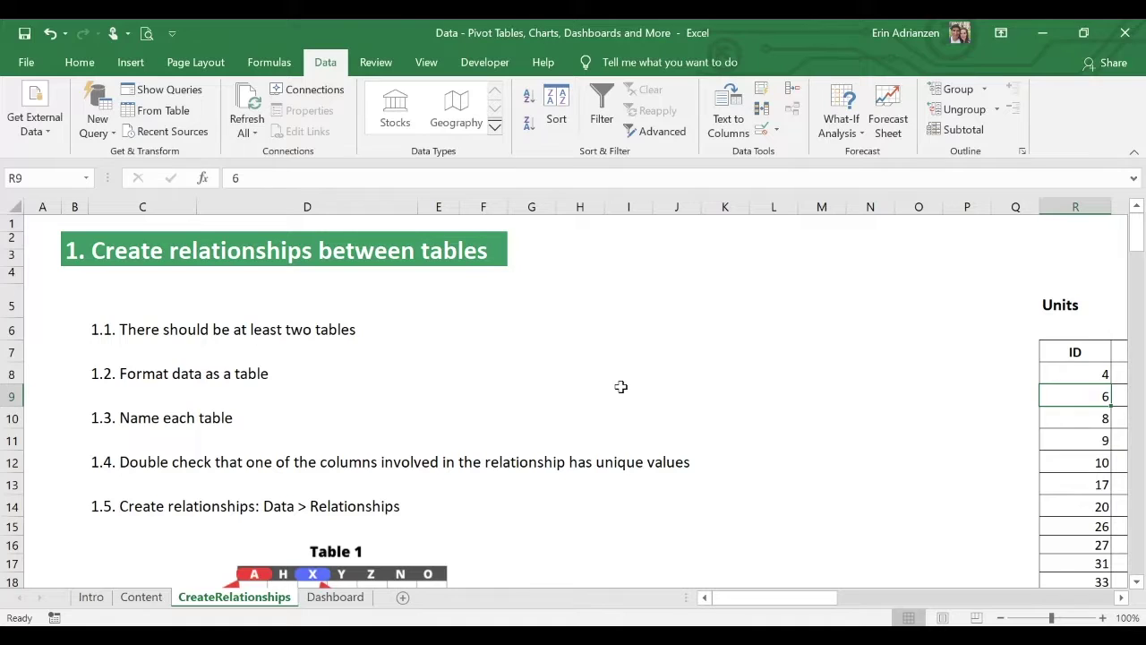
Review the Units, Region and Claims data ranges and their columns on the CreateRelationships sheet.
{"action": "scroll", "coordinate": [1004, 406], "scroll_direction": "right", "scroll_amount": 5}
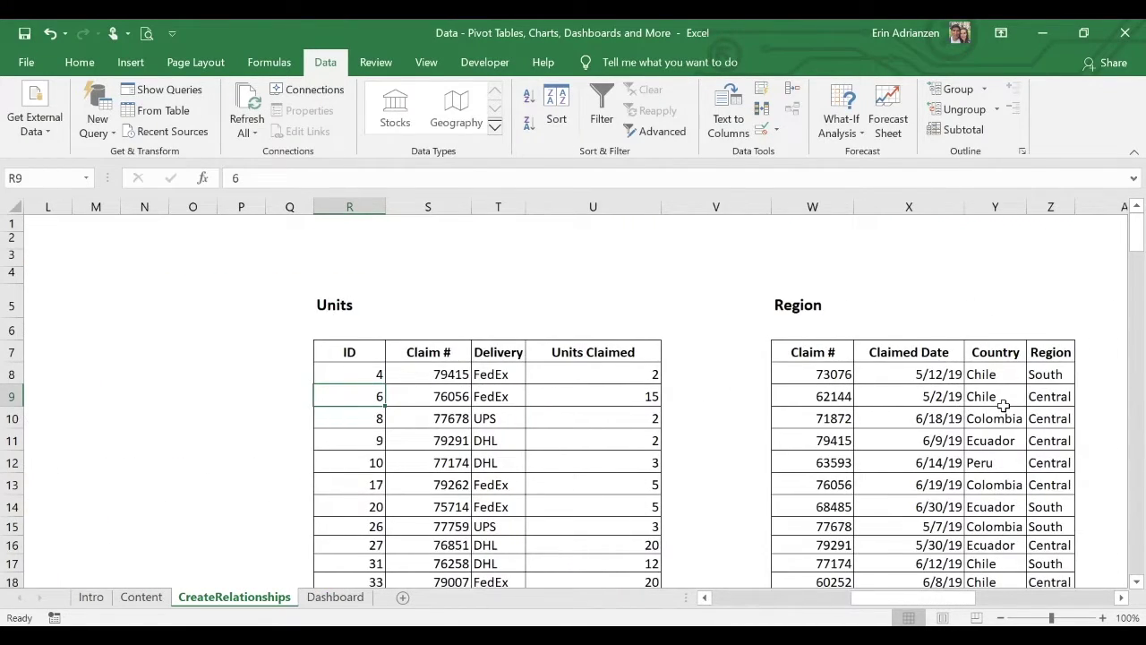
{"action": "scroll", "coordinate": [1003, 406], "scroll_direction": "right", "scroll_amount": 3}
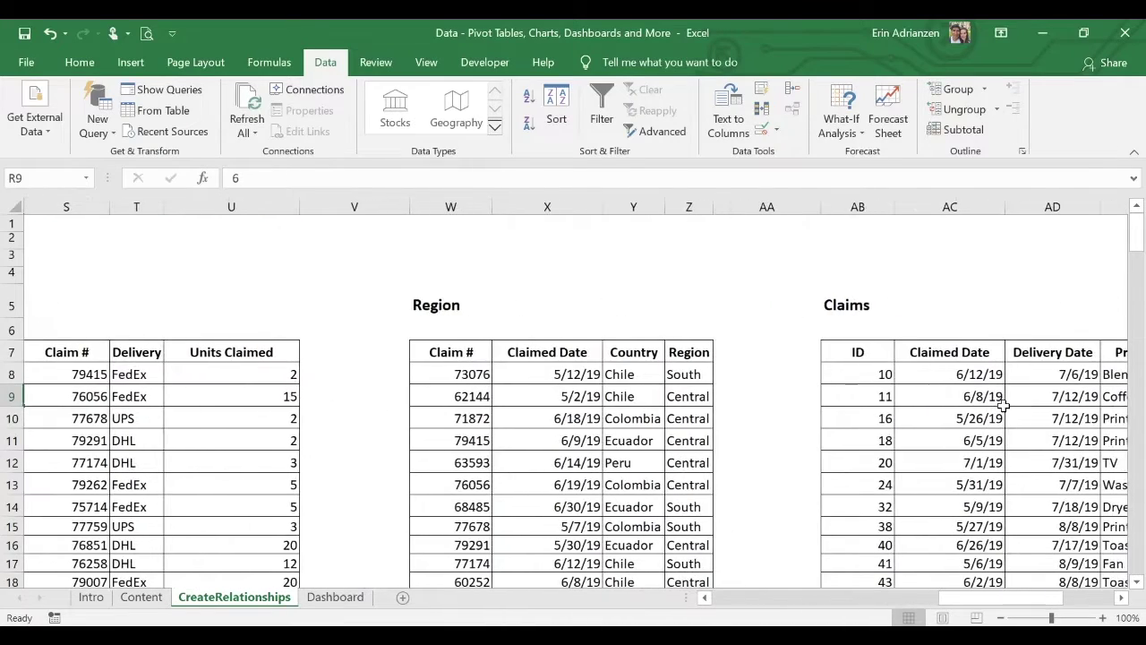
{"action": "scroll", "coordinate": [1004, 406], "scroll_direction": "right", "scroll_amount": 3}
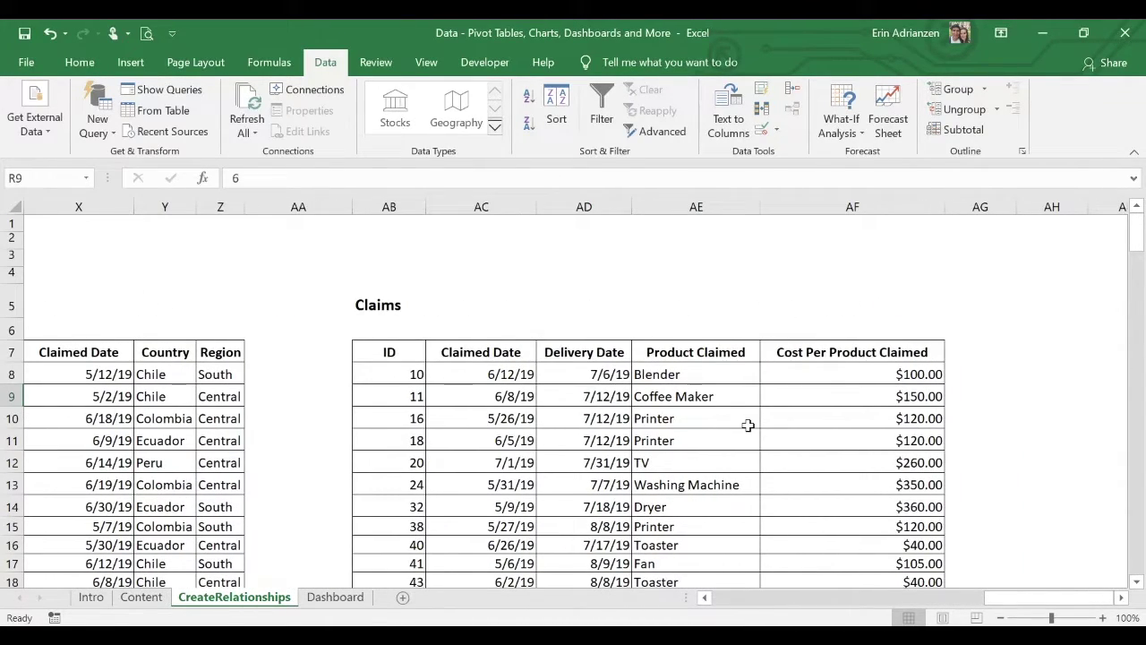
{"action": "scroll", "coordinate": [598, 444], "scroll_direction": "left", "scroll_amount": 8}
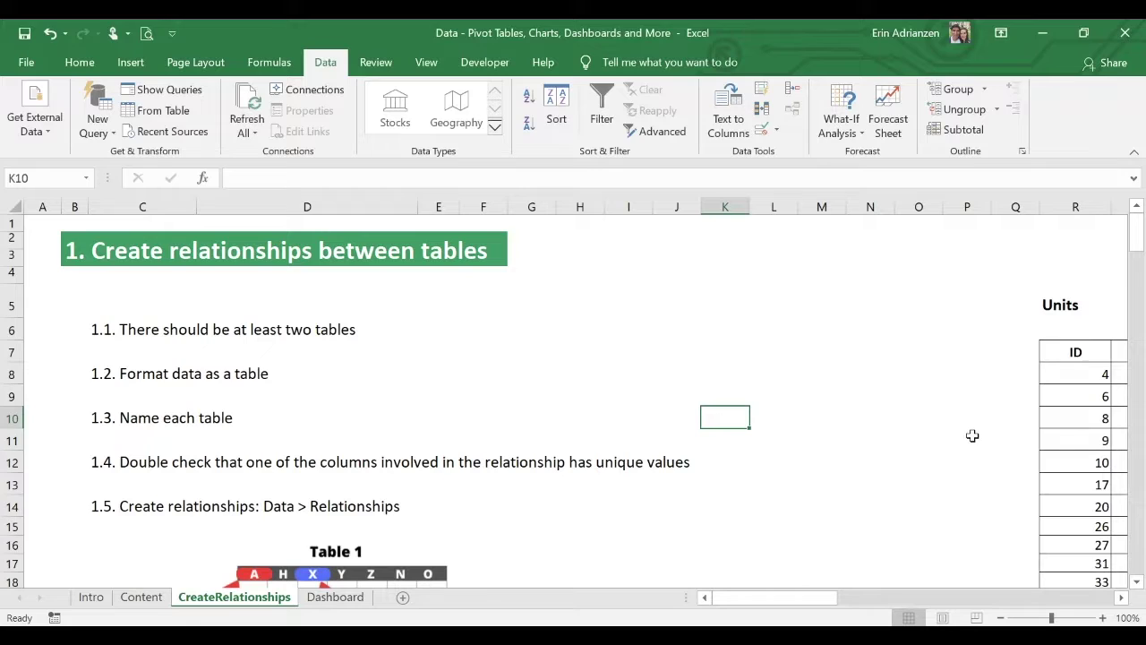
{"action": "scroll", "coordinate": [972, 436], "scroll_direction": "right", "scroll_amount": 10}
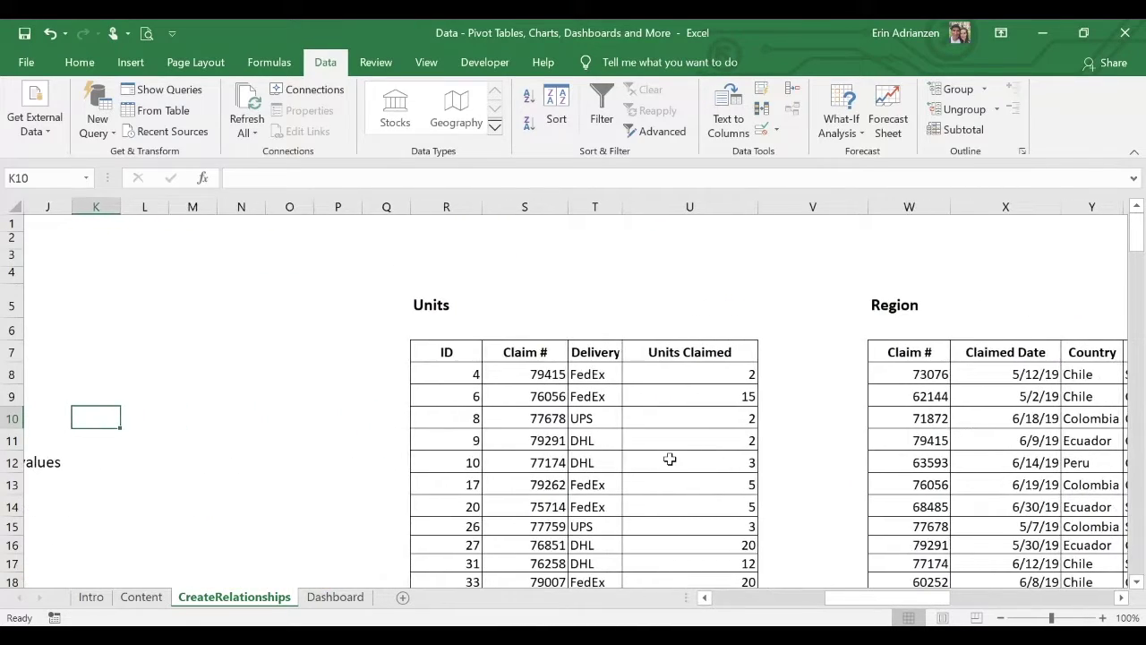
{"action": "scroll", "coordinate": [546, 435], "scroll_direction": "right", "scroll_amount": 1}
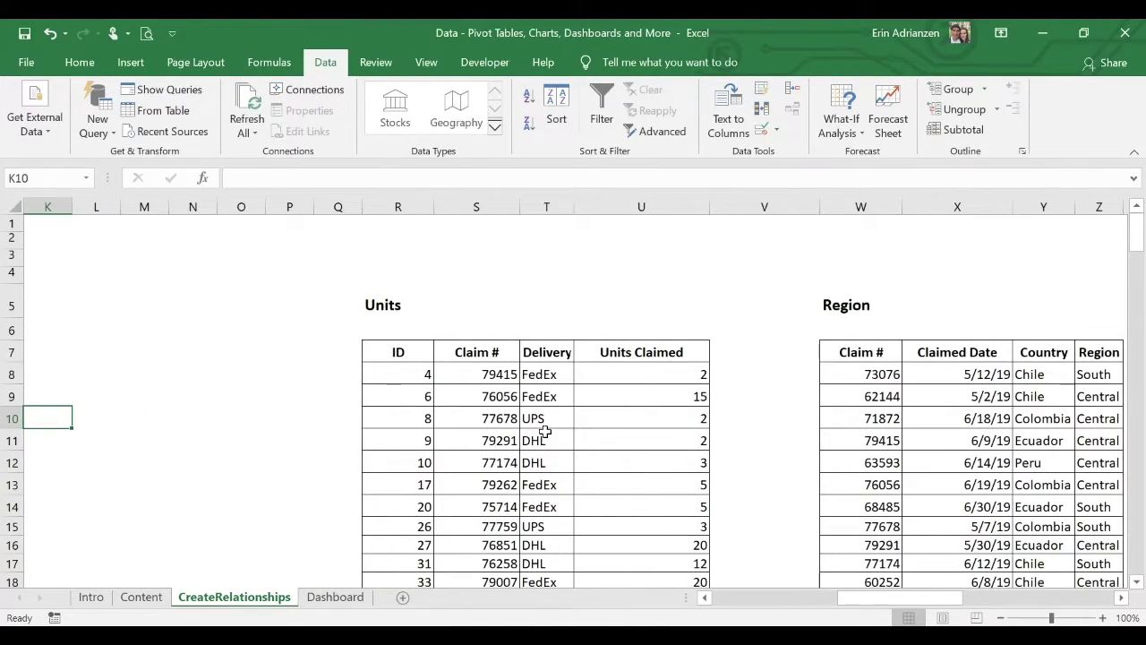
{"action": "scroll", "coordinate": [614, 430], "scroll_direction": "left", "scroll_amount": 5}
{"action": "scroll", "coordinate": [615, 430], "scroll_direction": "right", "scroll_amount": 5}
{"action": "left_click", "coordinate": [501, 446]}
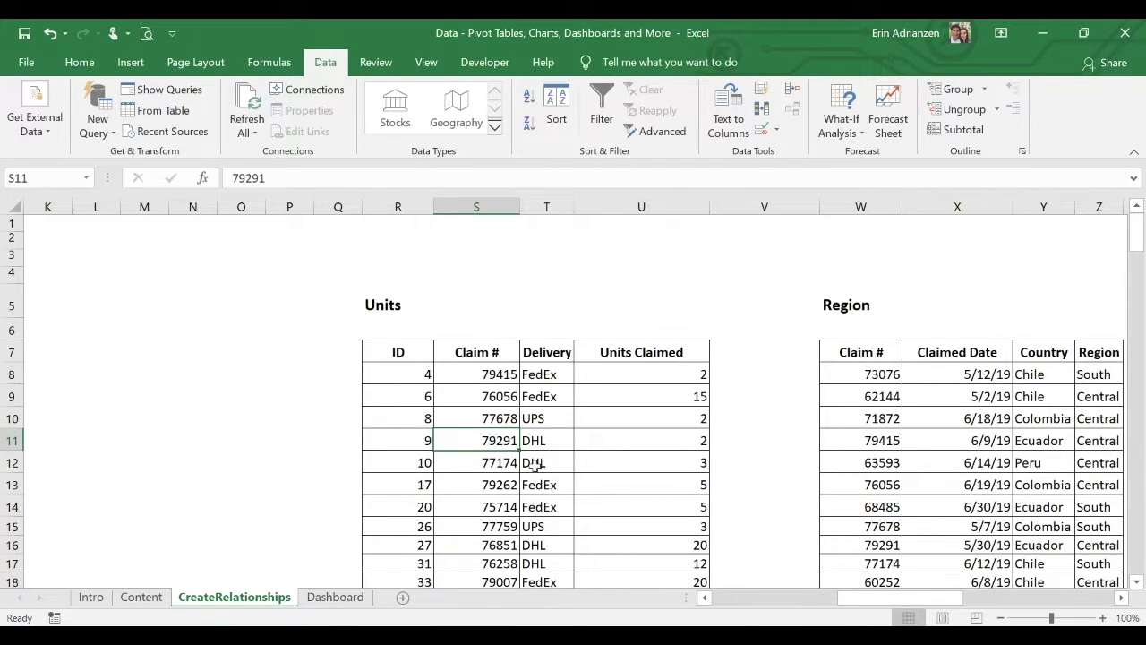
{"action": "scroll", "coordinate": [565, 488], "scroll_direction": "down", "scroll_amount": 4}
{"action": "scroll", "coordinate": [565, 488], "scroll_direction": "up", "scroll_amount": 4}
Convert the Units data in R7:U52 into a table with headers, checking that the range covers all rows.
{"action": "left_click", "coordinate": [428, 376]}
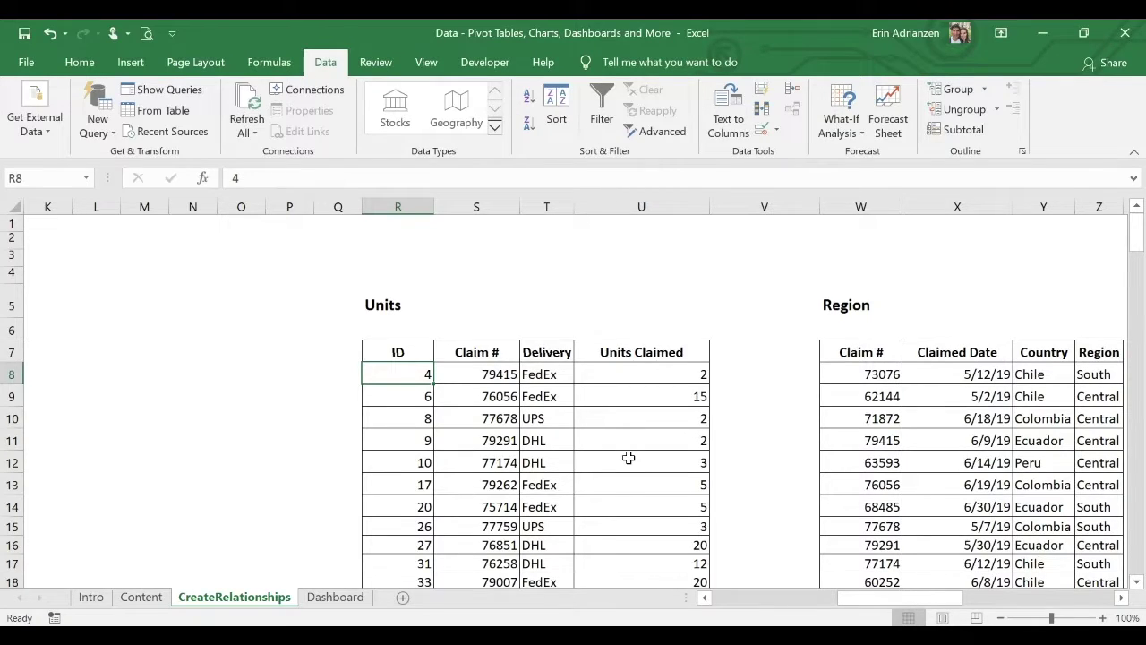
{"action": "key", "text": "ctrl+t"}
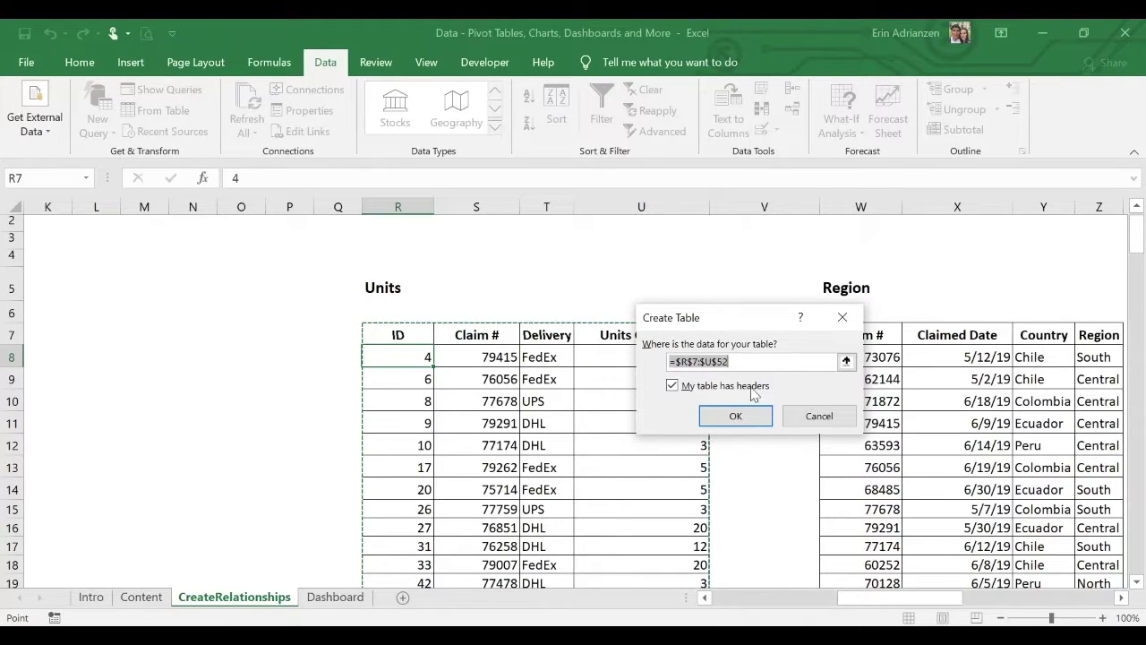
{"action": "scroll", "coordinate": [592, 410], "scroll_direction": "down", "scroll_amount": 4}
{"action": "scroll", "coordinate": [592, 411], "scroll_direction": "down", "scroll_amount": 11}
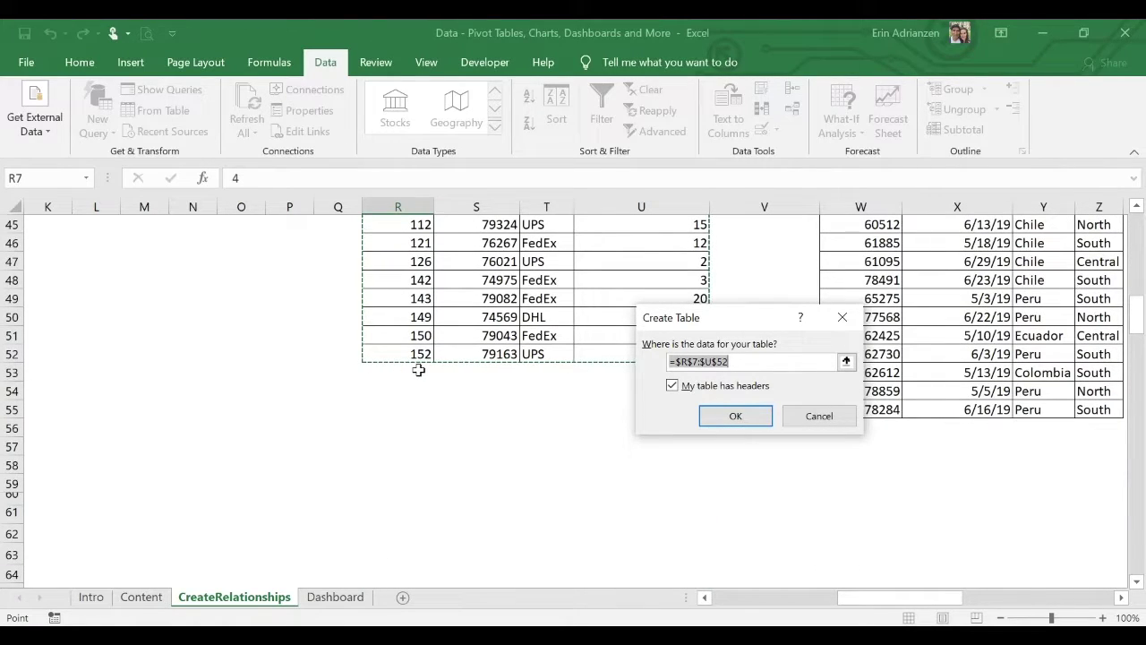
{"action": "scroll", "coordinate": [574, 307], "scroll_direction": "up", "scroll_amount": 13}
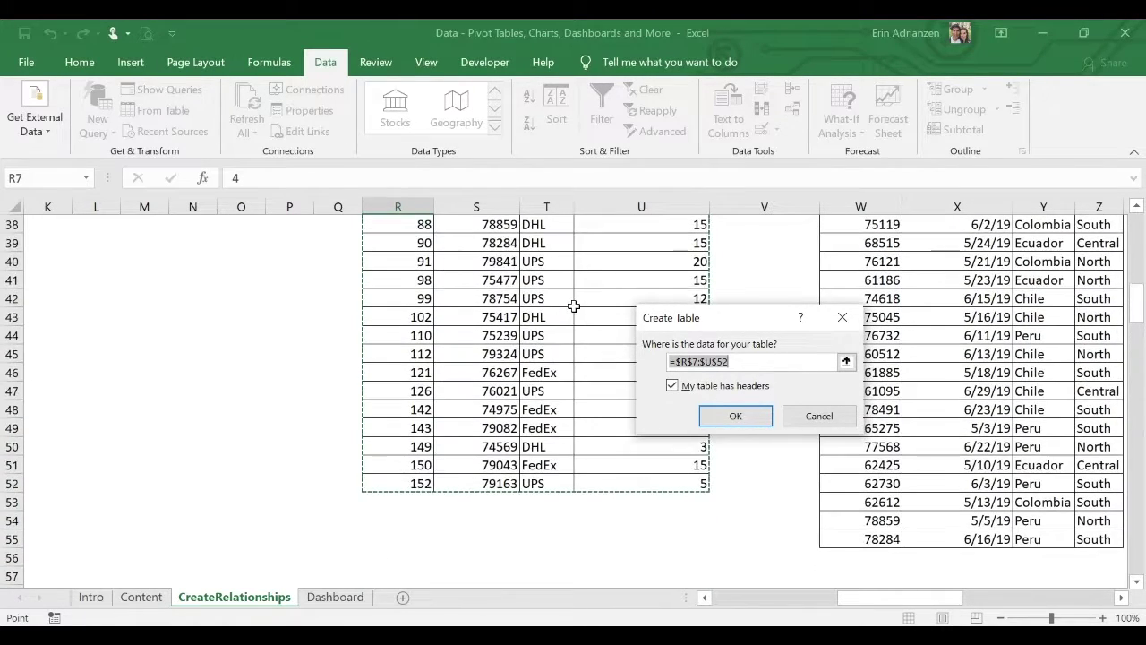
{"action": "scroll", "coordinate": [574, 307], "scroll_direction": "up", "scroll_amount": 1}
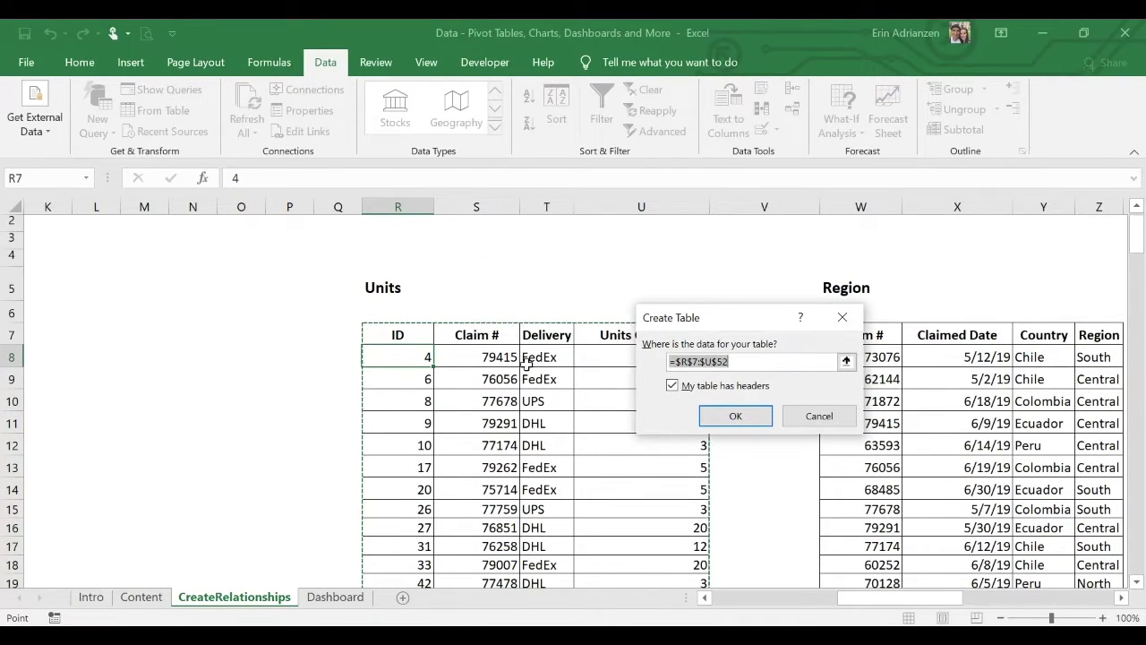
{"action": "left_click", "coordinate": [732, 417]}
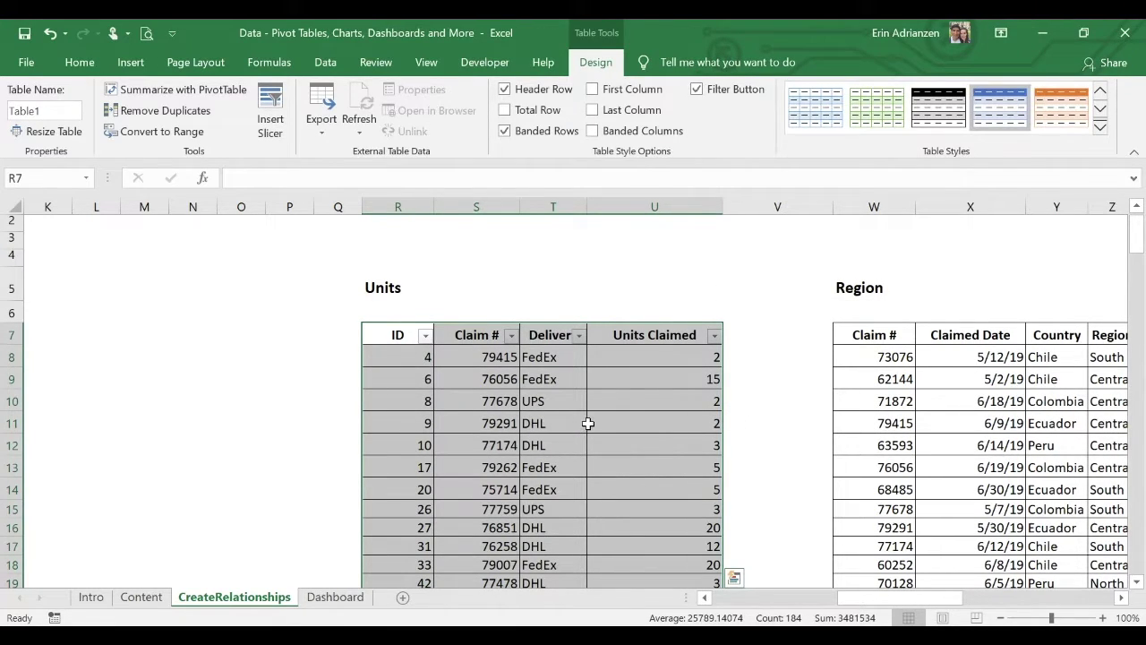
Convert the Region data in W7:Z55 into a table with headers, checking the range down to its last row.
{"action": "scroll", "coordinate": [588, 423], "scroll_direction": "right", "scroll_amount": 3}
{"action": "left_click", "coordinate": [697, 383]}
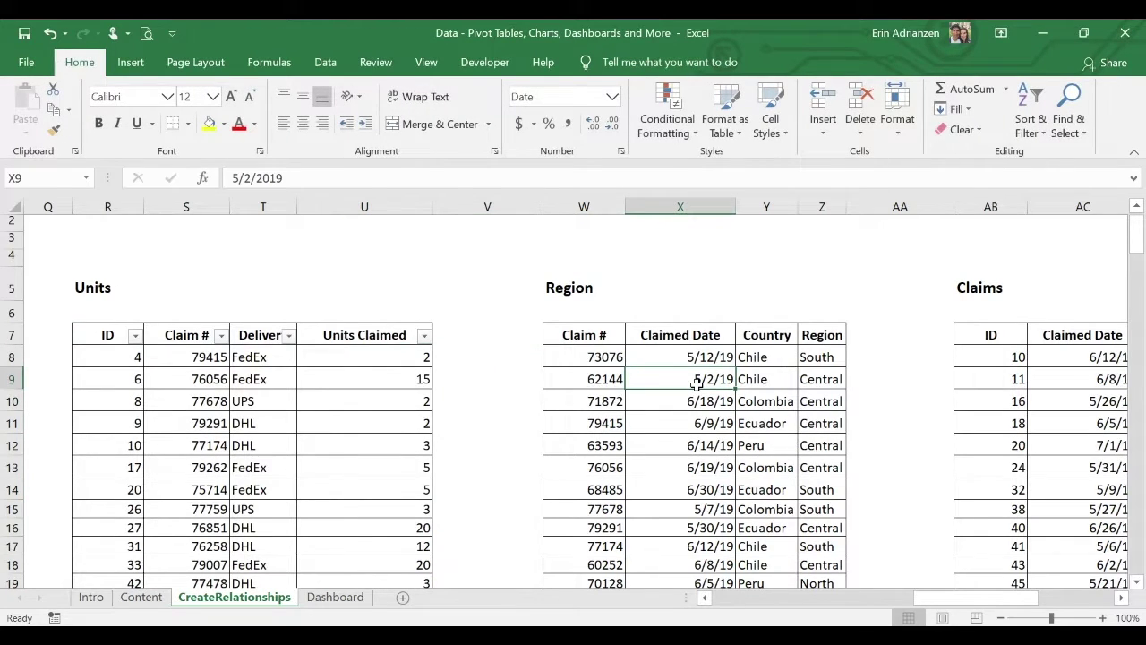
{"action": "key", "text": "ctrl+t"}
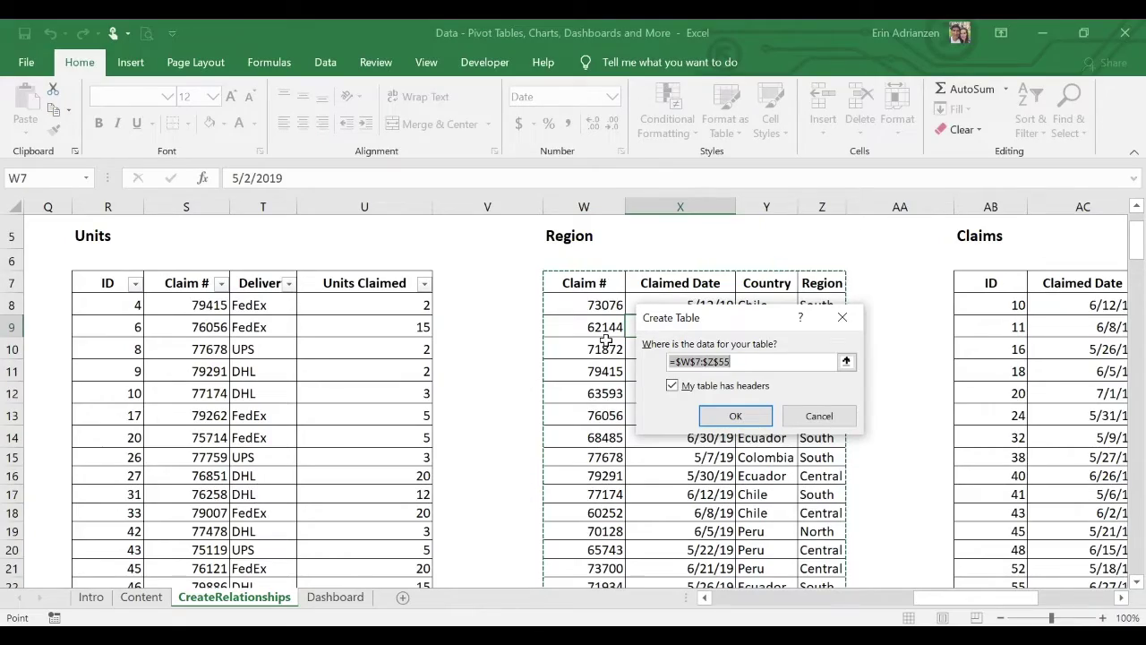
{"action": "scroll", "coordinate": [592, 398], "scroll_direction": "down", "scroll_amount": 12}
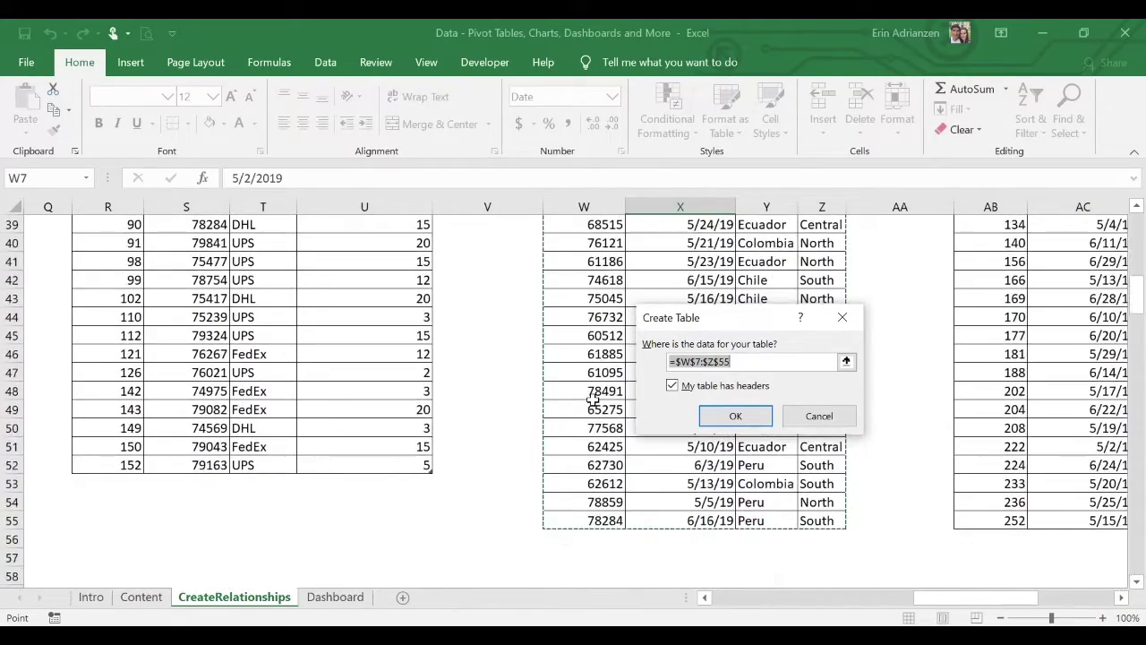
{"action": "scroll", "coordinate": [592, 398], "scroll_direction": "up", "scroll_amount": 5}
{"action": "scroll", "coordinate": [591, 399], "scroll_direction": "up", "scroll_amount": 8}
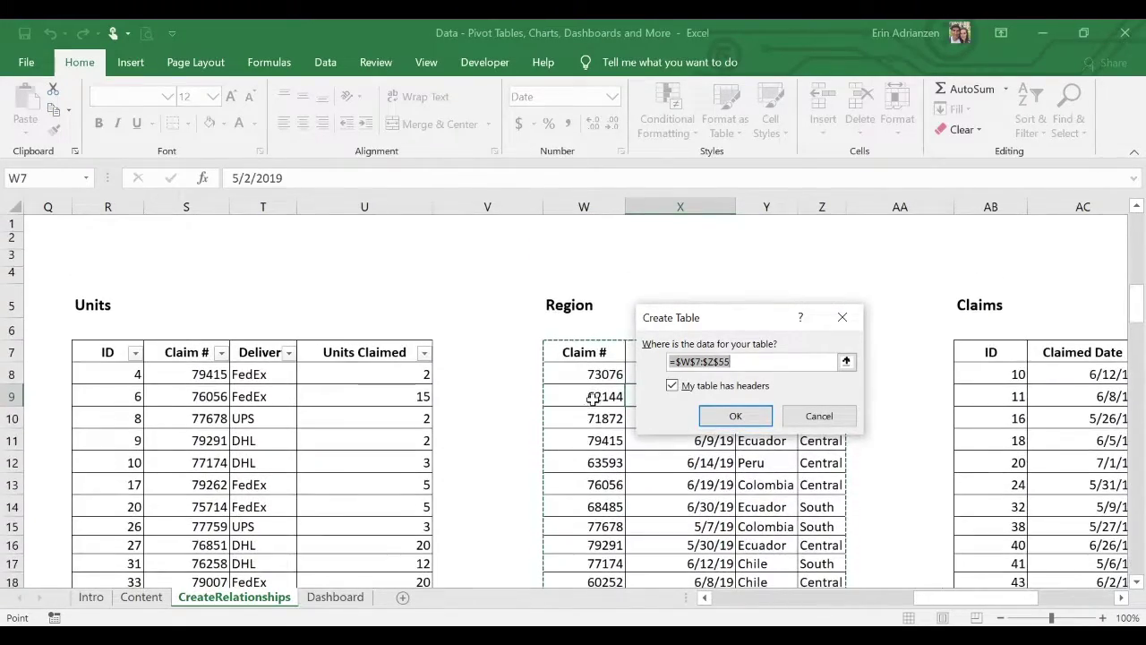
{"action": "scroll", "coordinate": [578, 366], "scroll_direction": "down", "scroll_amount": 2}
{"action": "scroll", "coordinate": [578, 366], "scroll_direction": "up", "scroll_amount": 1}
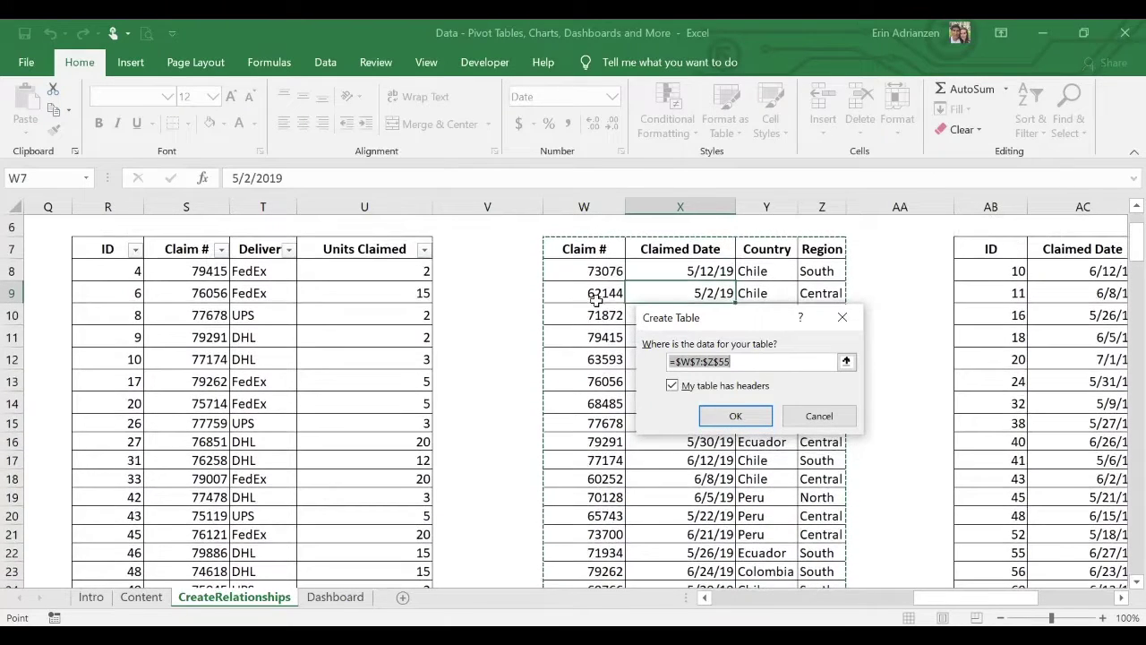
{"action": "left_click", "coordinate": [722, 415]}
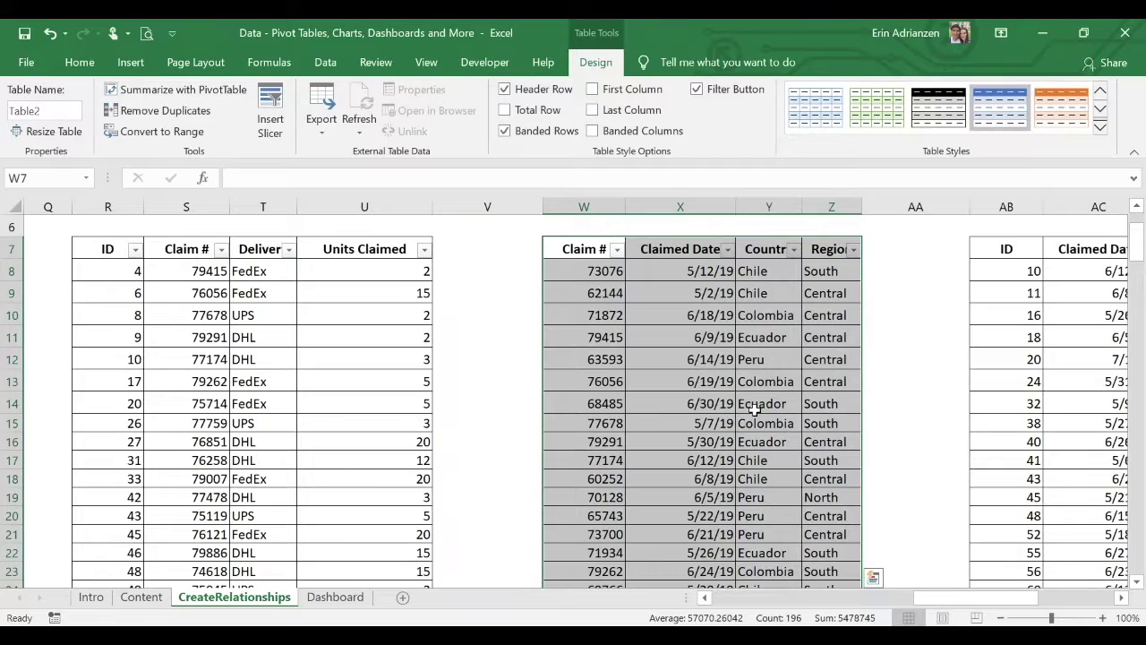
Convert the Claims data in AB7:AF55 into a table with headers after checking the range.
{"action": "scroll", "coordinate": [754, 409], "scroll_direction": "right", "scroll_amount": 5}
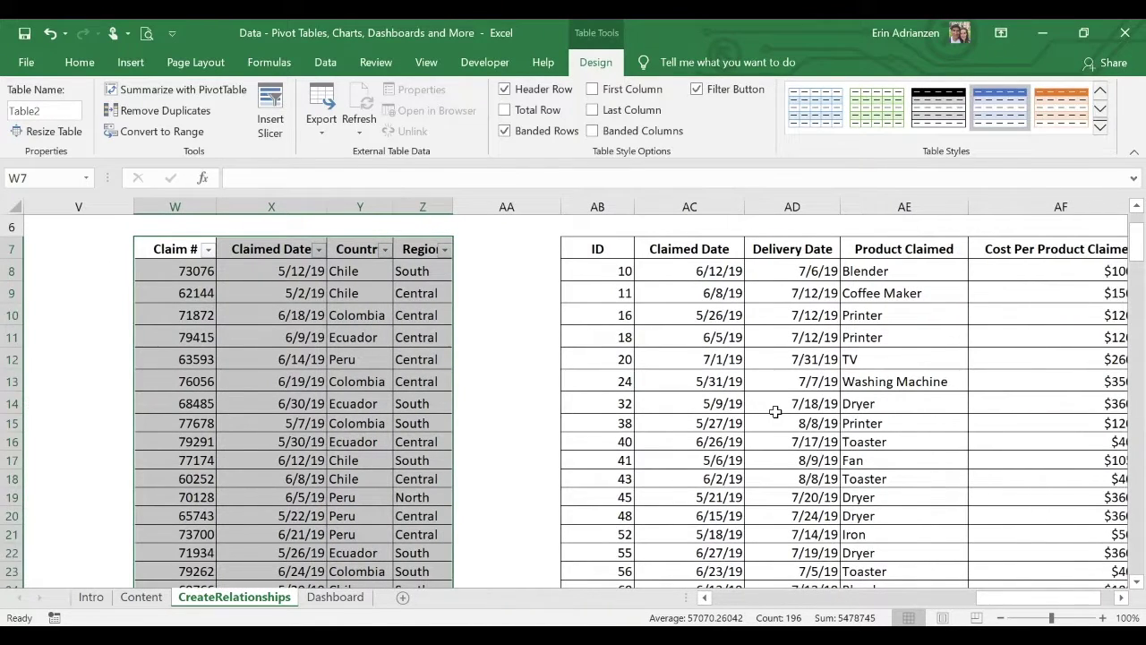
{"action": "scroll", "coordinate": [775, 411], "scroll_direction": "right", "scroll_amount": 2}
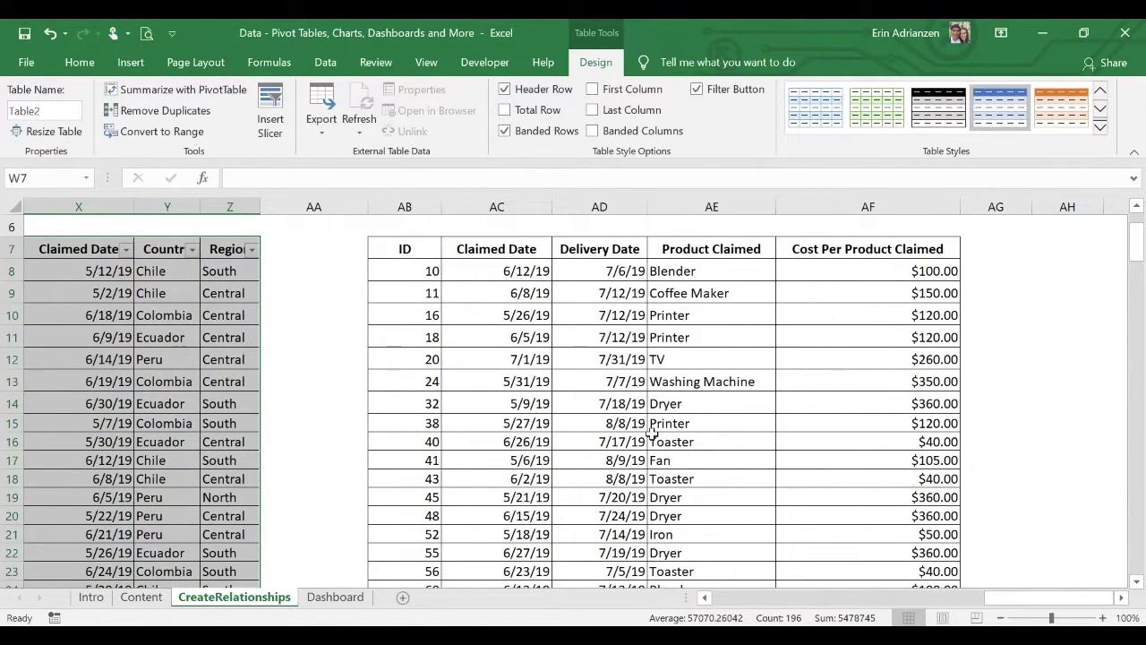
{"action": "left_click", "coordinate": [653, 439]}
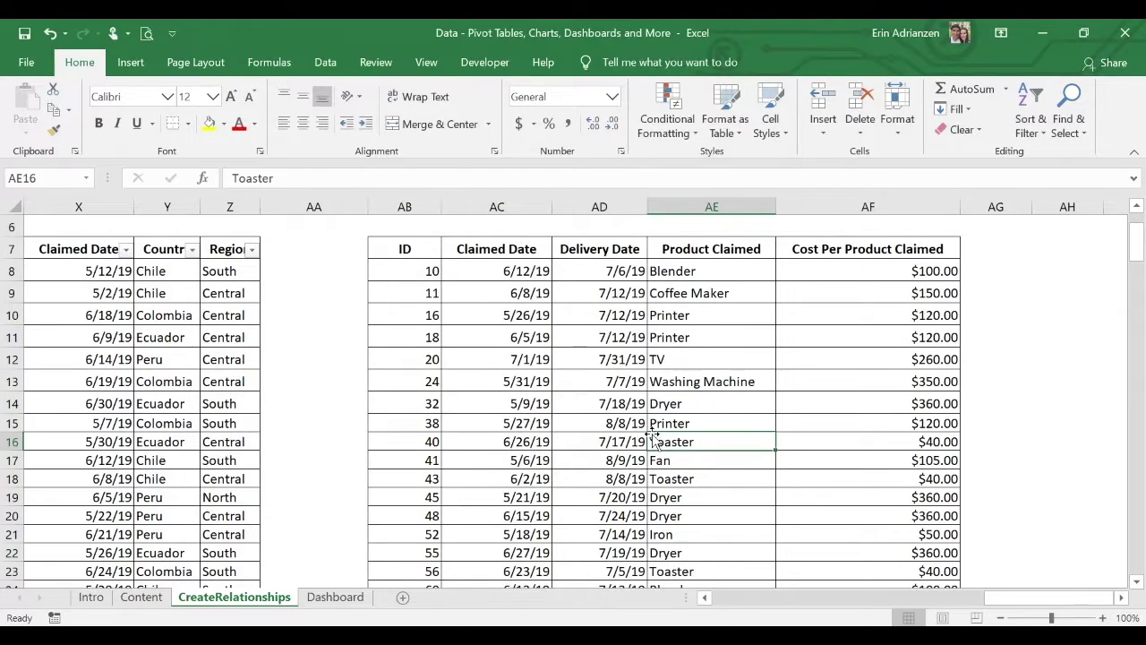
{"action": "key", "text": "ctrl+t"}
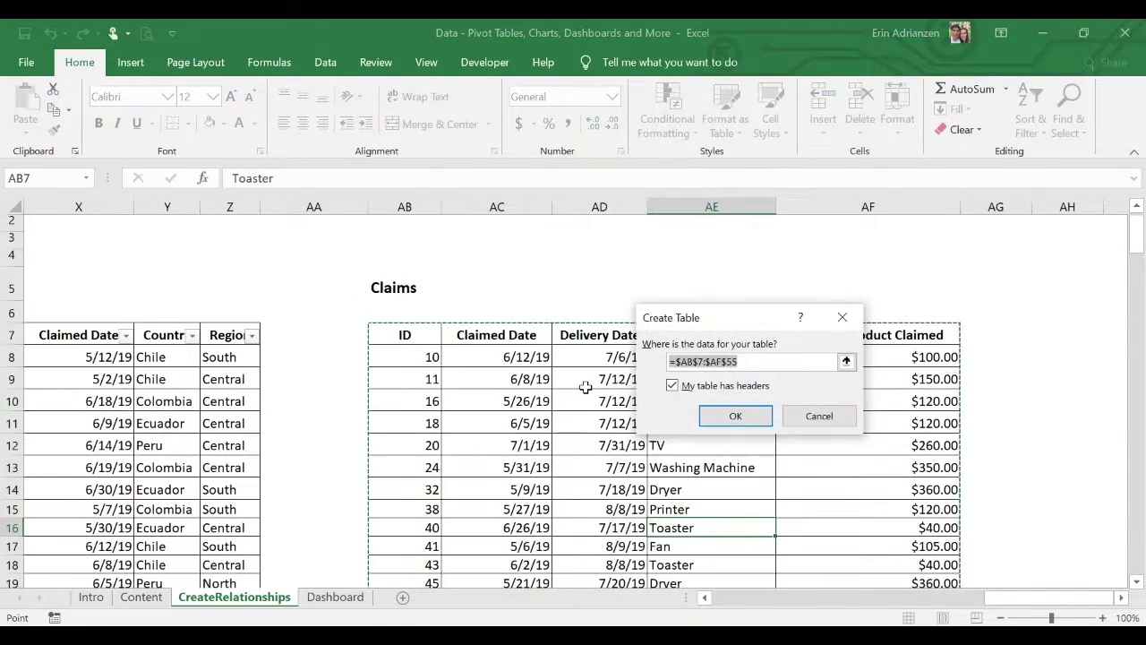
{"action": "scroll", "coordinate": [570, 421], "scroll_direction": "down", "scroll_amount": 15}
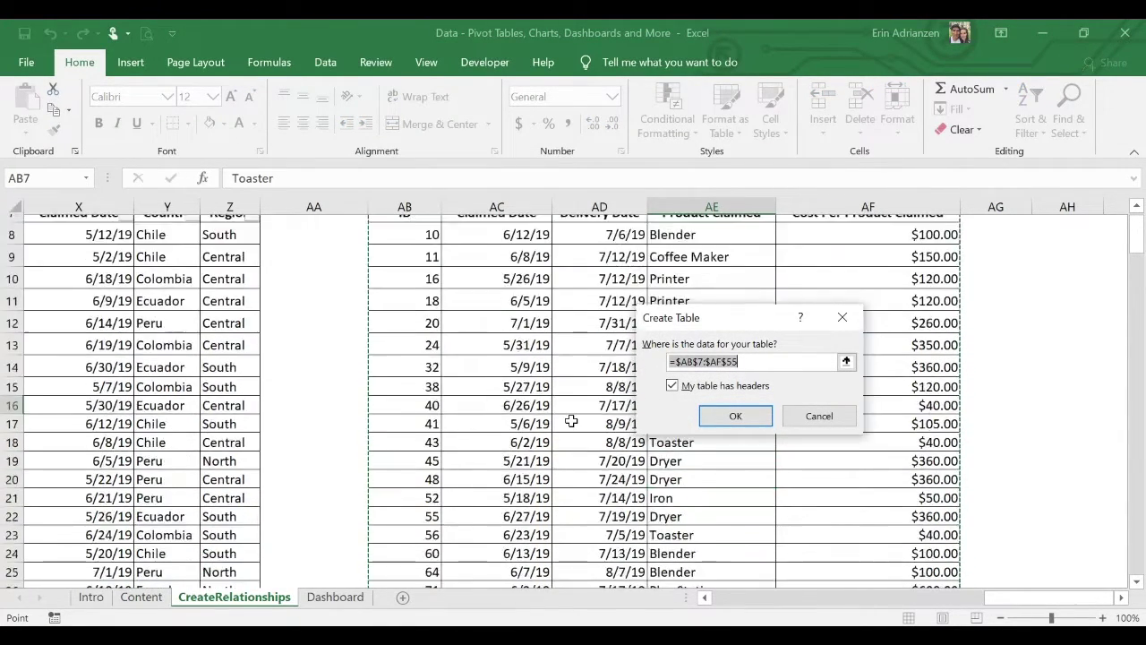
{"action": "scroll", "coordinate": [570, 421], "scroll_direction": "up", "scroll_amount": 9}
{"action": "scroll", "coordinate": [570, 421], "scroll_direction": "up", "scroll_amount": 6}
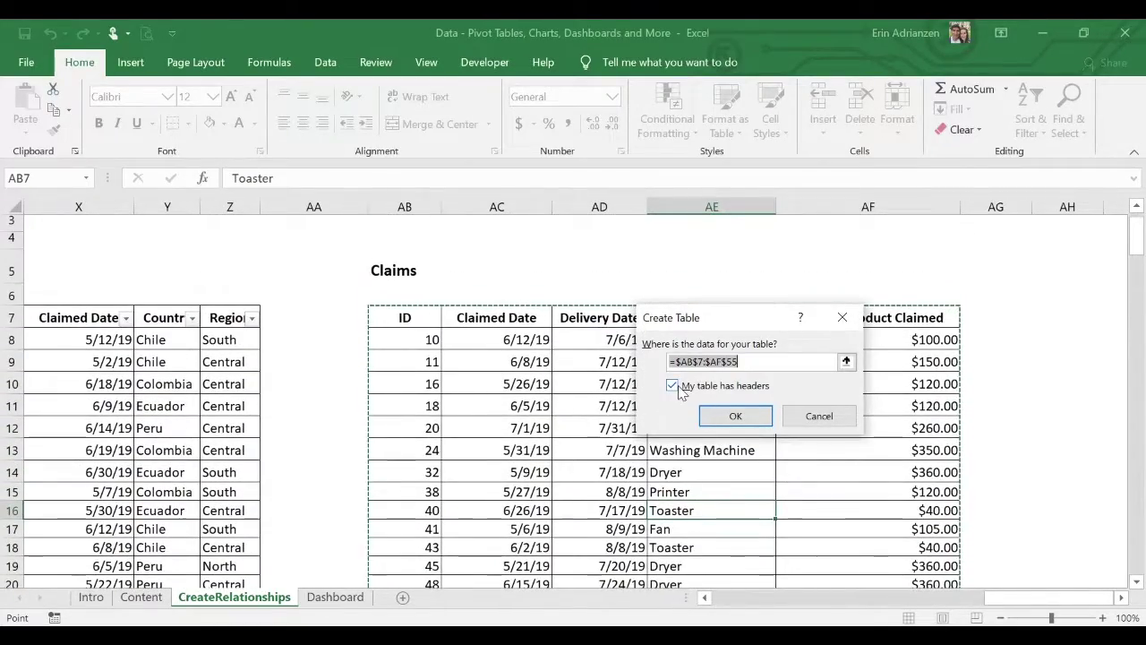
{"action": "left_click", "coordinate": [736, 419]}
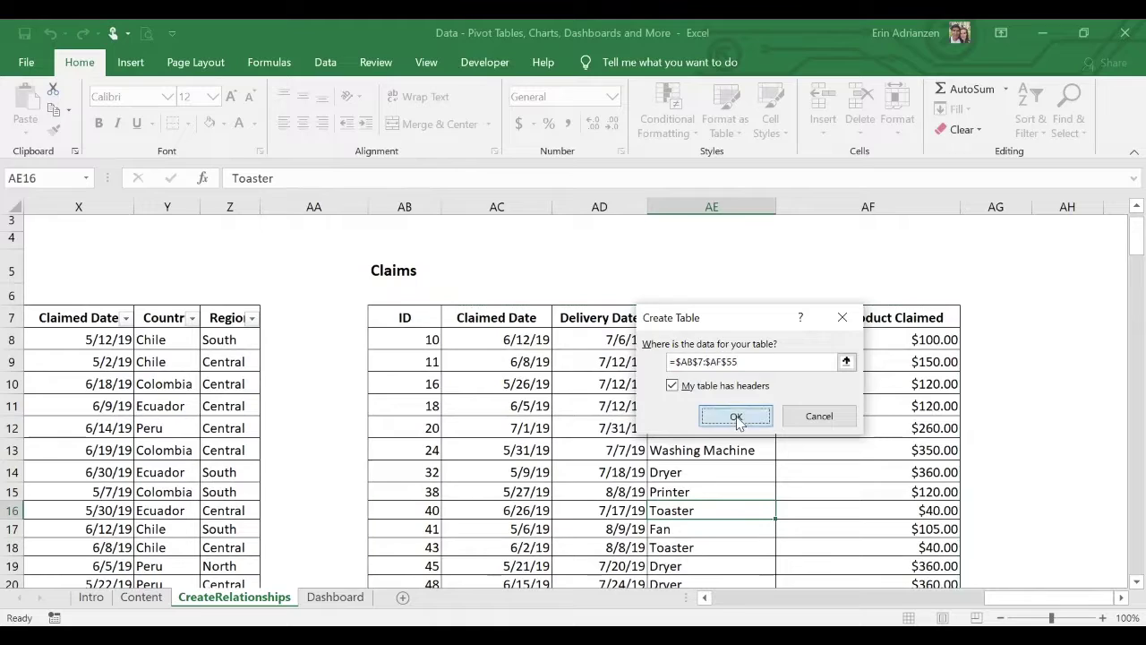
Review the instruction on naming each table and the Units, Region and Claims titles above the tables.
{"action": "scroll", "coordinate": [630, 415], "scroll_direction": "left", "scroll_amount": 10}
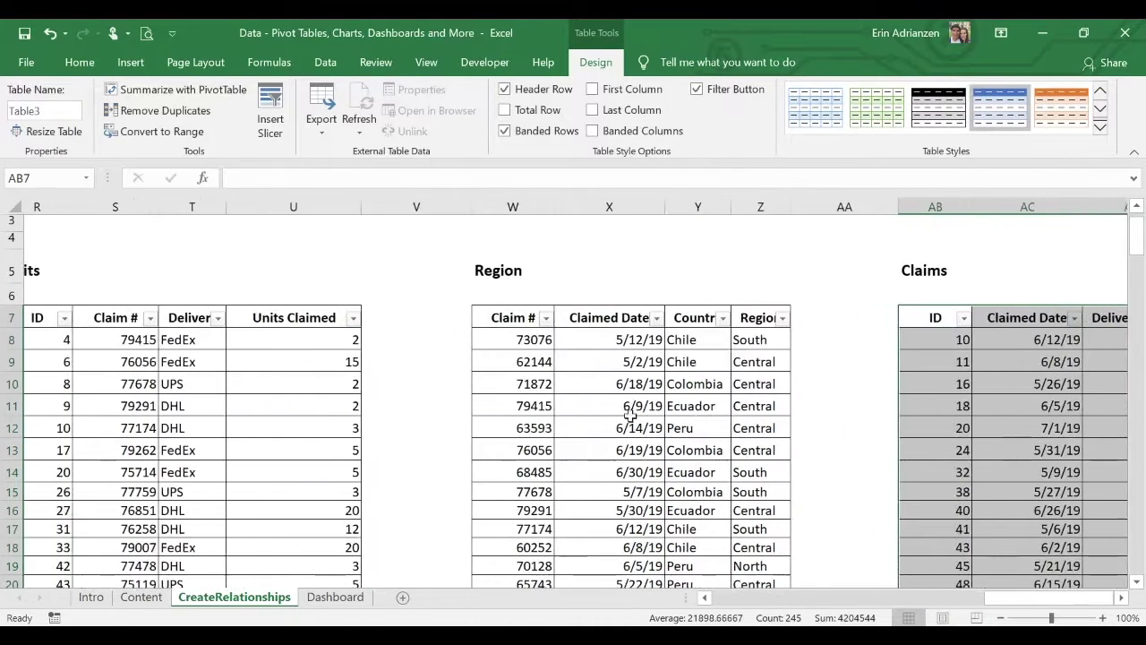
{"action": "scroll", "coordinate": [631, 416], "scroll_direction": "left", "scroll_amount": 2}
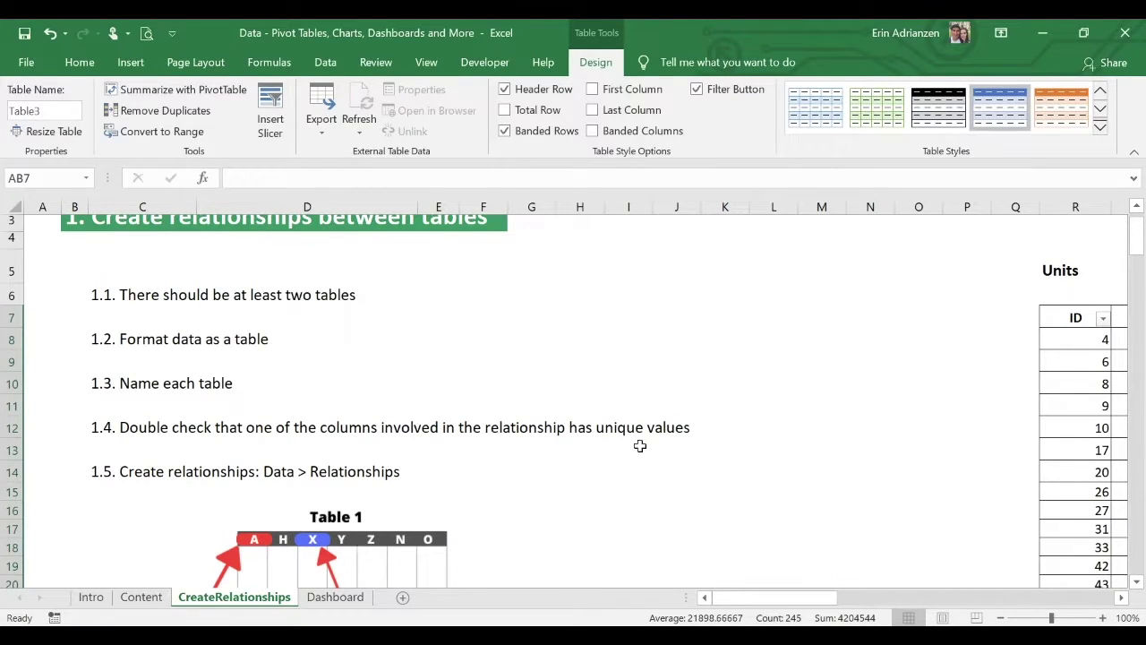
{"action": "scroll", "coordinate": [639, 443], "scroll_direction": "right", "scroll_amount": 8}
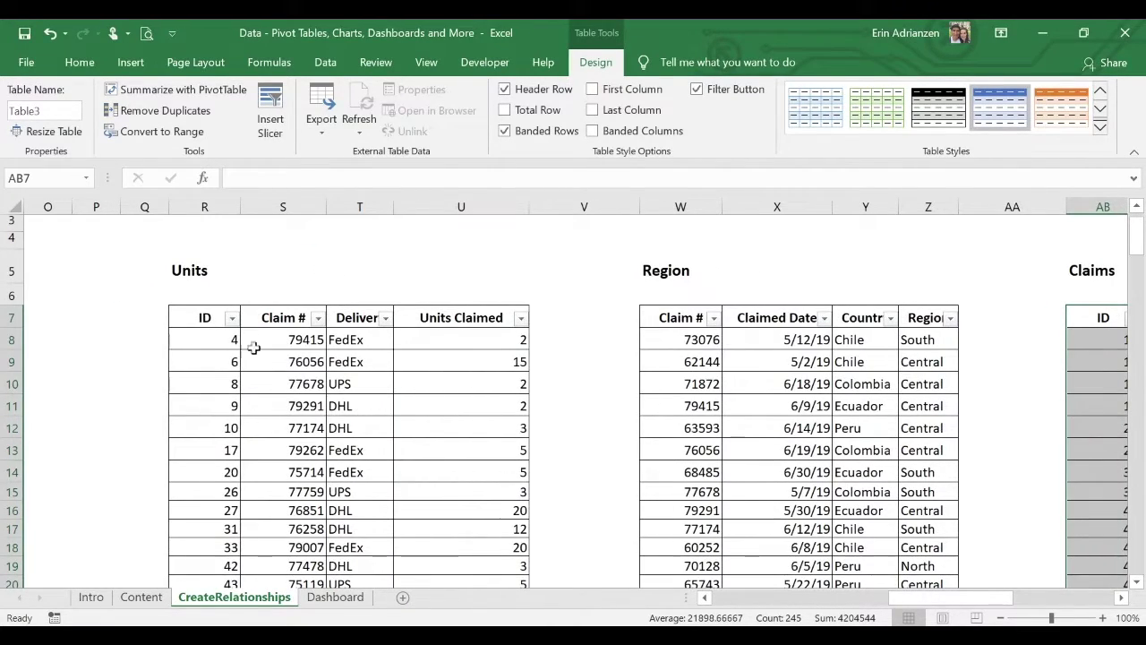
{"action": "left_click", "coordinate": [190, 271]}
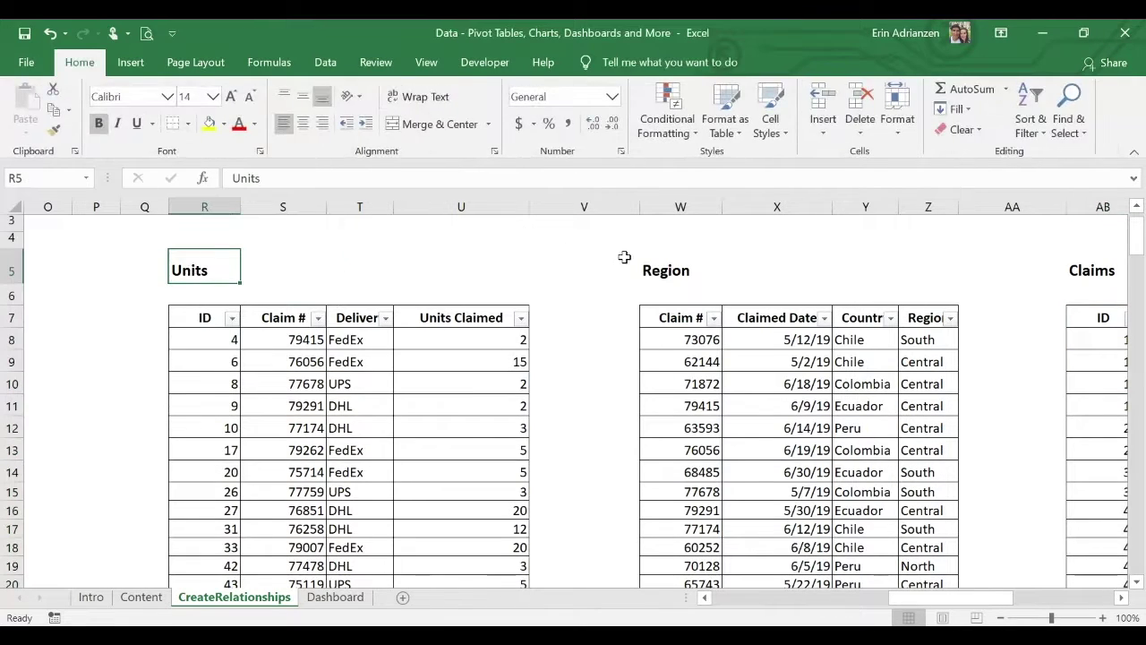
{"action": "left_click", "coordinate": [663, 272]}
{"action": "scroll", "coordinate": [863, 394], "scroll_direction": "right", "scroll_amount": 3}
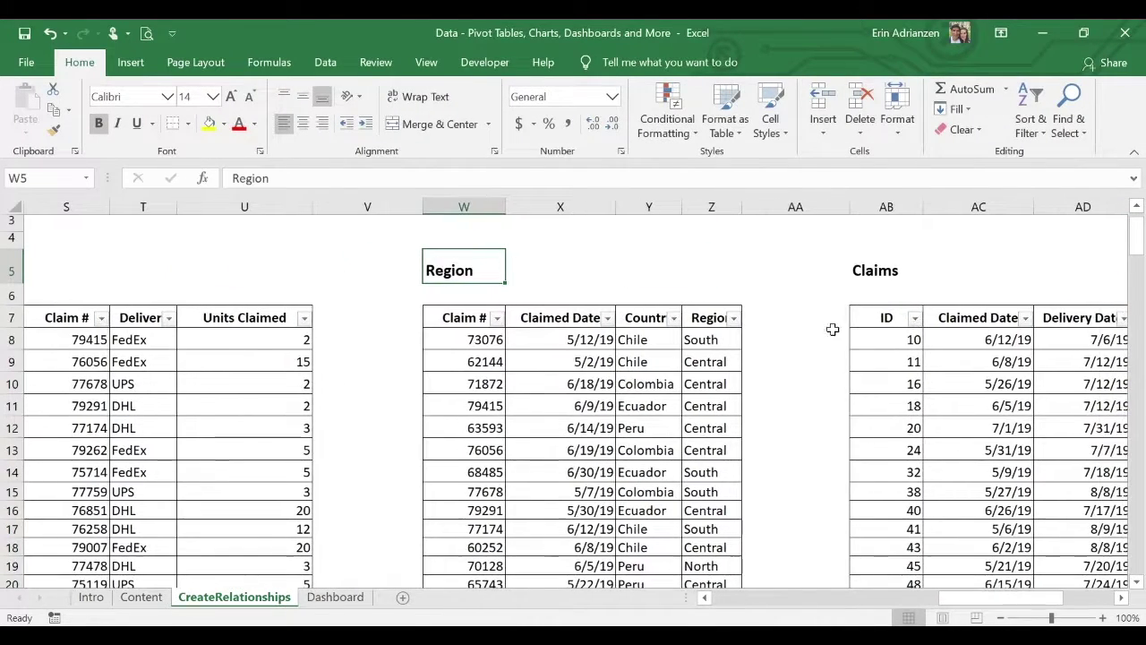
{"action": "left_click", "coordinate": [878, 268]}
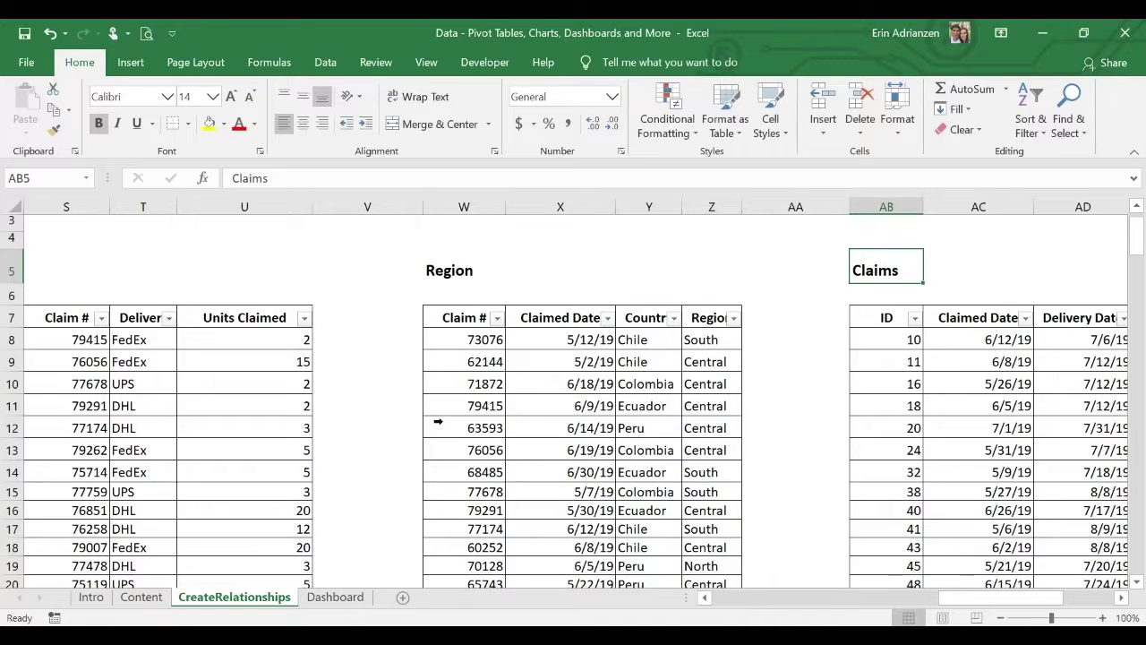
{"action": "scroll", "coordinate": [438, 421], "scroll_direction": "left", "scroll_amount": 5}
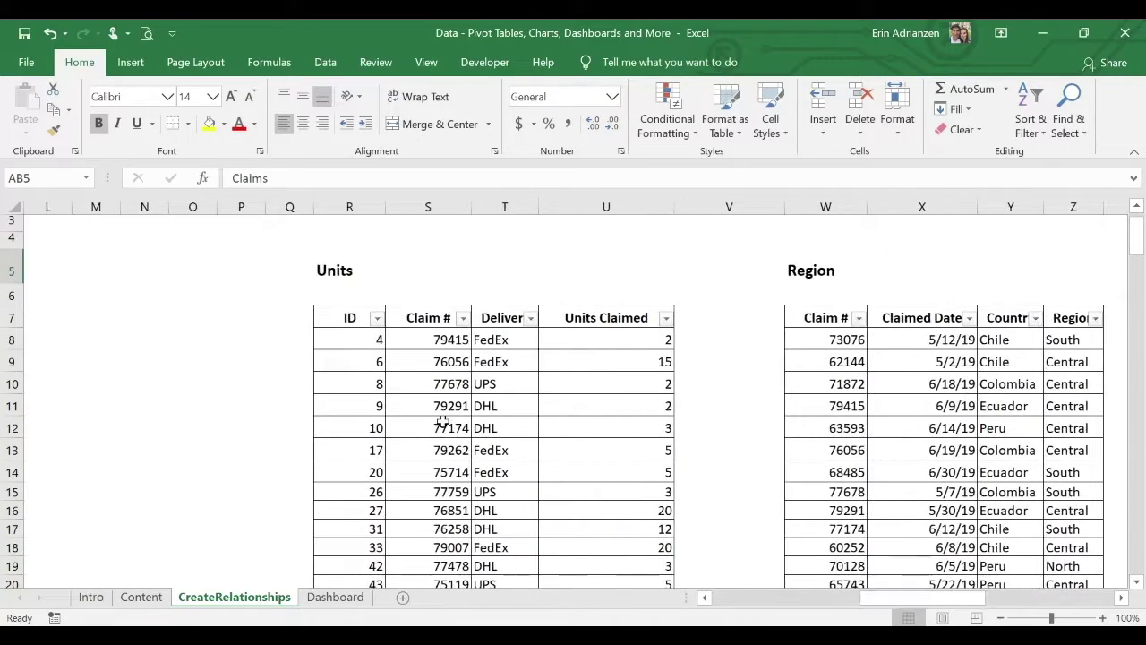
Name the table under the Units title "Units".
{"action": "left_click", "coordinate": [490, 411]}
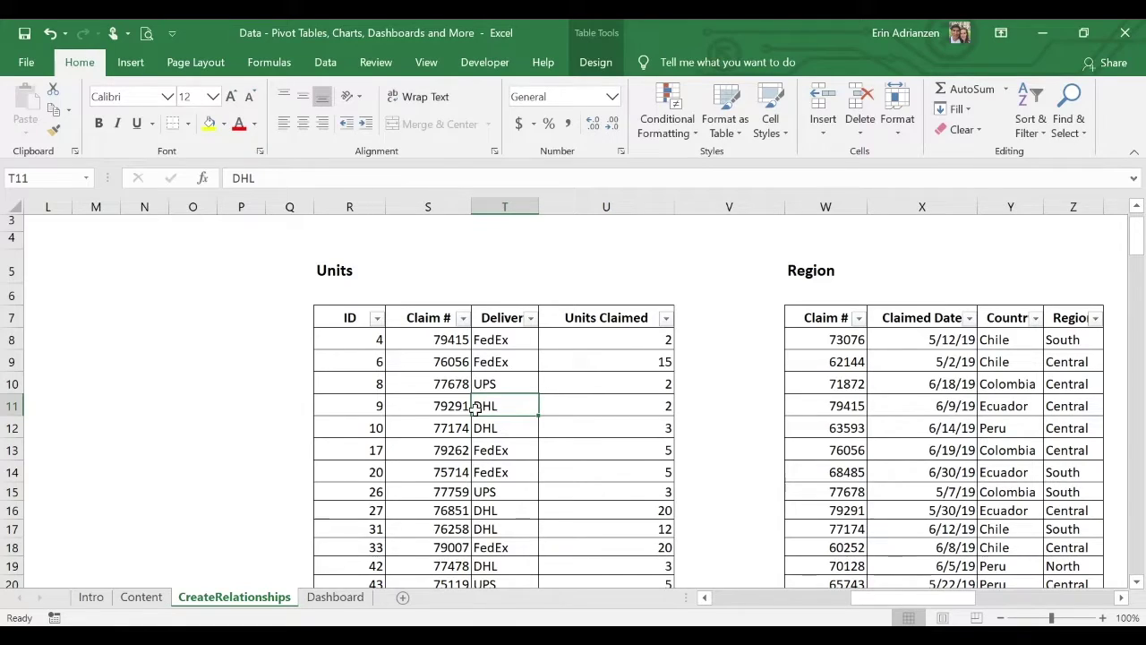
{"action": "left_click", "coordinate": [595, 62]}
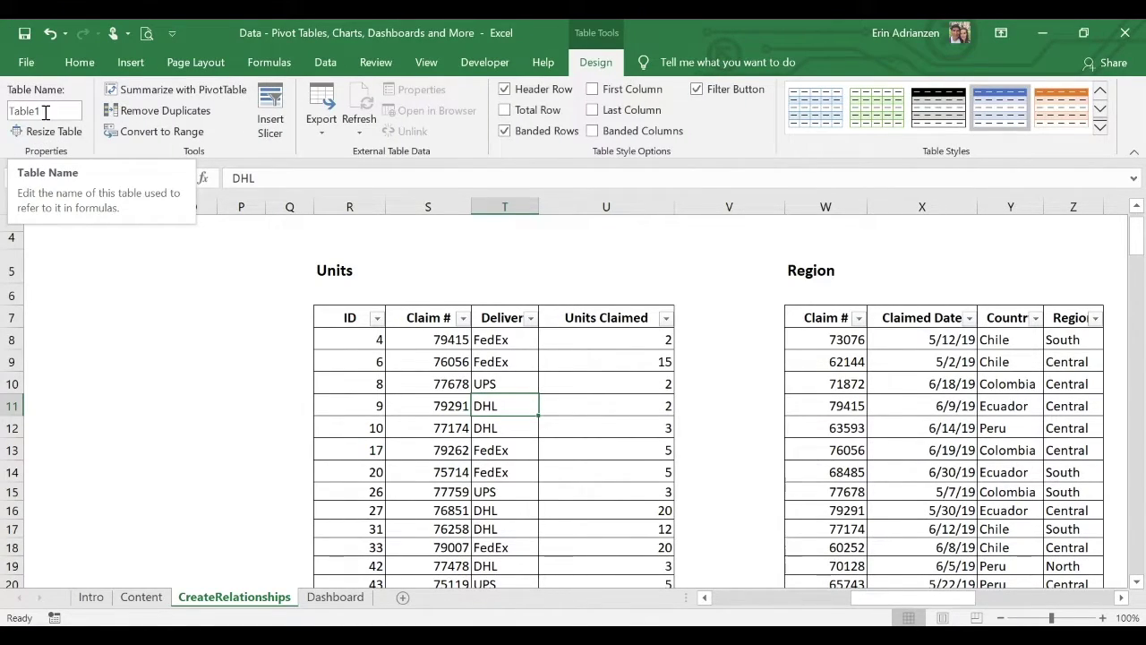
{"action": "left_click_drag", "start_coordinate": [46, 112], "coordinate": [4, 115]}
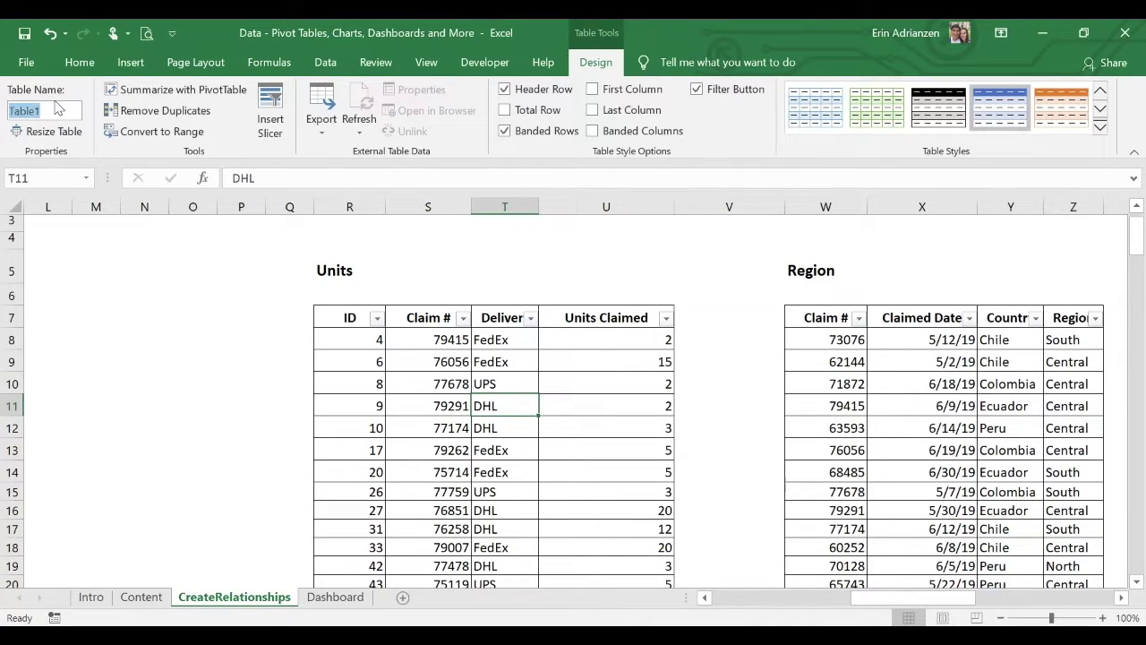
{"action": "type", "text": "Units"}
{"action": "left_click", "coordinate": [465, 378]}
Name the table under the Region title "Region".
{"action": "scroll", "coordinate": [538, 381], "scroll_direction": "right", "scroll_amount": 5}
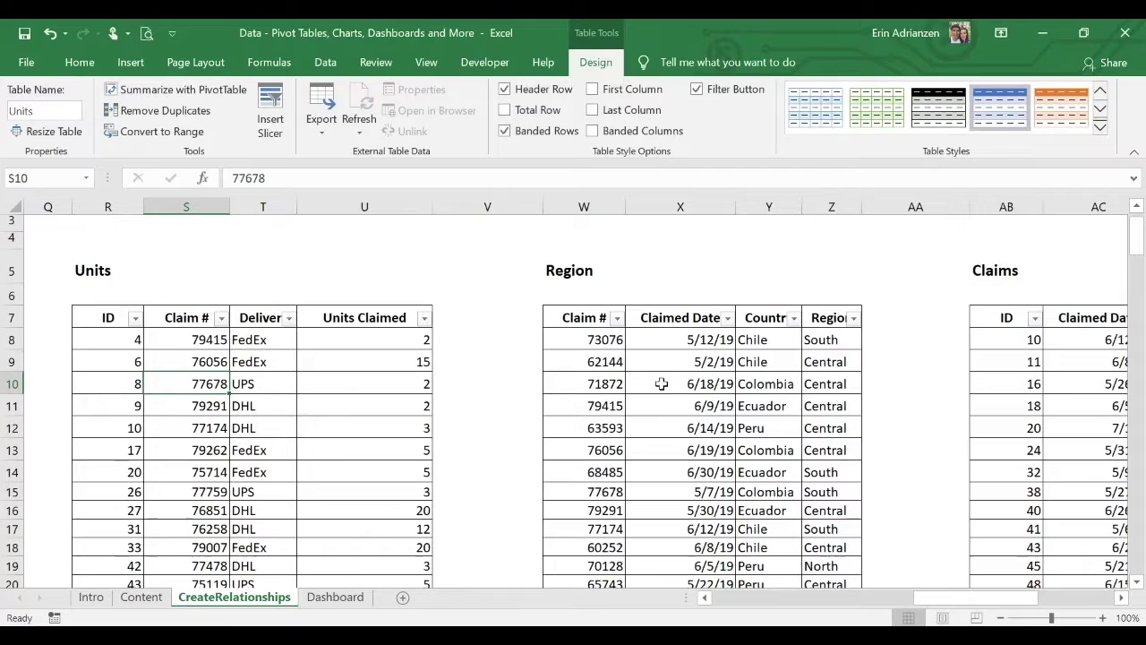
{"action": "left_click", "coordinate": [704, 382]}
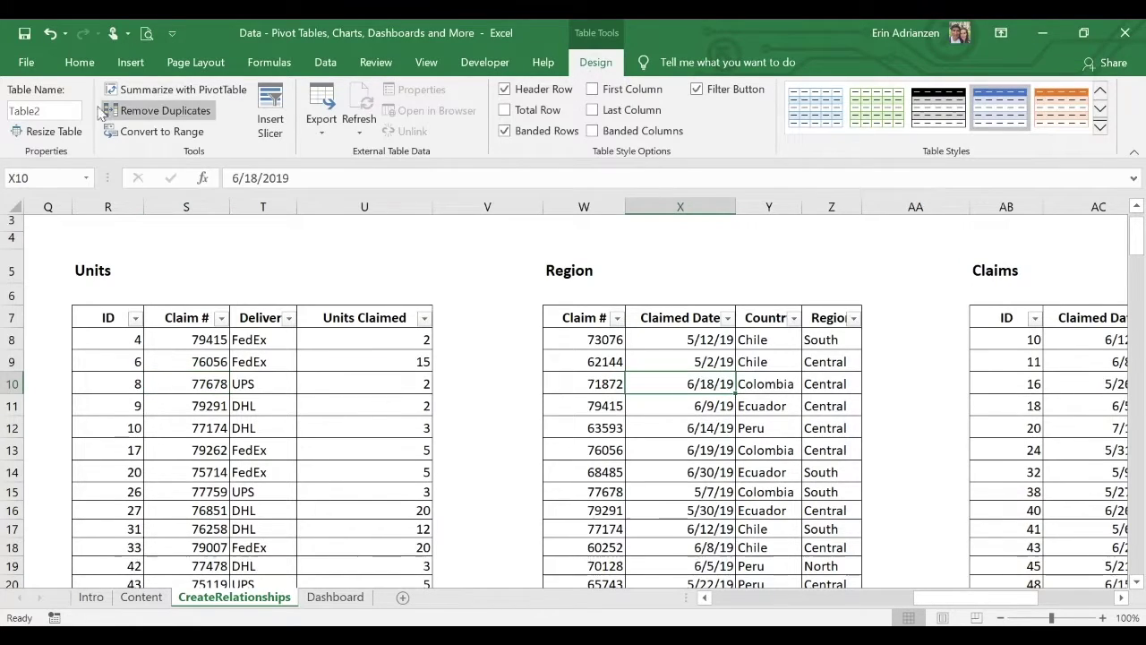
{"action": "double_click", "coordinate": [25, 111]}
{"action": "type", "text": "Region"}
{"action": "left_click", "coordinate": [704, 385]}
Name the table under the Claims title "Claims", then reselect the Region table to check its name.
{"action": "scroll", "coordinate": [716, 385], "scroll_direction": "right", "scroll_amount": 5}
{"action": "left_click", "coordinate": [762, 385]}
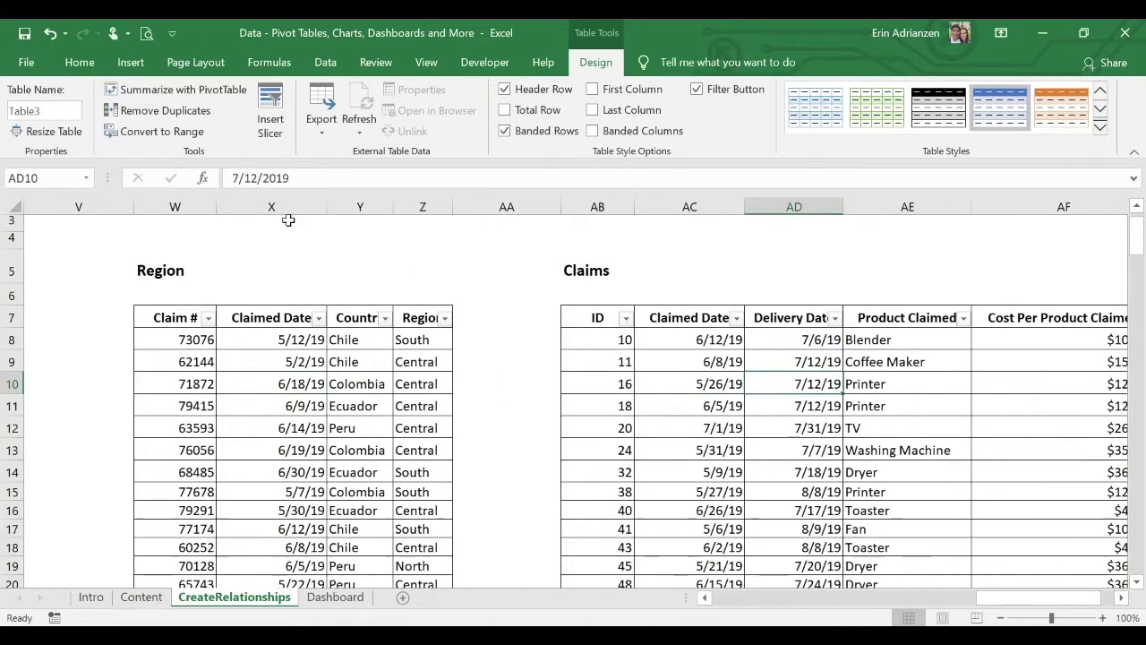
{"action": "double_click", "coordinate": [26, 111]}
{"action": "type", "text": "Claims"}
{"action": "key", "text": "Return"}
{"action": "left_click", "coordinate": [241, 362]}
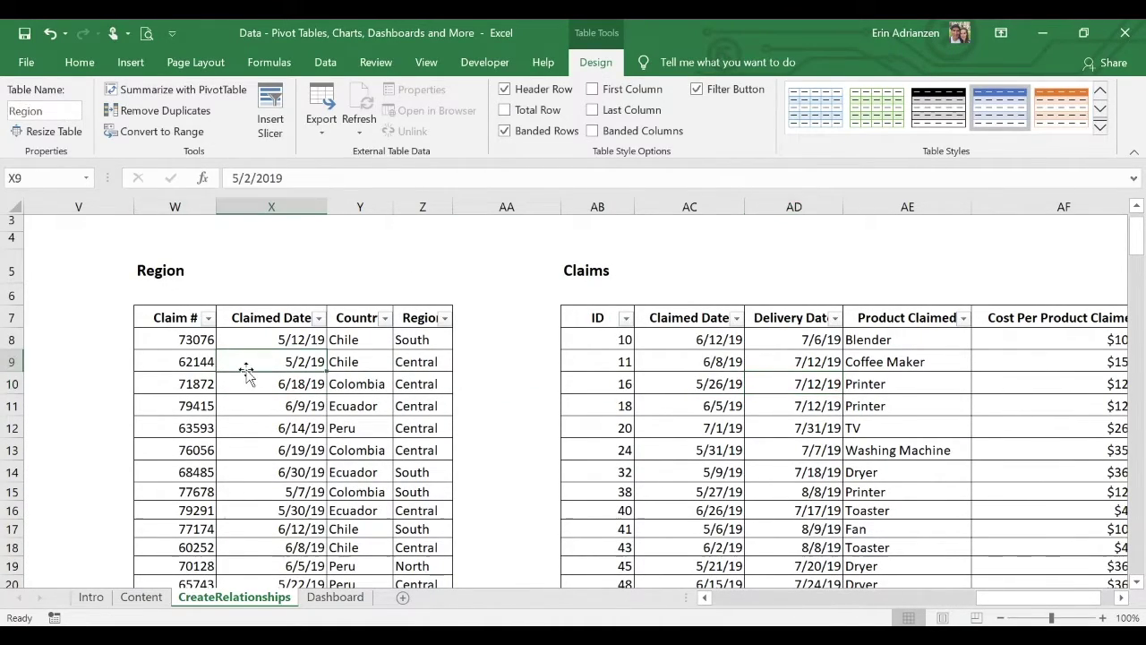
Review instruction 1.4 on unique values in a relationship column and compare the columns of the Units and Region tables.
{"action": "scroll", "coordinate": [259, 371], "scroll_direction": "left", "scroll_amount": 3}
{"action": "scroll", "coordinate": [258, 371], "scroll_direction": "right", "scroll_amount": 1}
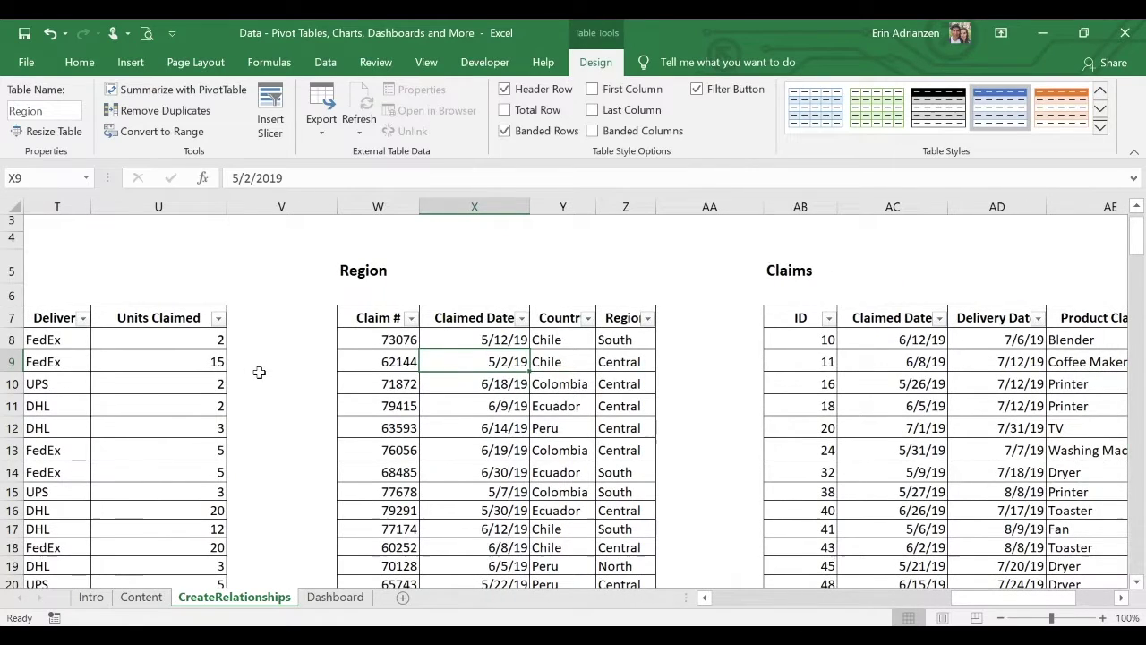
{"action": "scroll", "coordinate": [259, 371], "scroll_direction": "left", "scroll_amount": 10}
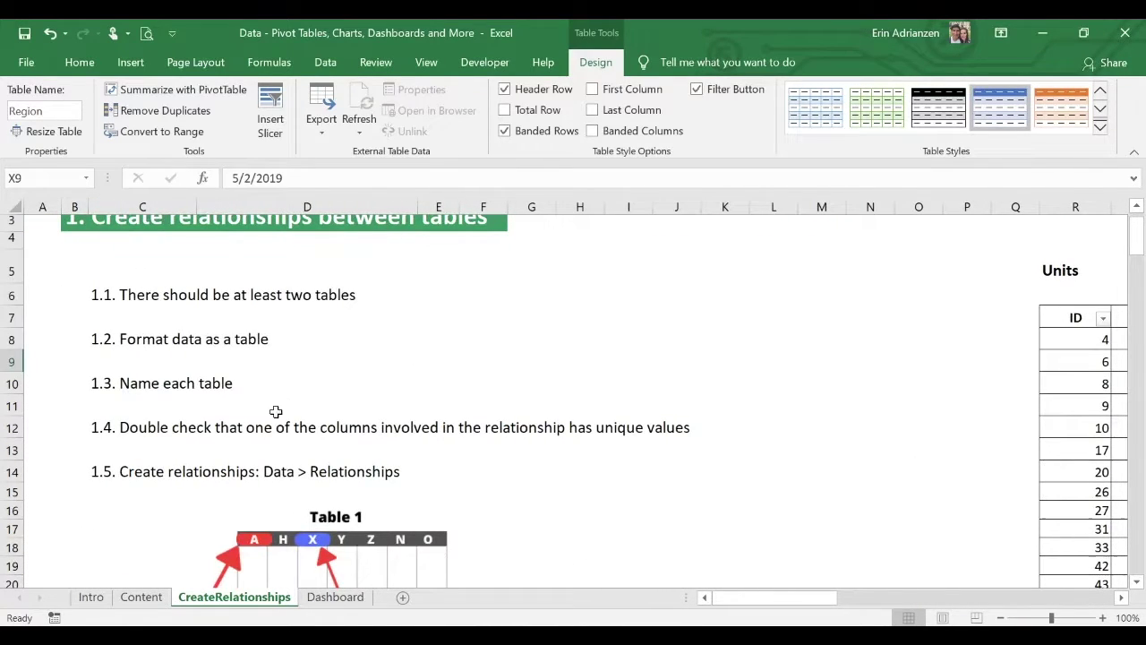
{"action": "scroll", "coordinate": [271, 417], "scroll_direction": "down", "scroll_amount": 1}
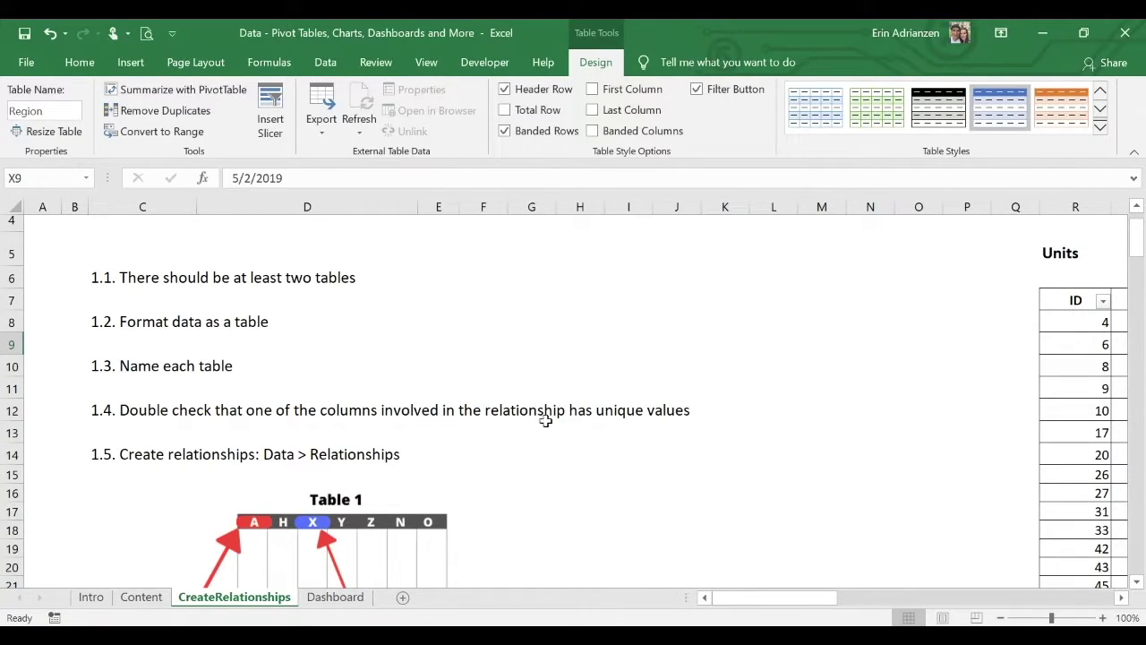
{"action": "scroll", "coordinate": [643, 431], "scroll_direction": "right", "scroll_amount": 6}
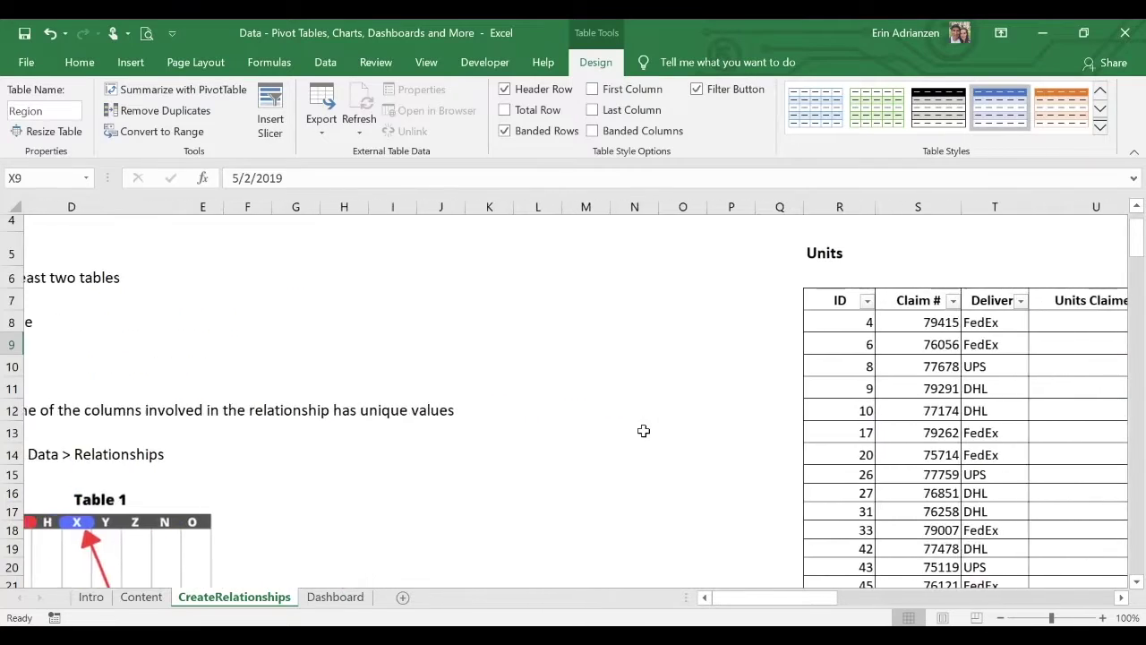
{"action": "scroll", "coordinate": [601, 442], "scroll_direction": "left", "scroll_amount": 5}
{"action": "scroll", "coordinate": [603, 444], "scroll_direction": "right", "scroll_amount": 6}
{"action": "scroll", "coordinate": [603, 444], "scroll_direction": "right", "scroll_amount": 4}
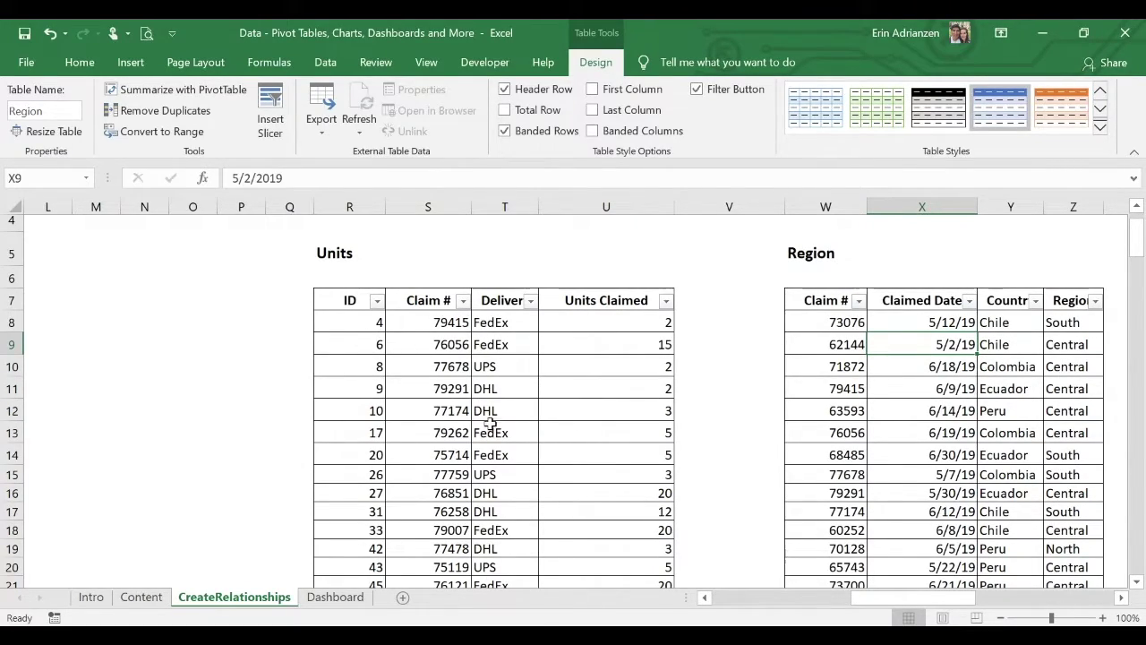
{"action": "scroll", "coordinate": [522, 412], "scroll_direction": "right", "scroll_amount": 1}
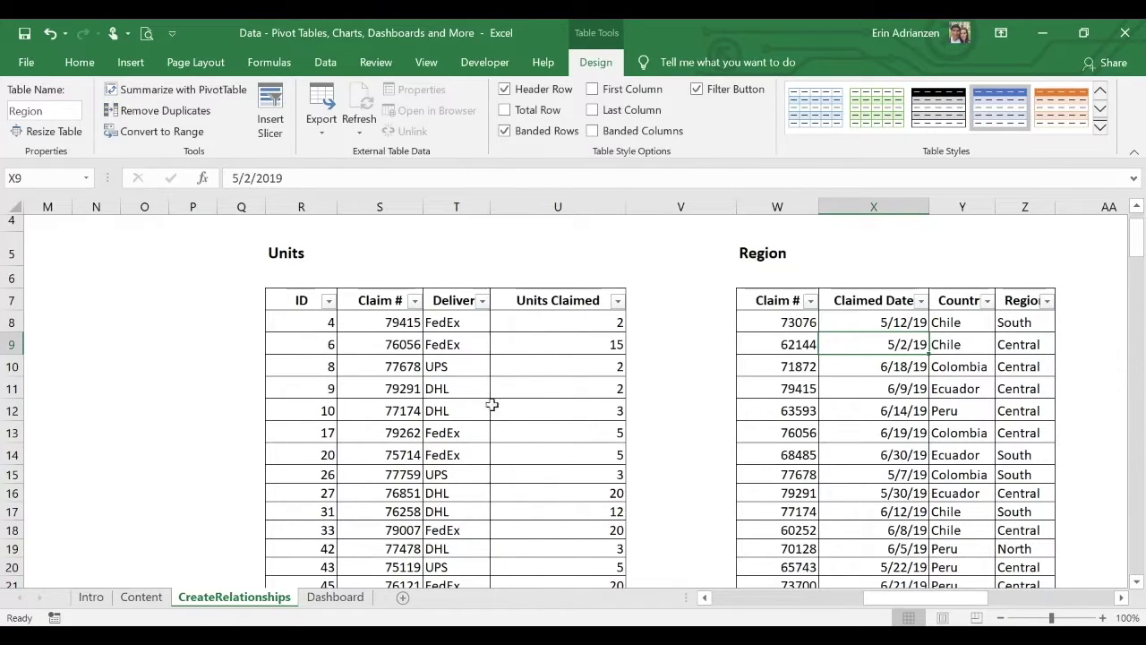
{"action": "scroll", "coordinate": [513, 371], "scroll_direction": "right", "scroll_amount": 1}
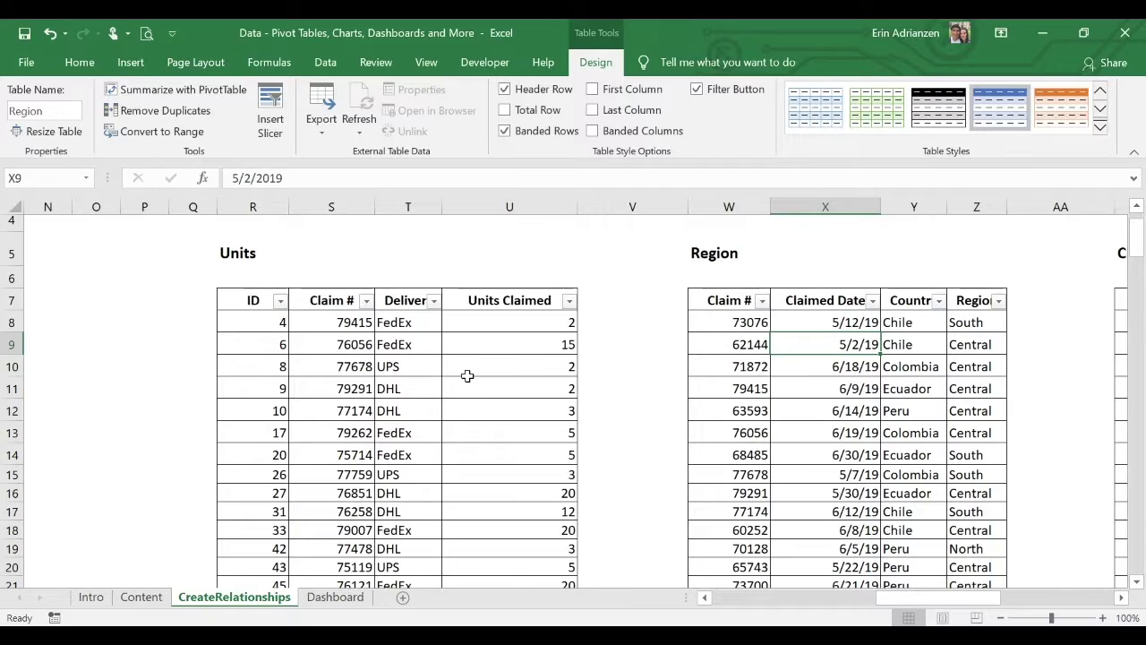
Turn off the header filter buttons in the Units and Region tables.
{"action": "left_click", "coordinate": [386, 381]}
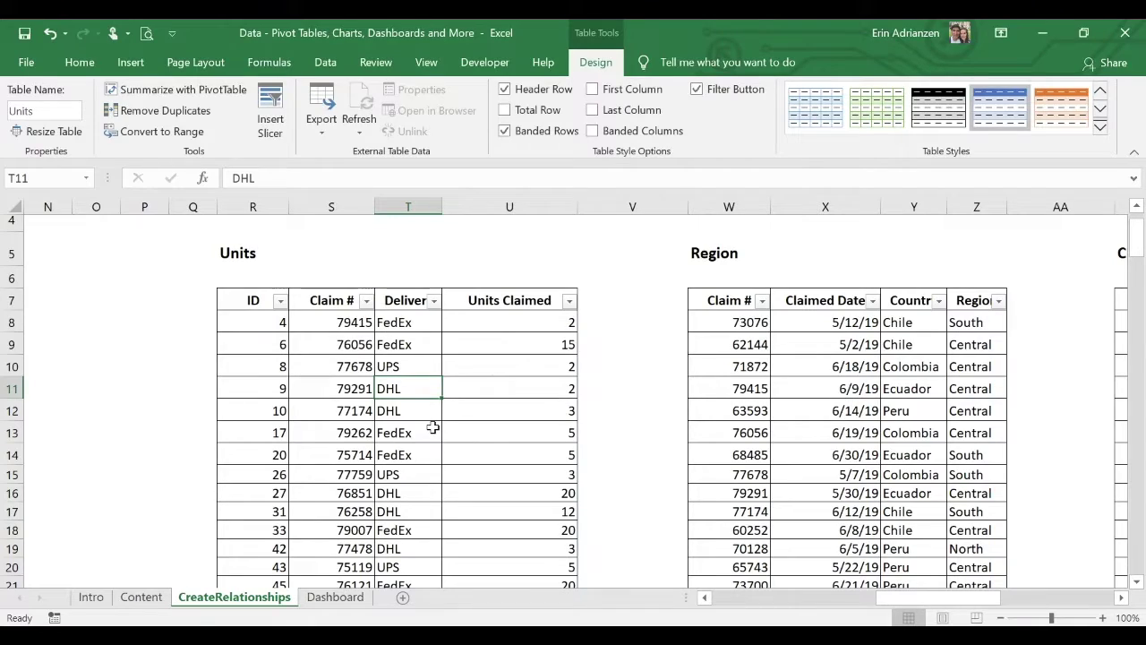
{"action": "key", "text": "ctrl+shift+l"}
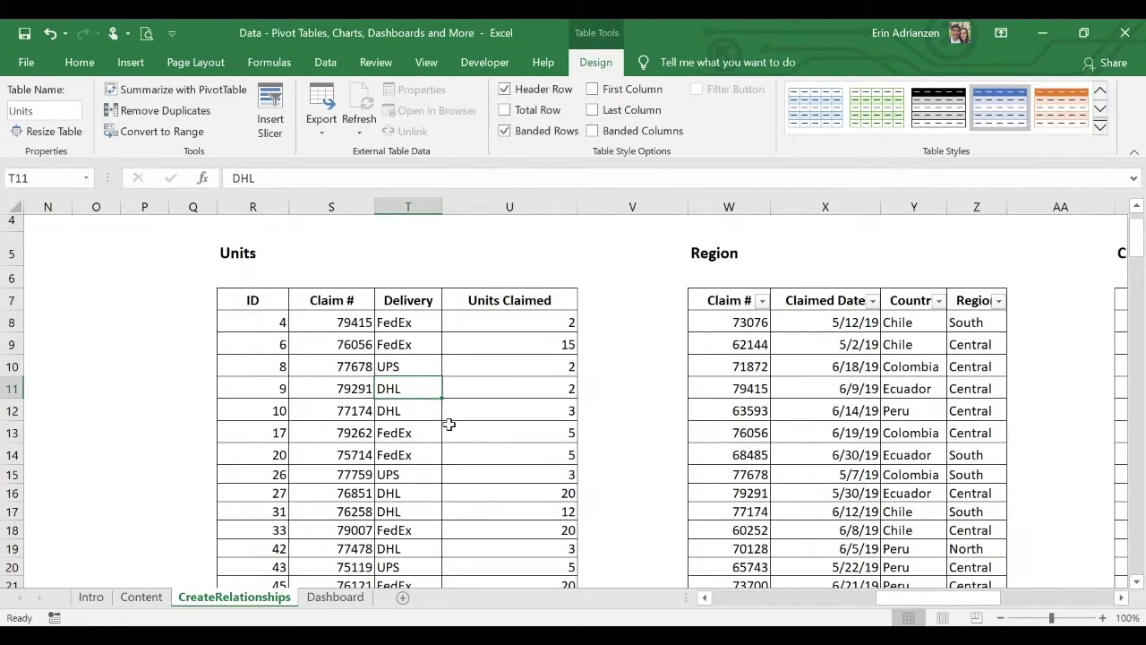
{"action": "left_click", "coordinate": [851, 414]}
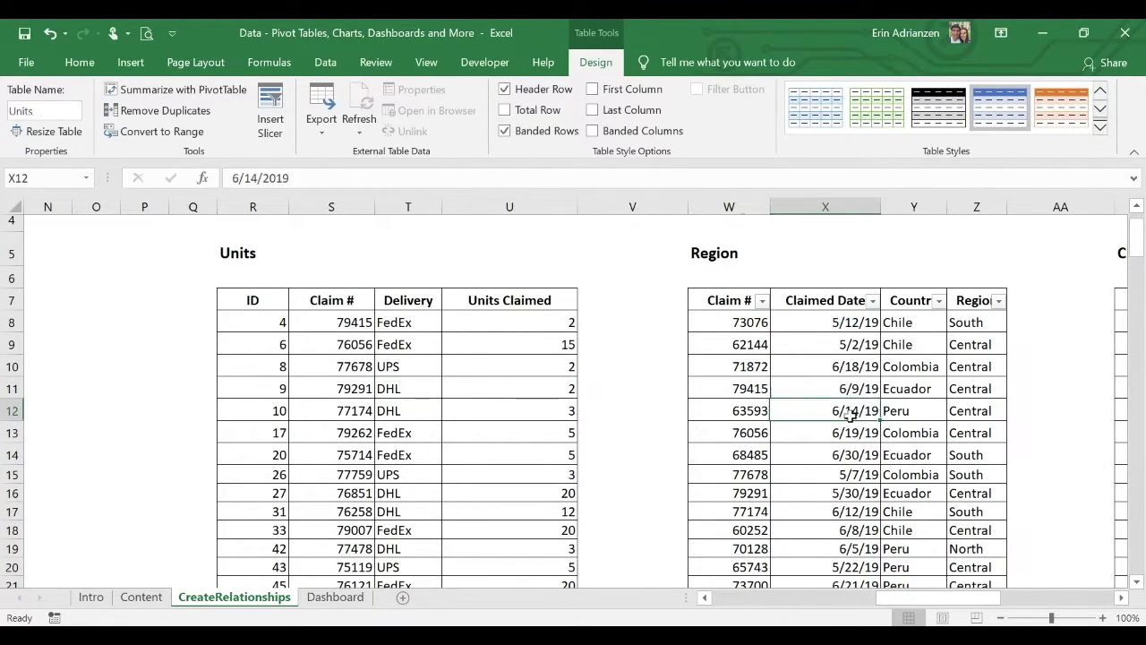
{"action": "key", "text": "ctrl+shift+l"}
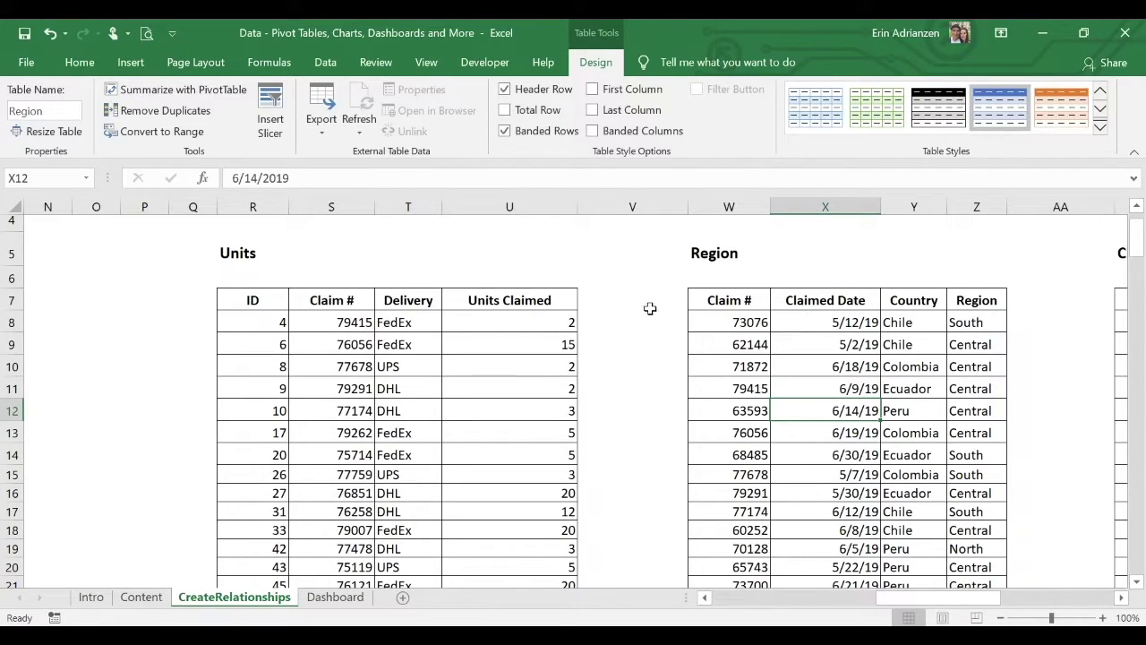
Run Remove Duplicates on the Units table with only the Claim # column checked, keeping the headers option on.
{"action": "left_click", "coordinate": [344, 322]}
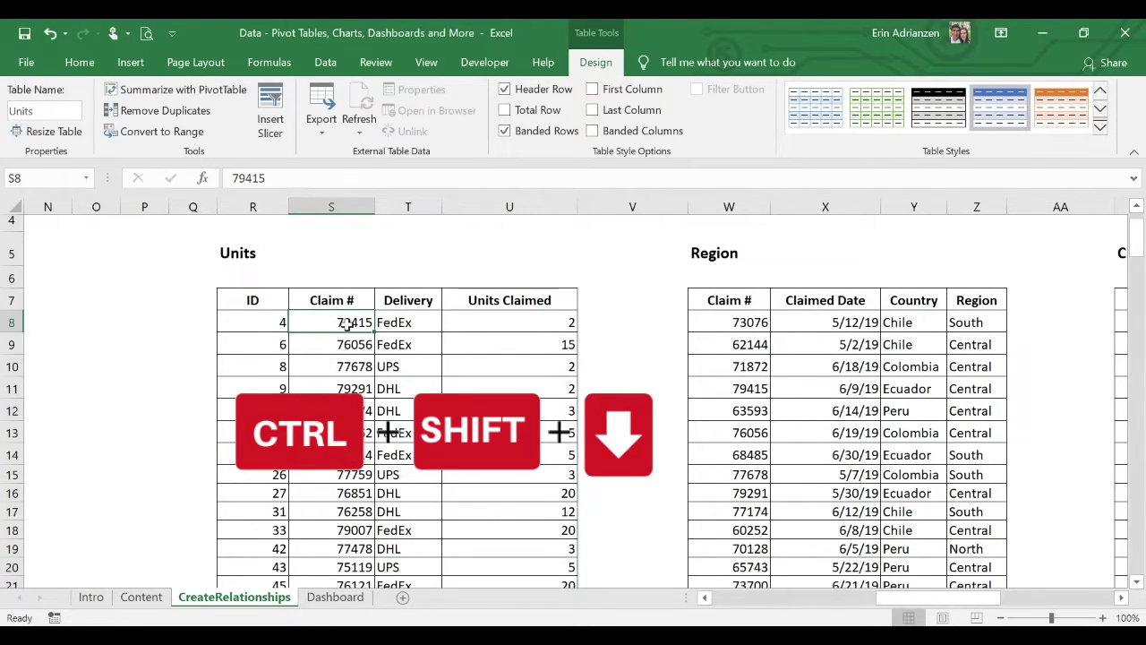
{"action": "key", "text": "ctrl+shift+Down"}
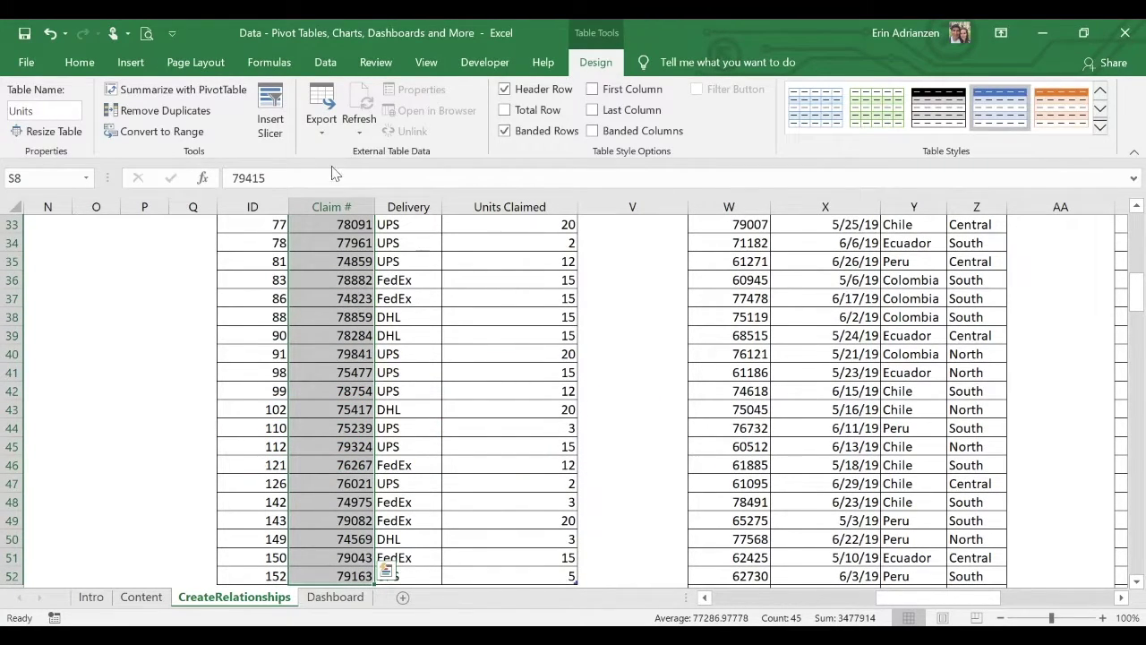
{"action": "left_click", "coordinate": [328, 65]}
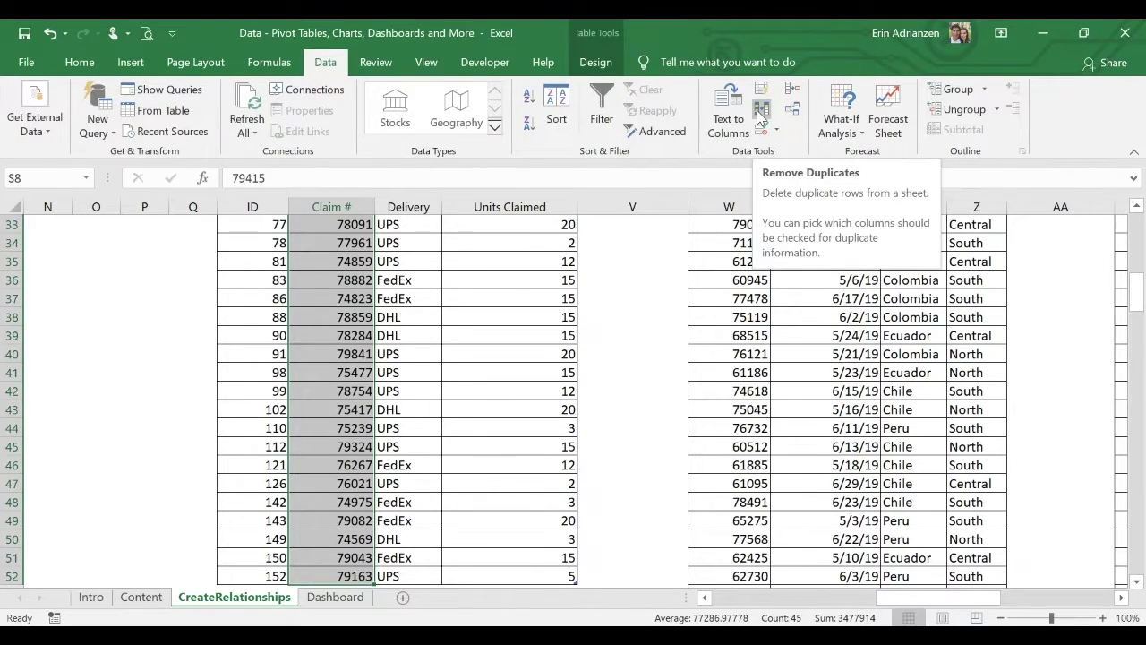
{"action": "left_click", "coordinate": [759, 115]}
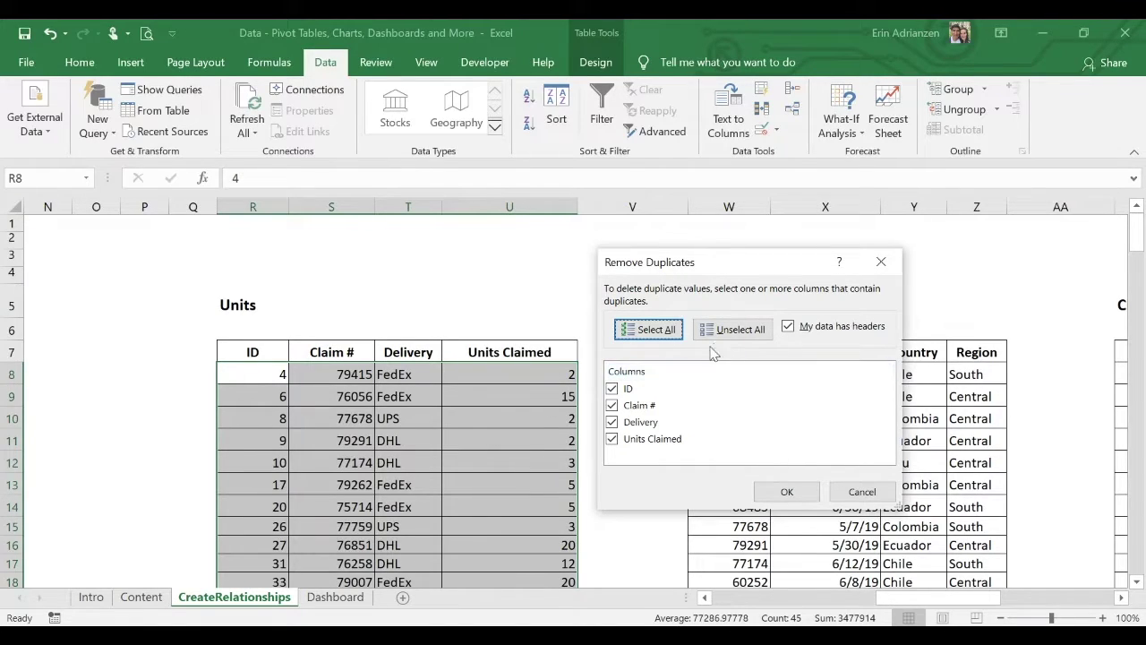
{"action": "left_click", "coordinate": [736, 332]}
{"action": "left_click", "coordinate": [611, 404]}
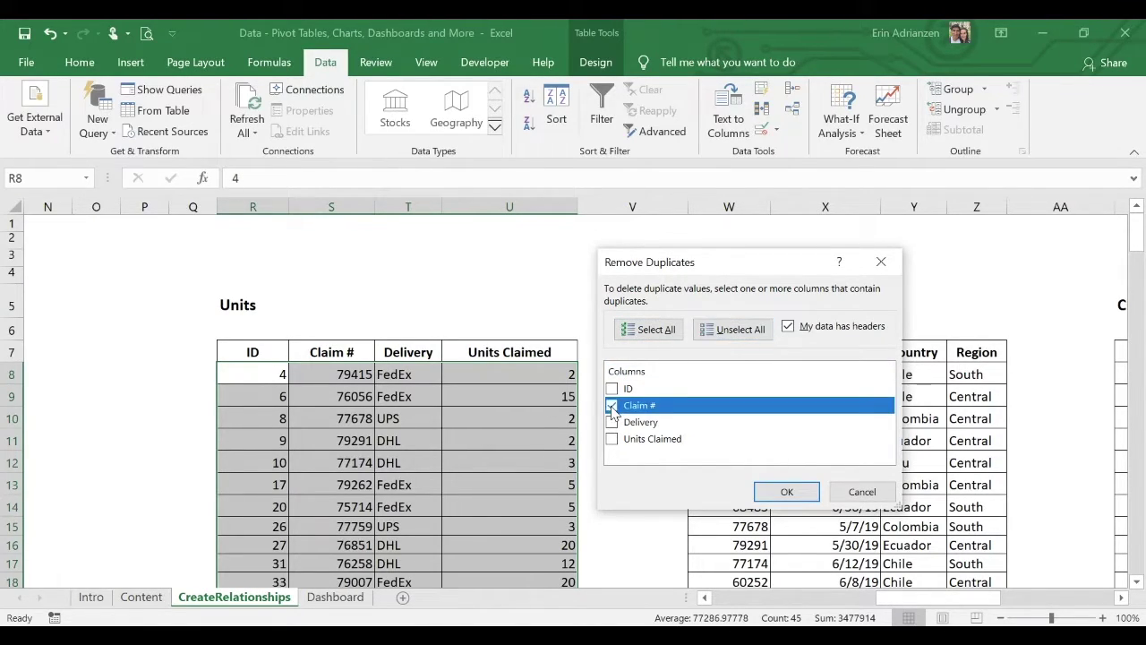
{"action": "left_click", "coordinate": [784, 491]}
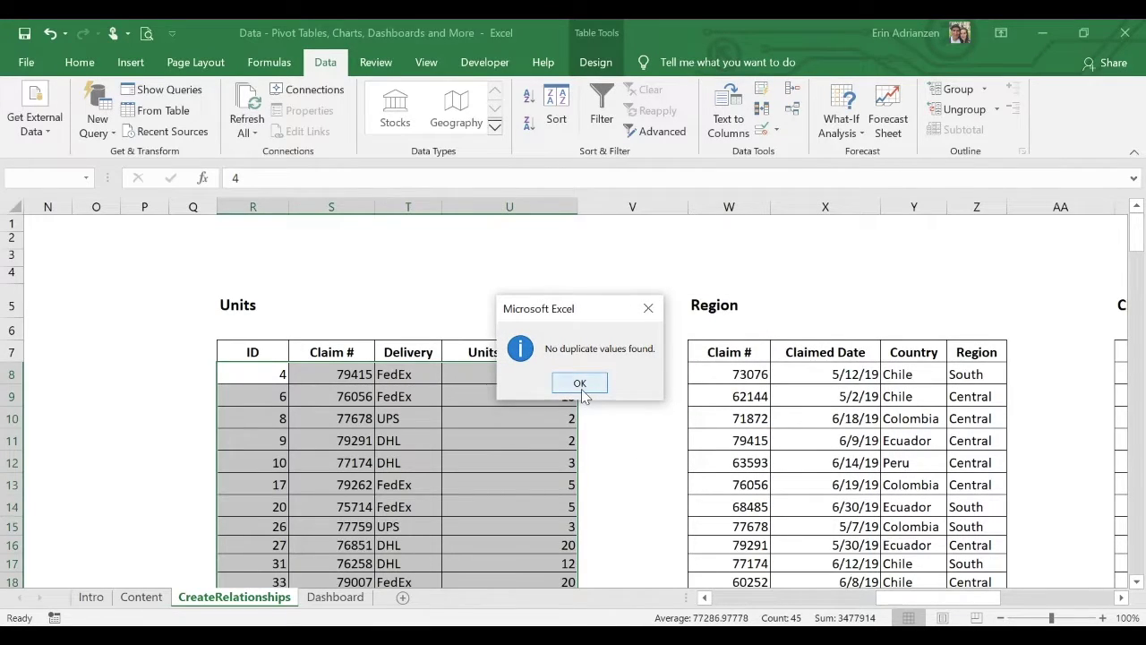
{"action": "left_click", "coordinate": [580, 383]}
{"action": "left_click", "coordinate": [430, 421]}
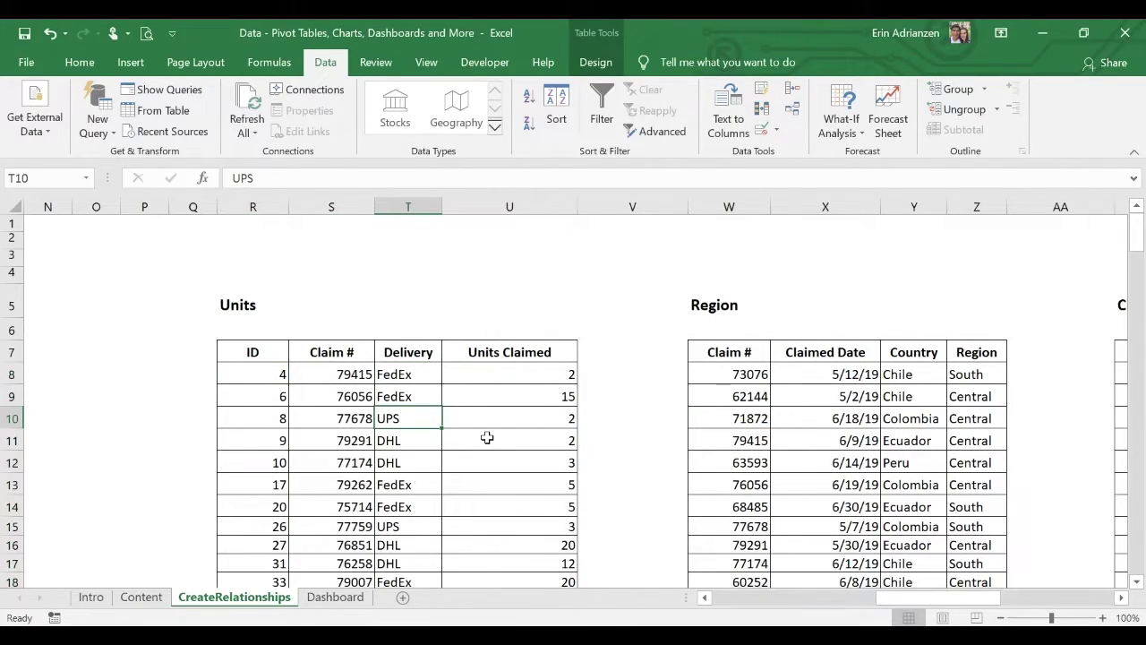
Turn off the header filter buttons in the Claims table.
{"action": "scroll", "coordinate": [526, 417], "scroll_direction": "right", "scroll_amount": 6}
{"action": "left_click", "coordinate": [882, 439]}
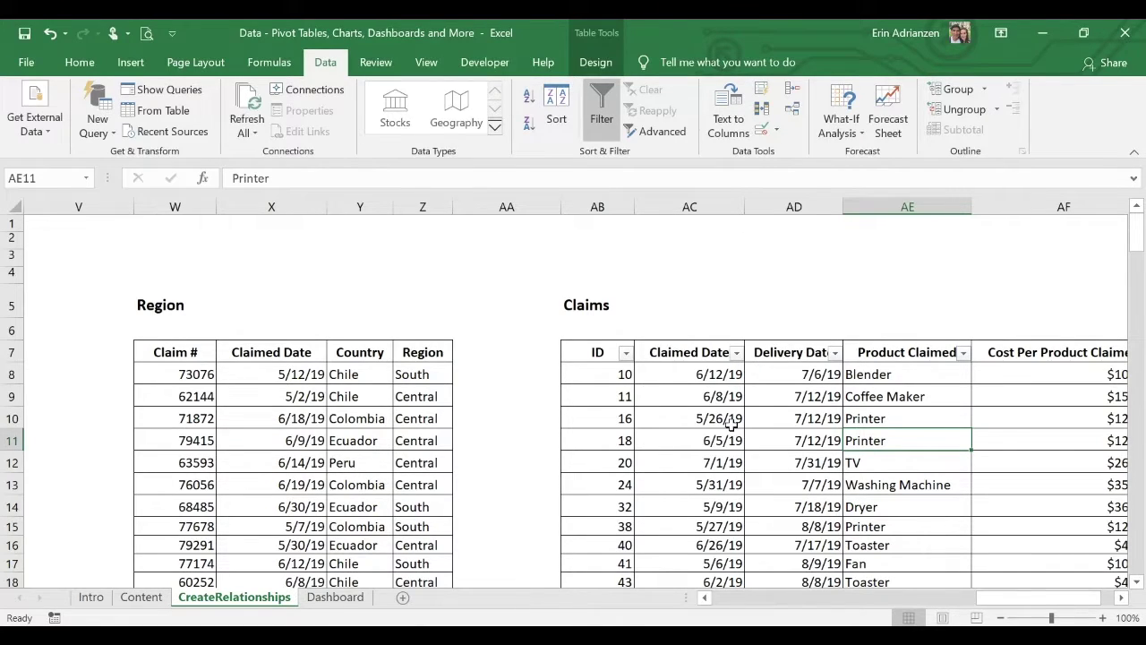
{"action": "key", "text": "ctrl+shift+l"}
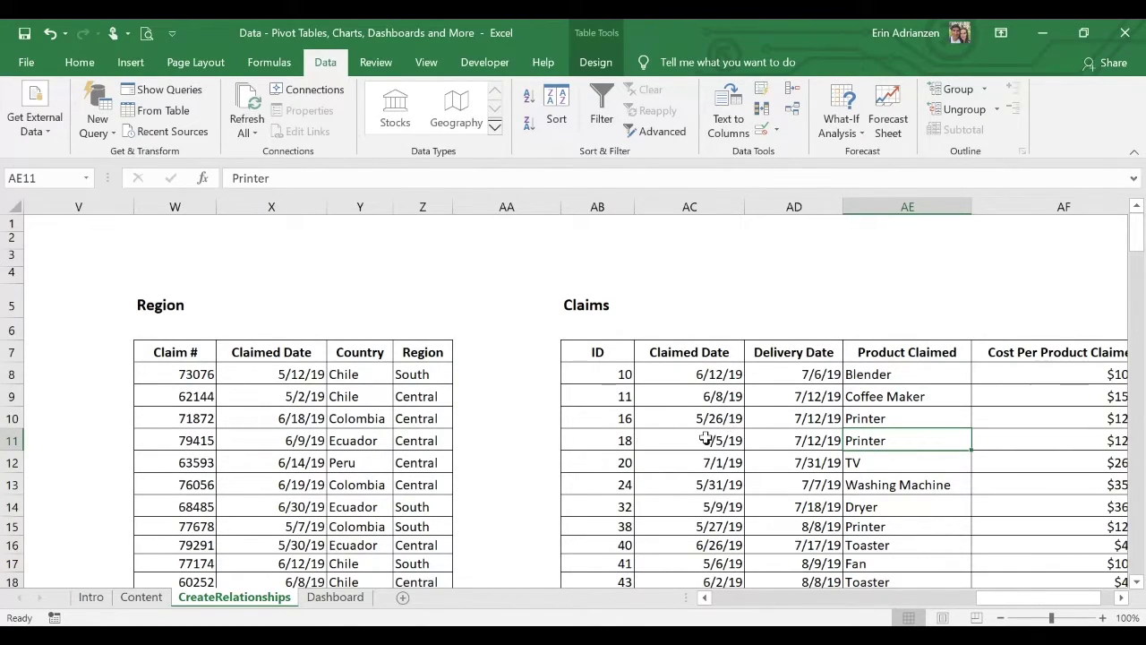
Run Remove Duplicates on the Units table with only the ID column checked, keeping the headers option on.
{"action": "scroll", "coordinate": [641, 420], "scroll_direction": "left", "scroll_amount": 6}
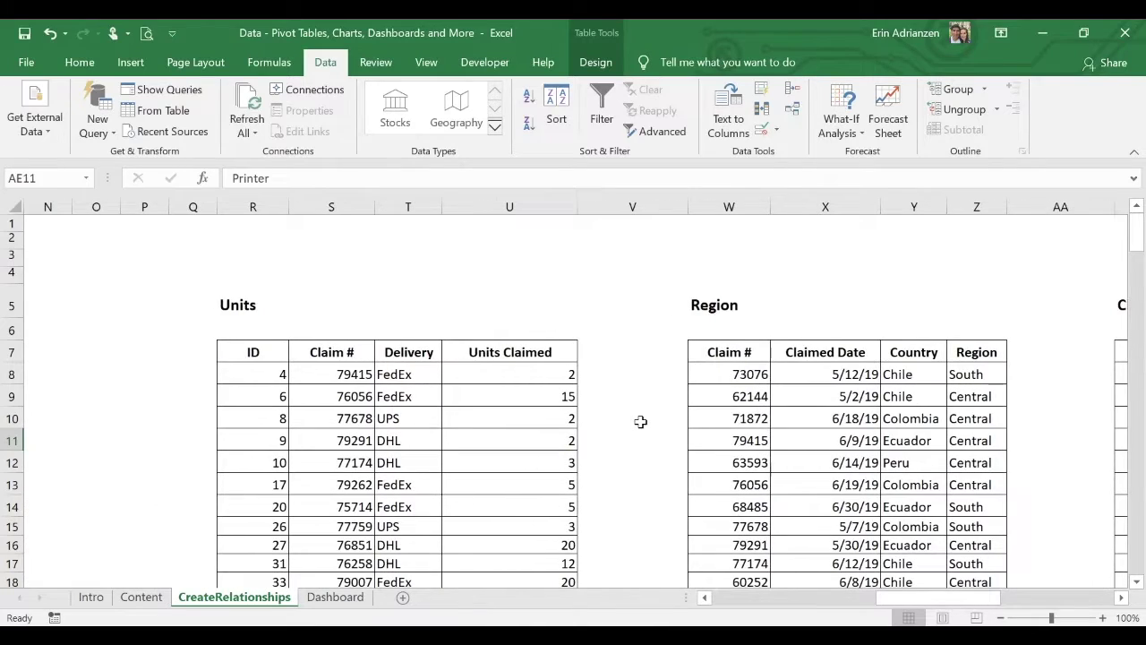
{"action": "scroll", "coordinate": [807, 437], "scroll_direction": "right", "scroll_amount": 3}
{"action": "scroll", "coordinate": [735, 435], "scroll_direction": "left", "scroll_amount": 2}
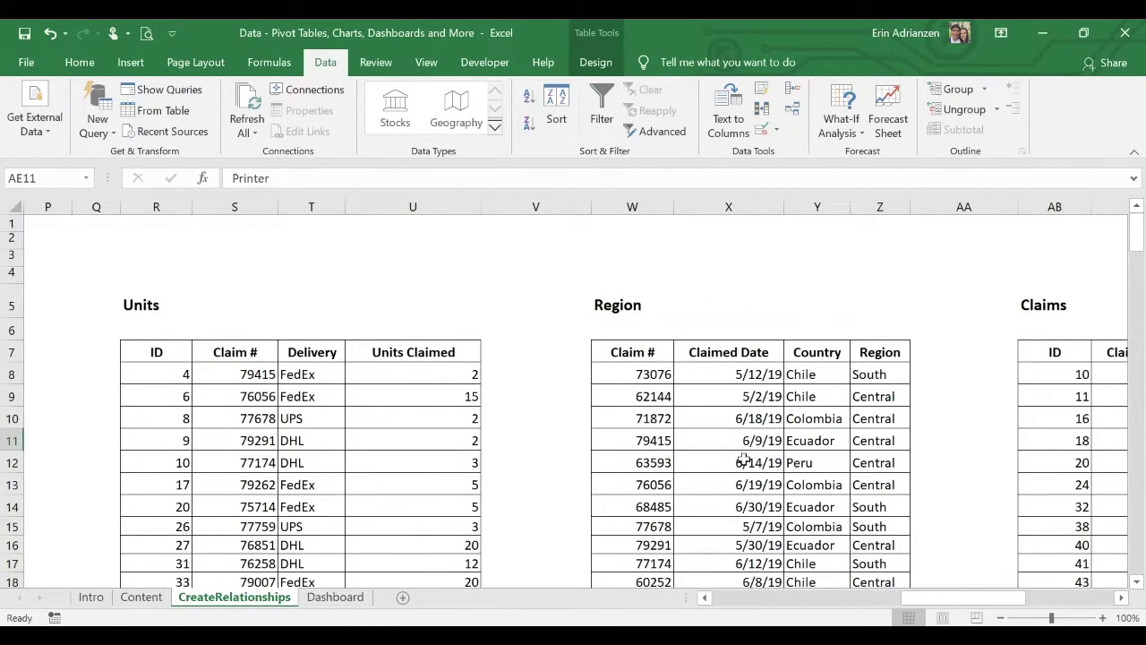
{"action": "scroll", "coordinate": [784, 462], "scroll_direction": "right", "scroll_amount": 3}
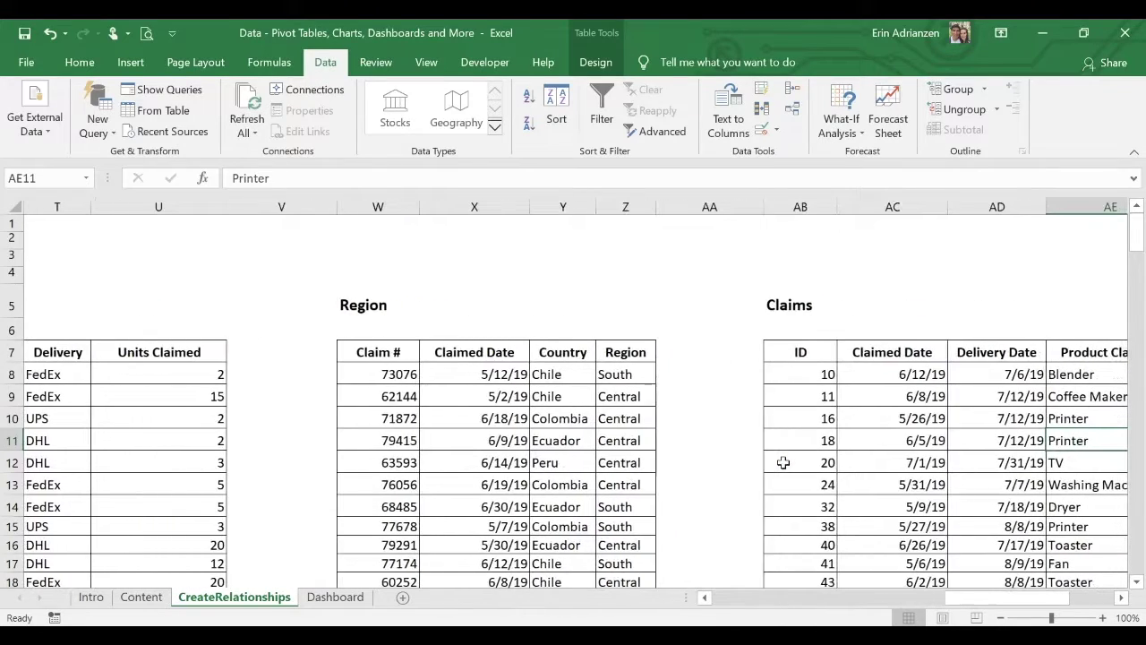
{"action": "scroll", "coordinate": [784, 462], "scroll_direction": "left", "scroll_amount": 4}
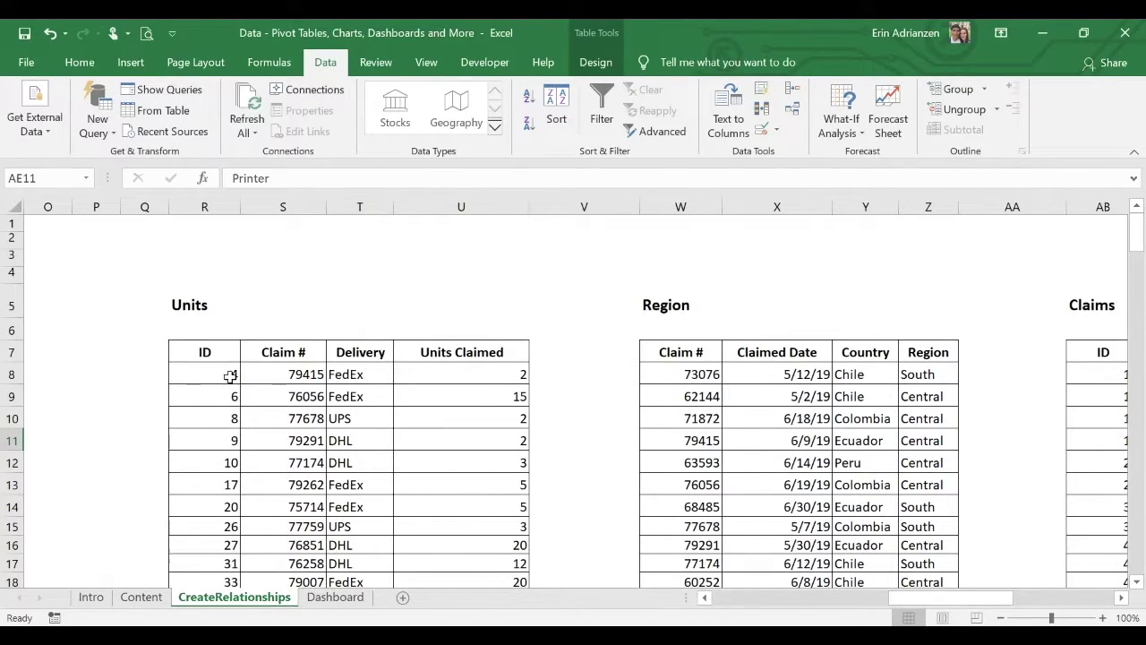
{"action": "left_click", "coordinate": [230, 375]}
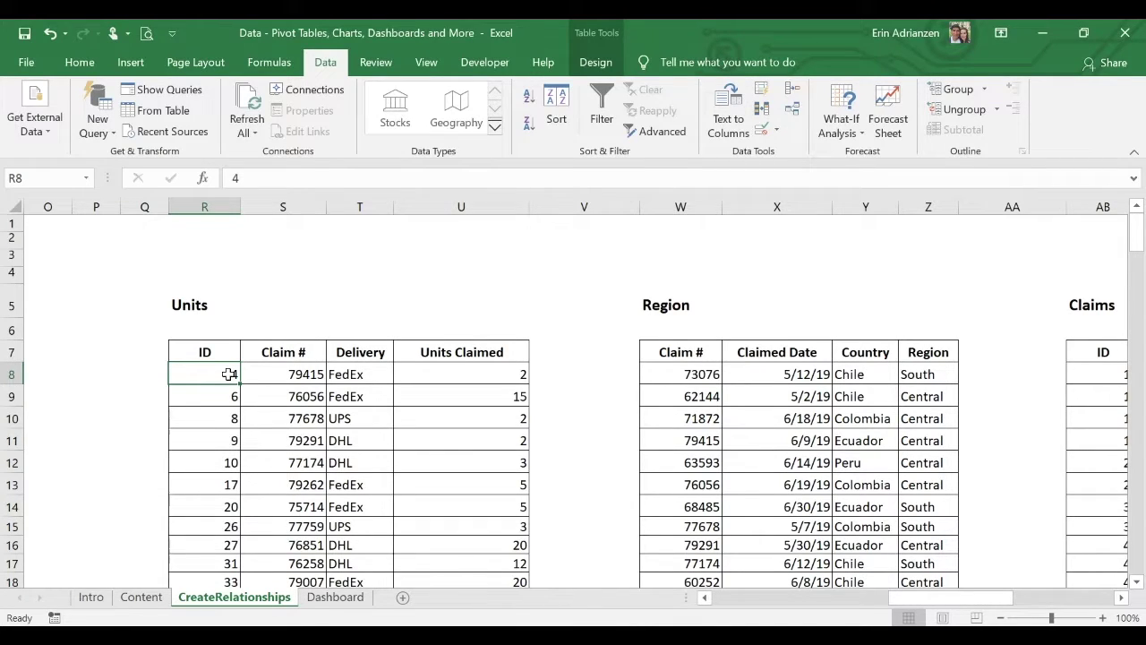
{"action": "key", "text": "ctrl+shift+Down"}
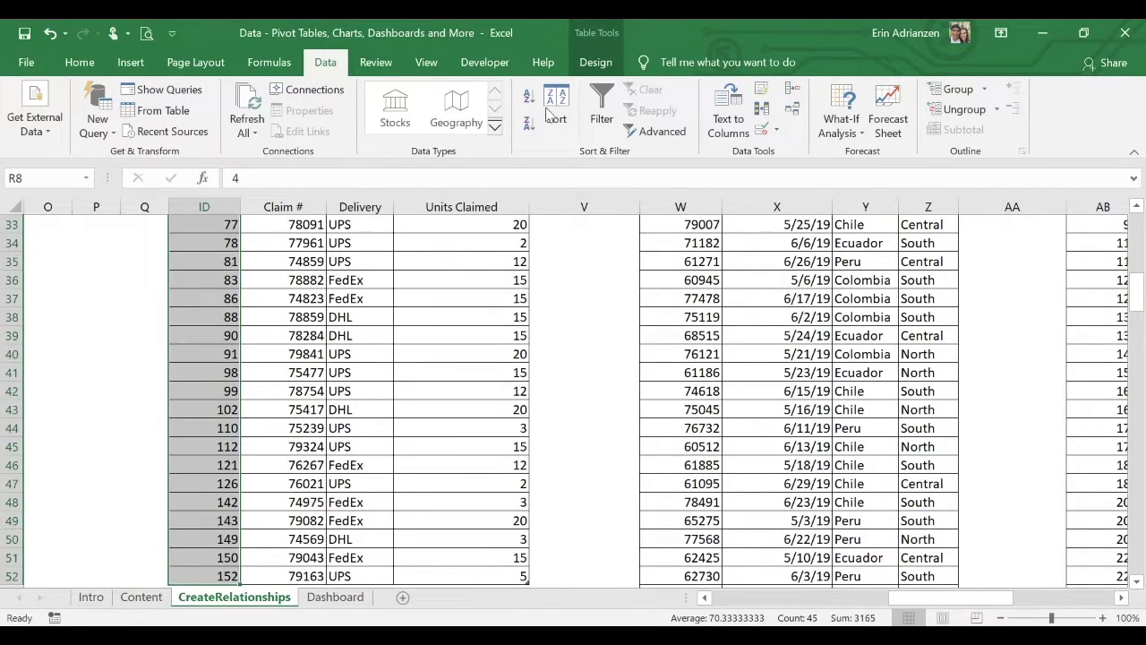
{"action": "left_click", "coordinate": [762, 110]}
{"action": "left_click", "coordinate": [743, 331]}
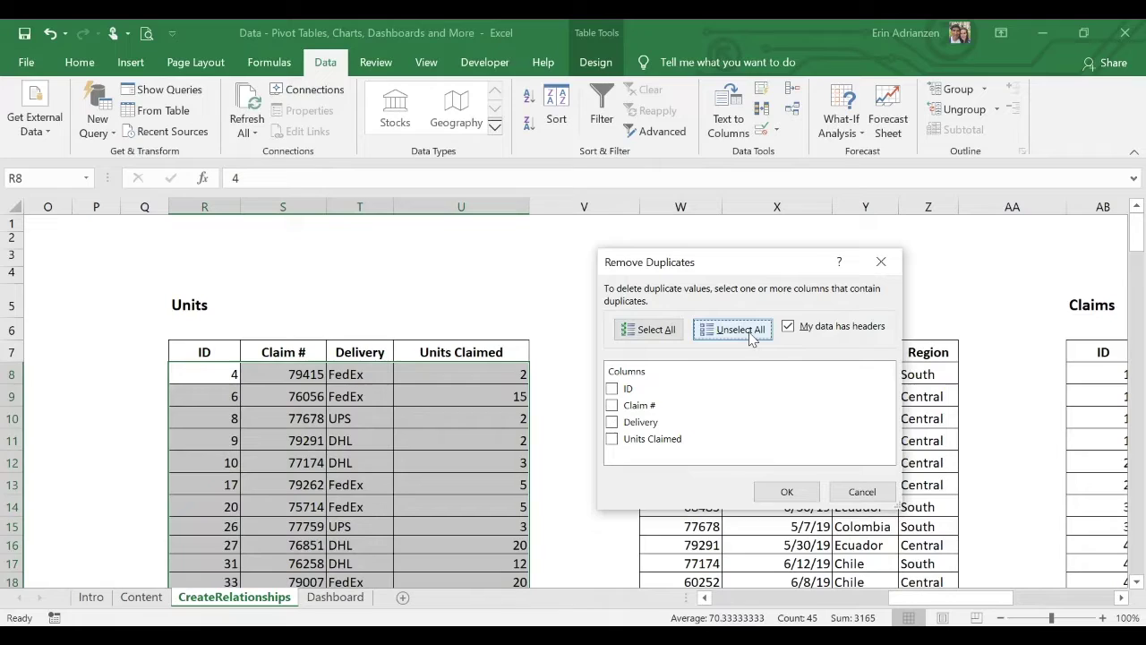
{"action": "left_click", "coordinate": [611, 388]}
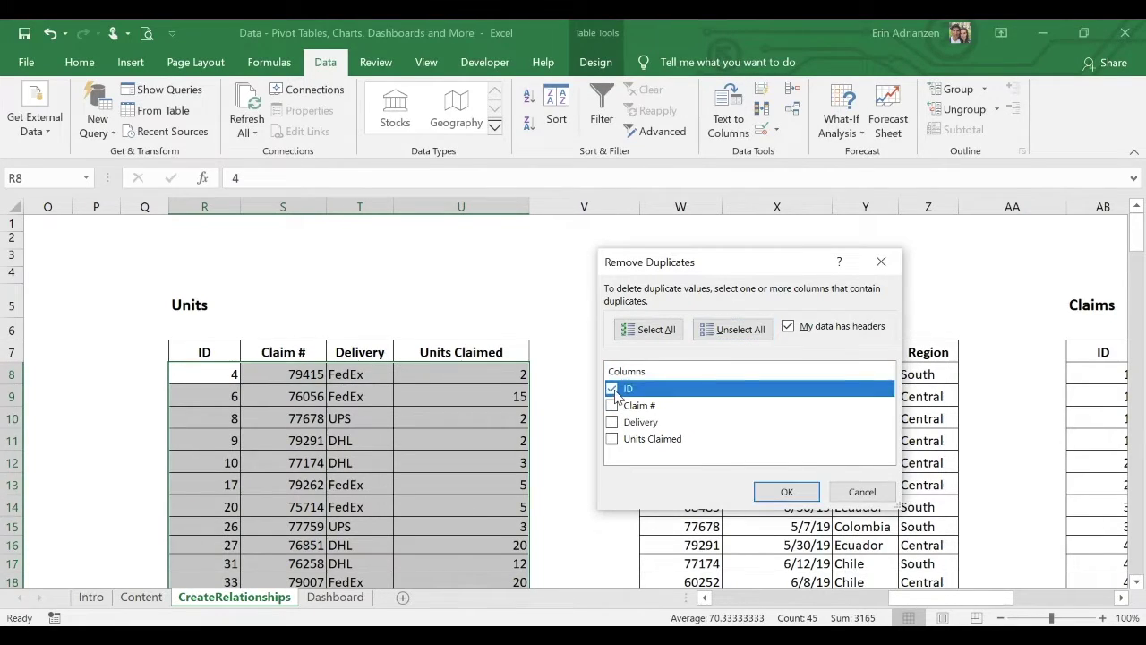
{"action": "left_click", "coordinate": [787, 491]}
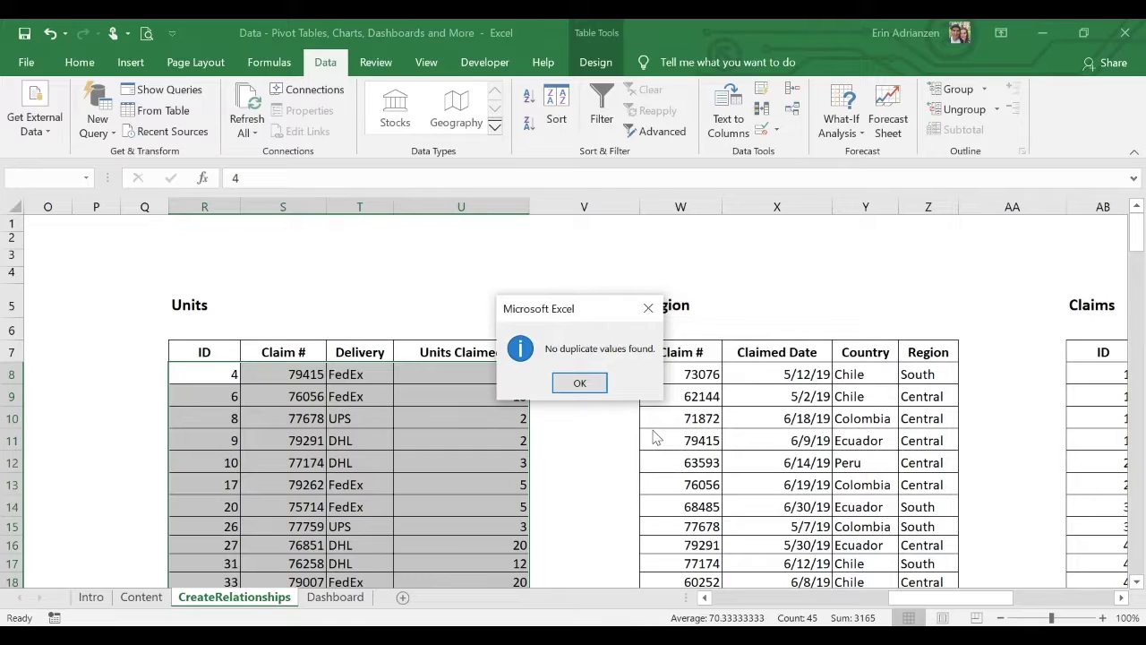
{"action": "left_click", "coordinate": [579, 382]}
Run Remove Duplicates on the Region table with only the Claimed Date column checked, keeping the headers option on.
{"action": "scroll", "coordinate": [767, 430], "scroll_direction": "right", "scroll_amount": 3}
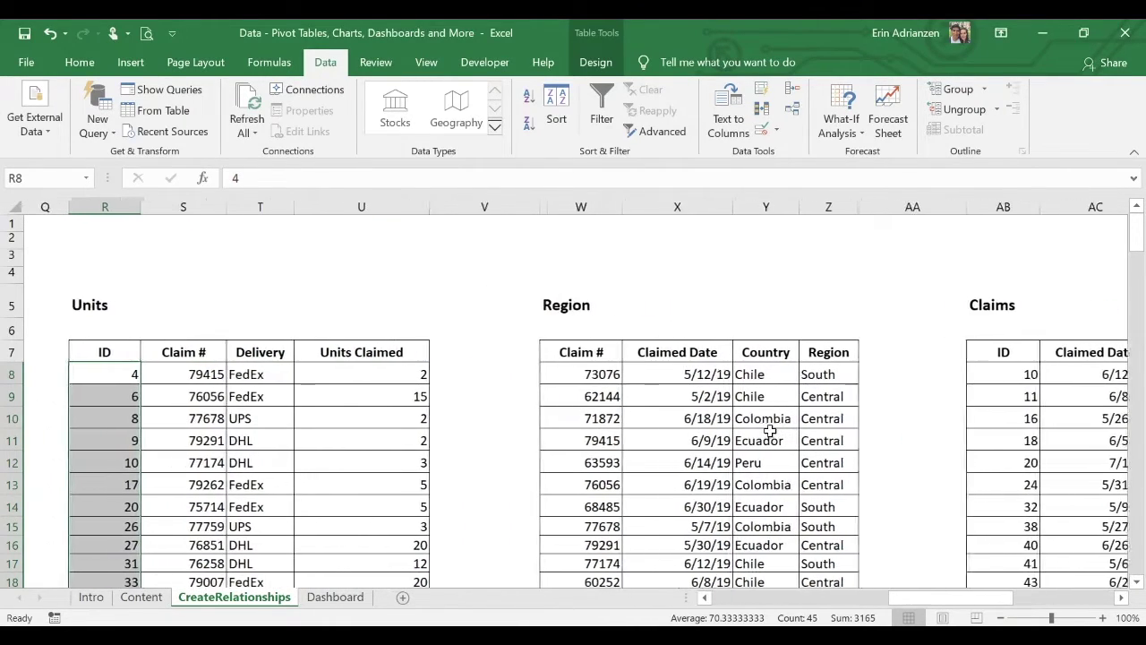
{"action": "scroll", "coordinate": [769, 431], "scroll_direction": "right", "scroll_amount": 2}
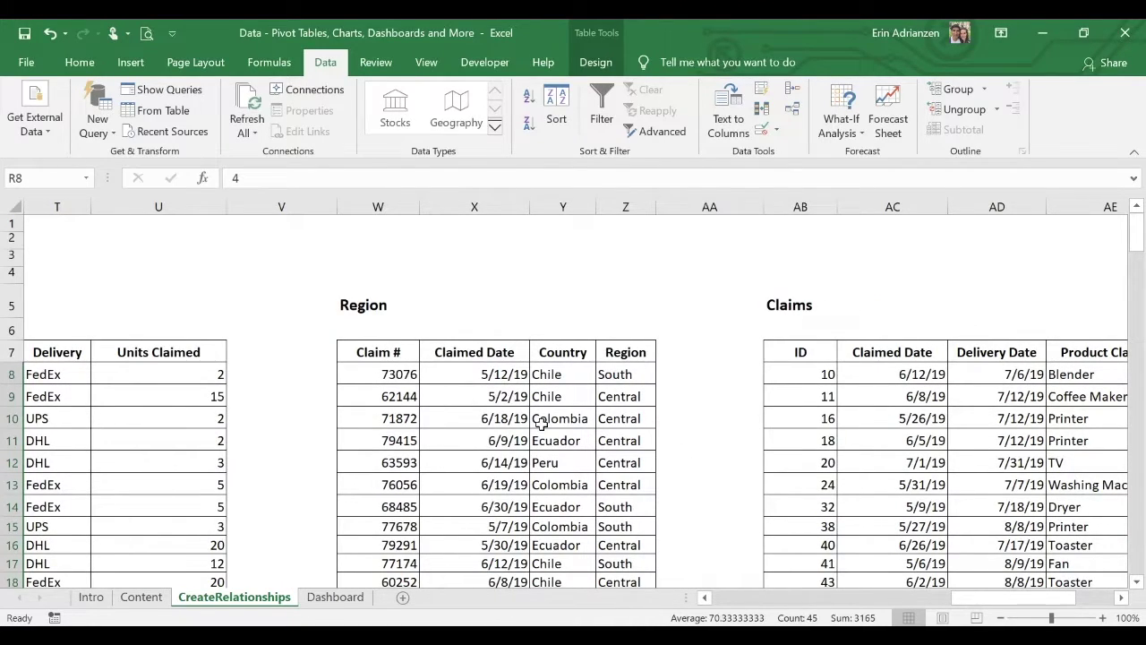
{"action": "scroll", "coordinate": [541, 424], "scroll_direction": "right", "scroll_amount": 3}
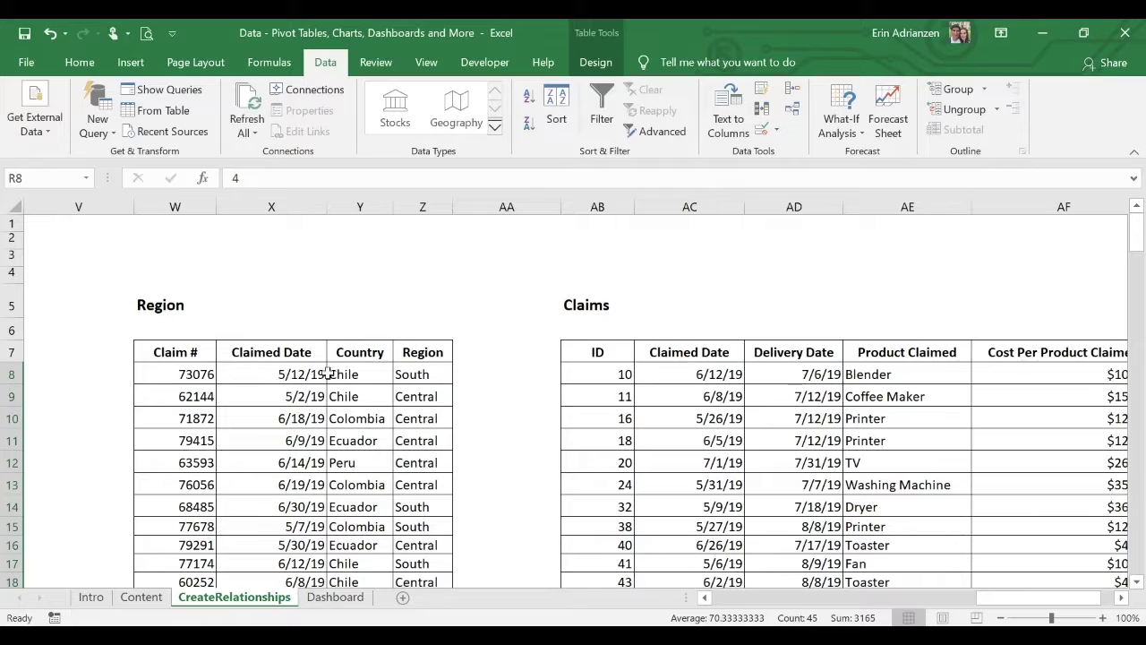
{"action": "left_click", "coordinate": [292, 378]}
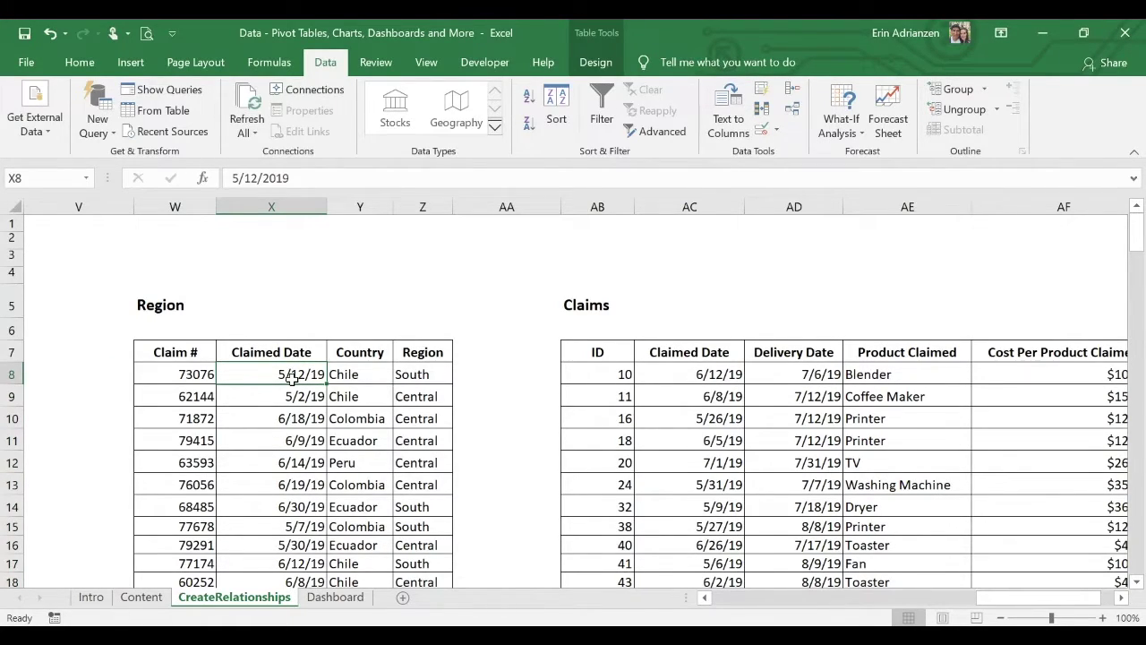
{"action": "key", "text": "ctrl+shift+Down"}
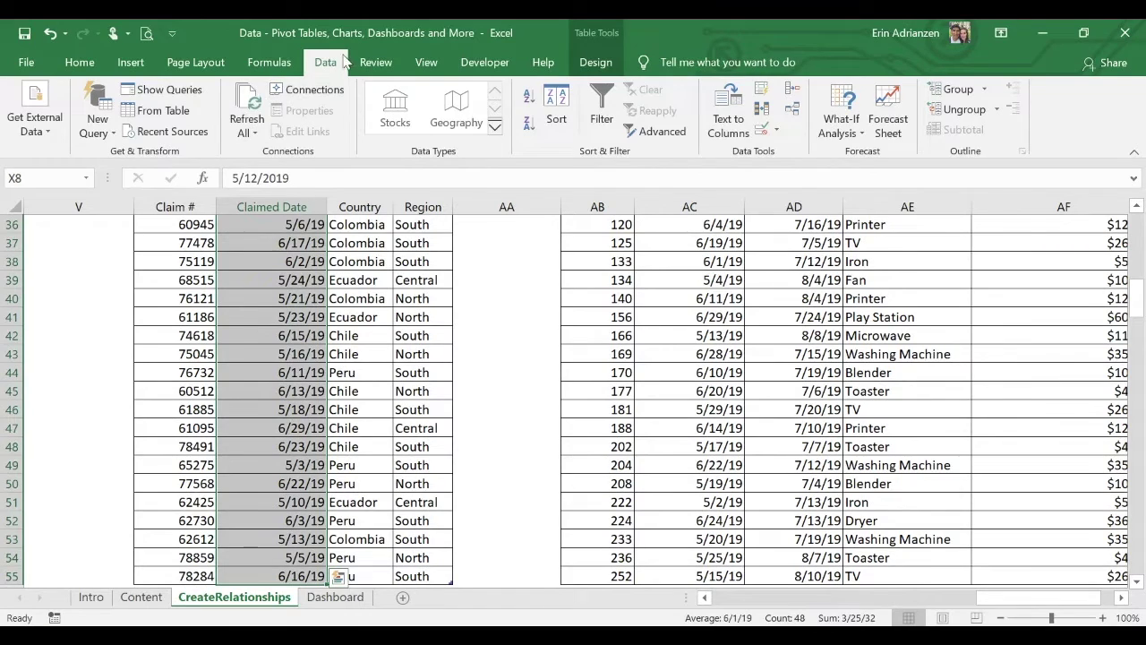
{"action": "left_click", "coordinate": [764, 112]}
{"action": "left_click", "coordinate": [740, 330]}
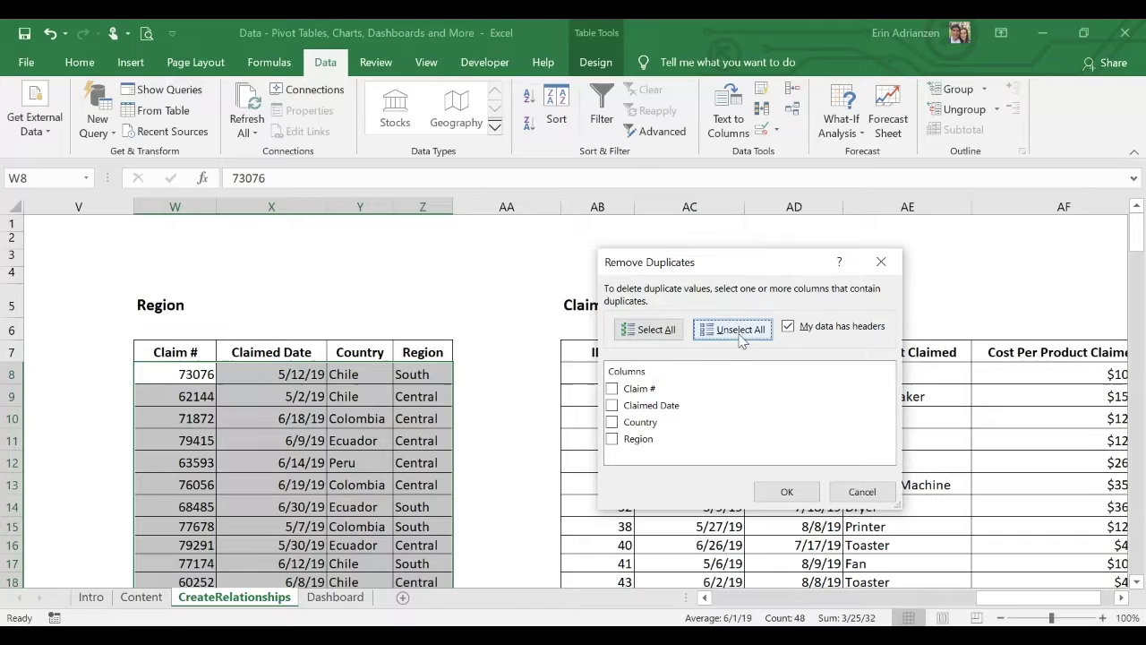
{"action": "left_click", "coordinate": [613, 405]}
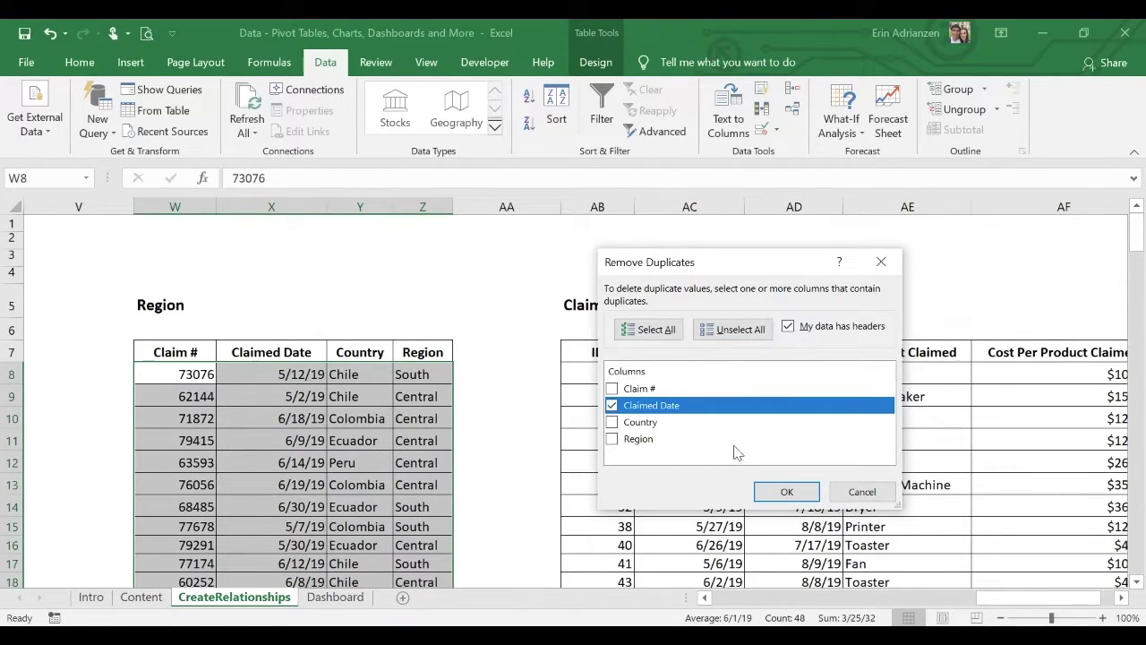
{"action": "left_click", "coordinate": [787, 495]}
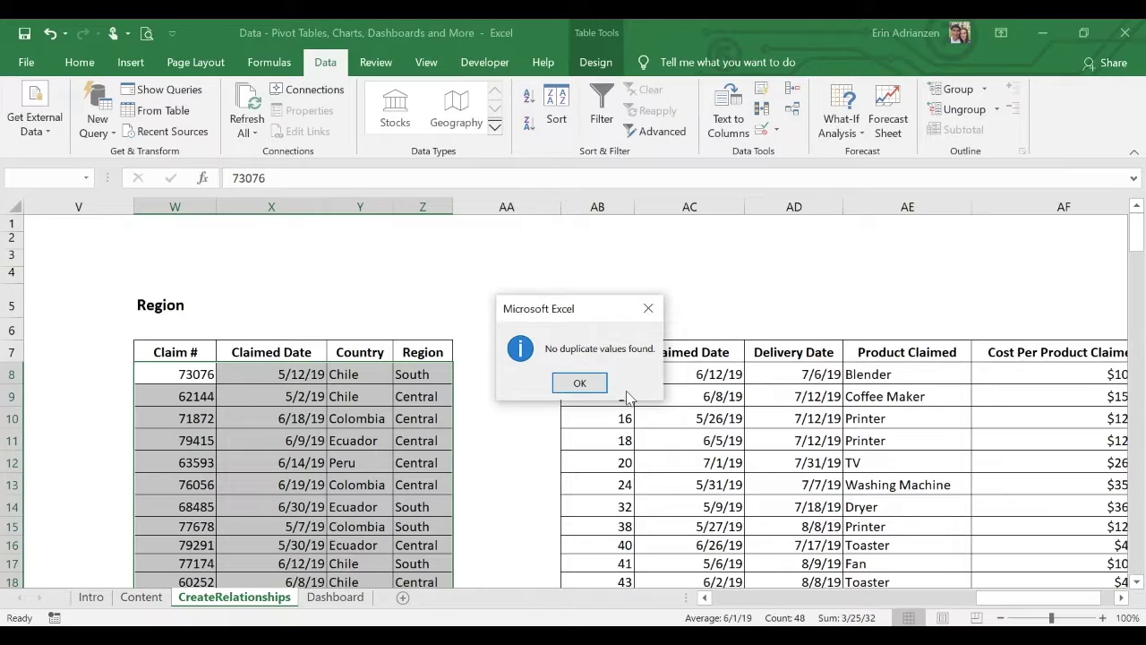
{"action": "left_click", "coordinate": [580, 384]}
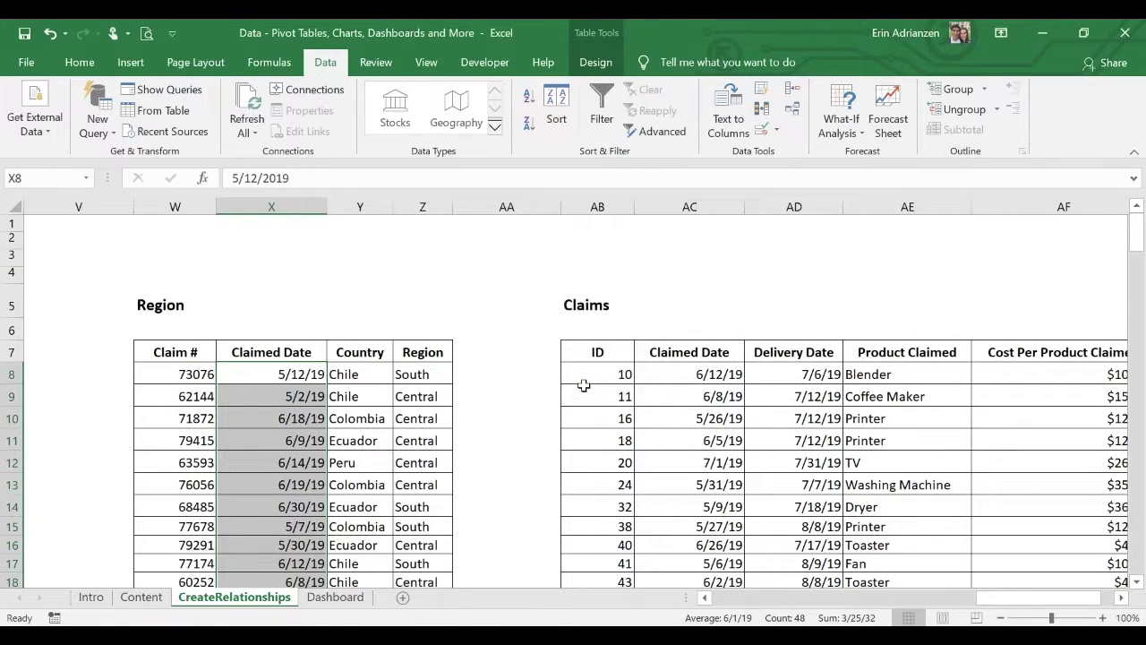
Review instruction 1.5 on creating relationships and examine the diagram linking Table 1 to Tables 2 and 3 through shared columns.
{"action": "scroll", "coordinate": [484, 463], "scroll_direction": "left", "scroll_amount": 6}
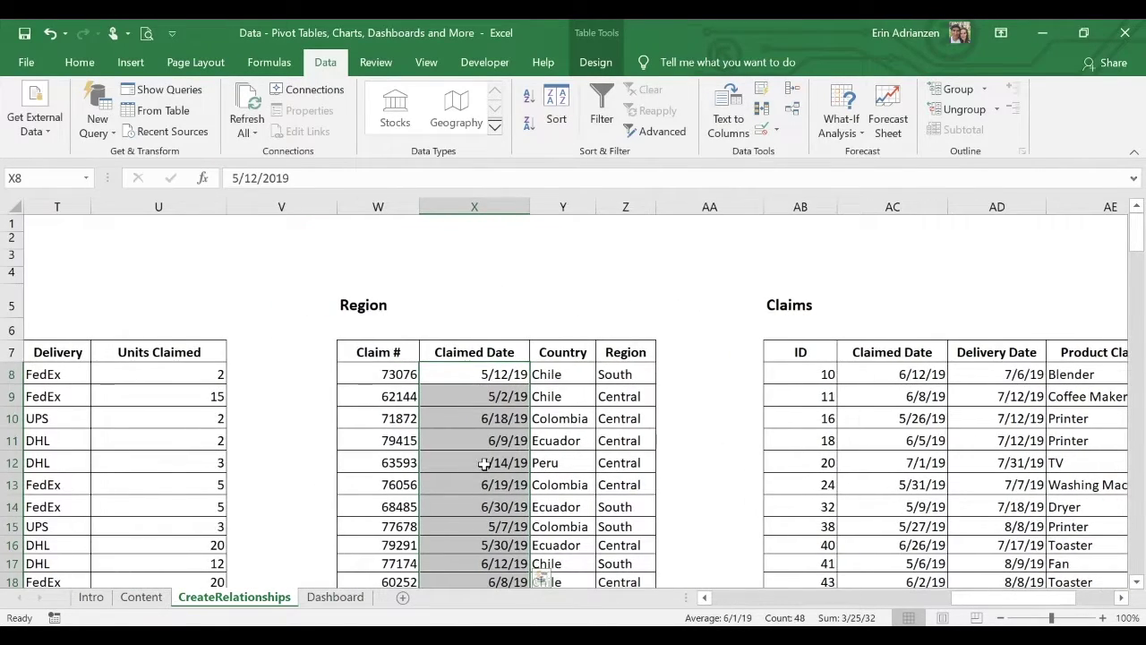
{"action": "scroll", "coordinate": [483, 463], "scroll_direction": "left", "scroll_amount": 1}
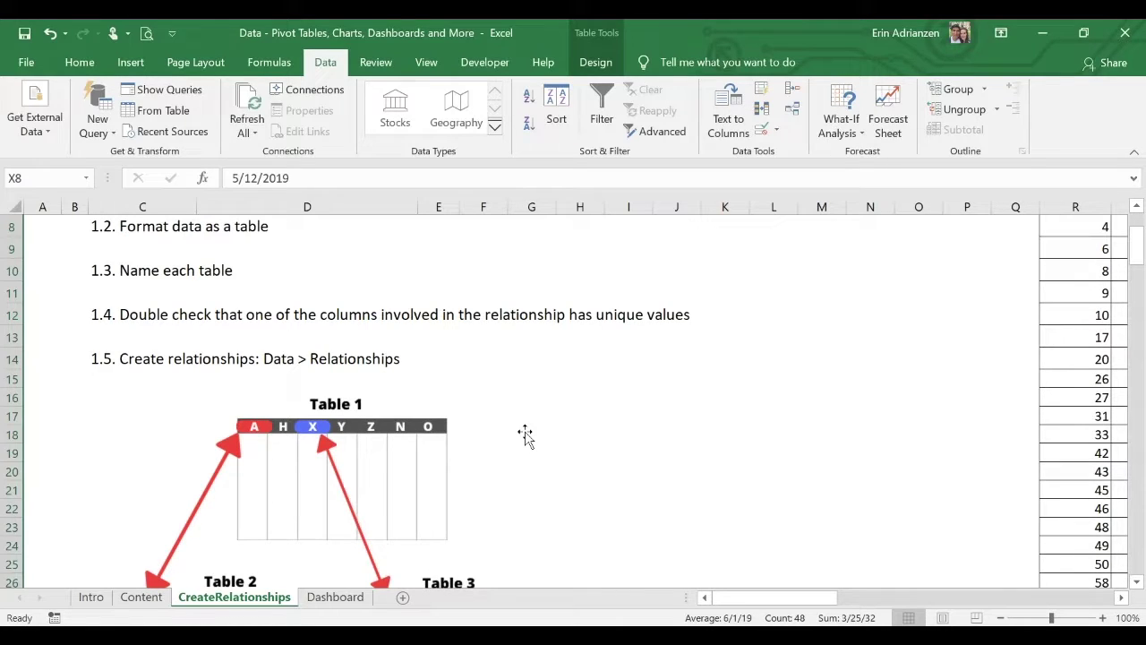
{"action": "scroll", "coordinate": [576, 414], "scroll_direction": "down", "scroll_amount": 2}
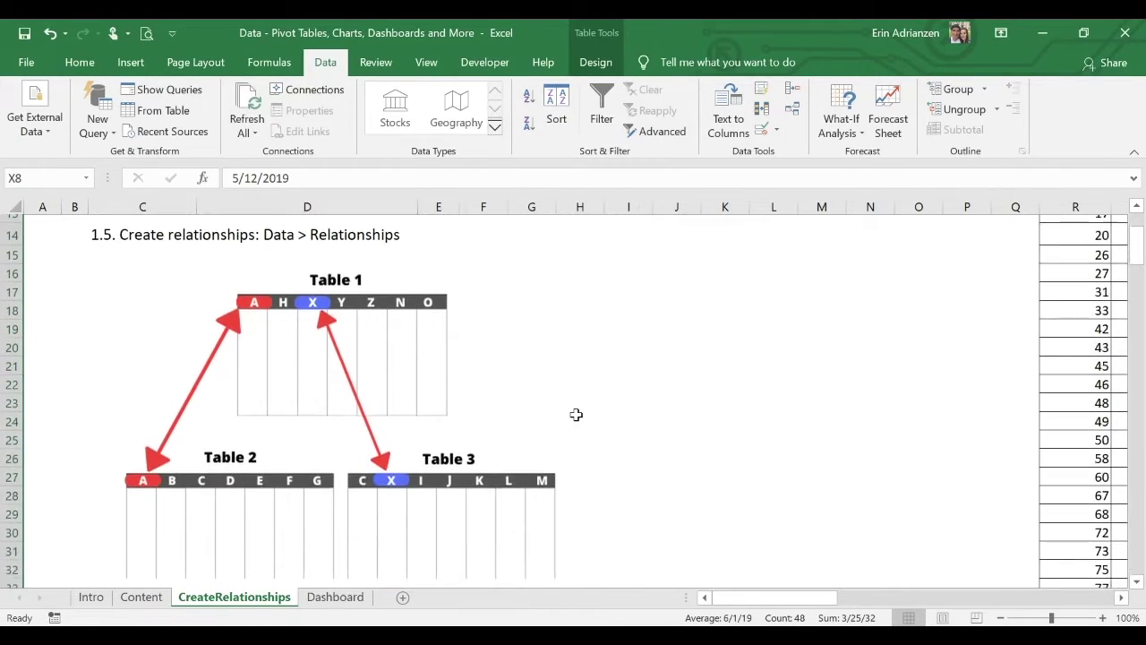
{"action": "scroll", "coordinate": [576, 415], "scroll_direction": "down", "scroll_amount": 1}
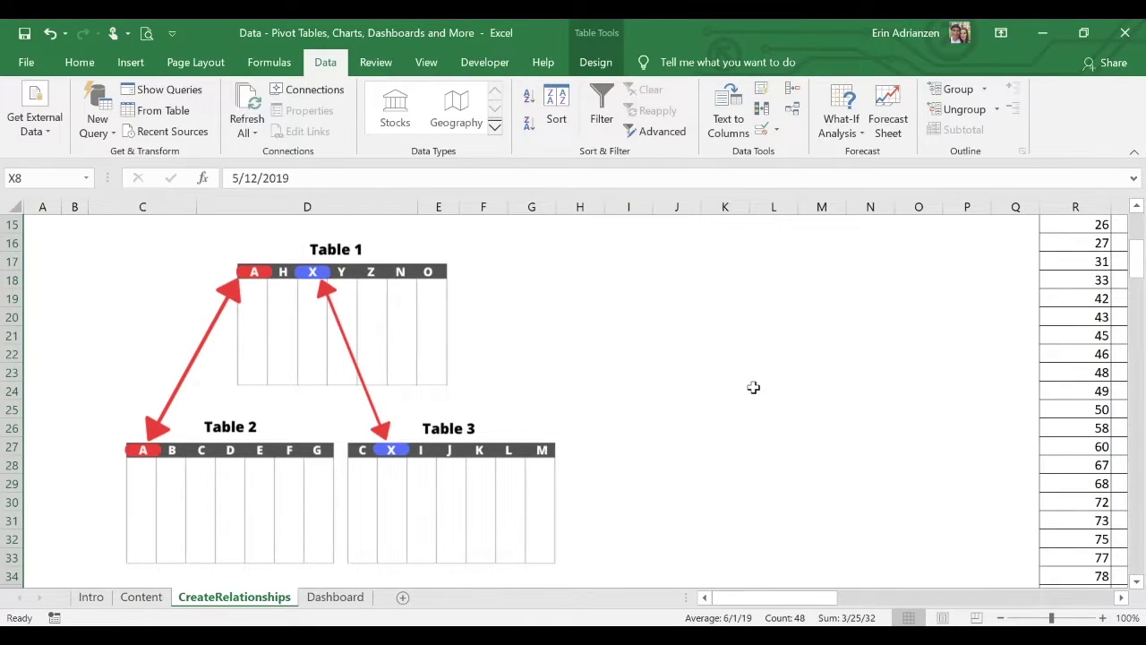
{"action": "scroll", "coordinate": [754, 388], "scroll_direction": "up", "scroll_amount": 4}
{"action": "scroll", "coordinate": [857, 377], "scroll_direction": "right", "scroll_amount": 3}
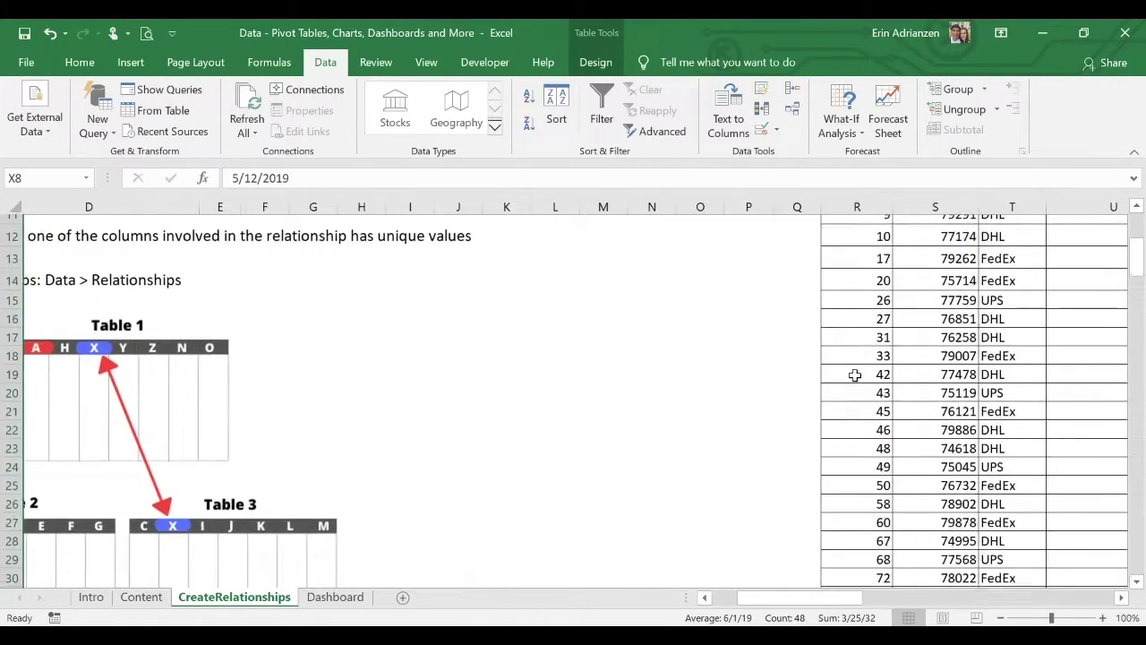
{"action": "scroll", "coordinate": [855, 376], "scroll_direction": "down", "scroll_amount": 1}
{"action": "scroll", "coordinate": [581, 417], "scroll_direction": "left", "scroll_amount": 2}
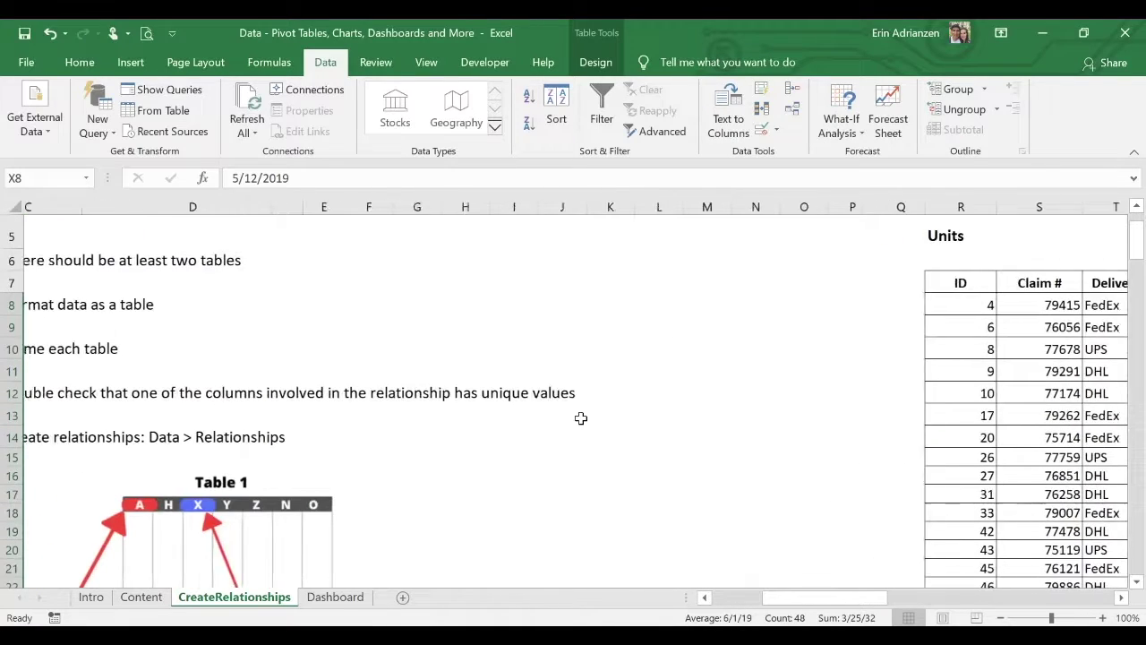
{"action": "scroll", "coordinate": [652, 427], "scroll_direction": "down", "scroll_amount": 4}
{"action": "scroll", "coordinate": [785, 424], "scroll_direction": "right", "scroll_amount": 1}
{"action": "scroll", "coordinate": [785, 423], "scroll_direction": "right", "scroll_amount": 3}
{"action": "scroll", "coordinate": [784, 423], "scroll_direction": "up", "scroll_amount": 1}
{"action": "scroll", "coordinate": [784, 423], "scroll_direction": "up", "scroll_amount": 1}
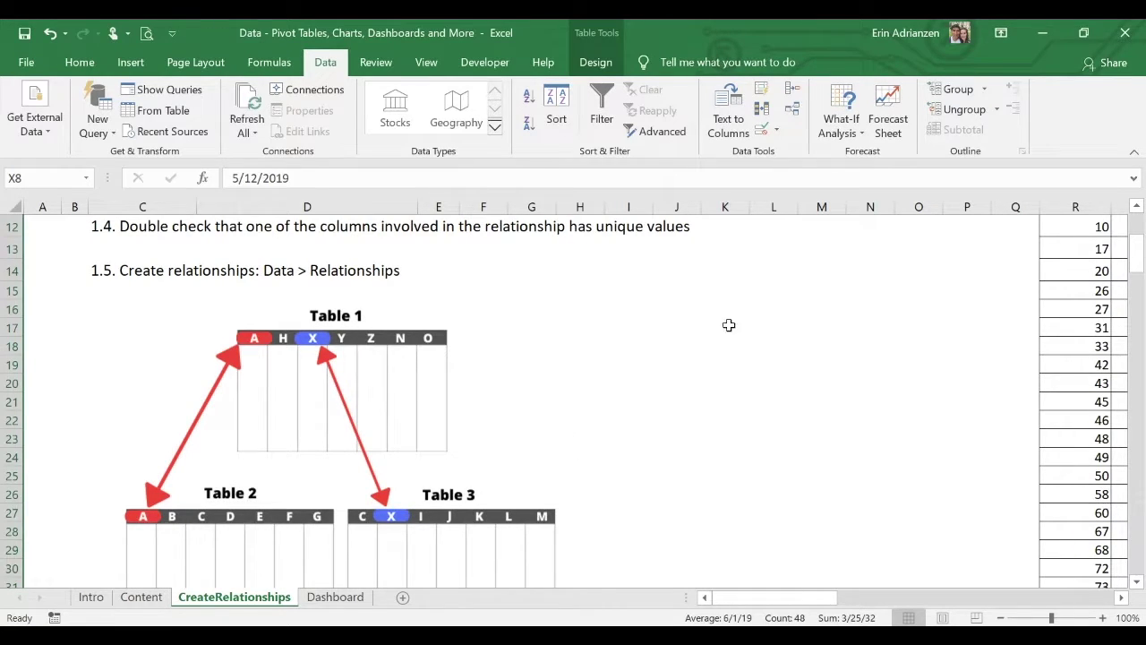
{"action": "scroll", "coordinate": [823, 351], "scroll_direction": "up", "scroll_amount": 4}
{"action": "scroll", "coordinate": [823, 351], "scroll_direction": "down", "scroll_amount": 4}
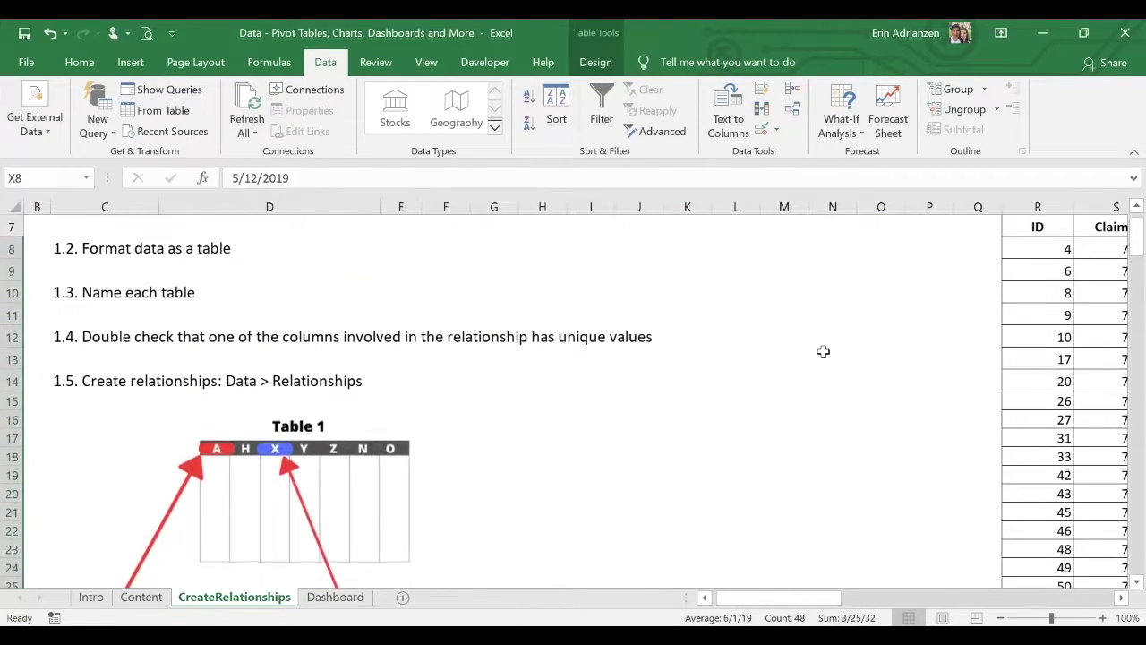
Compare the column headers of the Units, Region and Claims tables with the shared columns in the relationship diagram.
{"action": "scroll", "coordinate": [548, 416], "scroll_direction": "right", "scroll_amount": 2}
{"action": "scroll", "coordinate": [812, 455], "scroll_direction": "right", "scroll_amount": 8}
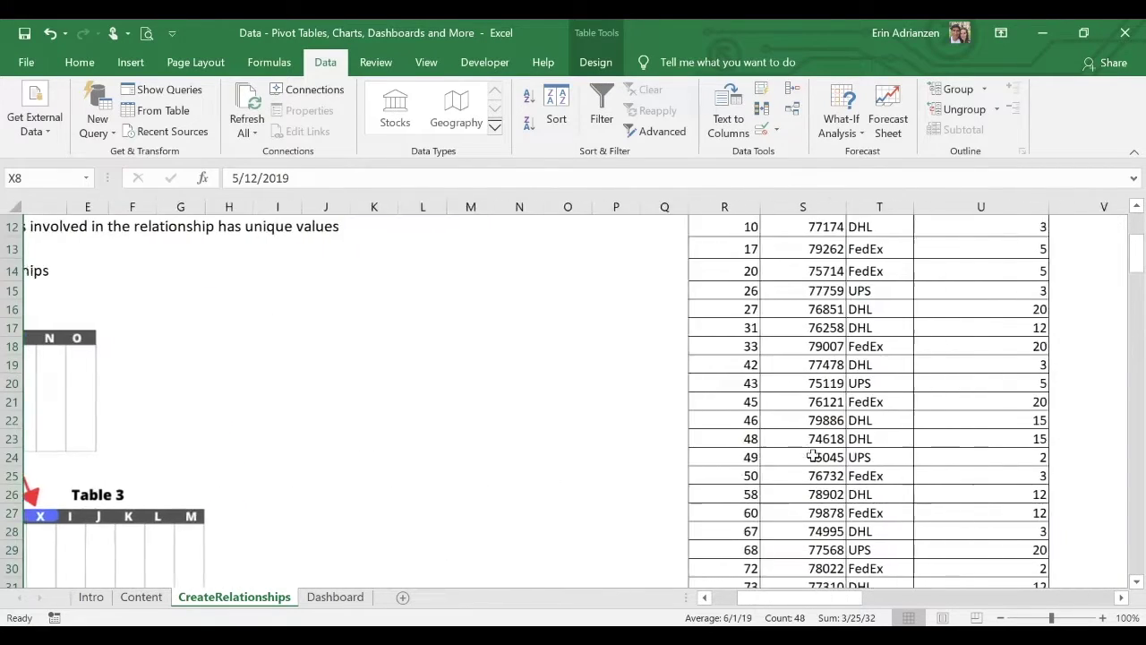
{"action": "scroll", "coordinate": [812, 456], "scroll_direction": "up", "scroll_amount": 2}
{"action": "scroll", "coordinate": [813, 455], "scroll_direction": "right", "scroll_amount": 8}
{"action": "scroll", "coordinate": [632, 424], "scroll_direction": "left", "scroll_amount": 5}
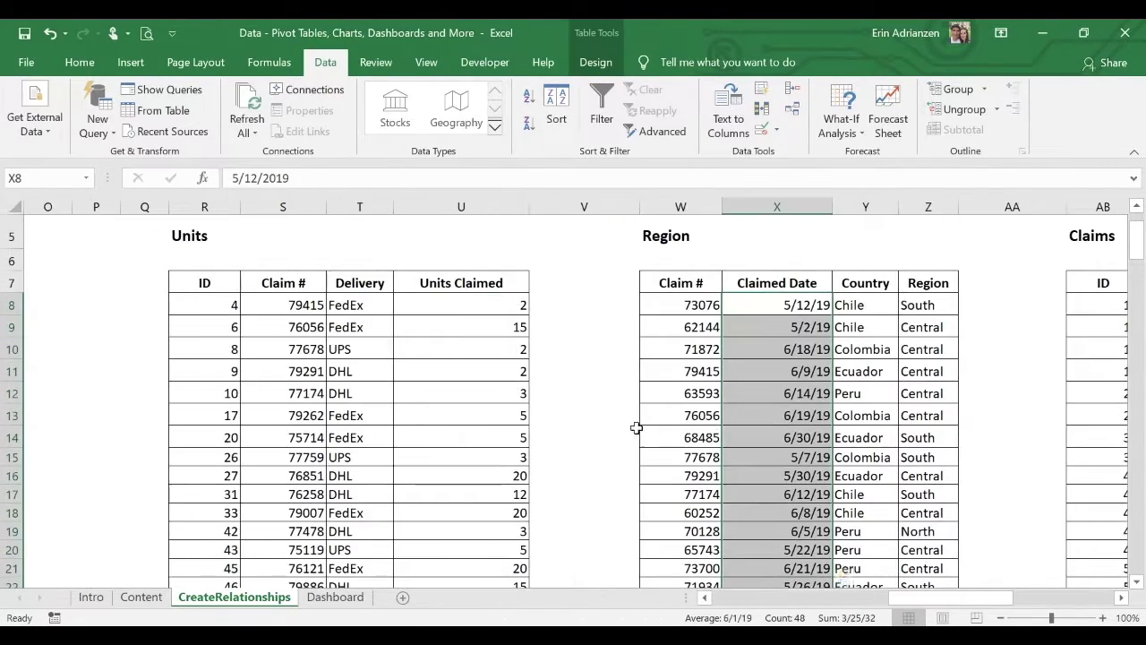
{"action": "scroll", "coordinate": [710, 434], "scroll_direction": "right", "scroll_amount": 3}
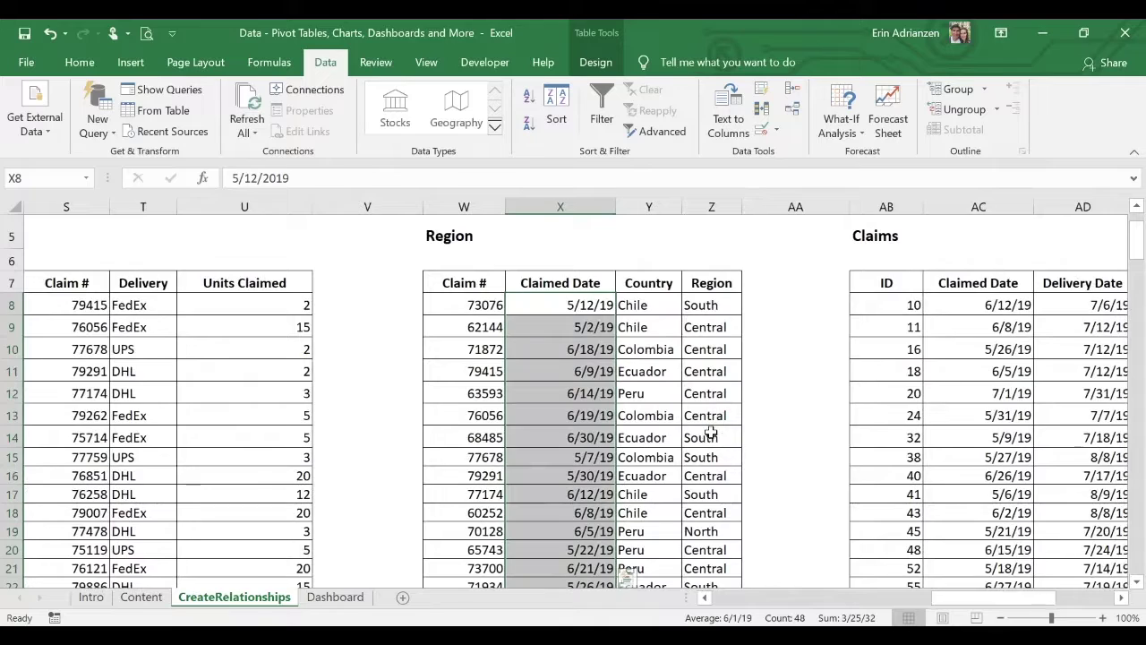
{"action": "scroll", "coordinate": [554, 357], "scroll_direction": "left", "scroll_amount": 4}
{"action": "scroll", "coordinate": [554, 356], "scroll_direction": "left", "scroll_amount": 10}
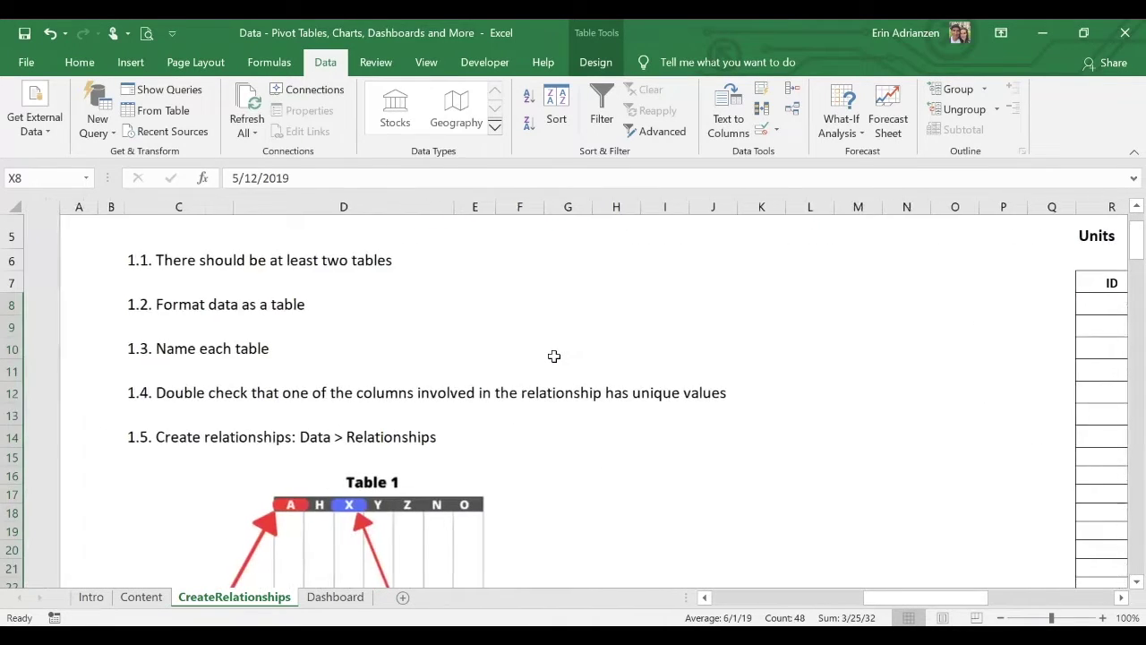
{"action": "scroll", "coordinate": [554, 357], "scroll_direction": "down", "scroll_amount": 3}
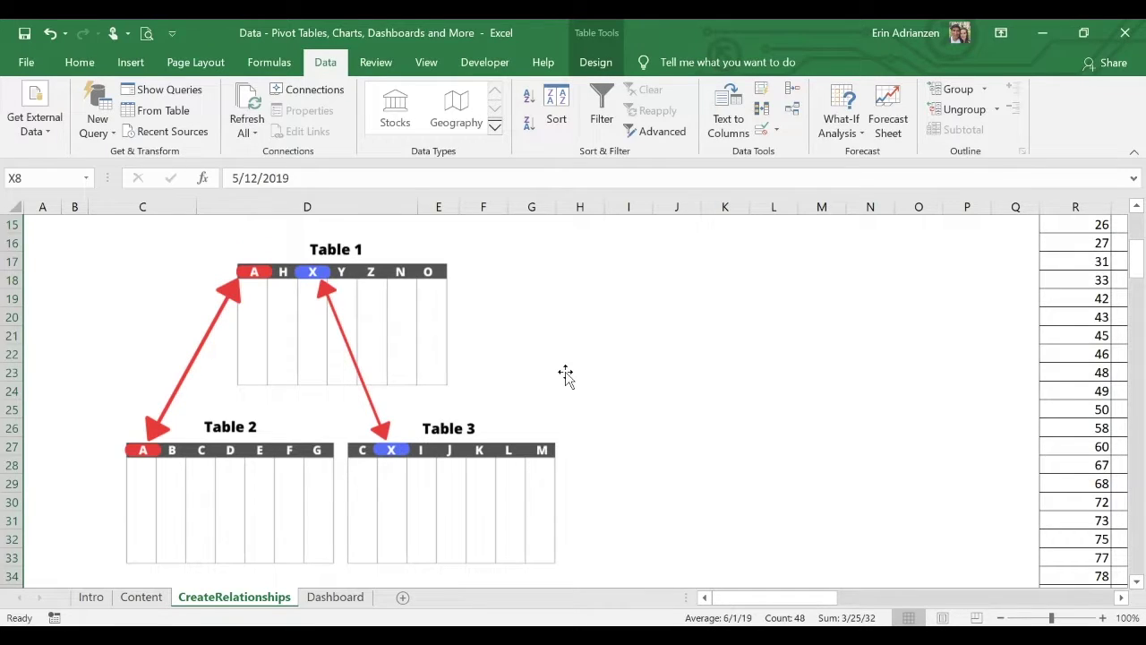
{"action": "scroll", "coordinate": [600, 377], "scroll_direction": "up", "scroll_amount": 1}
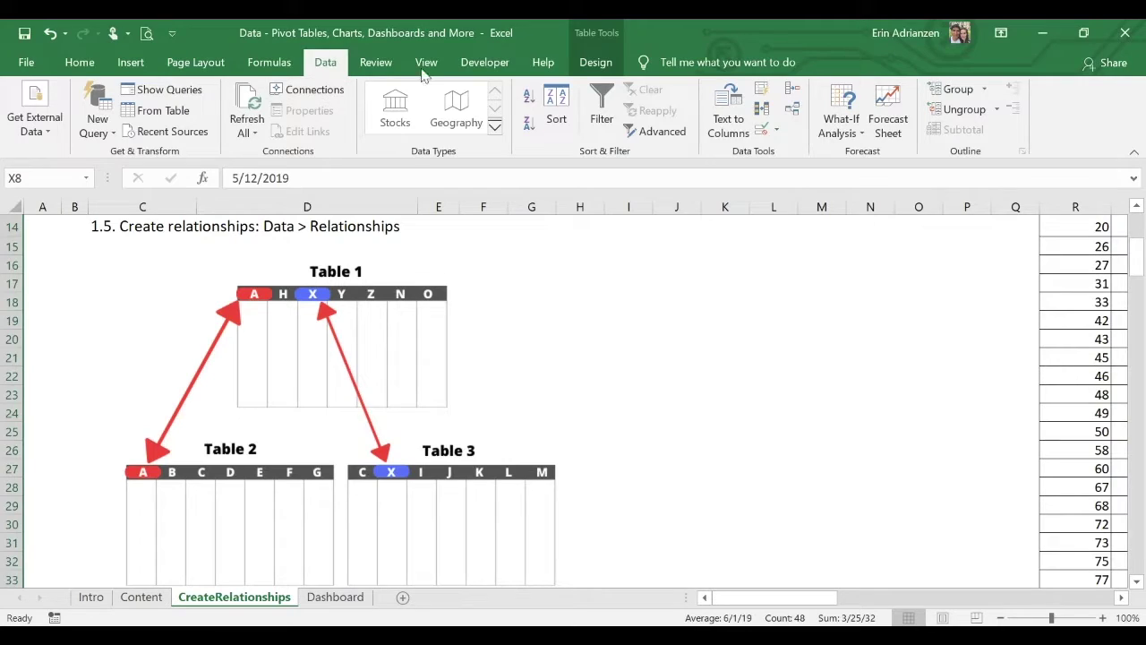
Start a new table relationship with Units as the table and Region as the related table.
{"action": "left_click", "coordinate": [794, 110]}
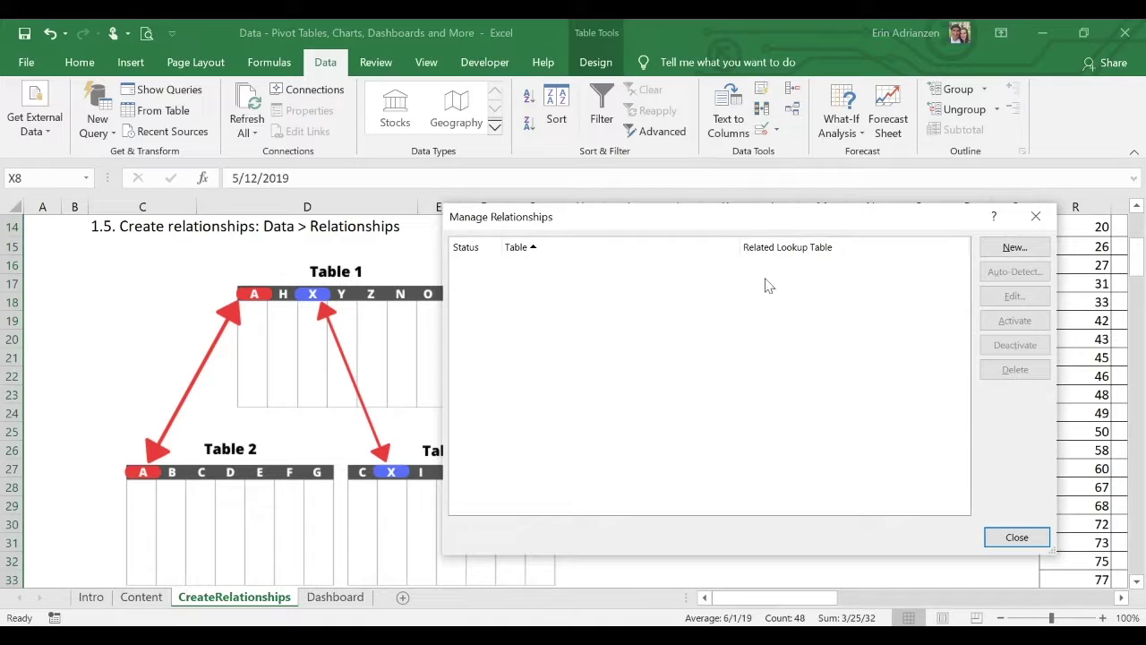
{"action": "left_click_drag", "start_coordinate": [844, 223], "coordinate": [617, 238]}
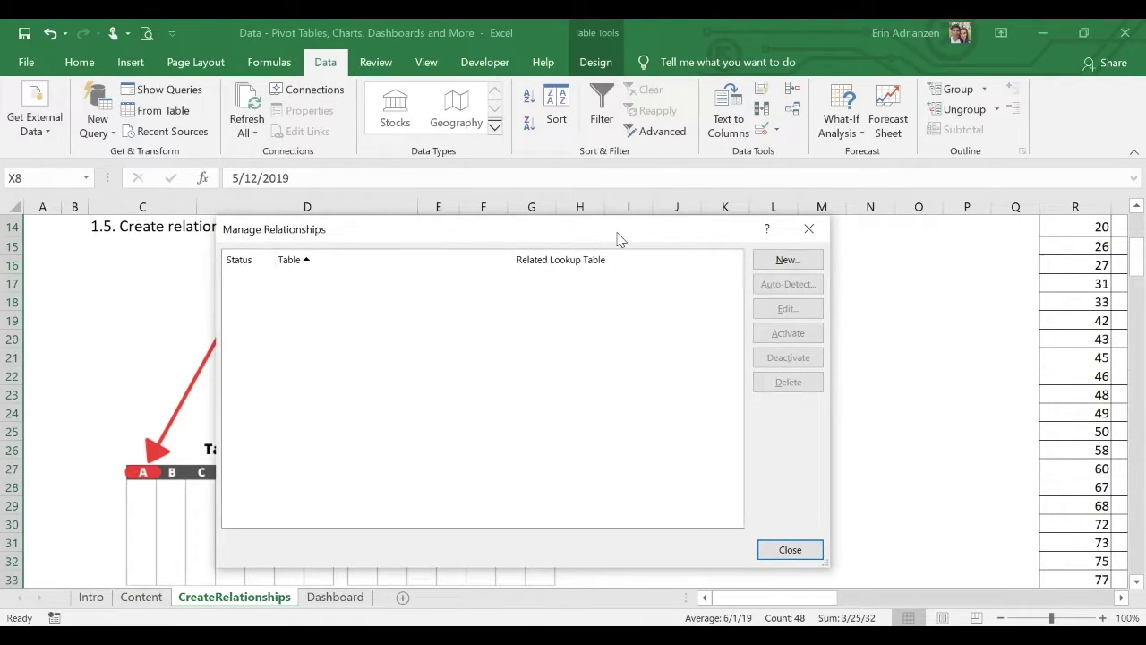
{"action": "left_click_drag", "start_coordinate": [685, 243], "coordinate": [691, 202]}
{"action": "left_click", "coordinate": [786, 219]}
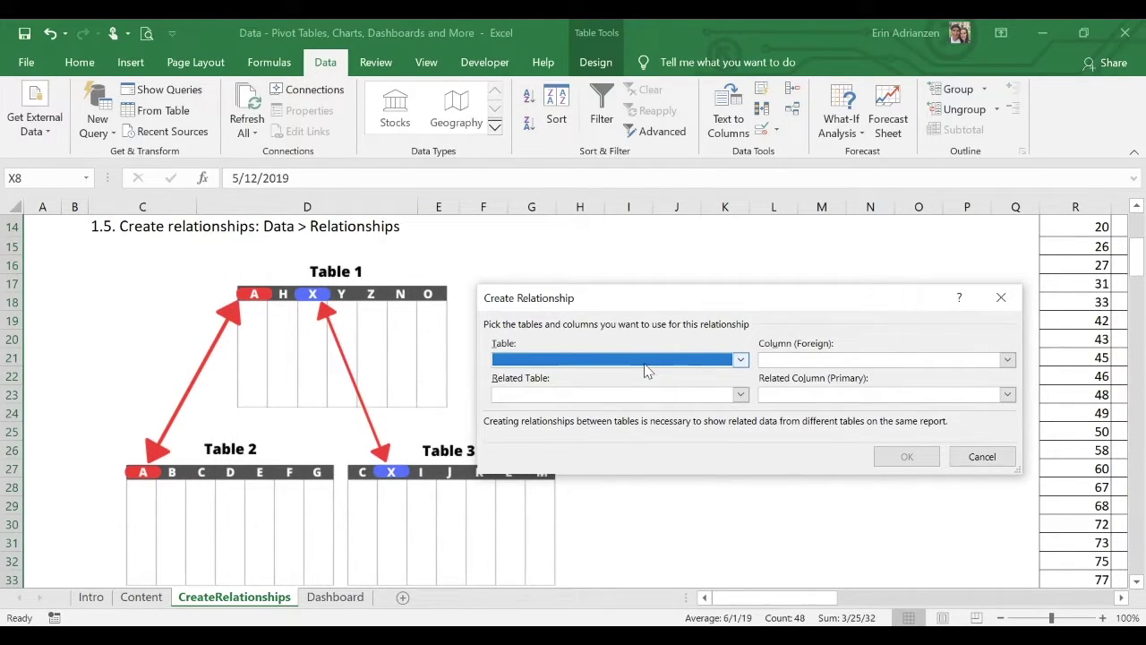
{"action": "left_click", "coordinate": [741, 362]}
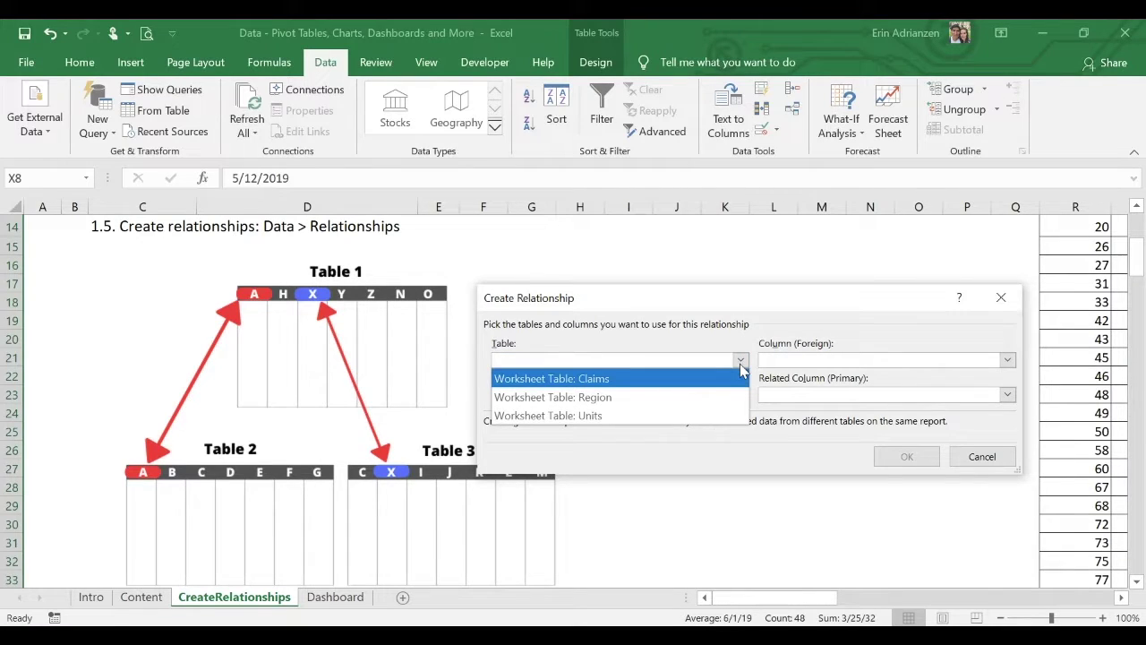
{"action": "left_click", "coordinate": [640, 417]}
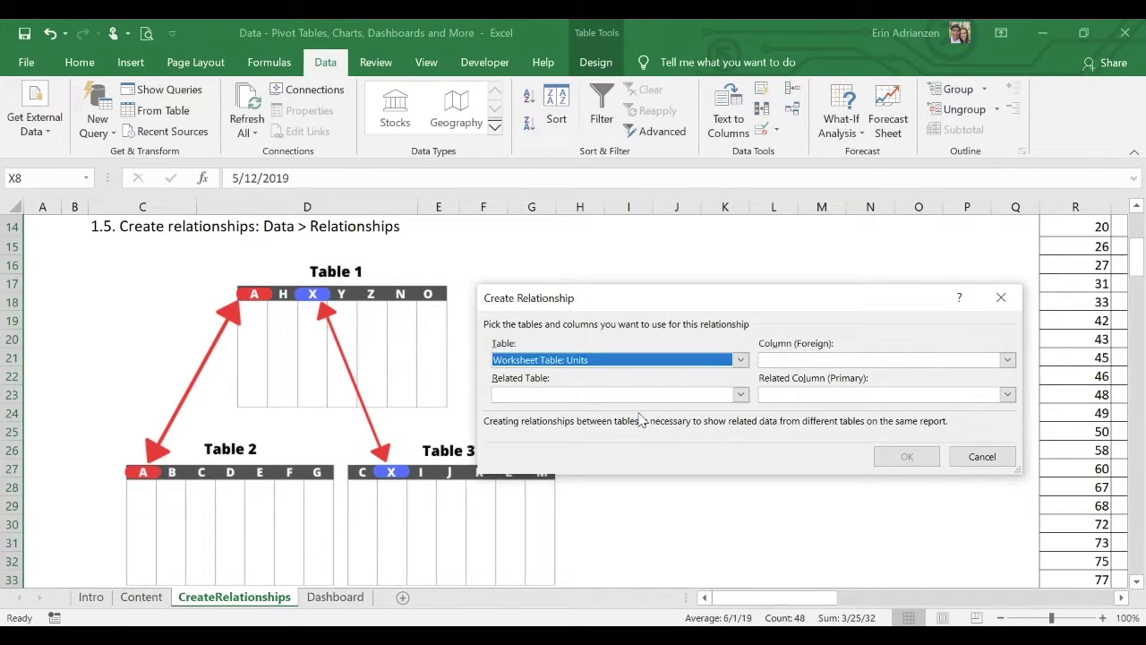
{"action": "left_click", "coordinate": [741, 395]}
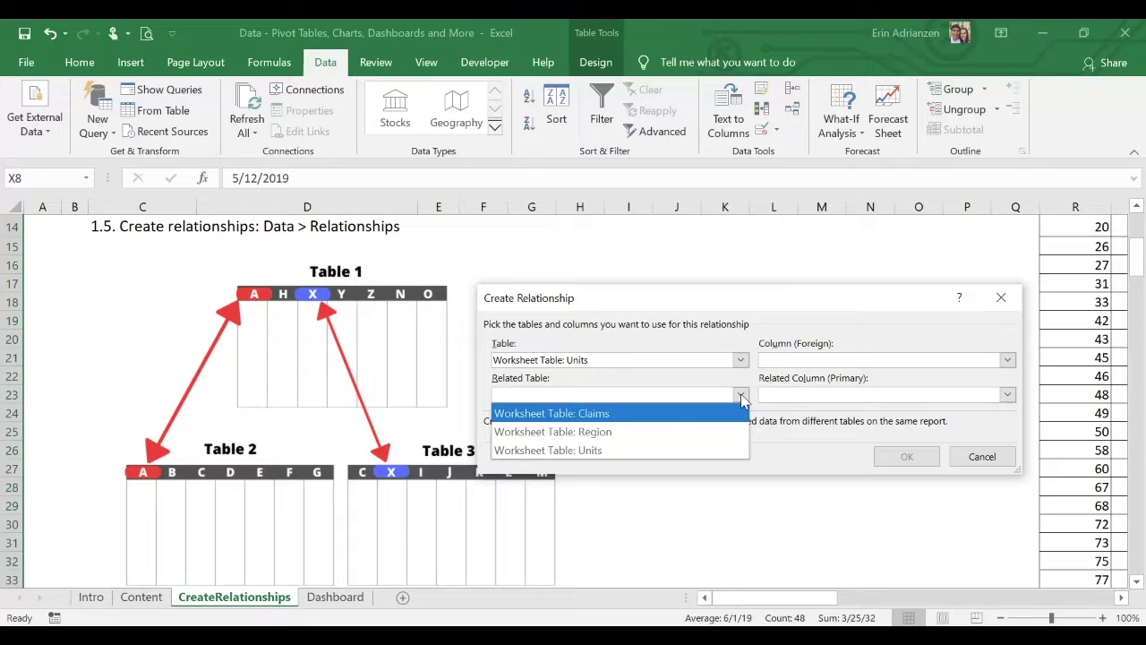
{"action": "left_click", "coordinate": [646, 432]}
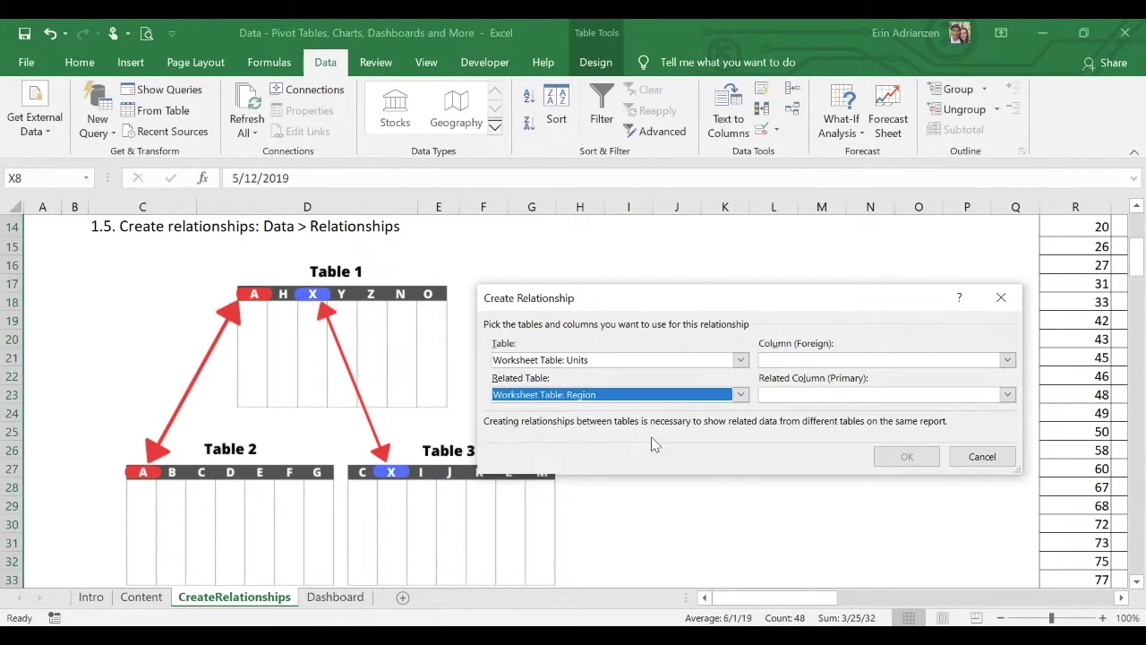
Set Claim # as both the foreign and primary column and create the Units–Region relationship.
{"action": "left_click", "coordinate": [1004, 360]}
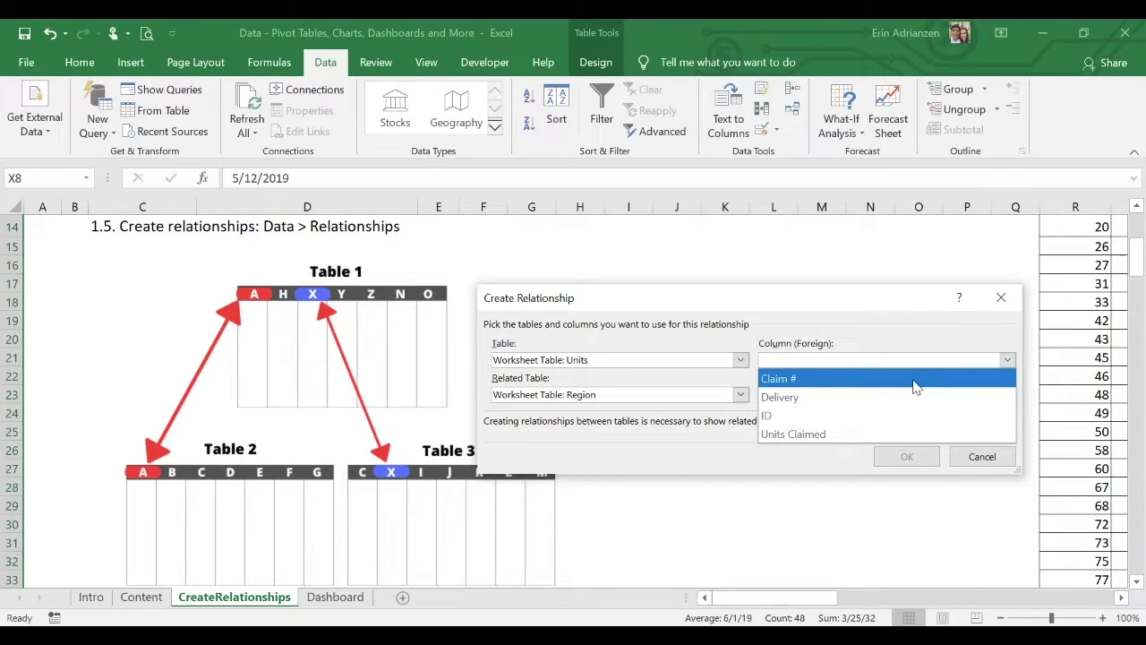
{"action": "left_click", "coordinate": [913, 381]}
{"action": "left_click", "coordinate": [1006, 394]}
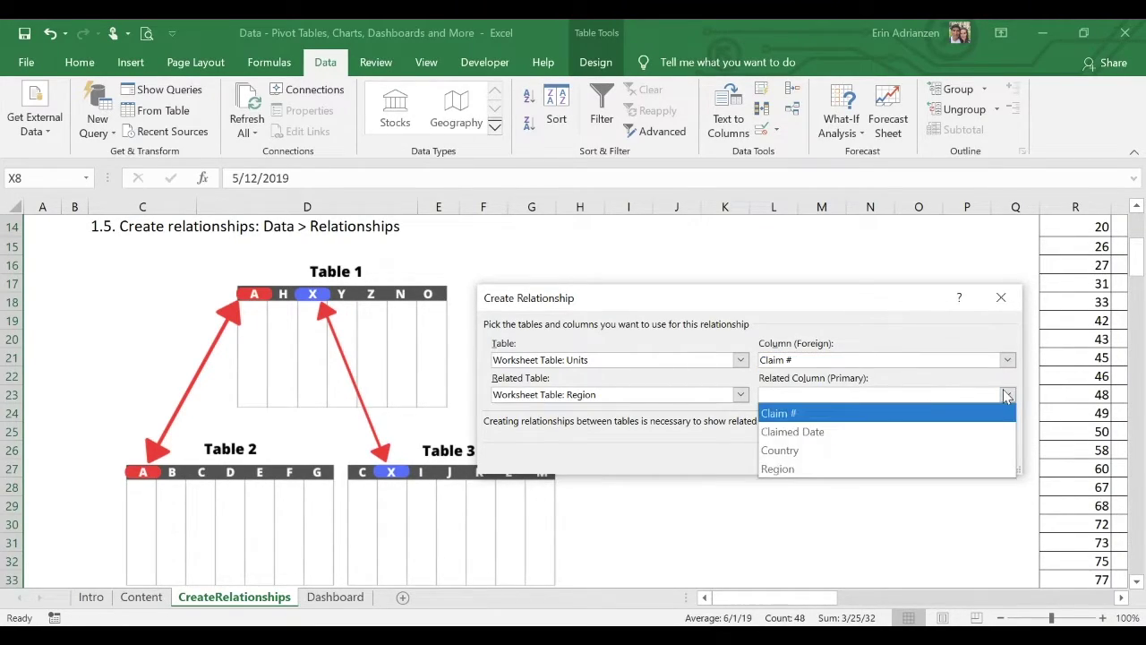
{"action": "left_click", "coordinate": [900, 416]}
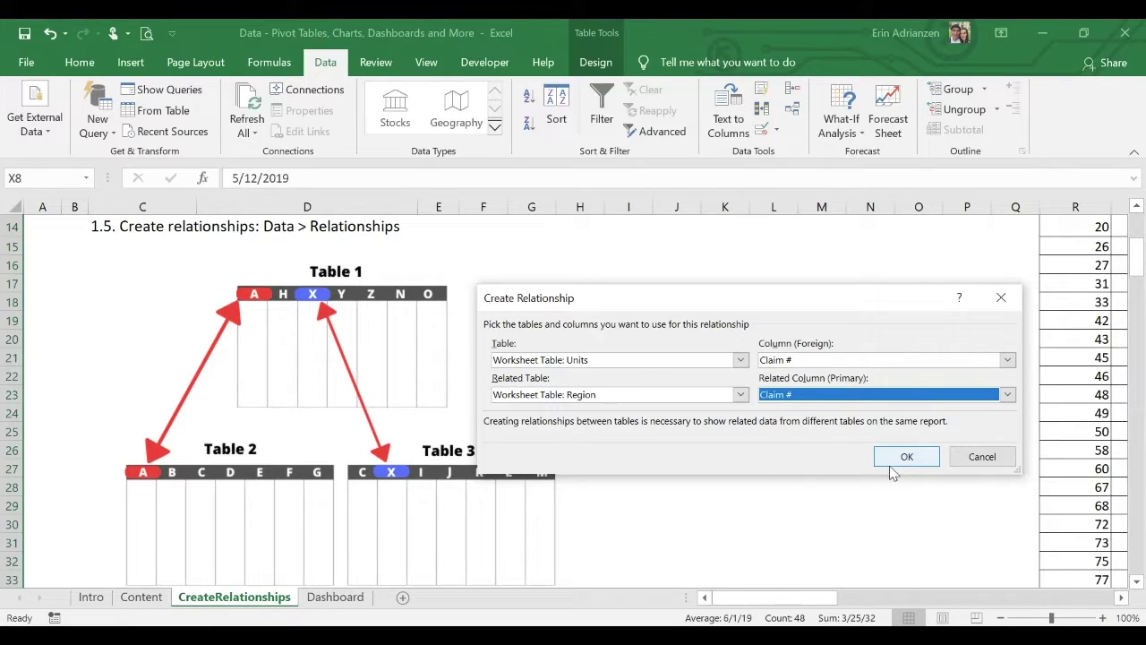
{"action": "left_click", "coordinate": [908, 458]}
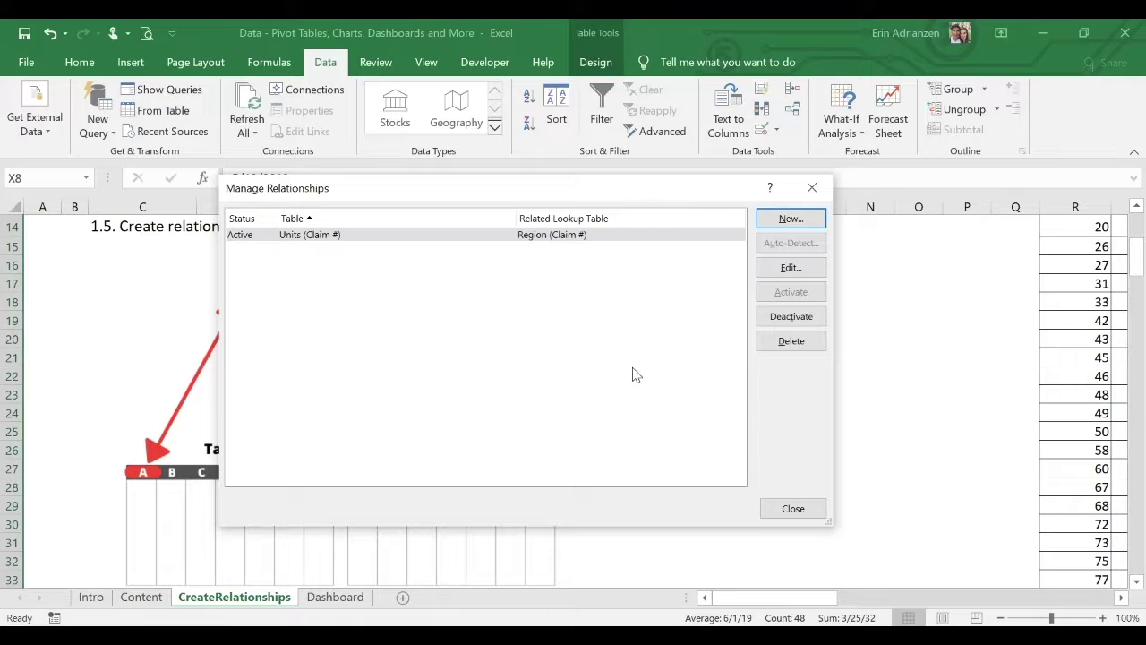
Create a relationship from the Units table's ID column to the Claims table's ID column and close the relationship manager.
{"action": "left_click", "coordinate": [777, 221]}
{"action": "left_click", "coordinate": [742, 360]}
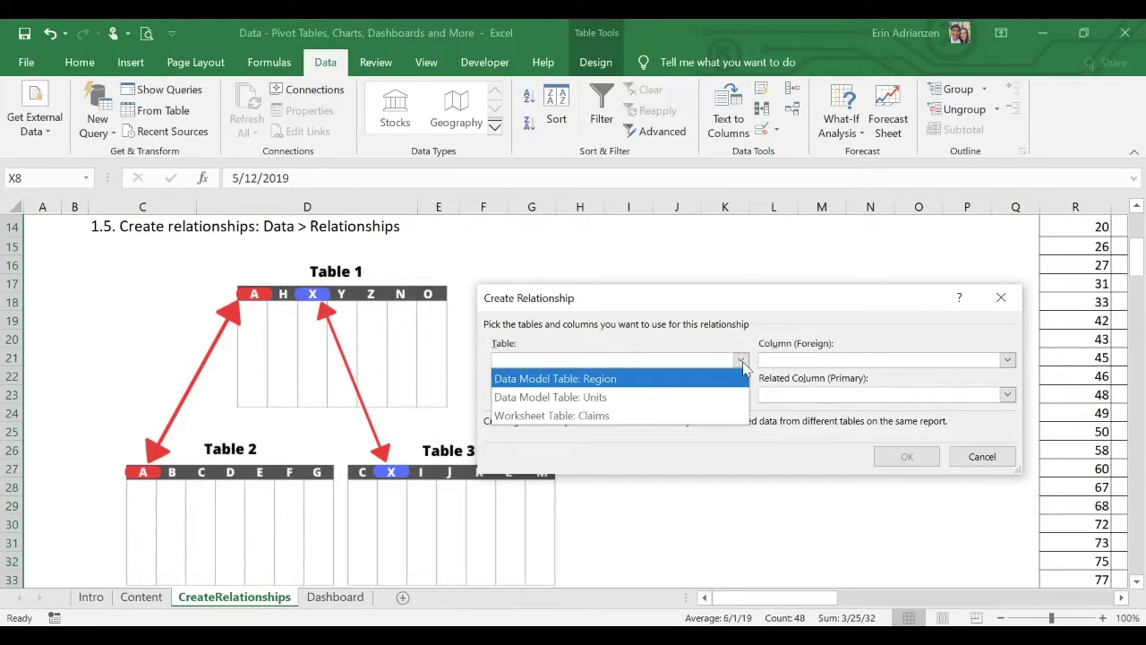
{"action": "left_click", "coordinate": [643, 397]}
{"action": "left_click", "coordinate": [740, 395]}
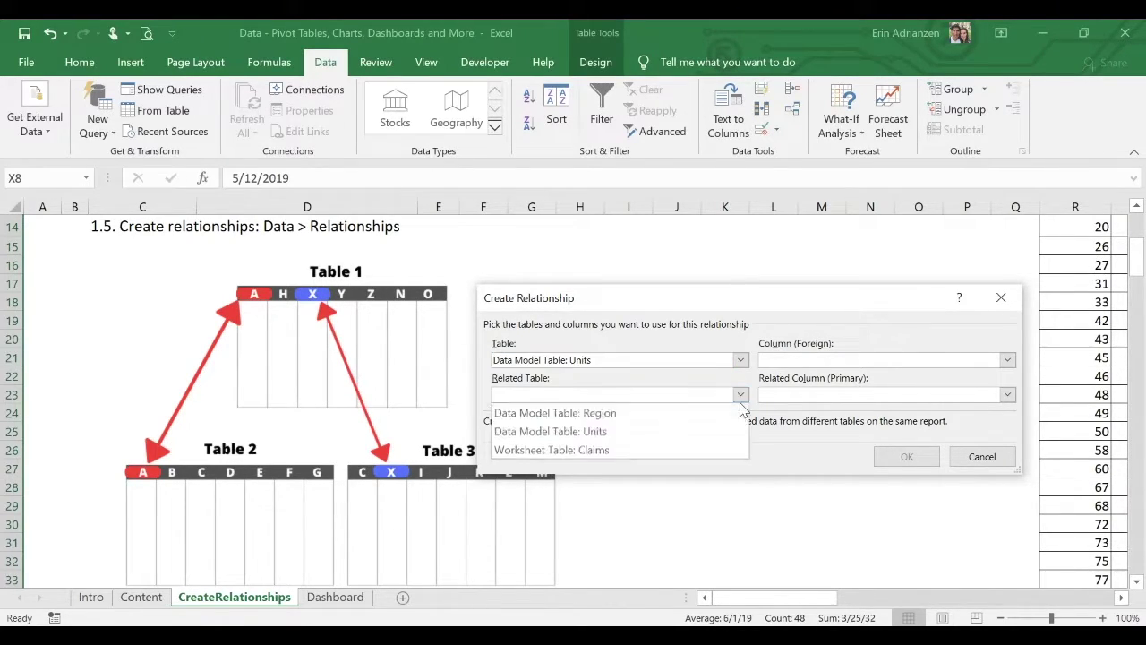
{"action": "left_click", "coordinate": [664, 450]}
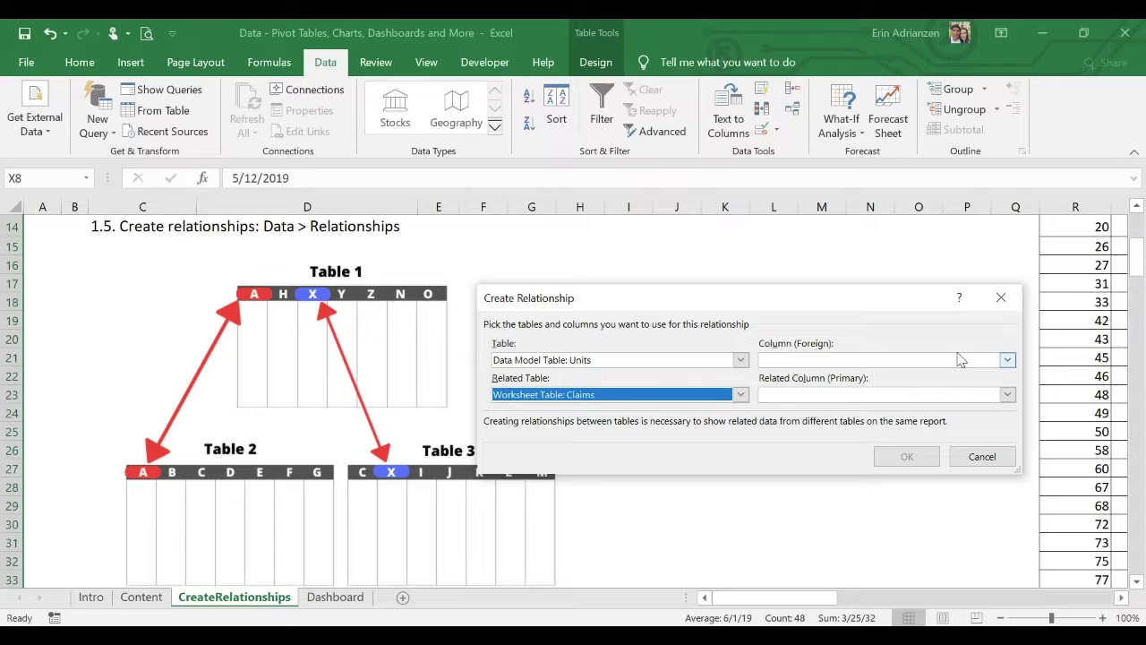
{"action": "left_click", "coordinate": [1008, 360]}
{"action": "left_click", "coordinate": [859, 421]}
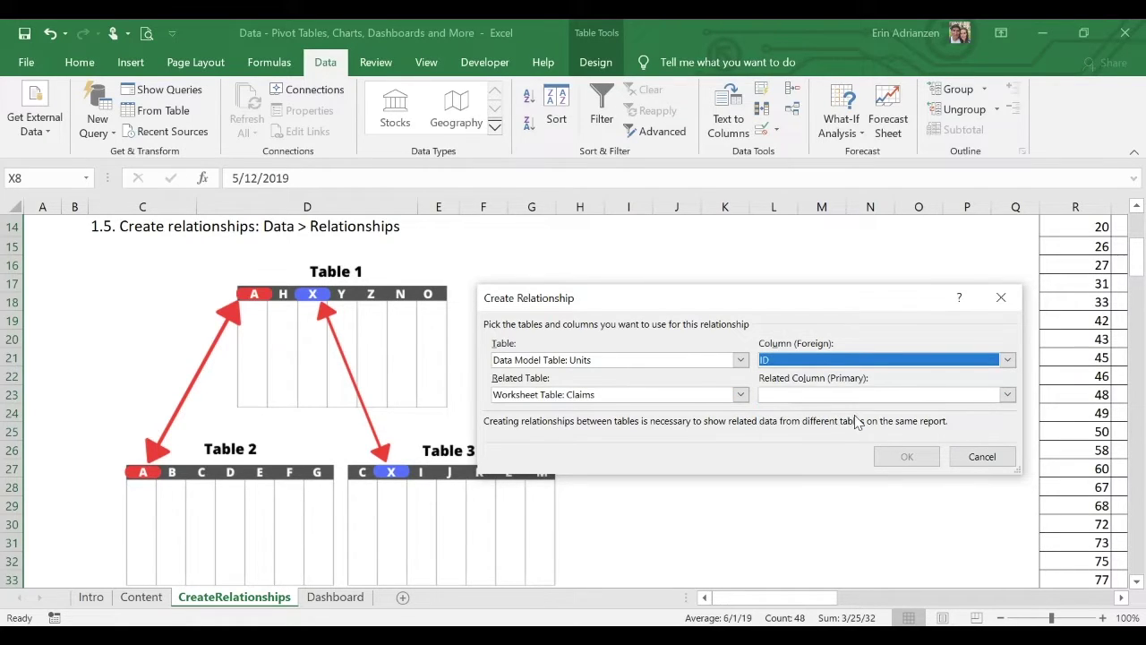
{"action": "left_click", "coordinate": [1006, 395]}
{"action": "left_click", "coordinate": [855, 469]}
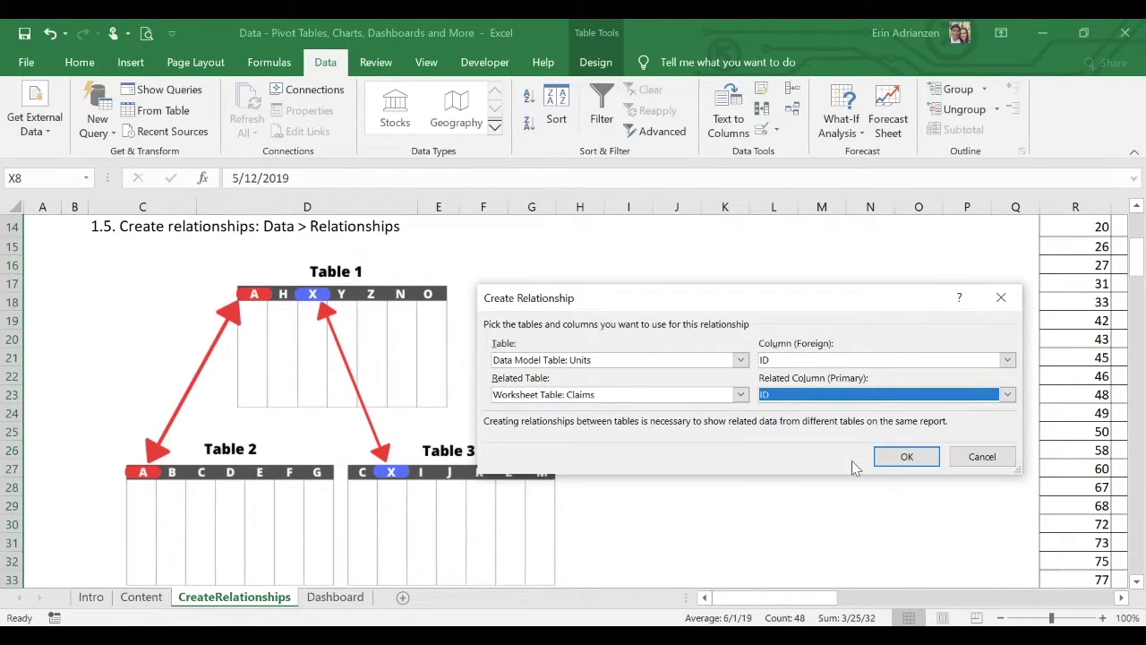
{"action": "left_click", "coordinate": [900, 460]}
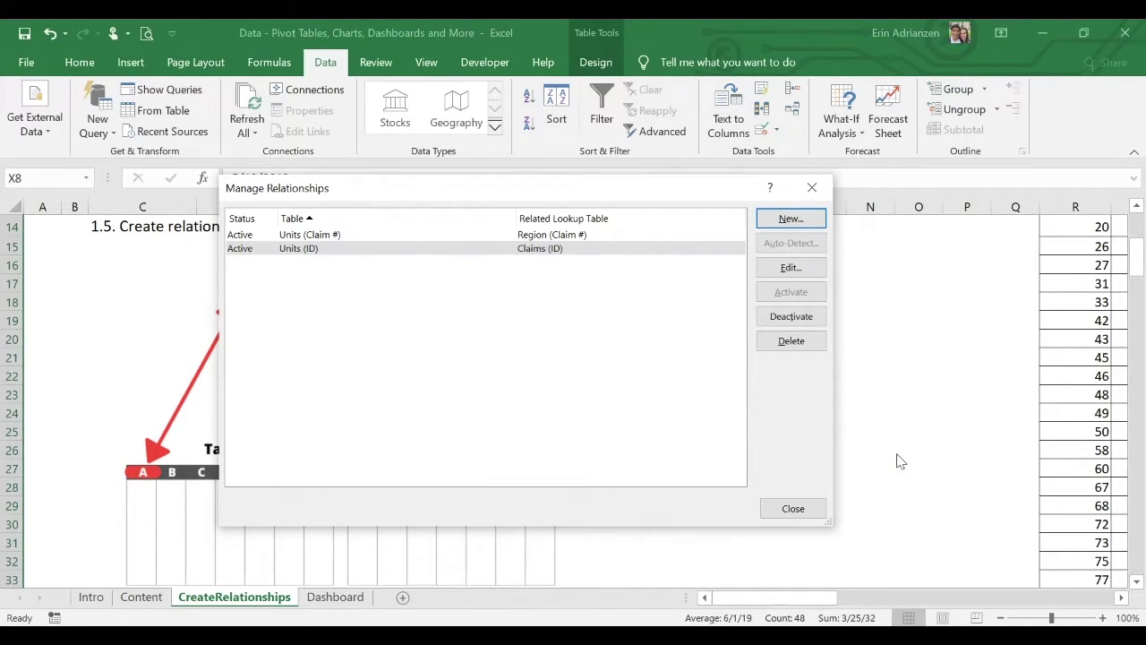
{"action": "left_click", "coordinate": [793, 507]}
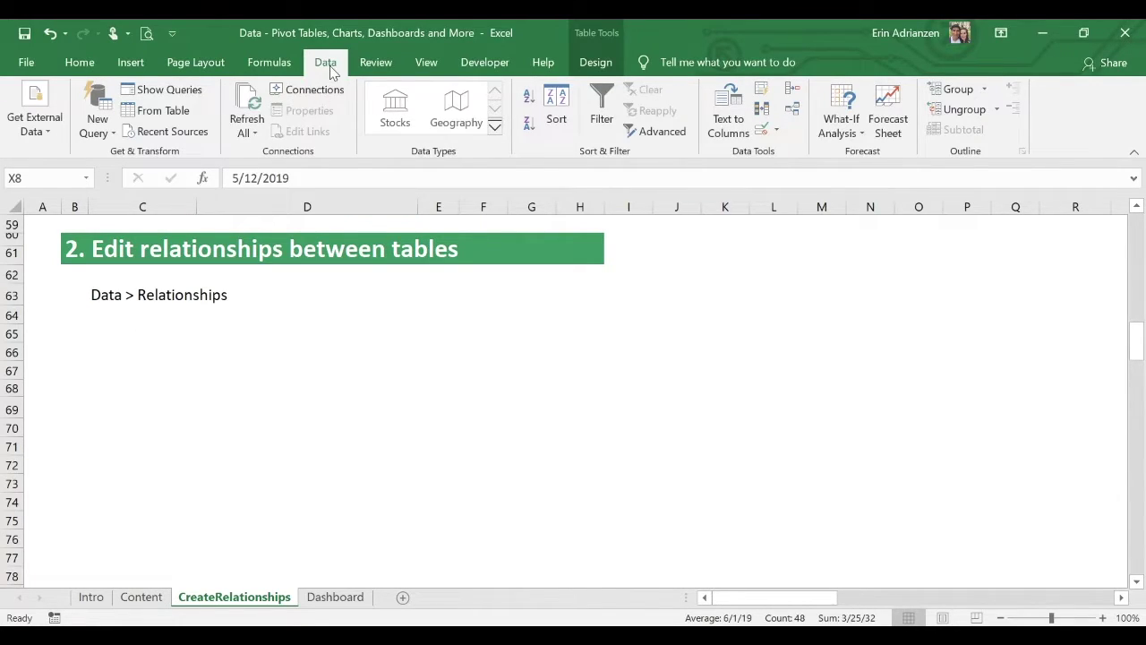
Try to relate the Region table's Claimed Date column to the Claims table's Claimed Date column, cancelling the new relationship.
{"action": "left_click", "coordinate": [792, 108]}
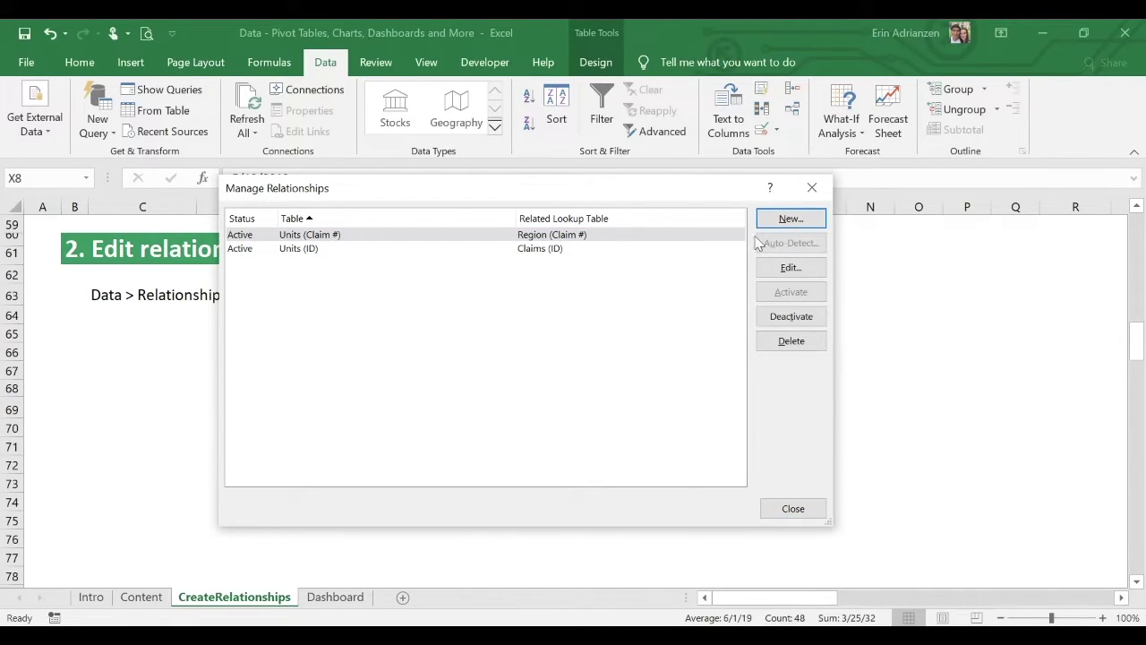
{"action": "left_click", "coordinate": [788, 220]}
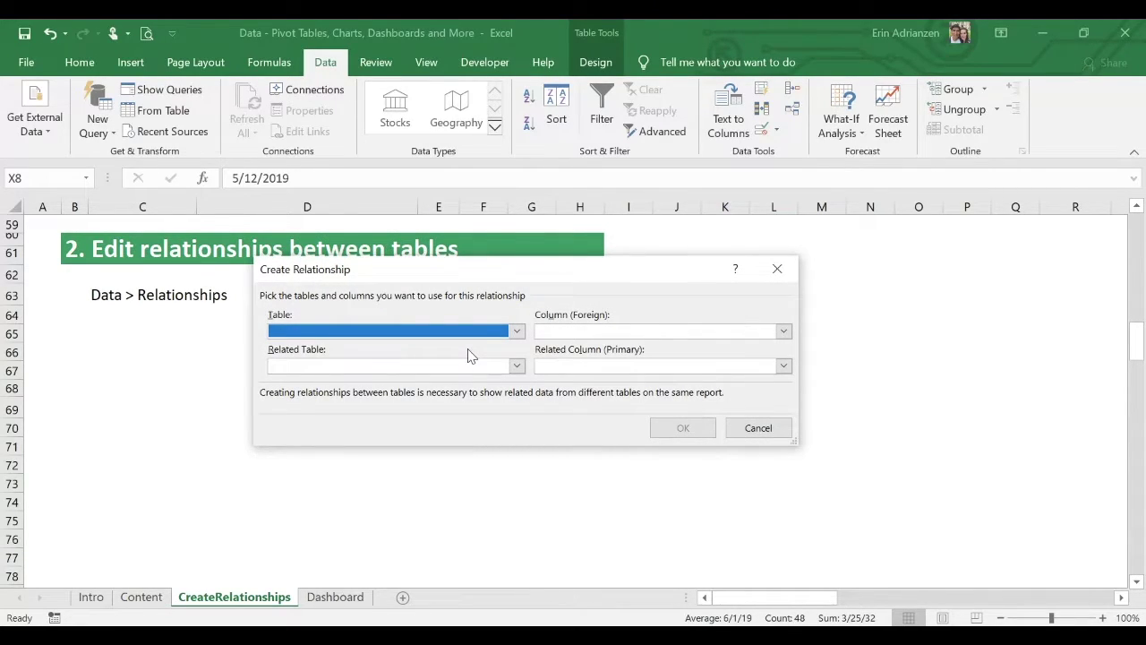
{"action": "left_click", "coordinate": [517, 332]}
{"action": "left_click", "coordinate": [437, 370]}
{"action": "left_click", "coordinate": [470, 368]}
{"action": "left_click", "coordinate": [447, 383]}
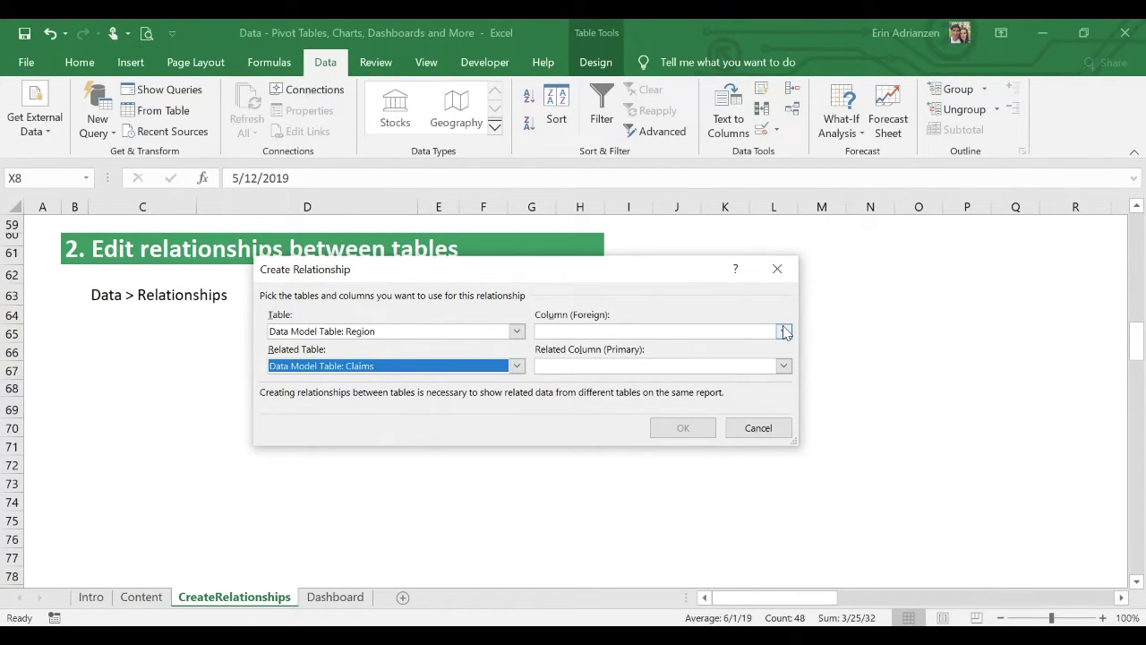
{"action": "left_click", "coordinate": [783, 332]}
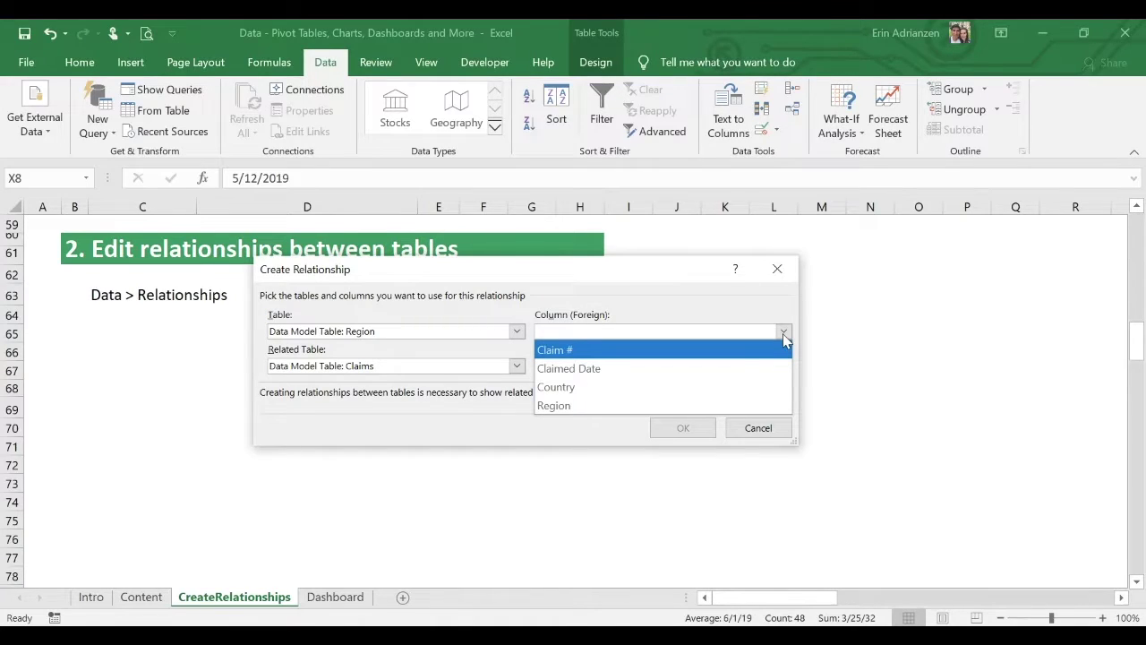
{"action": "left_click", "coordinate": [757, 368]}
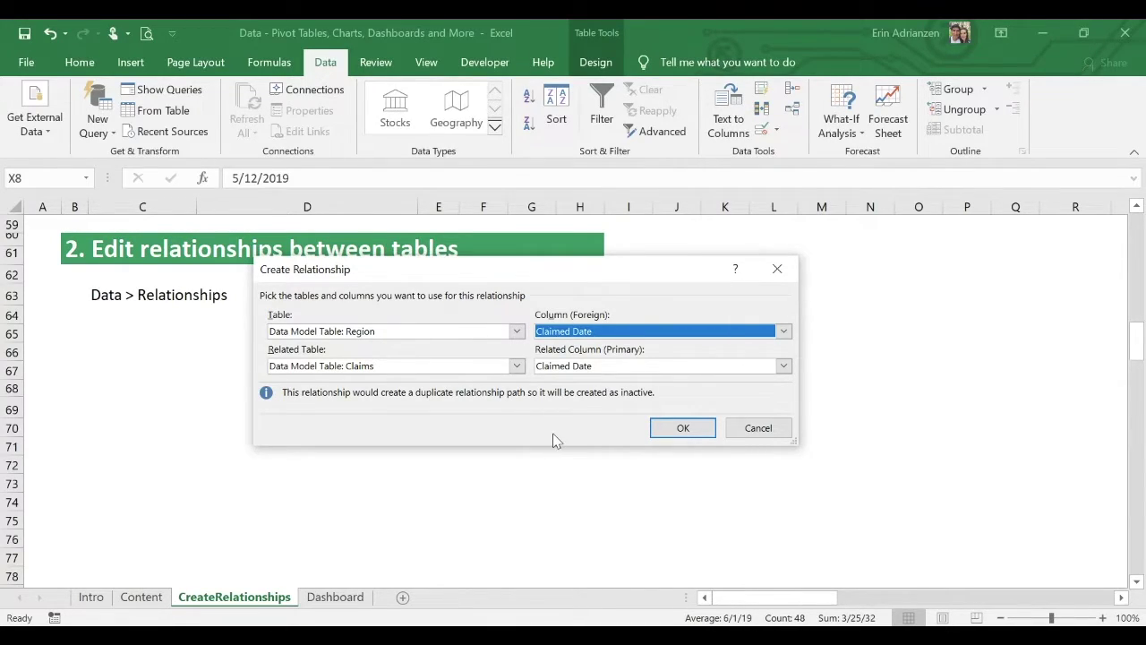
{"action": "left_click", "coordinate": [757, 432]}
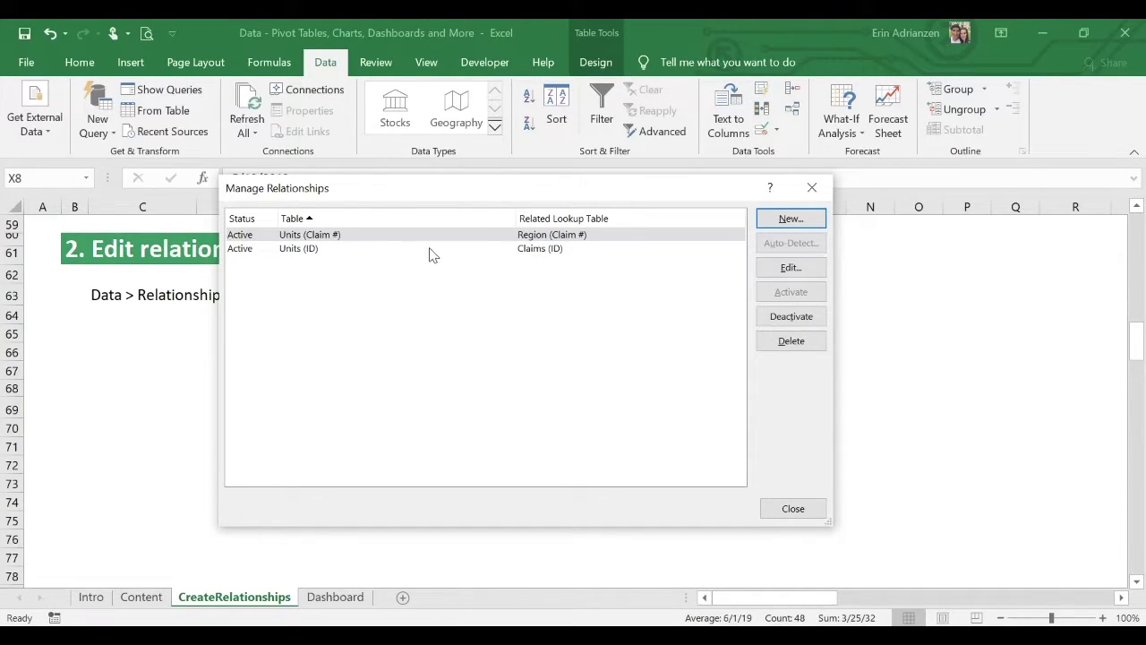
Open the Units–Region relationship for editing, review the available columns, and close it without changes.
{"action": "left_click", "coordinate": [452, 238]}
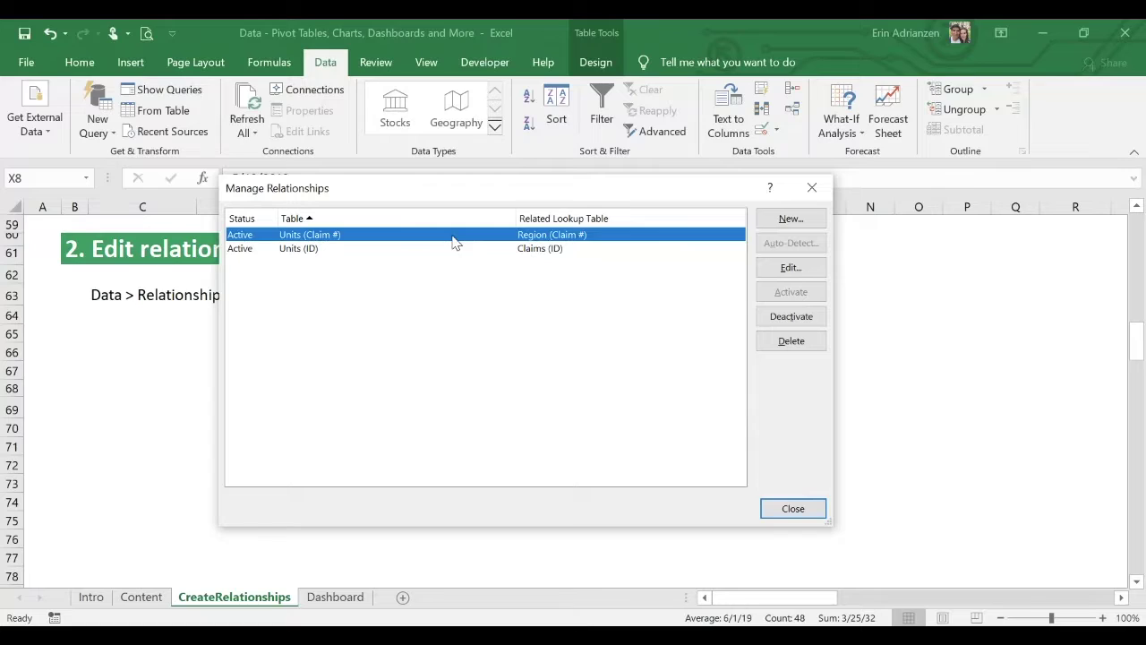
{"action": "left_click", "coordinate": [790, 267]}
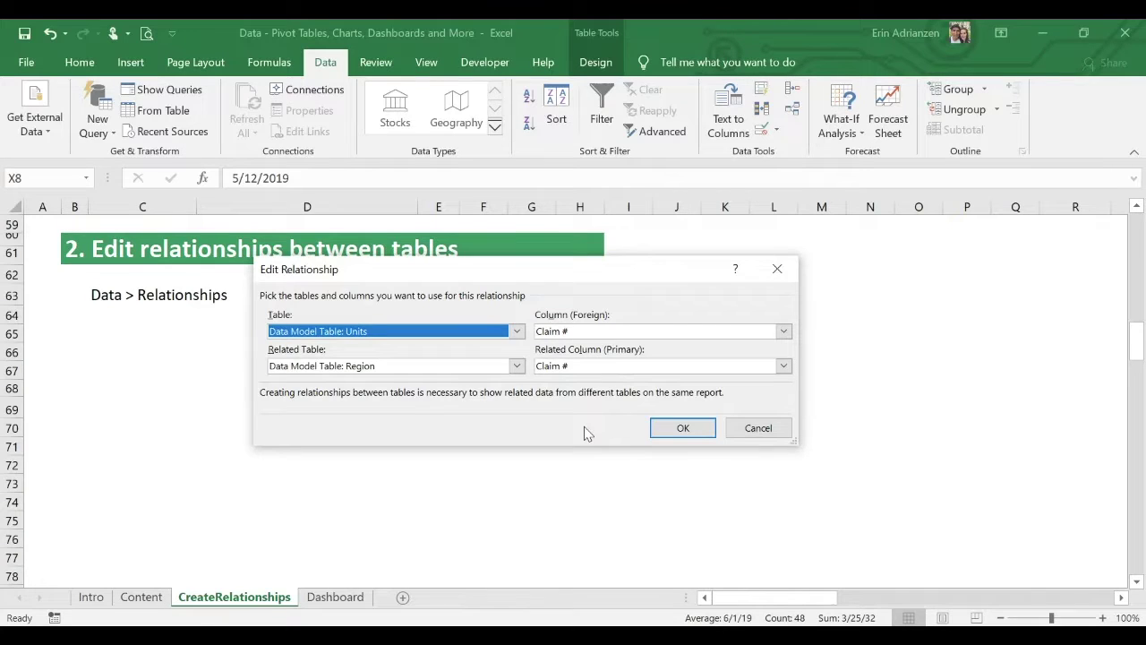
{"action": "left_click", "coordinate": [783, 333]}
{"action": "left_click", "coordinate": [781, 334]}
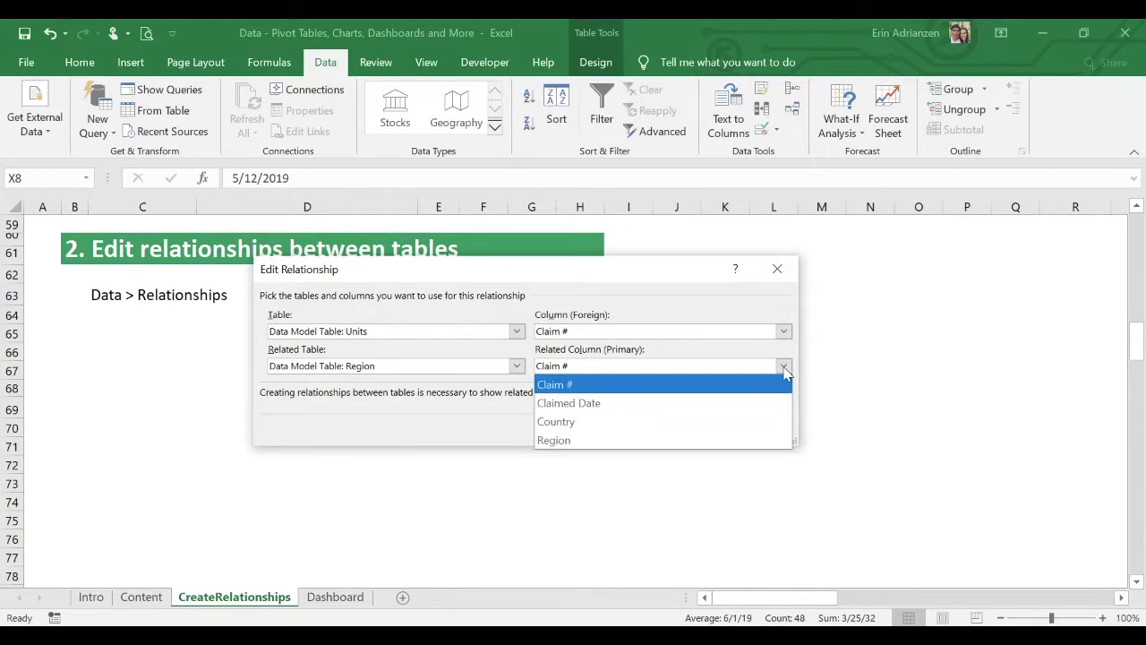
{"action": "left_click", "coordinate": [784, 369]}
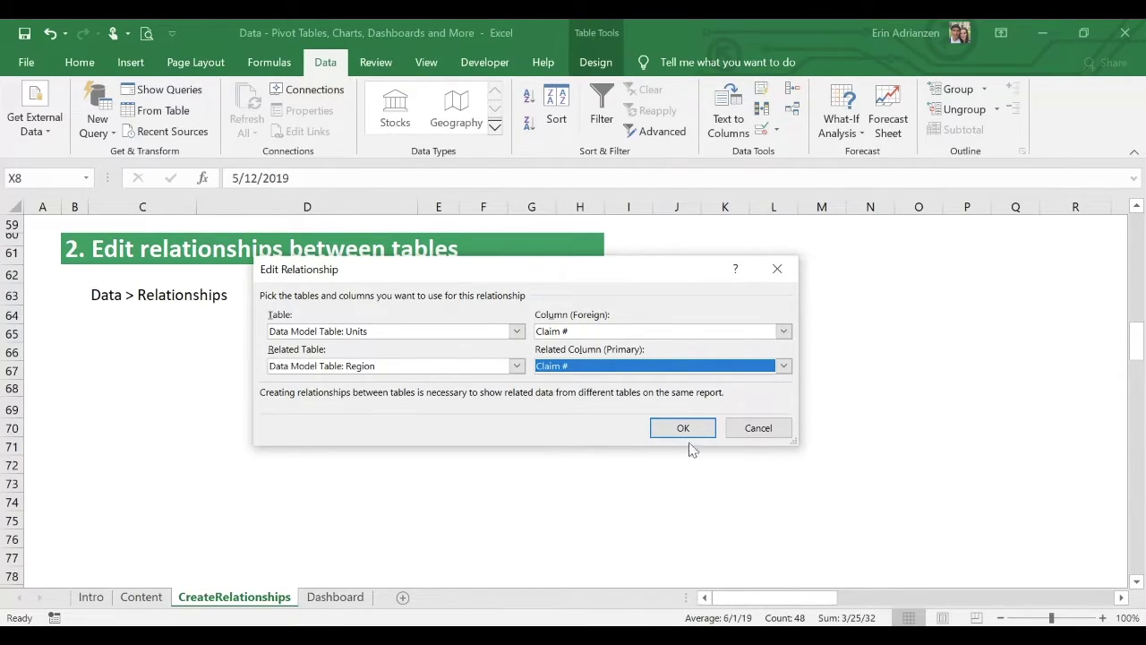
{"action": "left_click", "coordinate": [761, 431]}
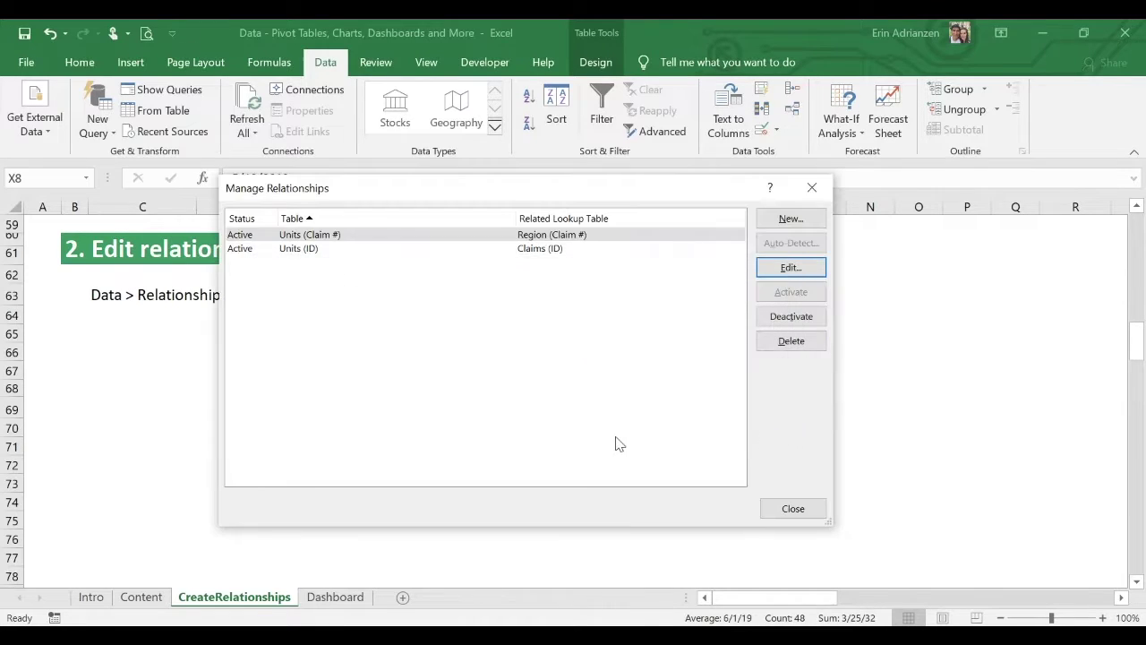
{"action": "left_click", "coordinate": [793, 509]}
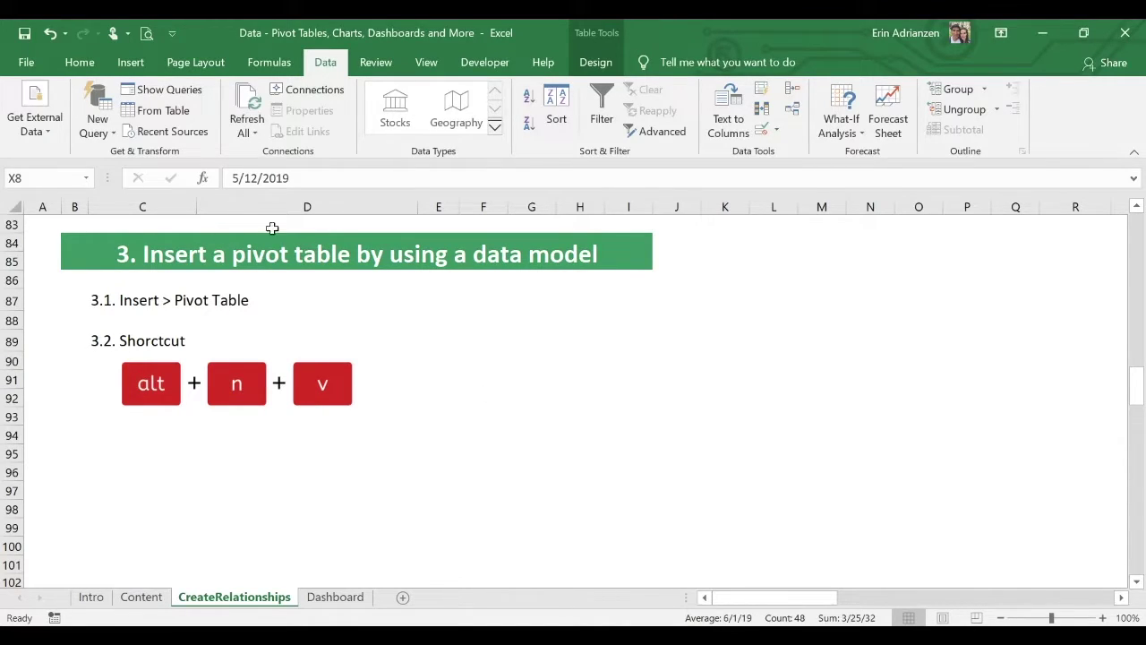
Start a PivotTable from a cell in the Units table, using this workbook's Data Model and placing it on the existing worksheet.
{"action": "left_click", "coordinate": [136, 64]}
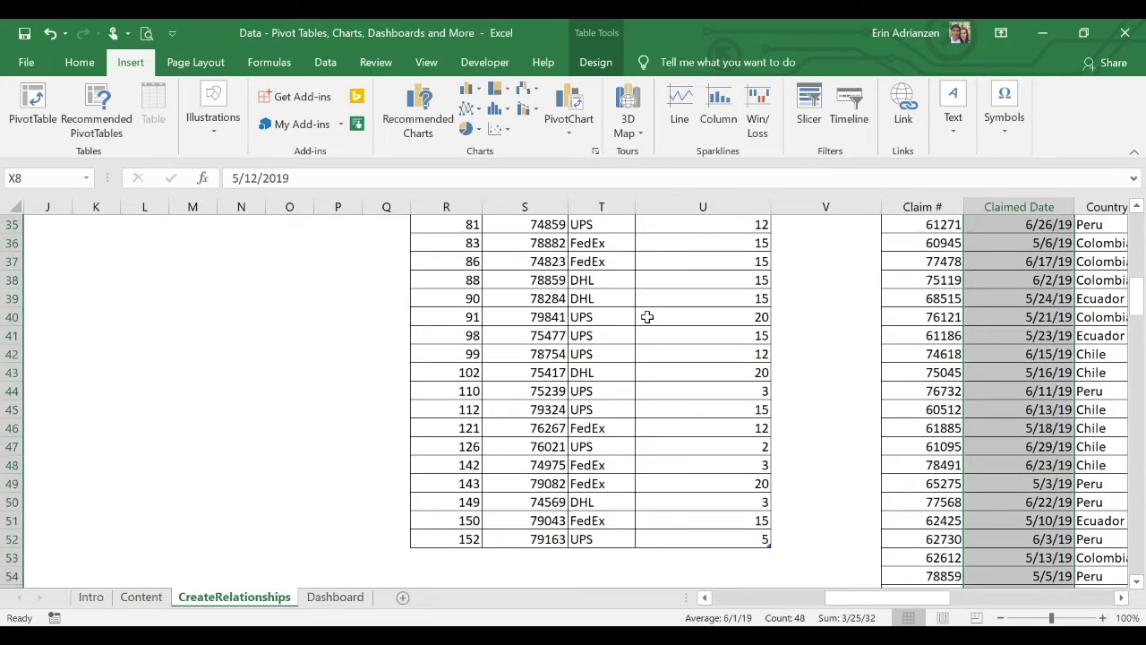
{"action": "left_click", "coordinate": [589, 372]}
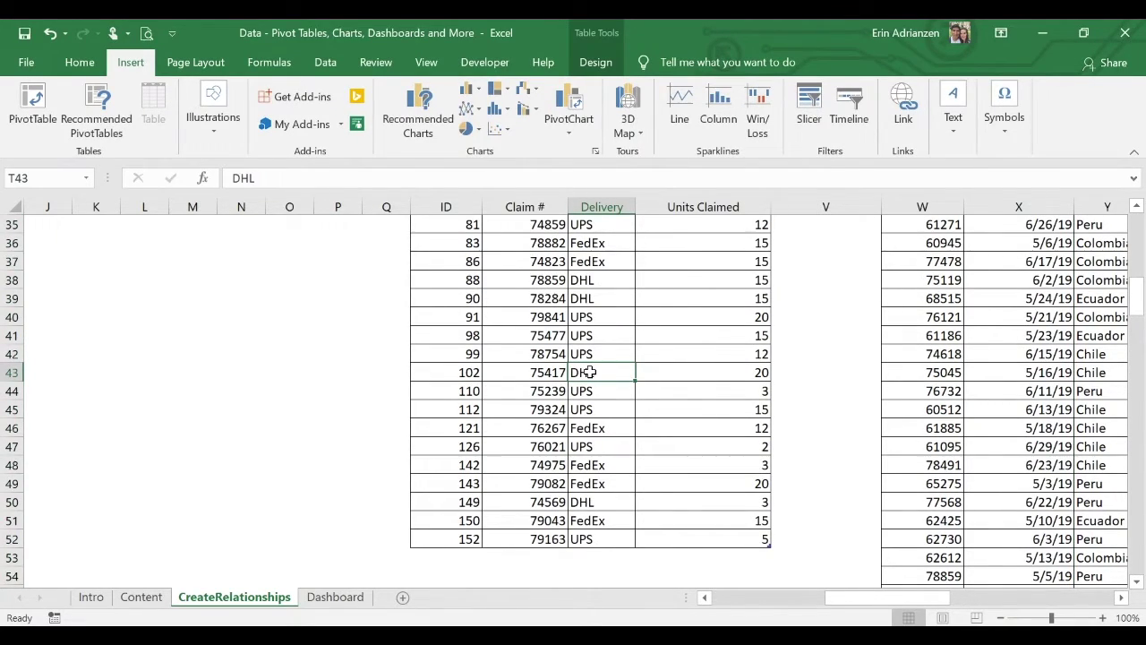
{"action": "key", "text": "alt+n"}
{"action": "key", "text": "v"}
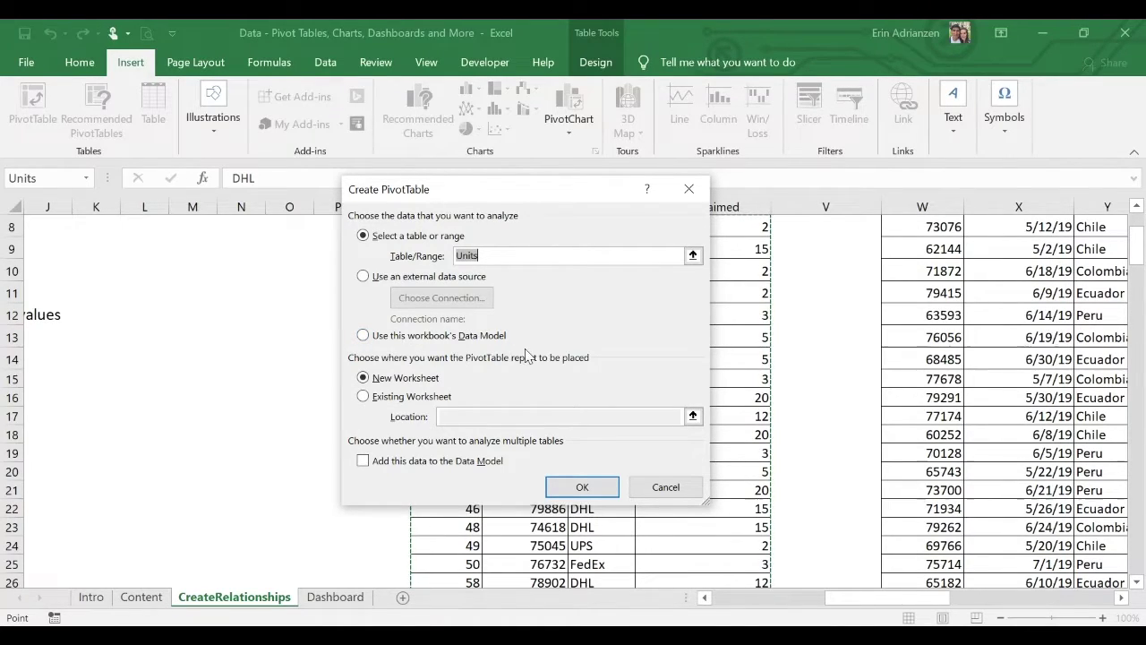
{"action": "left_click", "coordinate": [362, 336]}
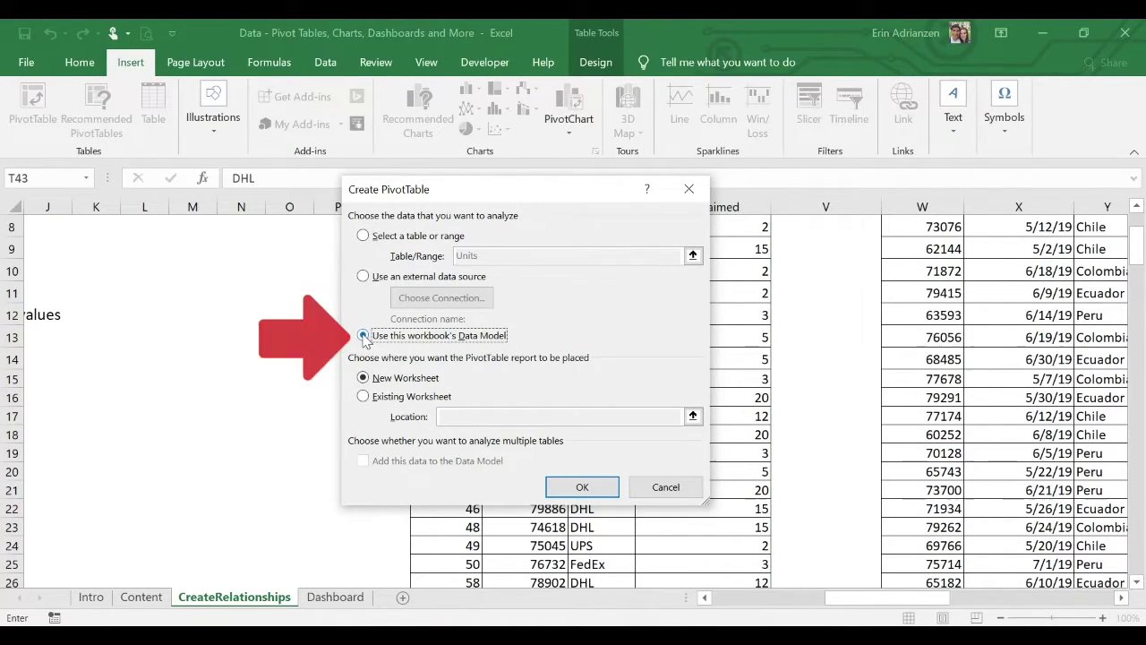
{"action": "left_click", "coordinate": [364, 397]}
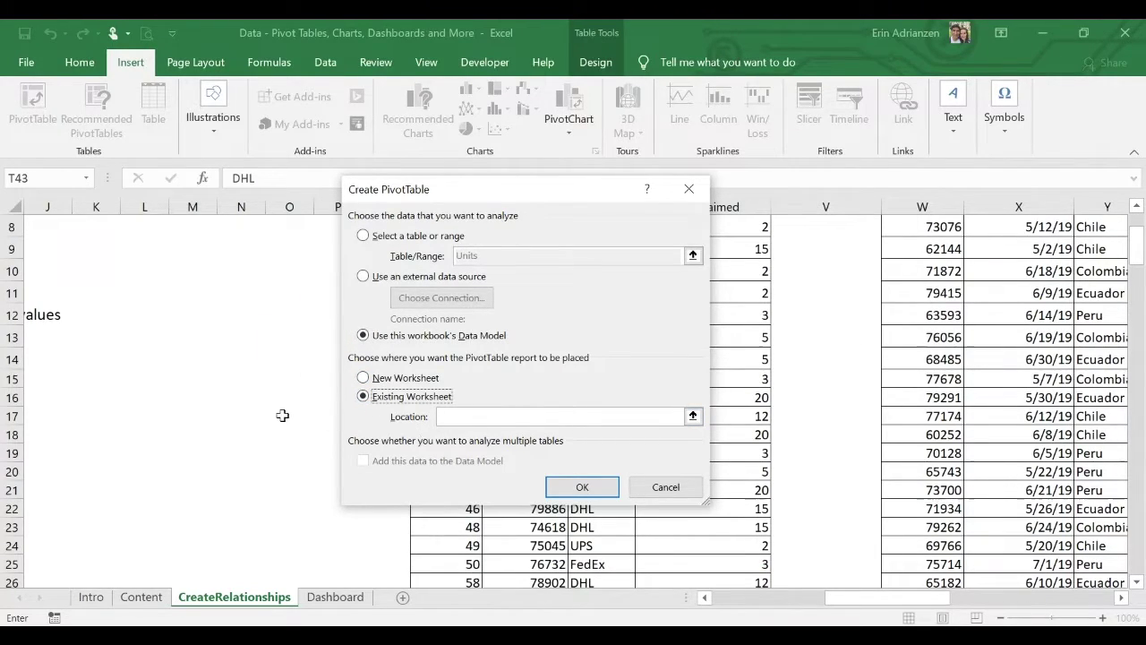
Set the PivotTable location to cell C94 on the CreateRelationships sheet, below the shortcut illustration, and create it.
{"action": "scroll", "coordinate": [282, 415], "scroll_direction": "down", "scroll_amount": 3}
{"action": "scroll", "coordinate": [282, 415], "scroll_direction": "down", "scroll_amount": 2}
{"action": "scroll", "coordinate": [282, 415], "scroll_direction": "left", "scroll_amount": 3}
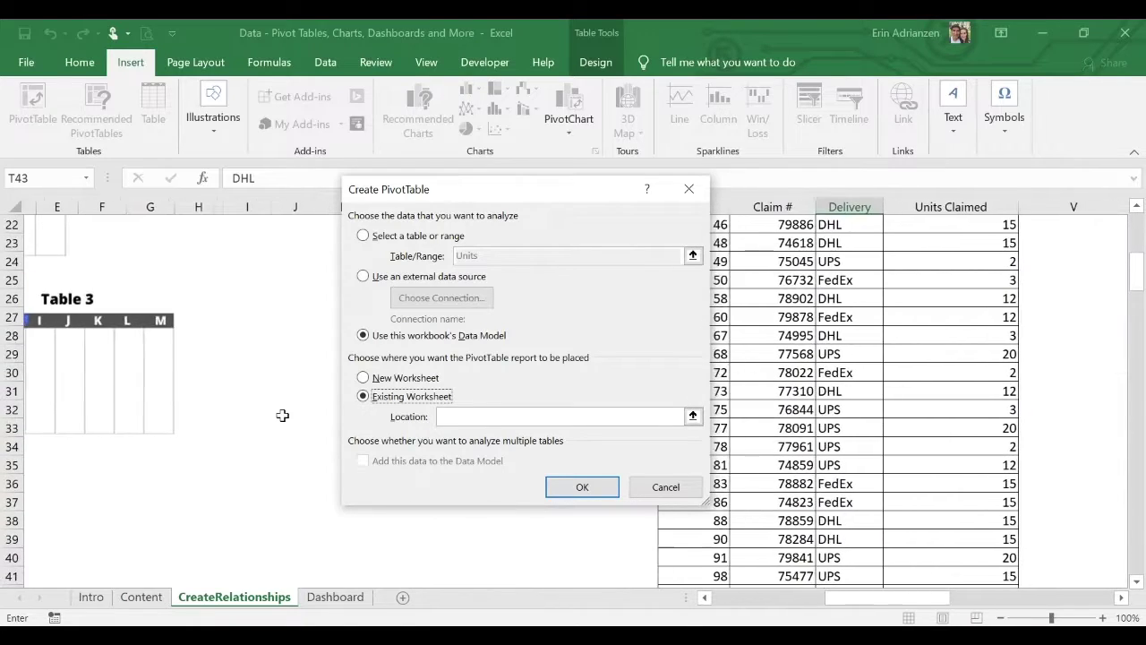
{"action": "scroll", "coordinate": [282, 414], "scroll_direction": "down", "scroll_amount": 4}
{"action": "scroll", "coordinate": [282, 415], "scroll_direction": "down", "scroll_amount": 3}
{"action": "scroll", "coordinate": [282, 415], "scroll_direction": "left", "scroll_amount": 3}
{"action": "scroll", "coordinate": [282, 414], "scroll_direction": "down", "scroll_amount": 4}
{"action": "scroll", "coordinate": [282, 415], "scroll_direction": "down", "scroll_amount": 10}
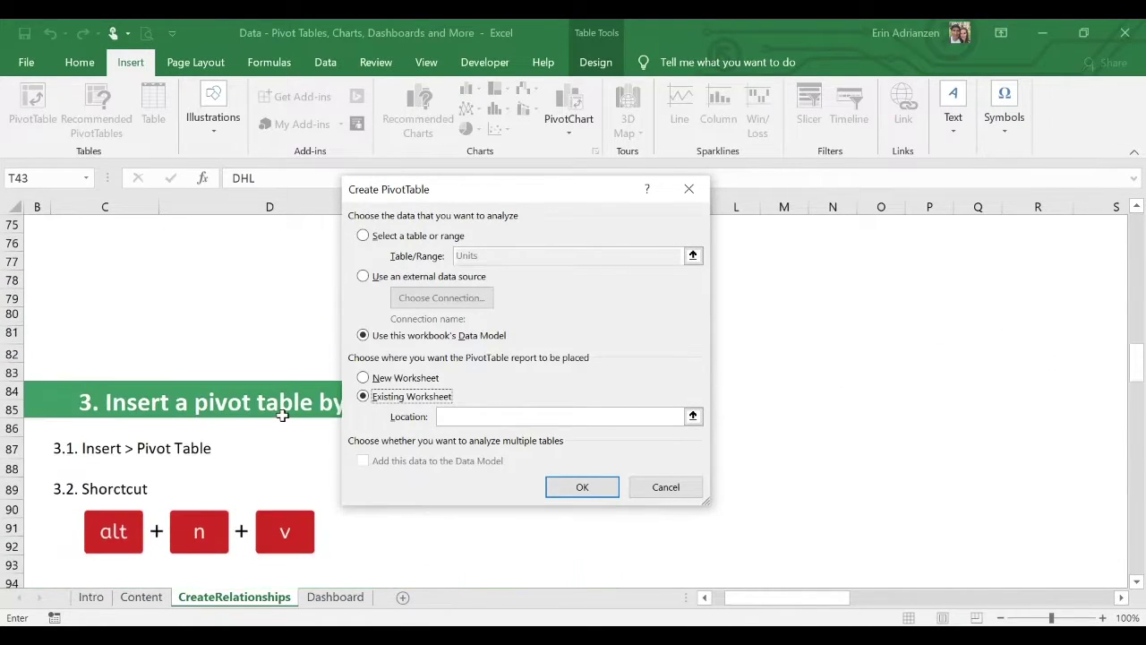
{"action": "left_click", "coordinate": [98, 400]}
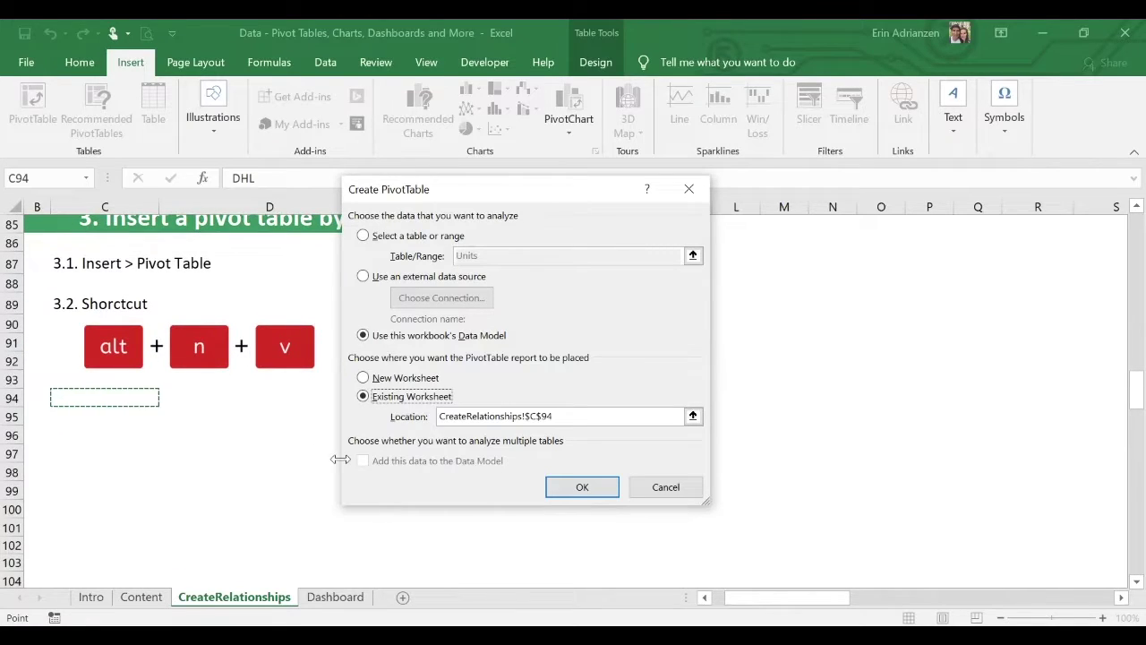
{"action": "left_click", "coordinate": [582, 488]}
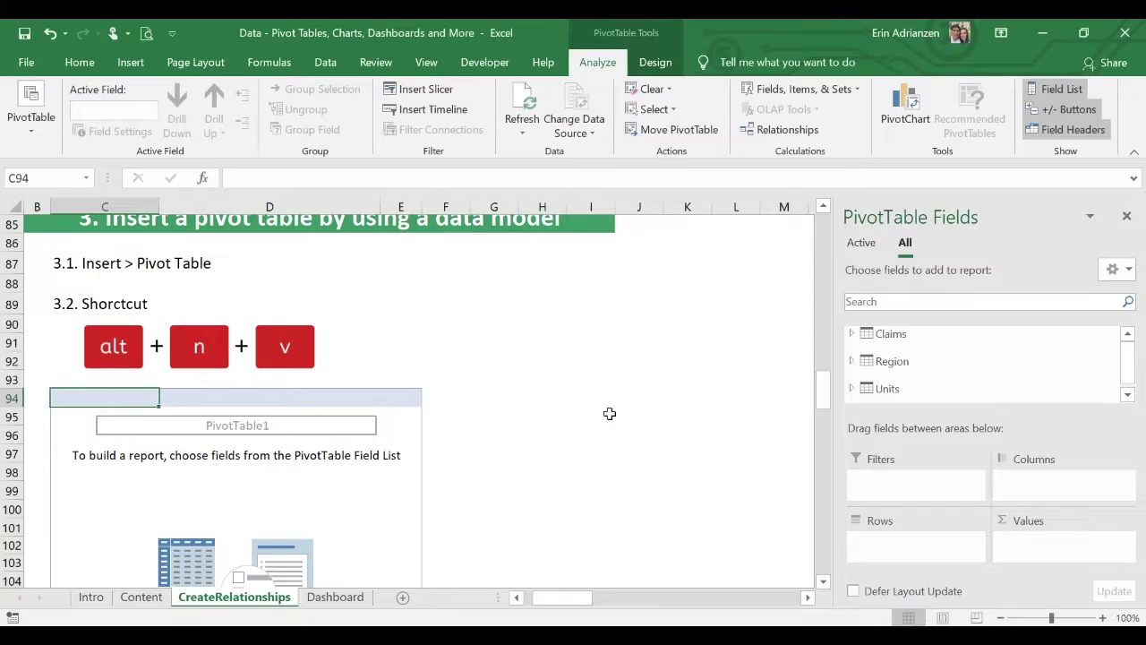
Add the Claims table's Product Claimed field to the PivotTable's rows.
{"action": "scroll", "coordinate": [609, 410], "scroll_direction": "right", "scroll_amount": 2}
{"action": "scroll", "coordinate": [576, 397], "scroll_direction": "left", "scroll_amount": 2}
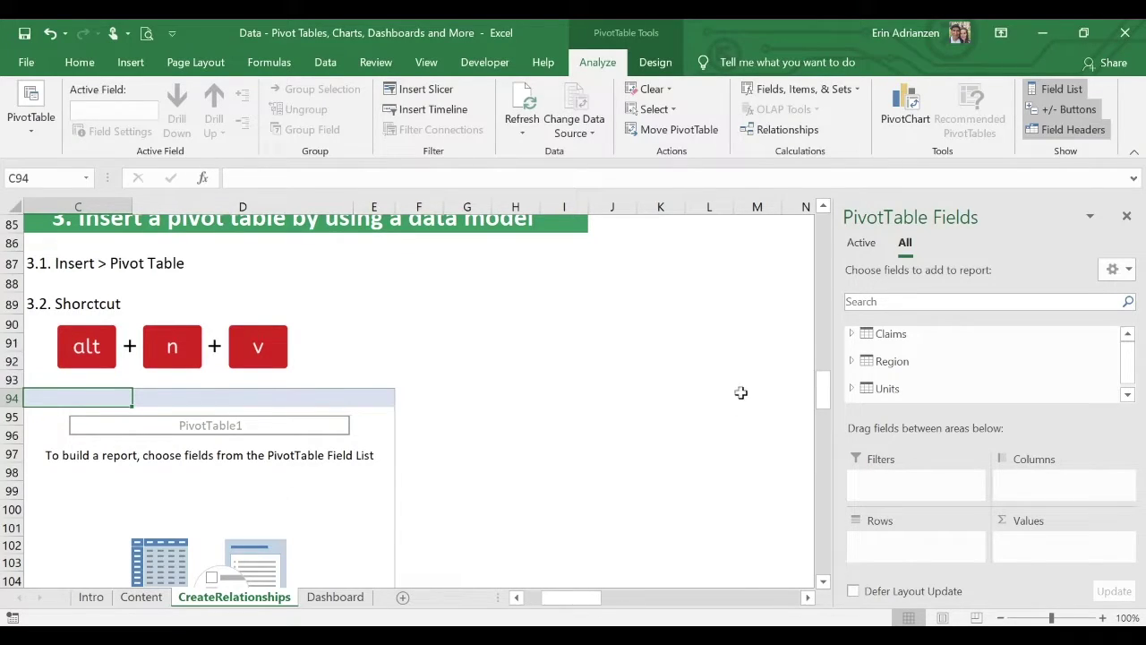
{"action": "left_click", "coordinate": [852, 333]}
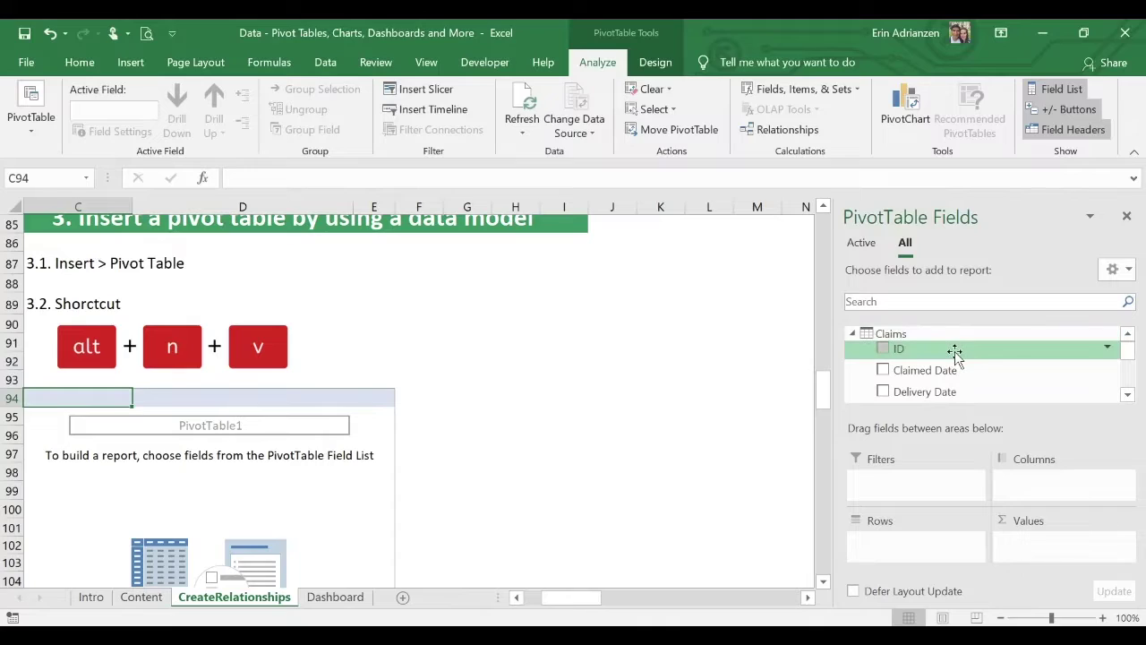
{"action": "scroll", "coordinate": [955, 353], "scroll_direction": "down", "scroll_amount": 1}
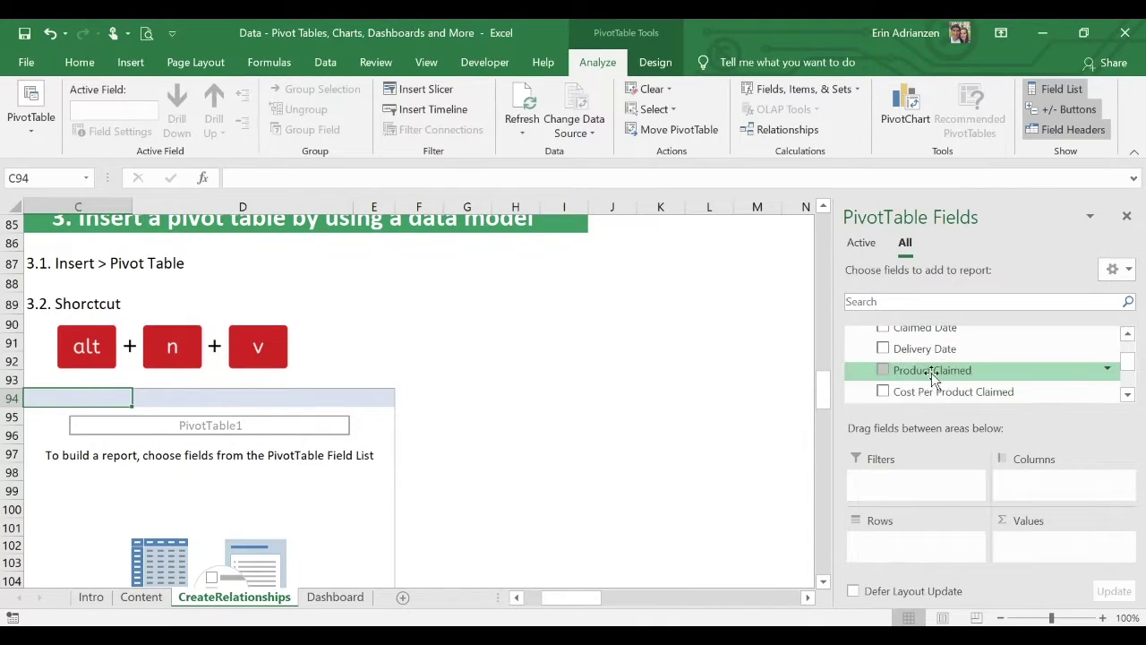
{"action": "scroll", "coordinate": [936, 363], "scroll_direction": "down", "scroll_amount": 1}
{"action": "left_click_drag", "start_coordinate": [927, 353], "coordinate": [914, 545]}
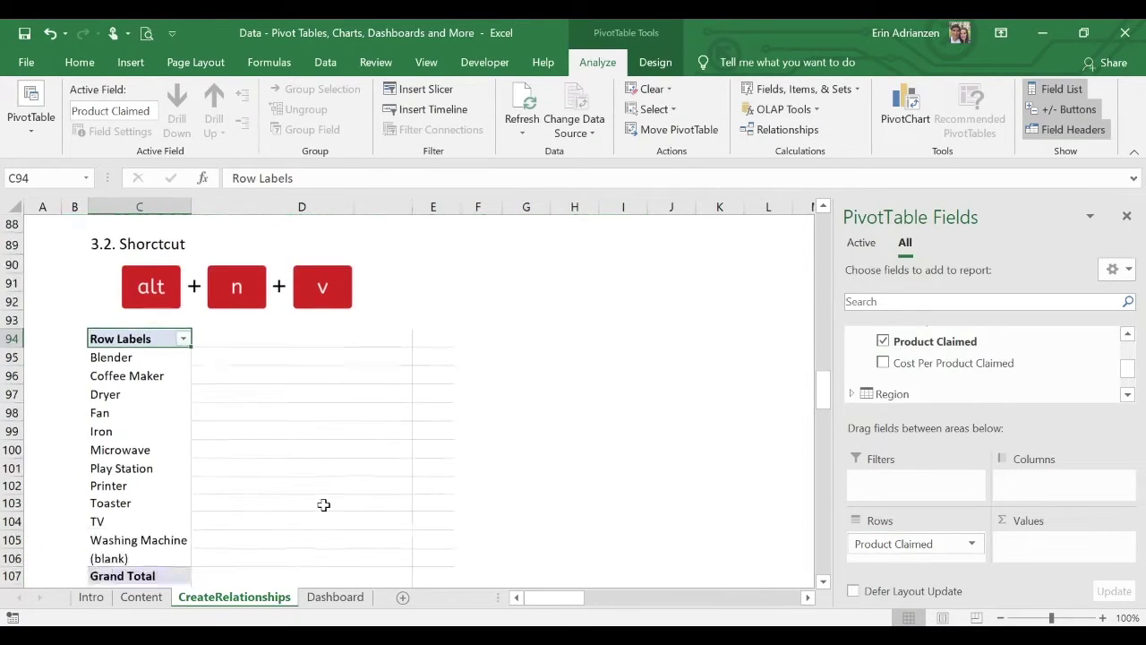
Add the Units table's Units Claimed field to the PivotTable's values.
{"action": "scroll", "coordinate": [905, 359], "scroll_direction": "up", "scroll_amount": 3}
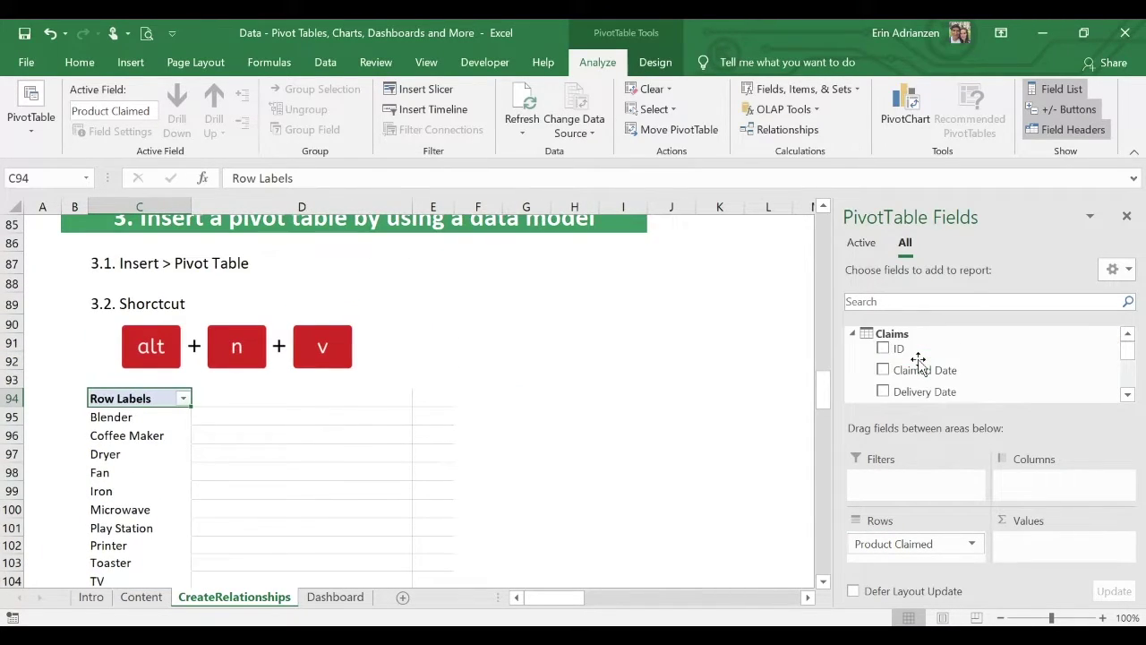
{"action": "left_click", "coordinate": [852, 333]}
{"action": "left_click", "coordinate": [853, 388]}
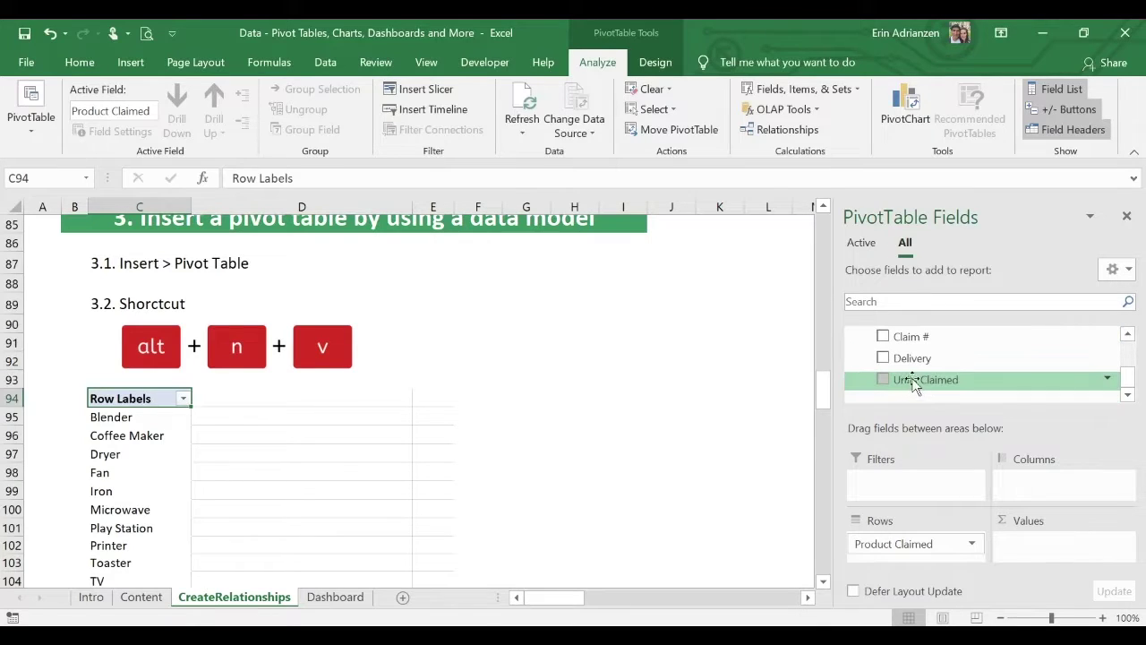
{"action": "left_click_drag", "start_coordinate": [927, 379], "coordinate": [1038, 557]}
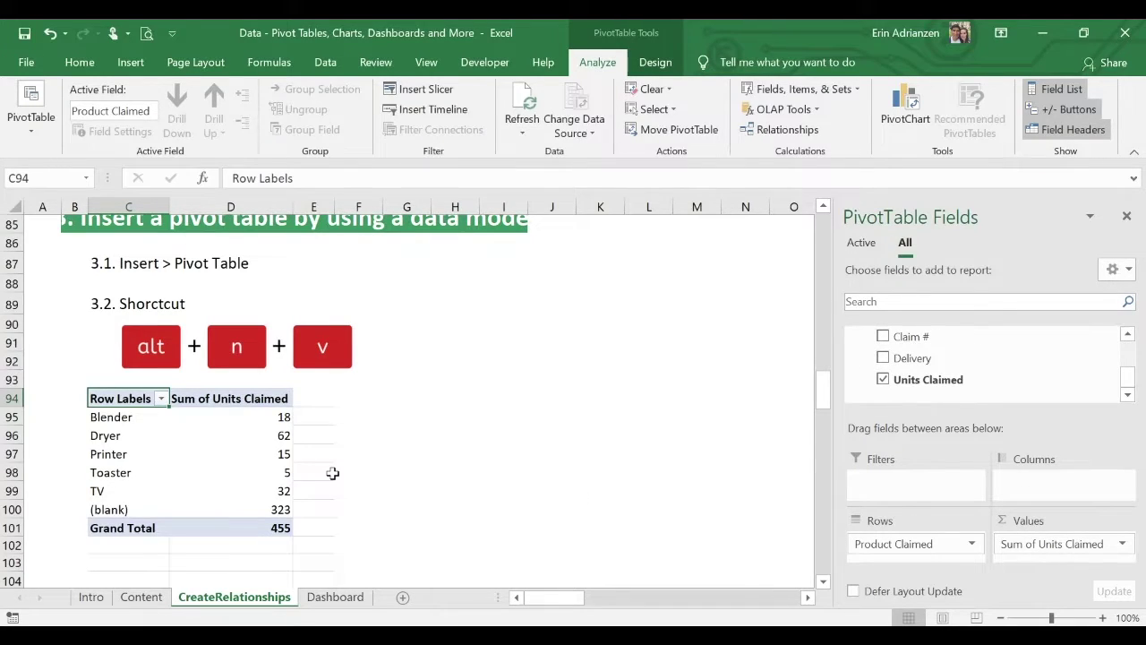
{"action": "left_click", "coordinate": [220, 453]}
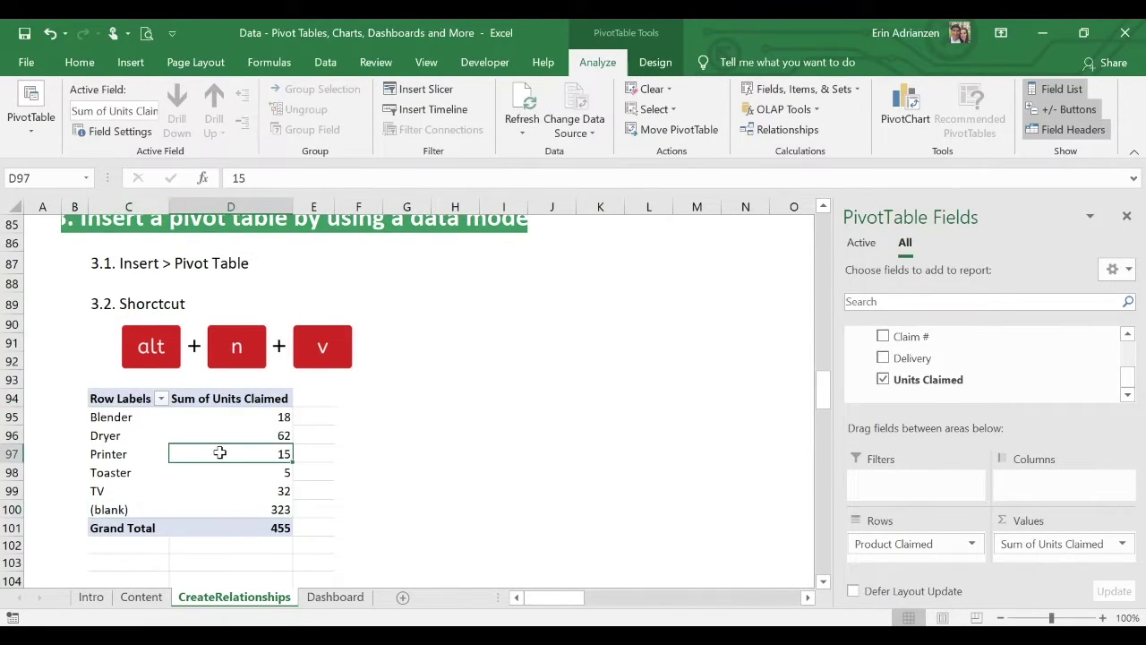
Filter the PivotTable's row labels to exclude the (blank) item.
{"action": "left_click", "coordinate": [107, 508]}
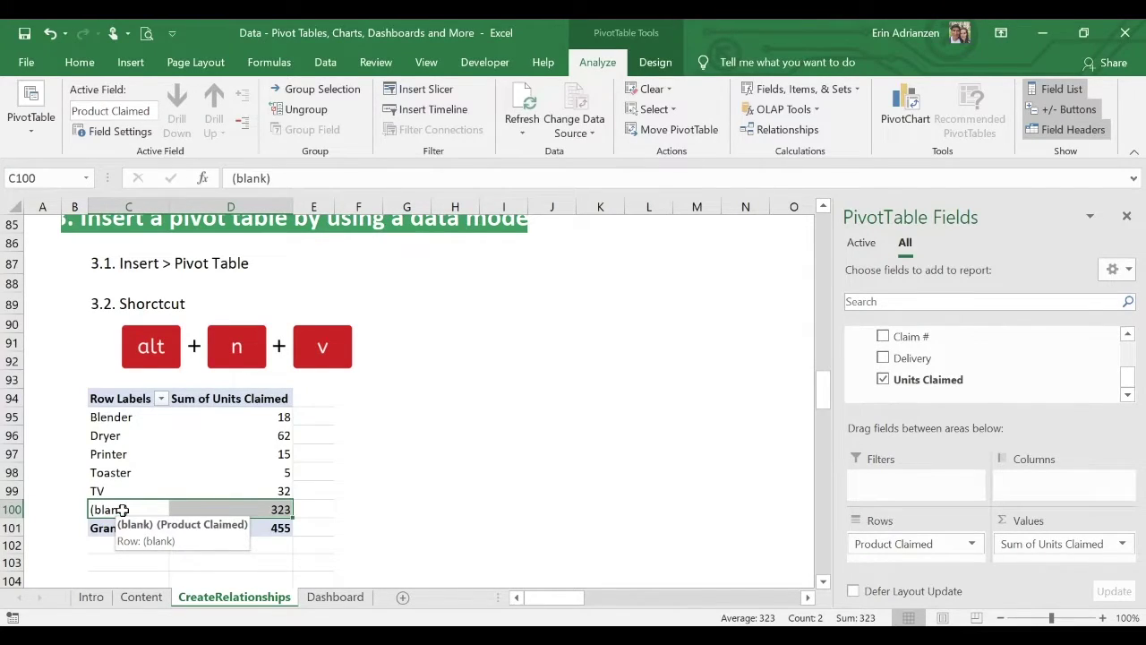
{"action": "left_click", "coordinate": [157, 510]}
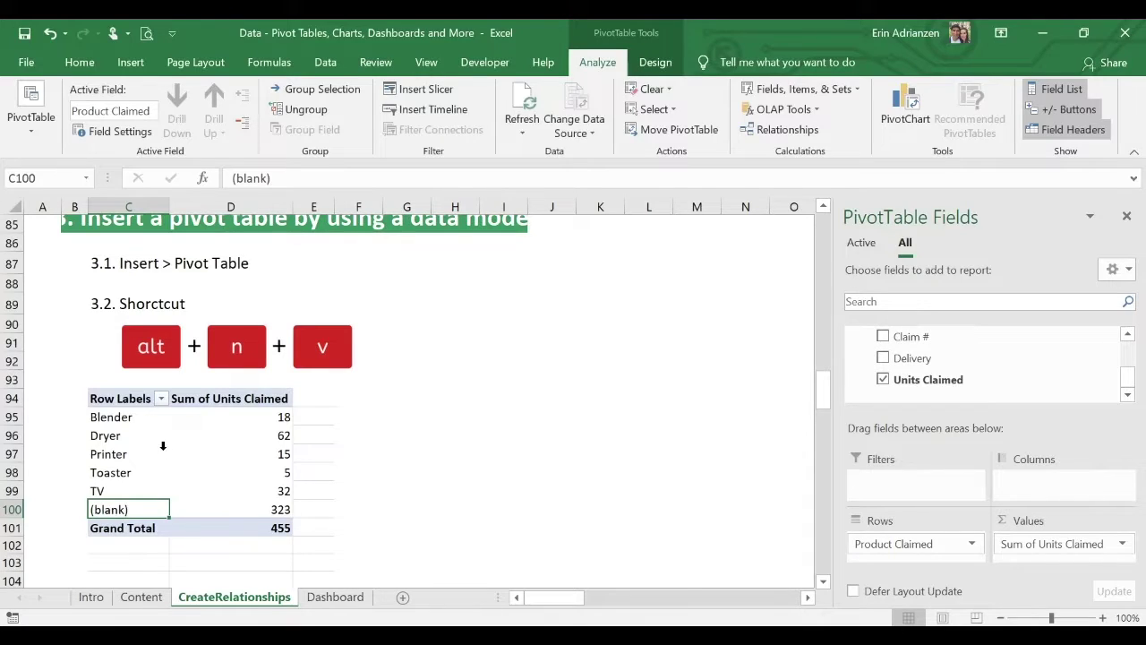
{"action": "left_click", "coordinate": [161, 400]}
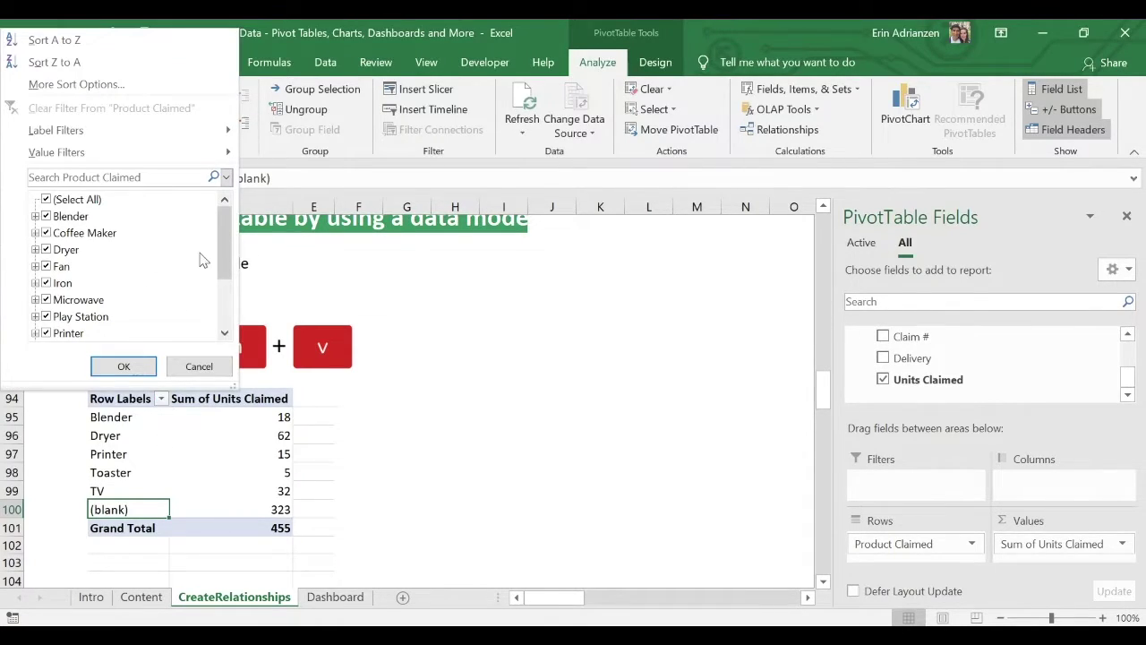
{"action": "scroll", "coordinate": [200, 259], "scroll_direction": "down", "scroll_amount": 2}
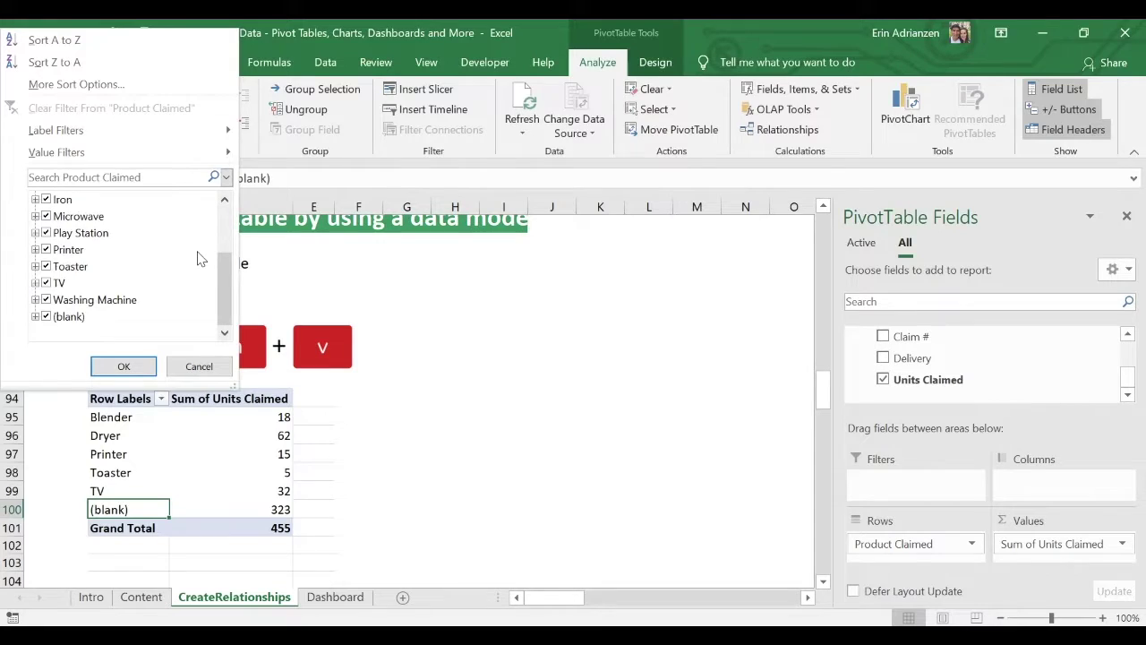
{"action": "left_click", "coordinate": [47, 318]}
{"action": "left_click", "coordinate": [47, 317]}
{"action": "left_click", "coordinate": [123, 366]}
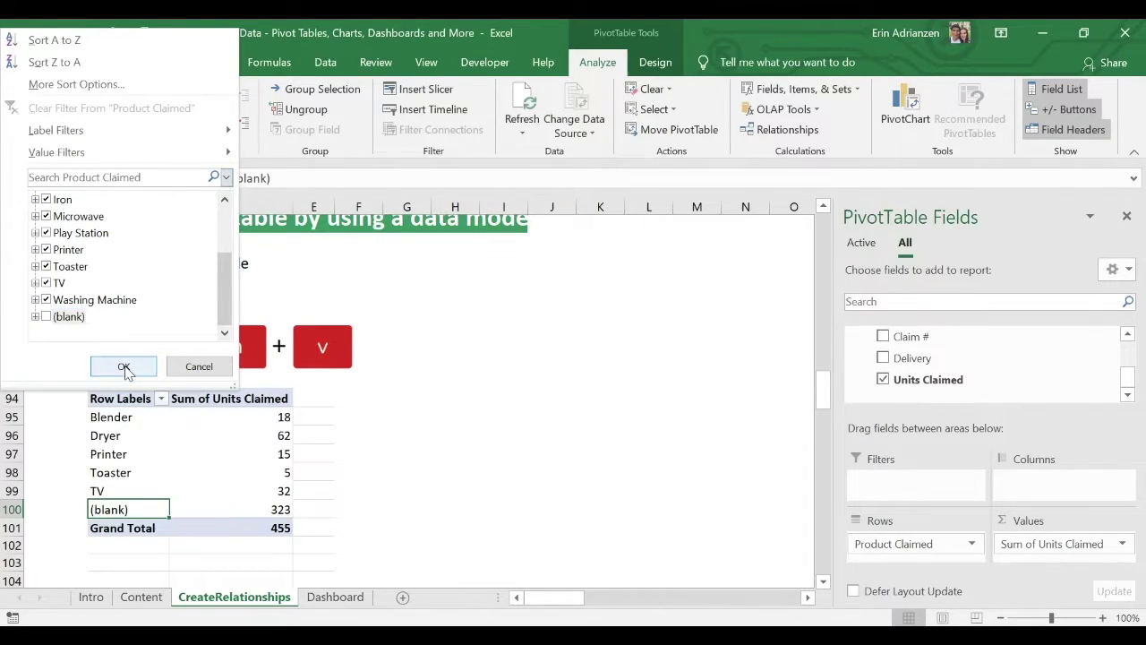
Change the PivotTable's report layout to tabular form.
{"action": "left_click", "coordinate": [197, 422]}
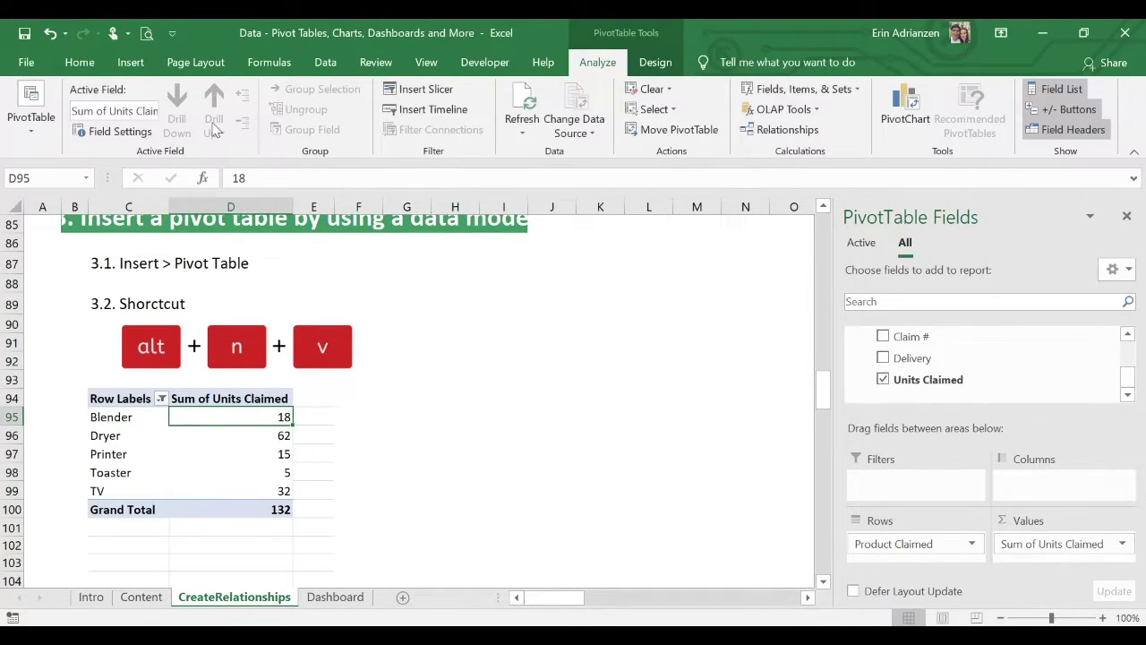
{"action": "left_click", "coordinate": [648, 69]}
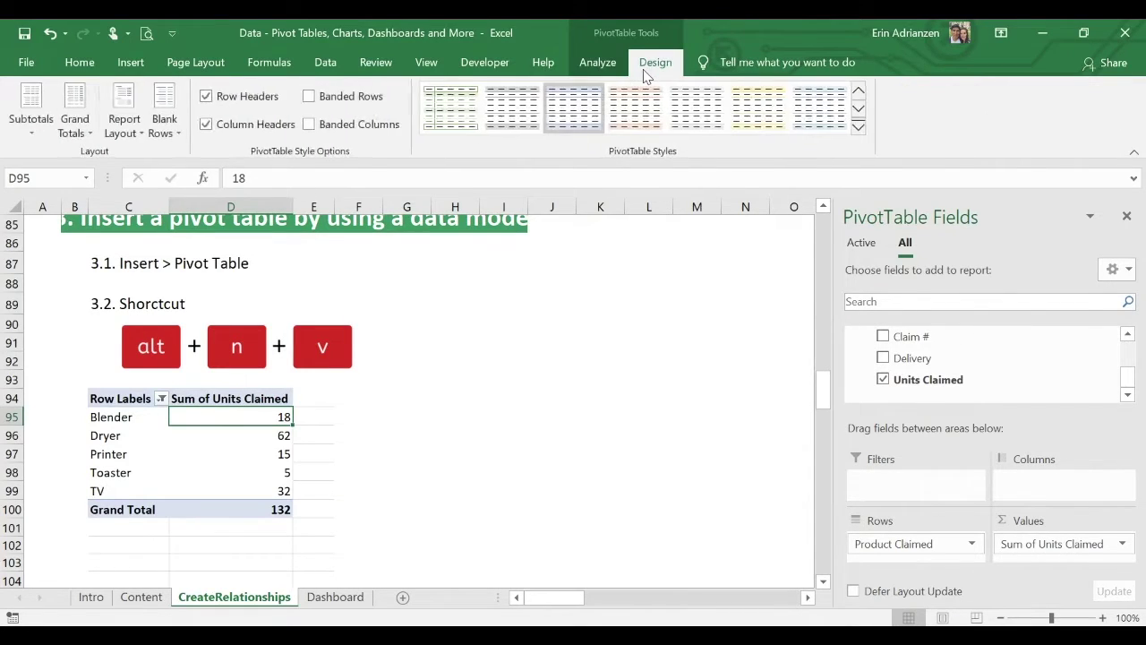
{"action": "left_click", "coordinate": [125, 122]}
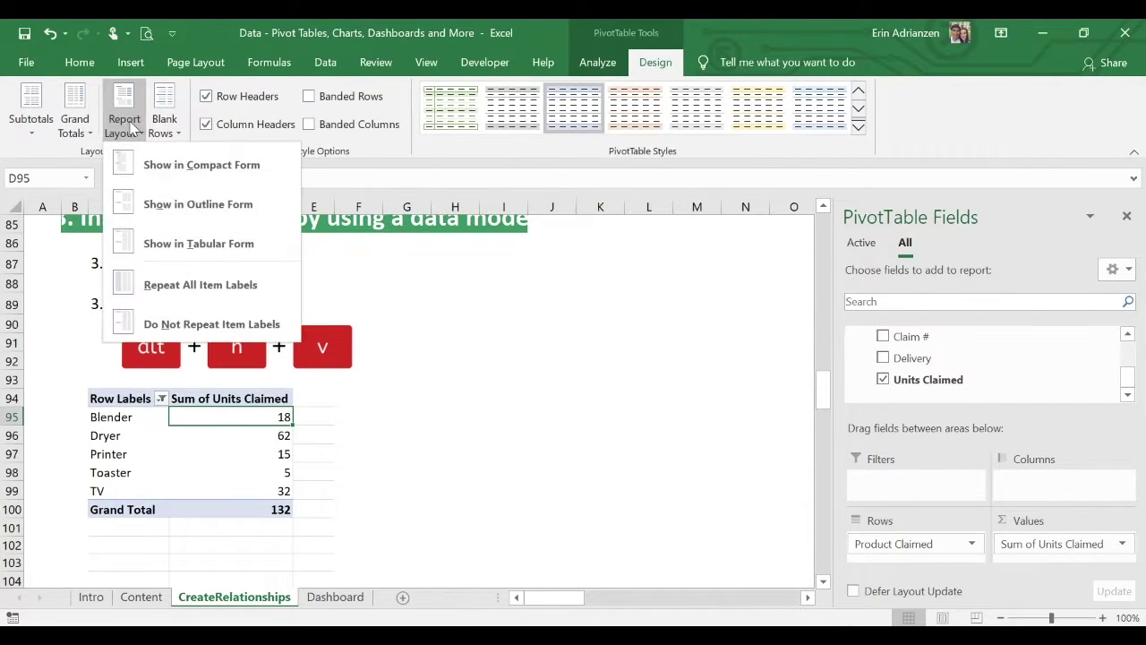
{"action": "left_click", "coordinate": [222, 254]}
{"action": "left_click", "coordinate": [273, 470]}
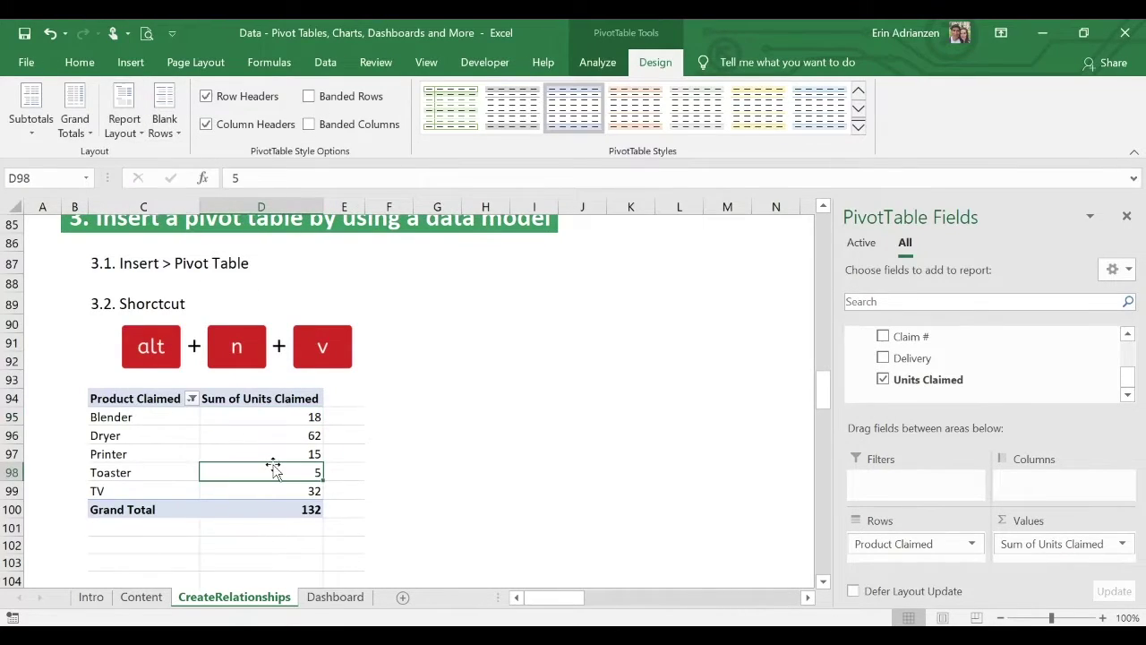
Start a second PivotTable from the Units table, based on this workbook's Data Model and placed on the existing worksheet.
{"action": "scroll", "coordinate": [627, 423], "scroll_direction": "down", "scroll_amount": 1}
{"action": "scroll", "coordinate": [627, 424], "scroll_direction": "right", "scroll_amount": 1}
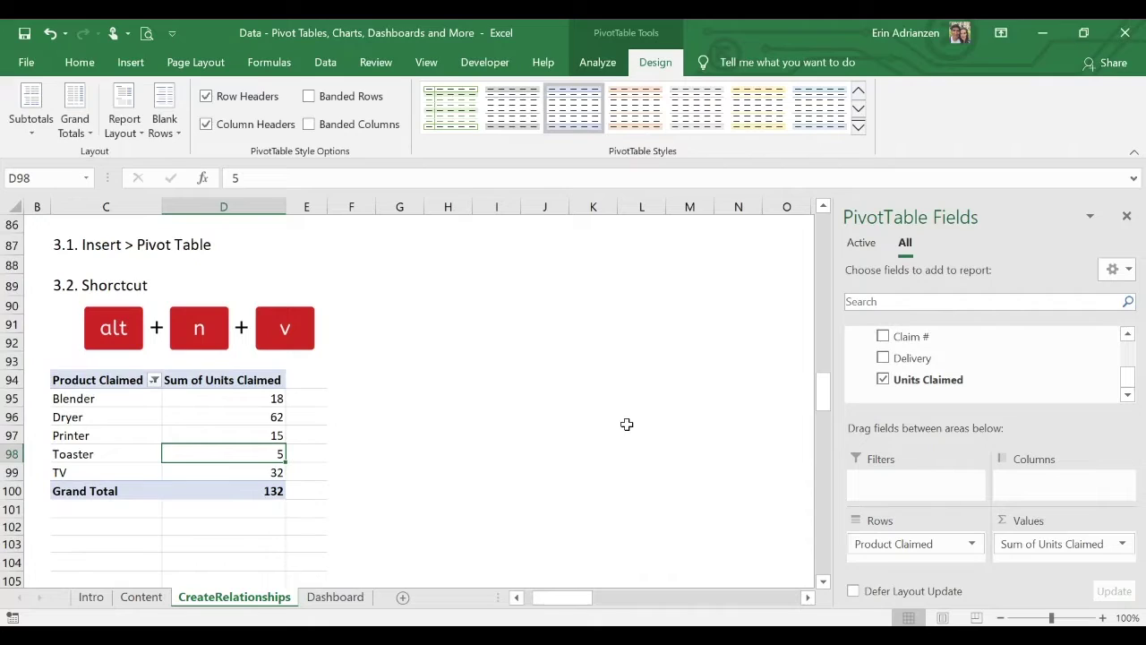
{"action": "scroll", "coordinate": [693, 435], "scroll_direction": "right", "scroll_amount": 4}
{"action": "scroll", "coordinate": [693, 435], "scroll_direction": "up", "scroll_amount": 15}
{"action": "left_click", "coordinate": [739, 389]}
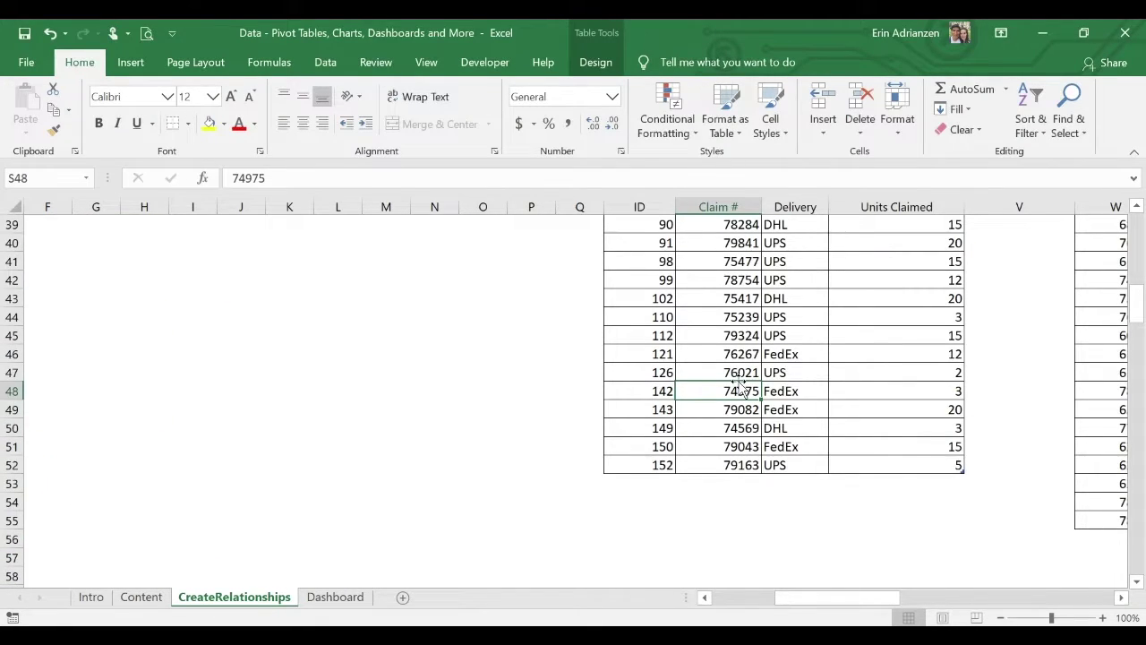
{"action": "key", "text": "alt+n"}
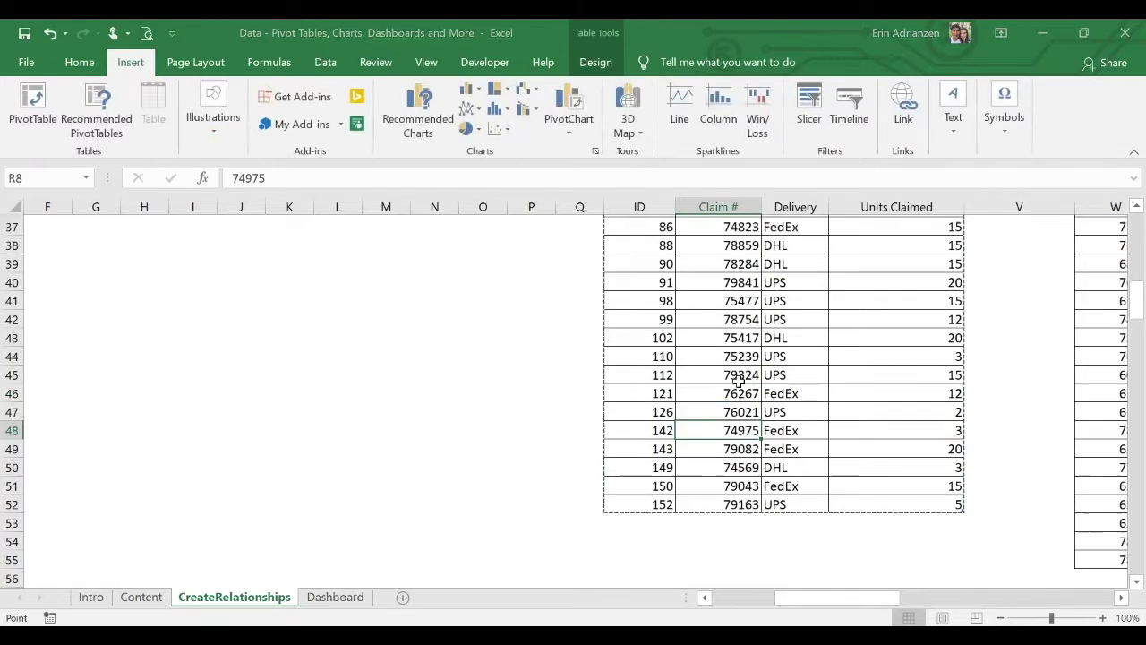
{"action": "key", "text": "v"}
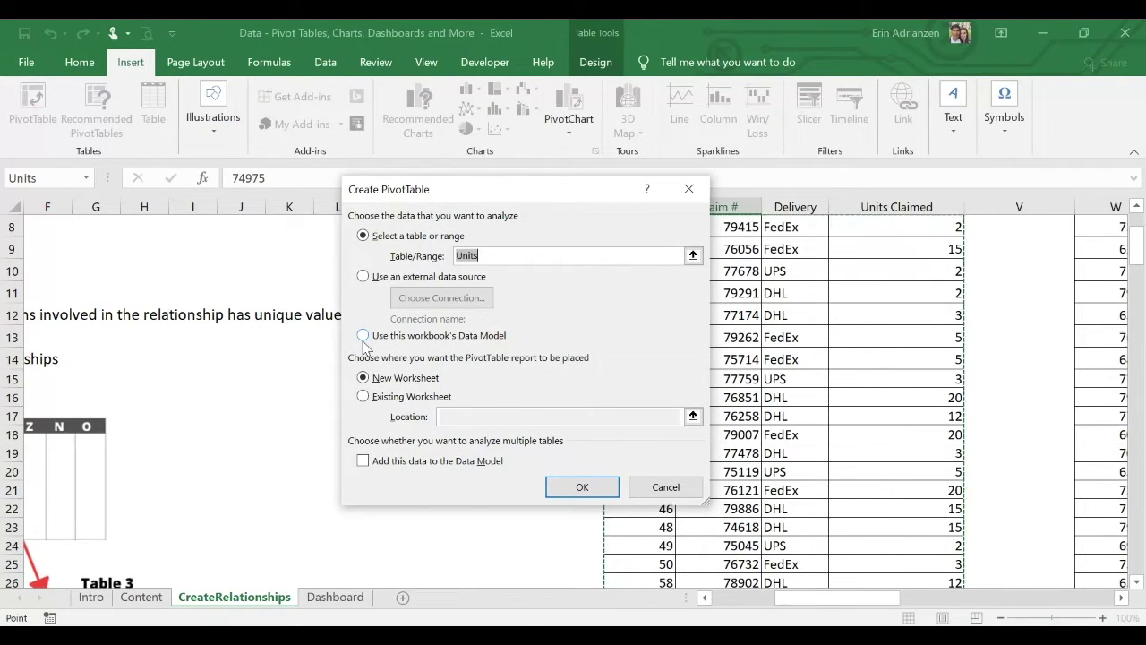
{"action": "left_click", "coordinate": [364, 337]}
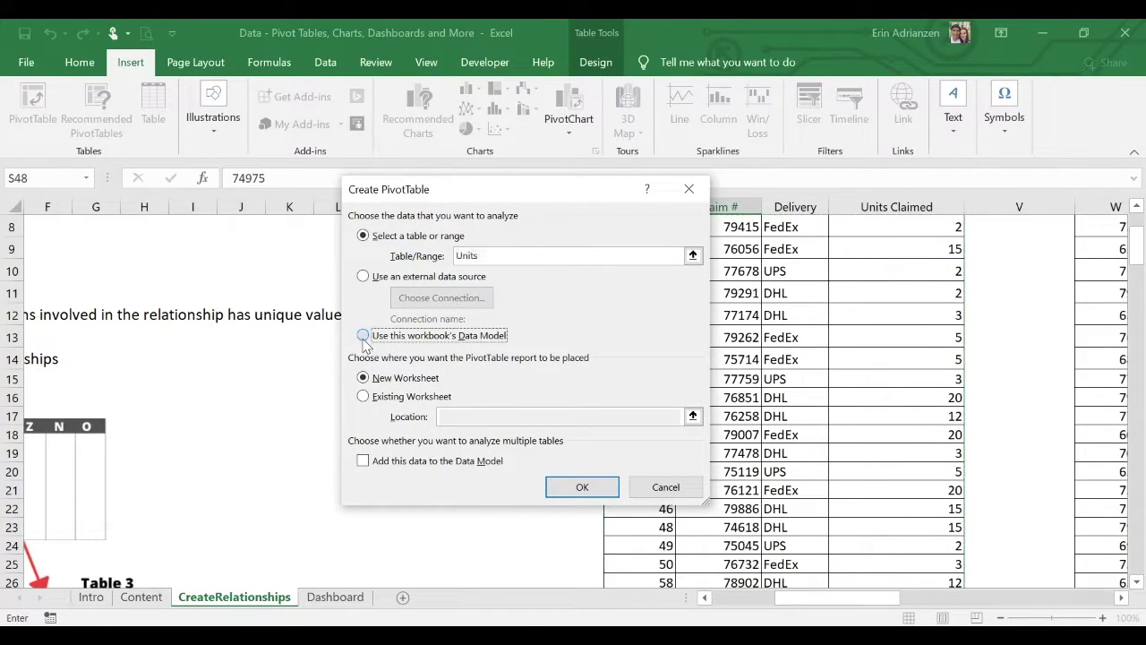
{"action": "left_click", "coordinate": [364, 398]}
Set the second PivotTable's location to cell H94, beside the first PivotTable, and create it.
{"action": "scroll", "coordinate": [281, 439], "scroll_direction": "left", "scroll_amount": 2}
{"action": "scroll", "coordinate": [281, 439], "scroll_direction": "down", "scroll_amount": 20}
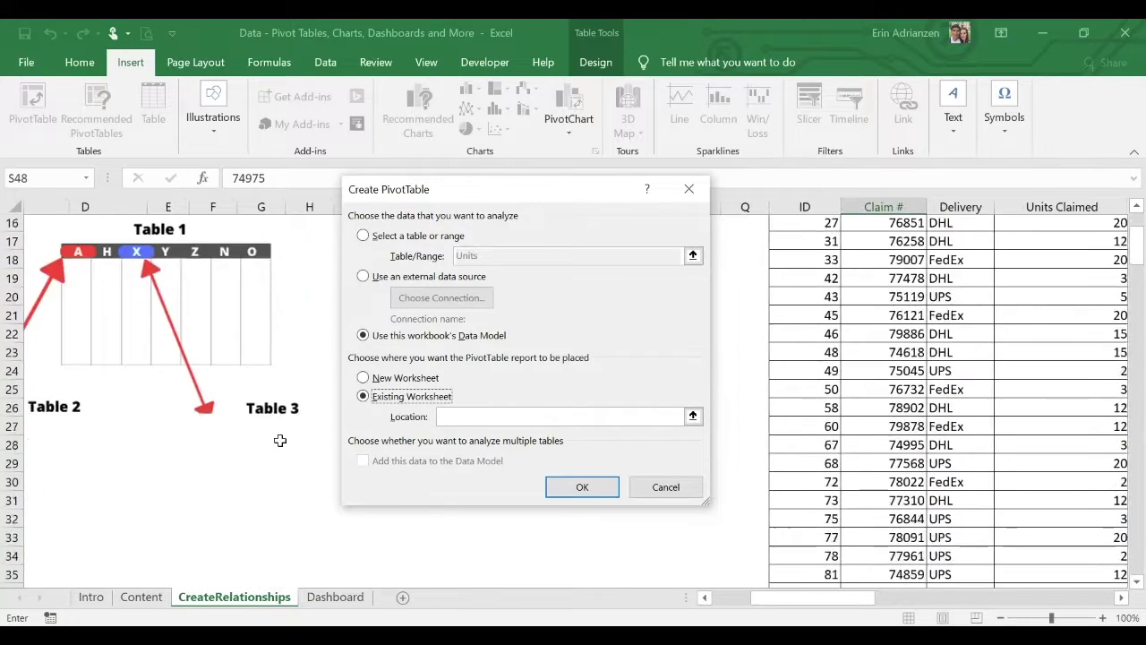
{"action": "left_click", "coordinate": [311, 420]}
{"action": "left_click", "coordinate": [312, 432]}
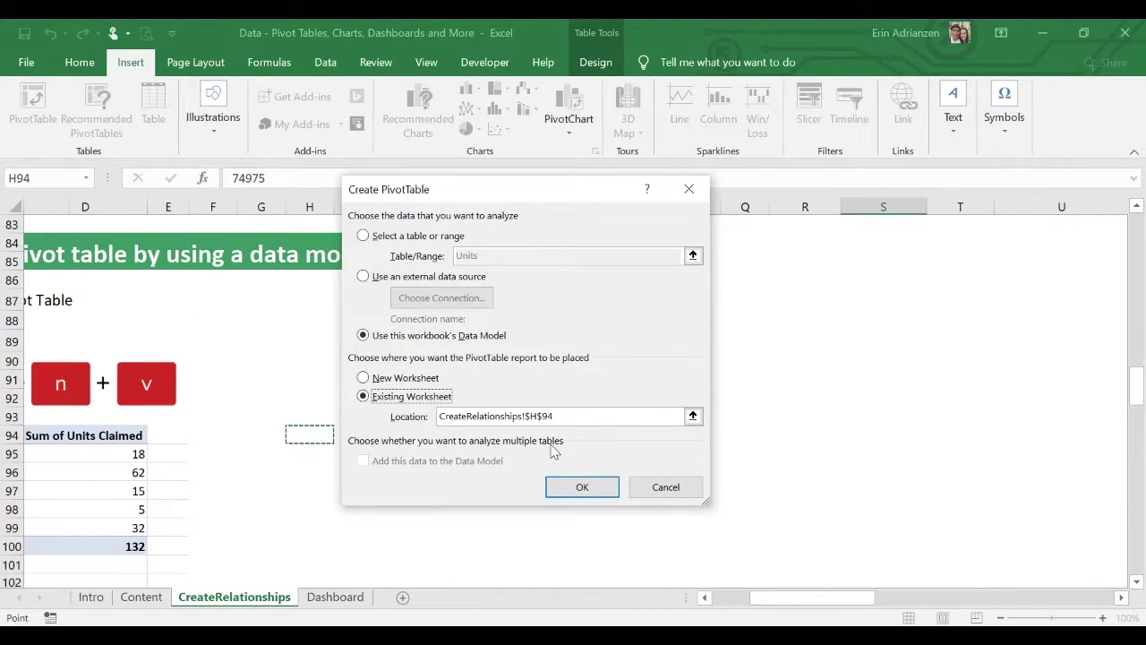
{"action": "left_click", "coordinate": [583, 487]}
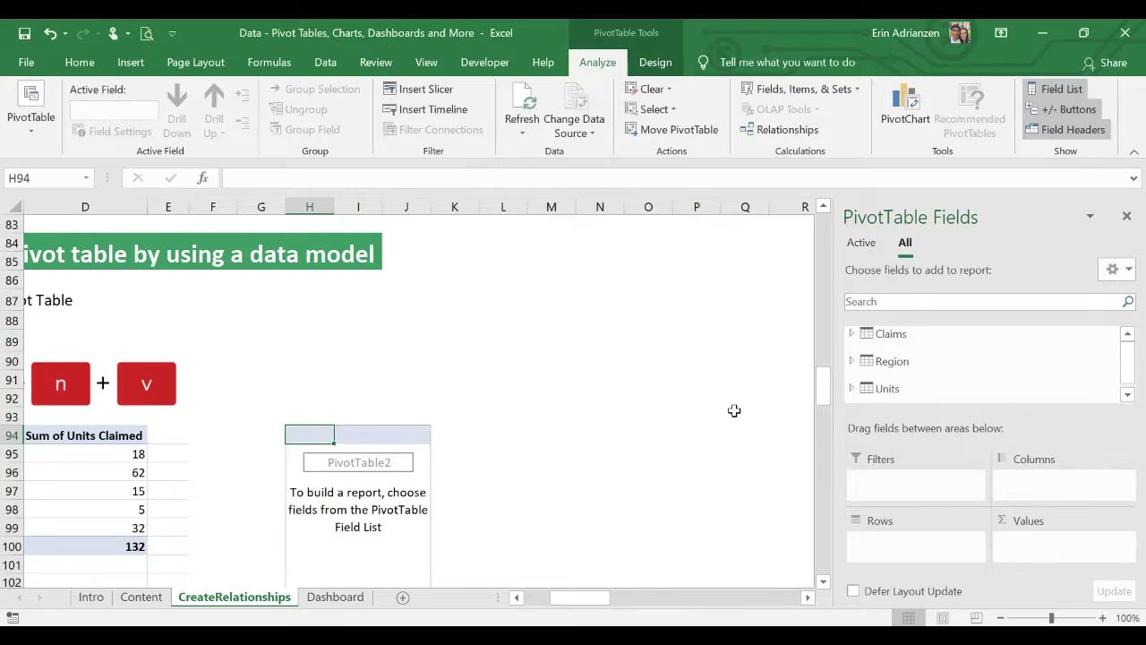
{"action": "scroll", "coordinate": [635, 387], "scroll_direction": "down", "scroll_amount": 2}
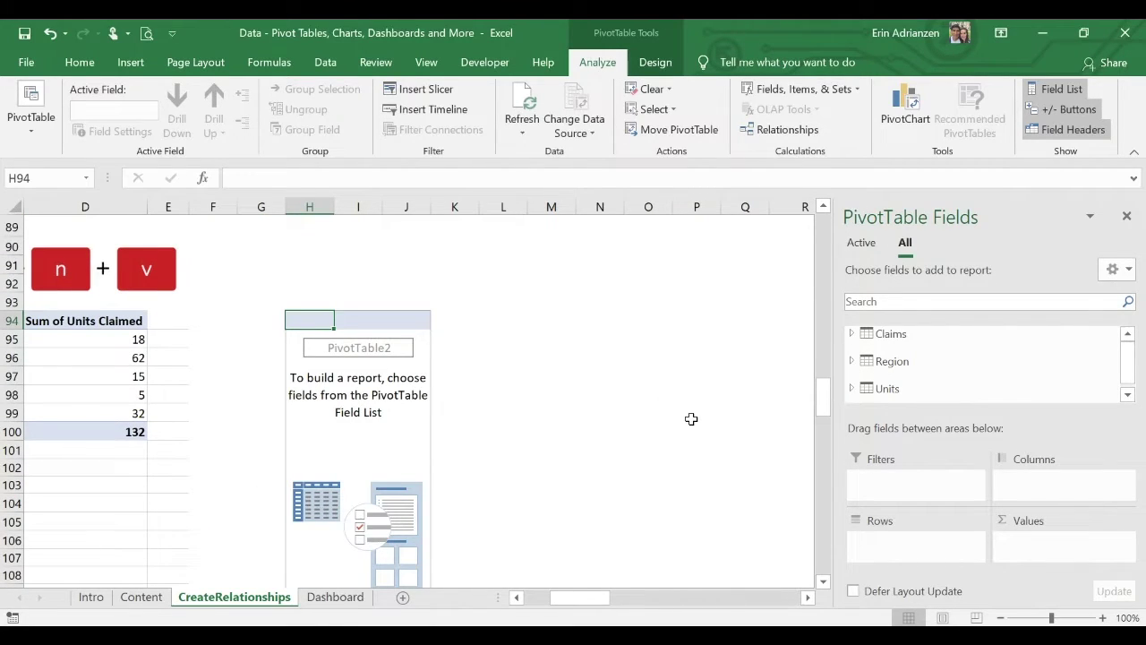
Add the Units Claimed field from the Units table to the second PivotTable's values.
{"action": "left_click", "coordinate": [852, 389]}
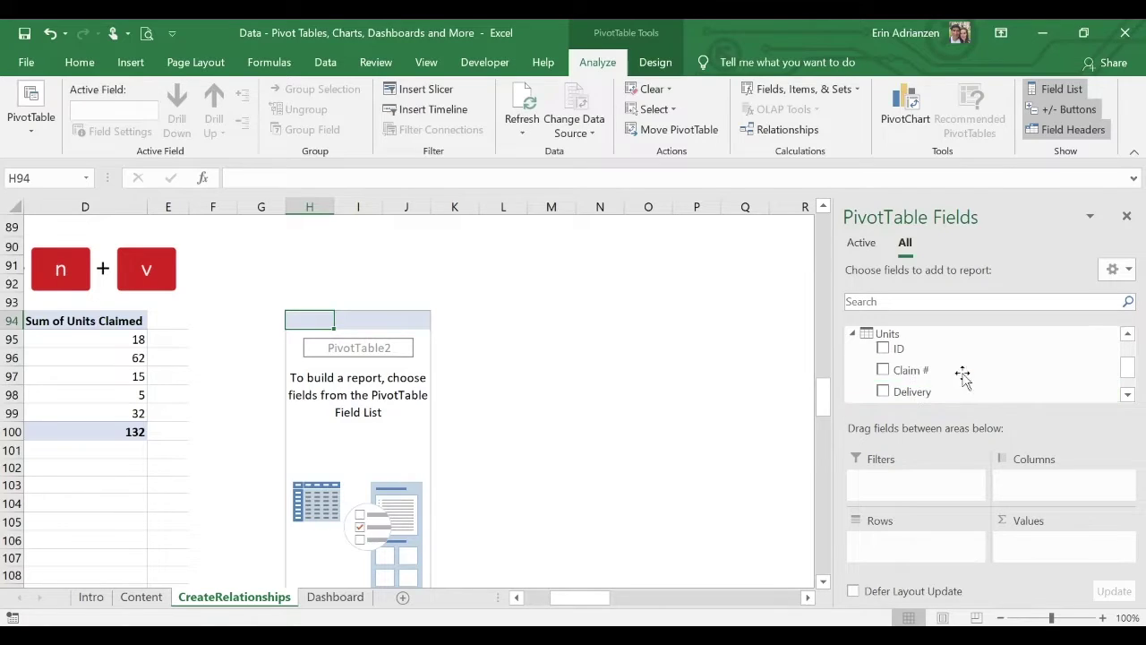
{"action": "scroll", "coordinate": [949, 372], "scroll_direction": "down", "scroll_amount": 1}
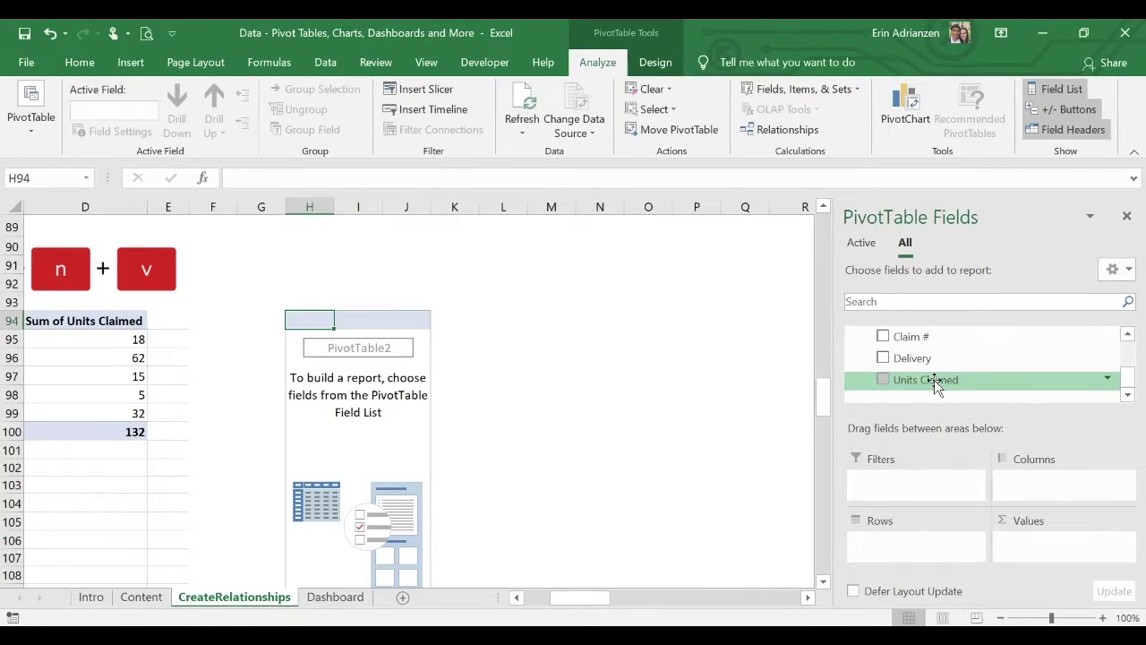
{"action": "left_click_drag", "start_coordinate": [1056, 557], "coordinate": [1055, 547]}
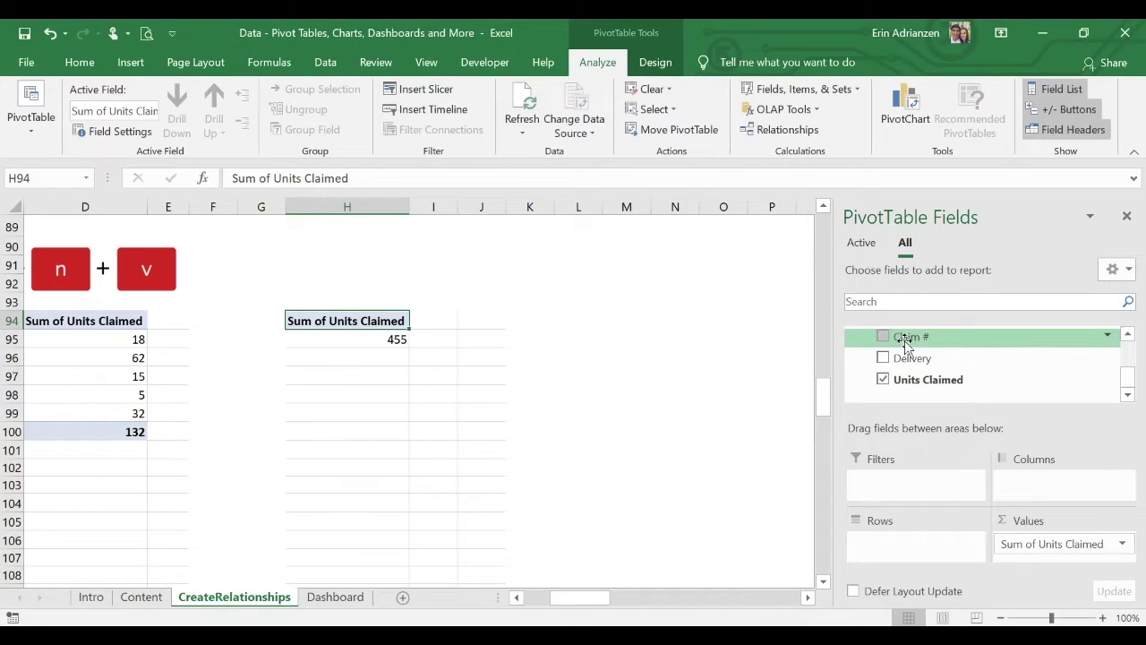
Add the Country and Region fields from the Region table to the PivotTable's rows, with Region nested under Country.
{"action": "scroll", "coordinate": [906, 346], "scroll_direction": "up", "scroll_amount": 2}
{"action": "left_click", "coordinate": [854, 388]}
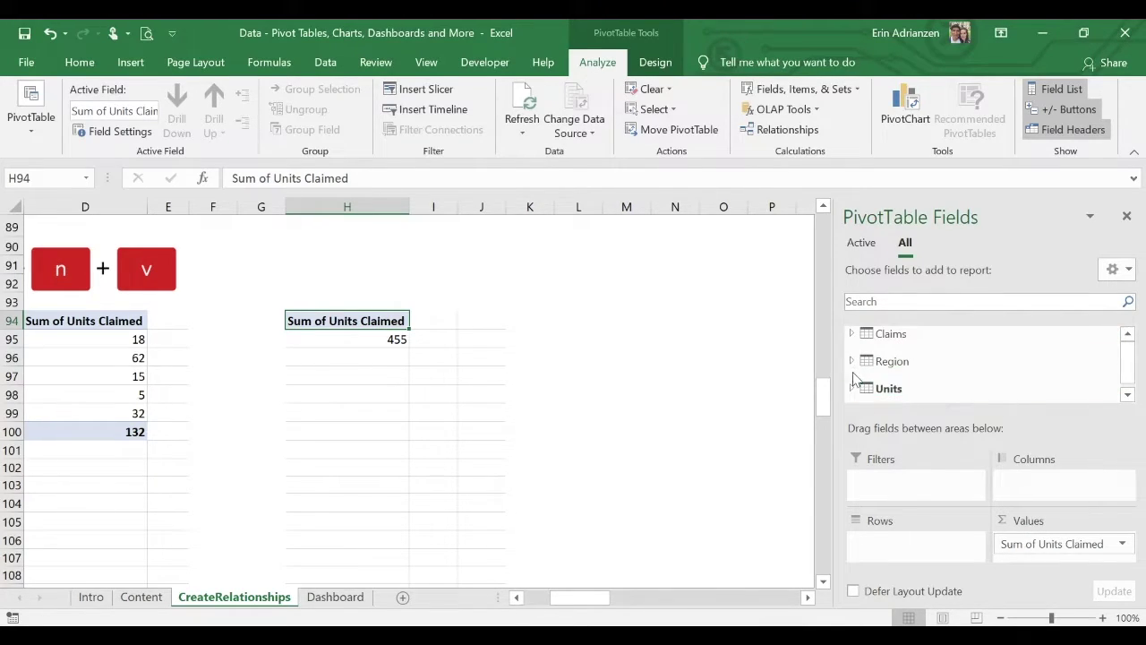
{"action": "left_click", "coordinate": [852, 360]}
{"action": "left_click_drag", "start_coordinate": [931, 394], "coordinate": [896, 548]}
{"action": "scroll", "coordinate": [960, 383], "scroll_direction": "down", "scroll_amount": 1}
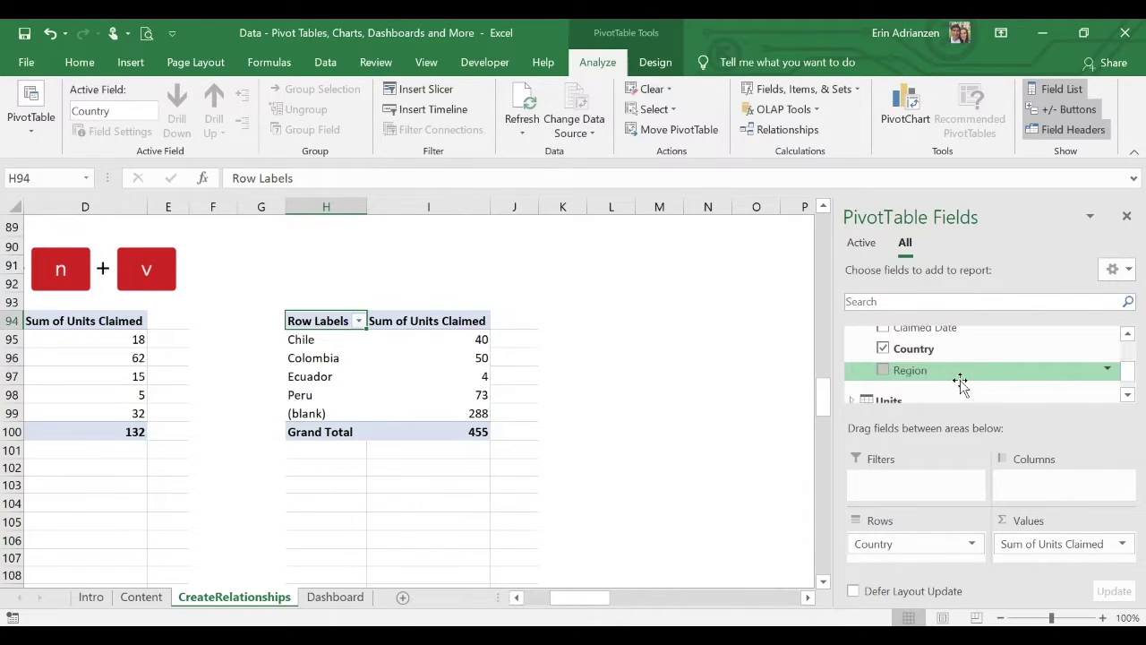
{"action": "left_click_drag", "start_coordinate": [929, 383], "coordinate": [913, 564]}
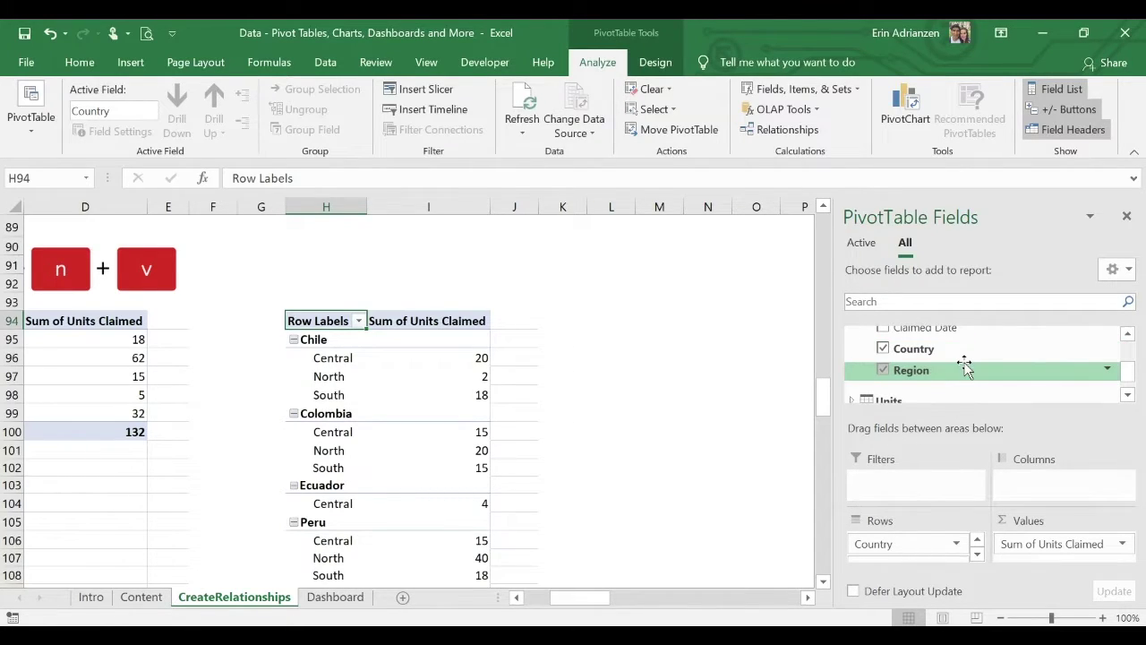
Add the Delivery field from the Units table to the PivotTable's columns.
{"action": "scroll", "coordinate": [966, 367], "scroll_direction": "up", "scroll_amount": 2}
{"action": "scroll", "coordinate": [967, 369], "scroll_direction": "down", "scroll_amount": 4}
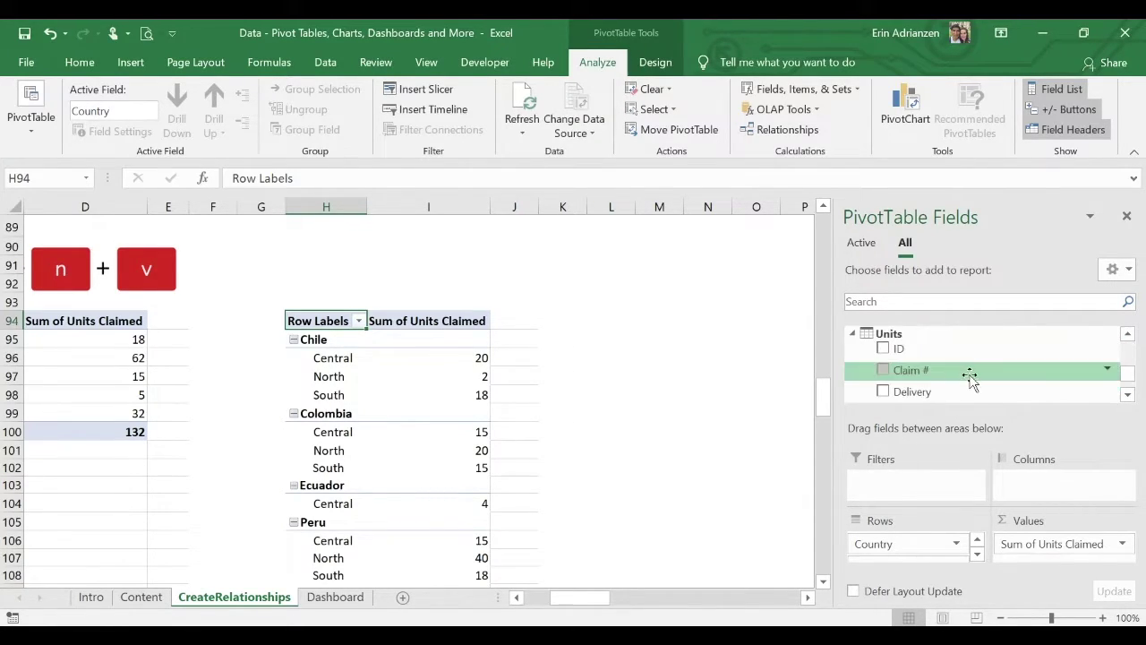
{"action": "scroll", "coordinate": [972, 380], "scroll_direction": "down", "scroll_amount": 1}
{"action": "left_click_drag", "start_coordinate": [952, 358], "coordinate": [1055, 498]}
Filter the second PivotTable's Region row labels to exclude the (blank) item.
{"action": "scroll", "coordinate": [654, 486], "scroll_direction": "down", "scroll_amount": 3}
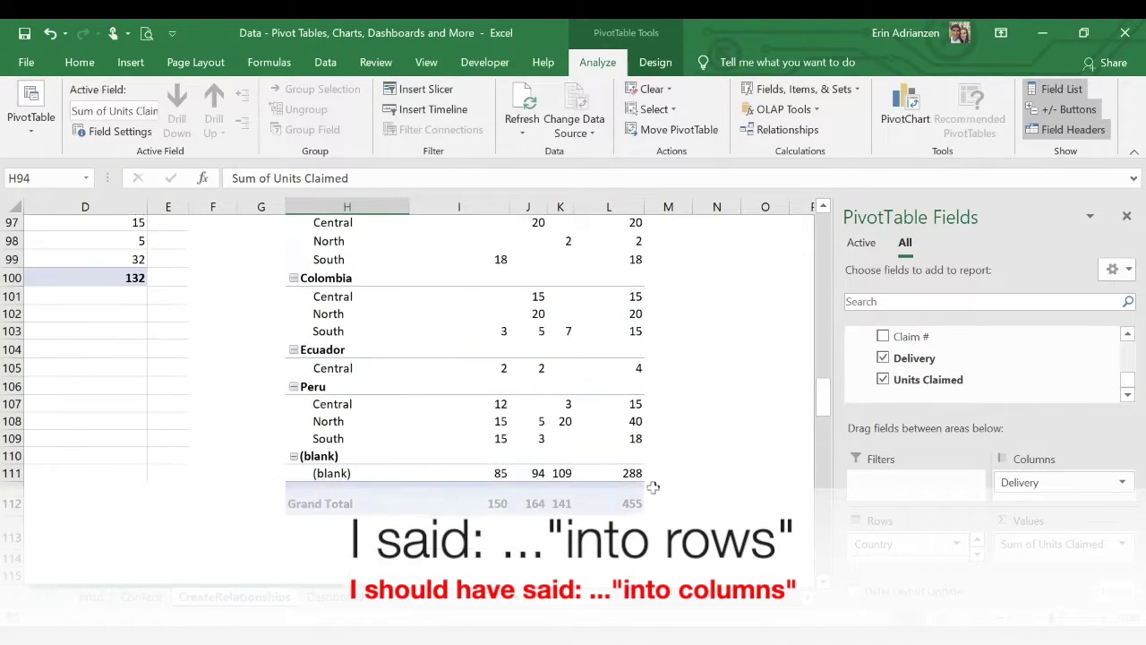
{"action": "scroll", "coordinate": [586, 371], "scroll_direction": "up", "scroll_amount": 1}
{"action": "left_click", "coordinate": [331, 531]}
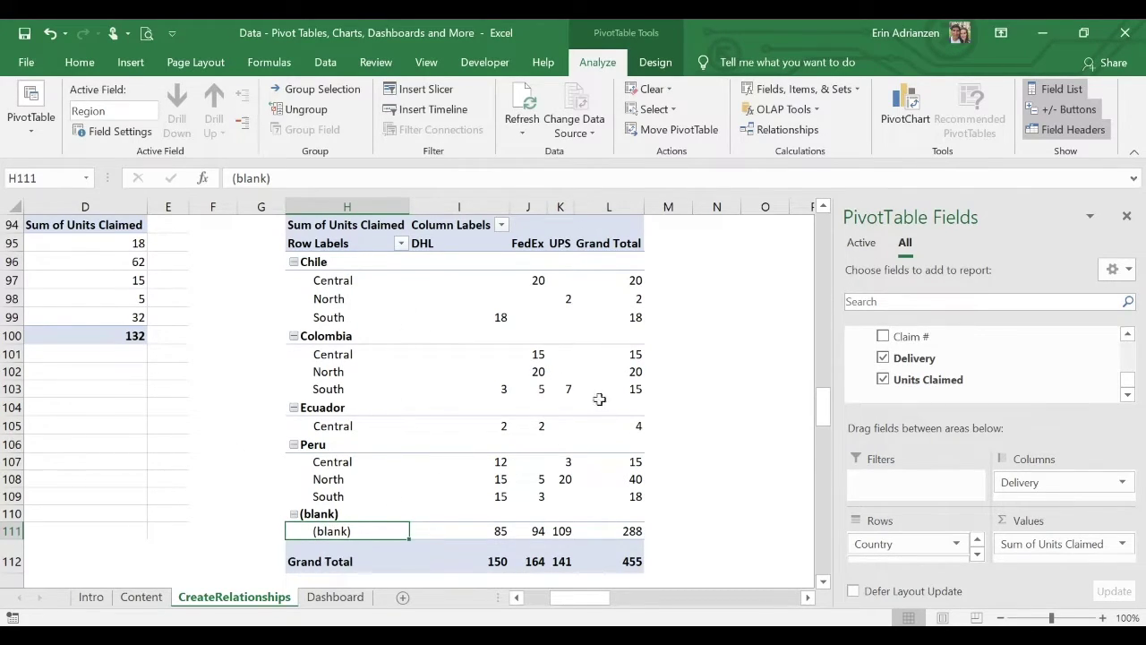
{"action": "mouse_move", "coordinate": [589, 350]}
{"action": "mouse_move", "coordinate": [485, 309]}
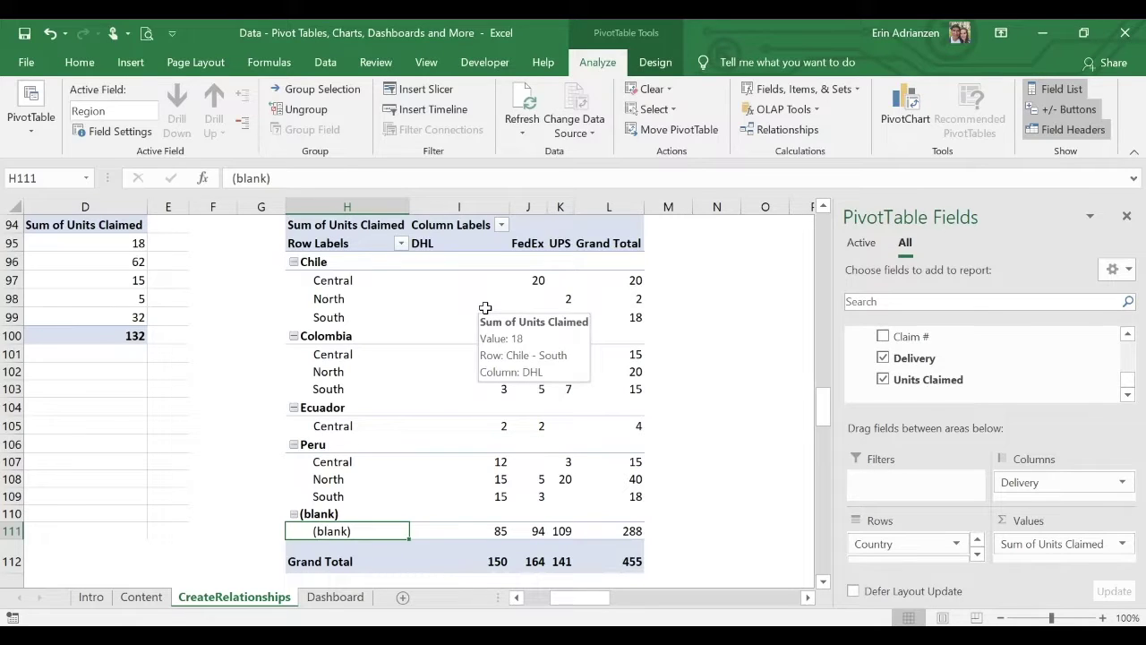
{"action": "left_click", "coordinate": [402, 244]}
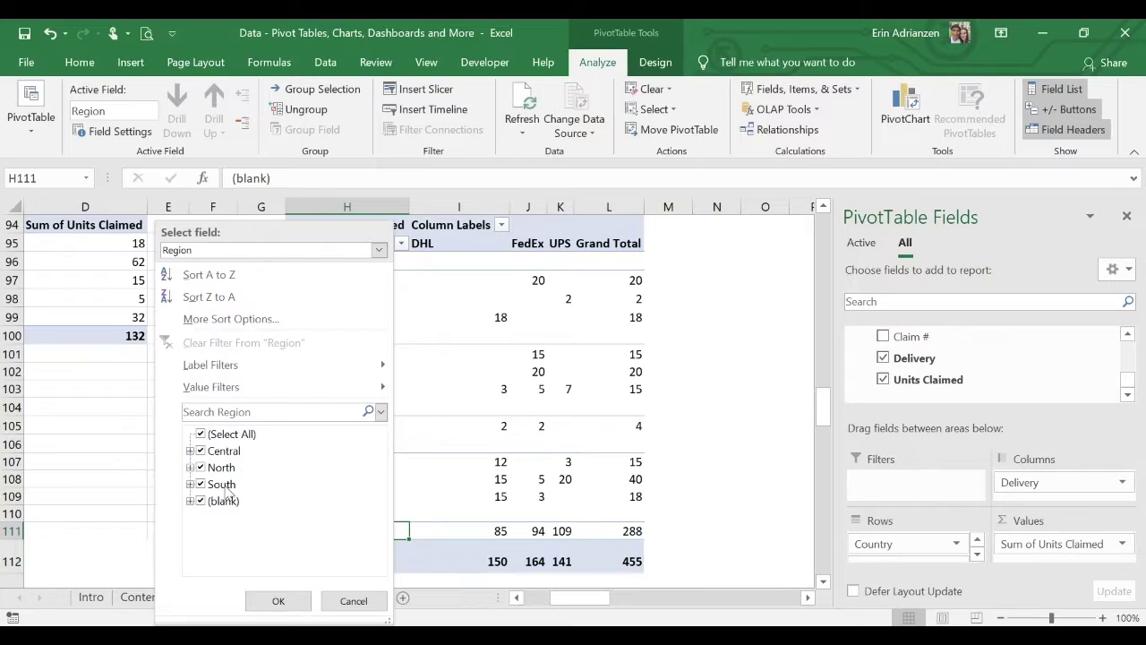
{"action": "left_click", "coordinate": [203, 504]}
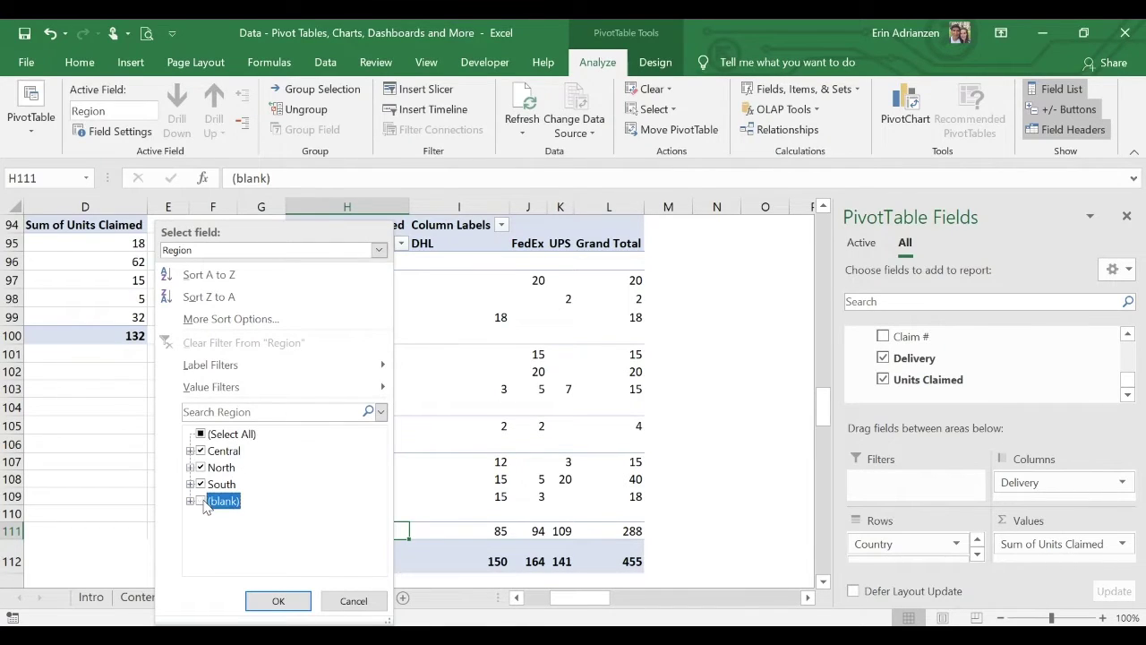
{"action": "left_click", "coordinate": [292, 603]}
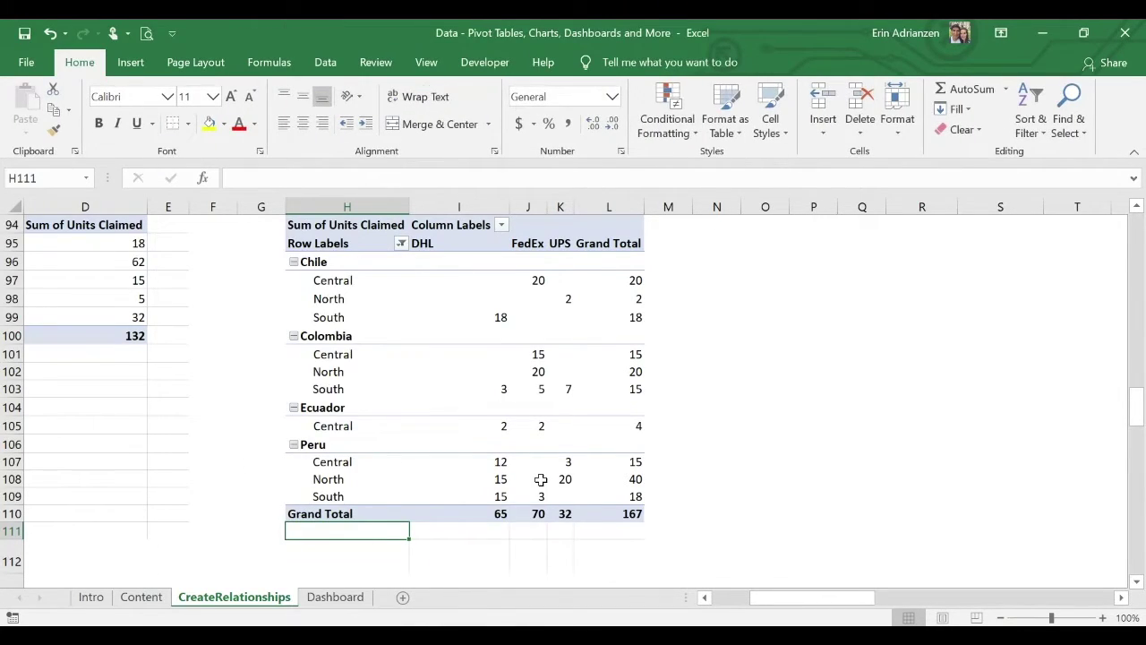
Show the second PivotTable in tabular form and close the PivotTable field list.
{"action": "left_click", "coordinate": [528, 318]}
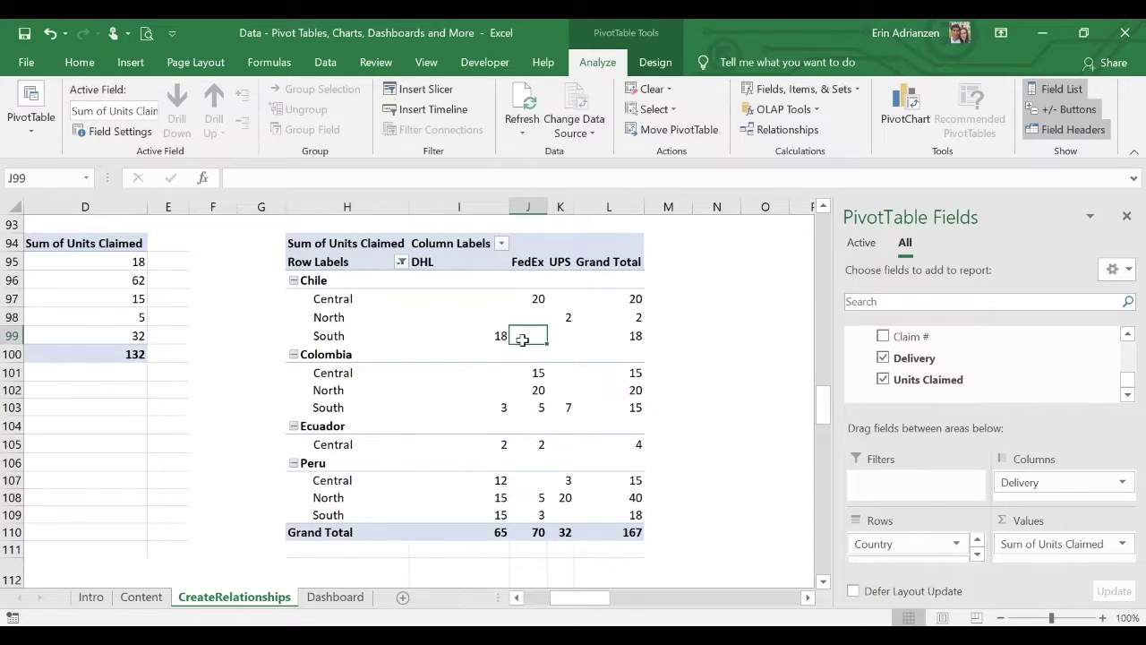
{"action": "left_click", "coordinate": [656, 62]}
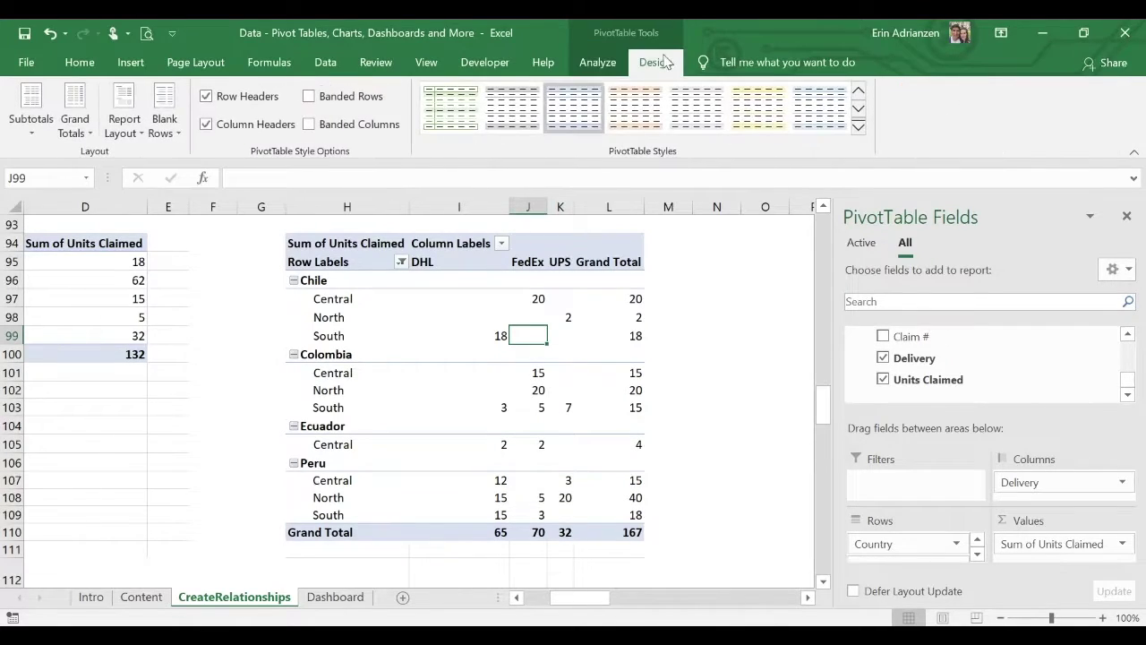
{"action": "left_click", "coordinate": [133, 139]}
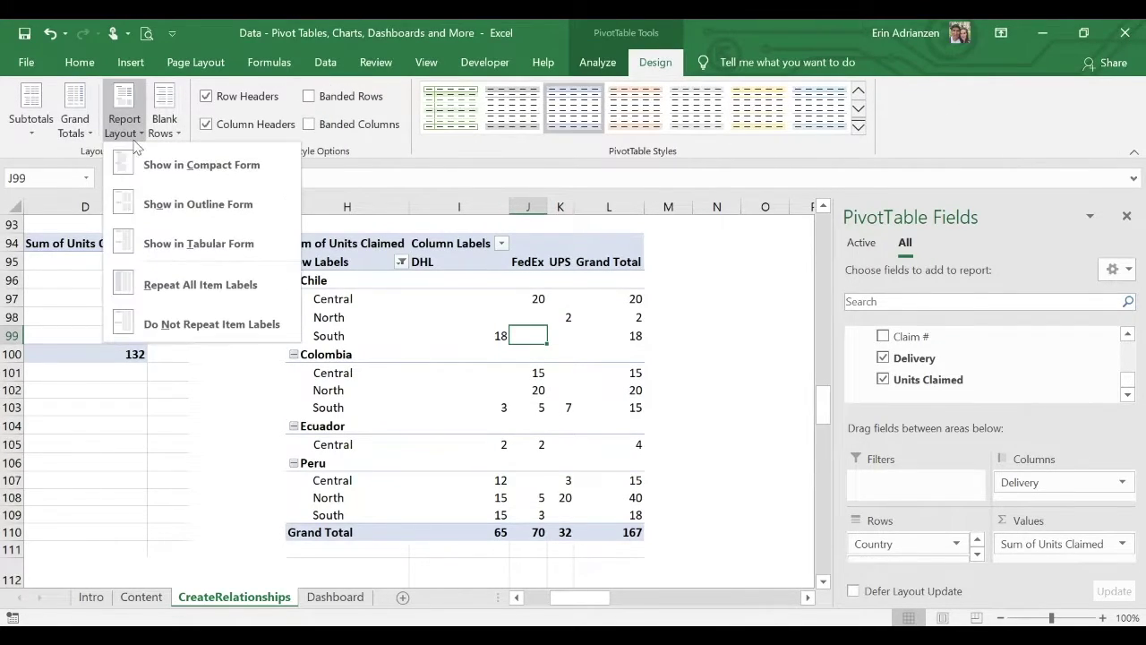
{"action": "left_click", "coordinate": [222, 251]}
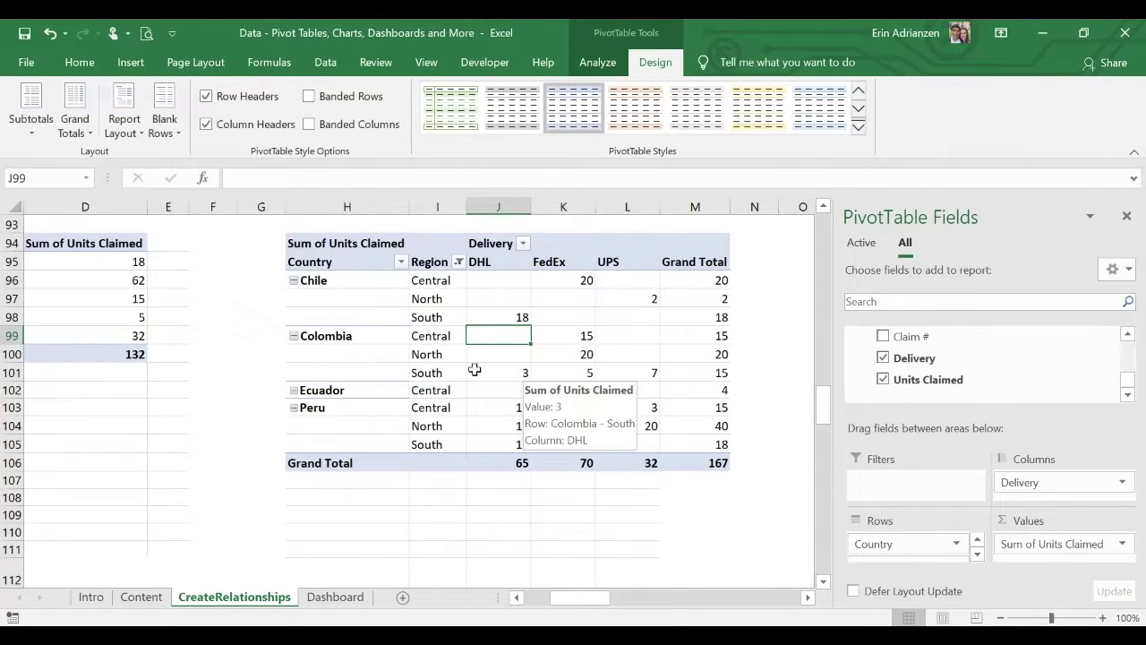
{"action": "scroll", "coordinate": [475, 371], "scroll_direction": "left", "scroll_amount": 3}
{"action": "scroll", "coordinate": [475, 370], "scroll_direction": "up", "scroll_amount": 1}
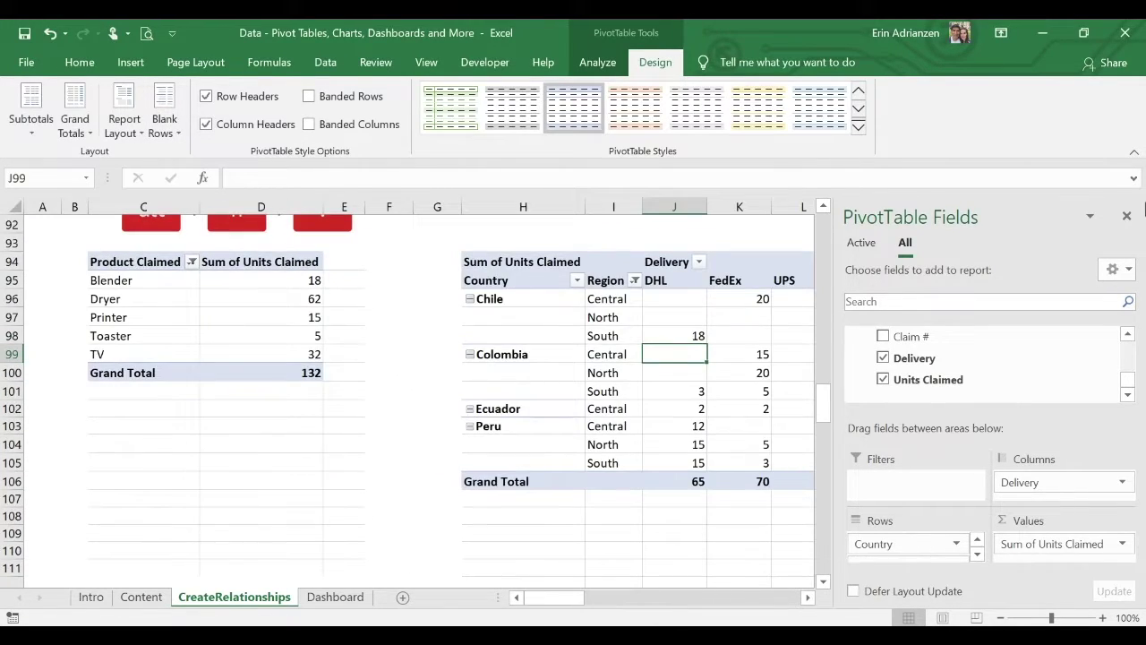
{"action": "left_click", "coordinate": [1128, 218]}
Start a Greater Than highlight rule for the DHL, FedEx and UPS values in J96:L105, leaving out the grand totals.
{"action": "scroll", "coordinate": [681, 334], "scroll_direction": "up", "scroll_amount": 2}
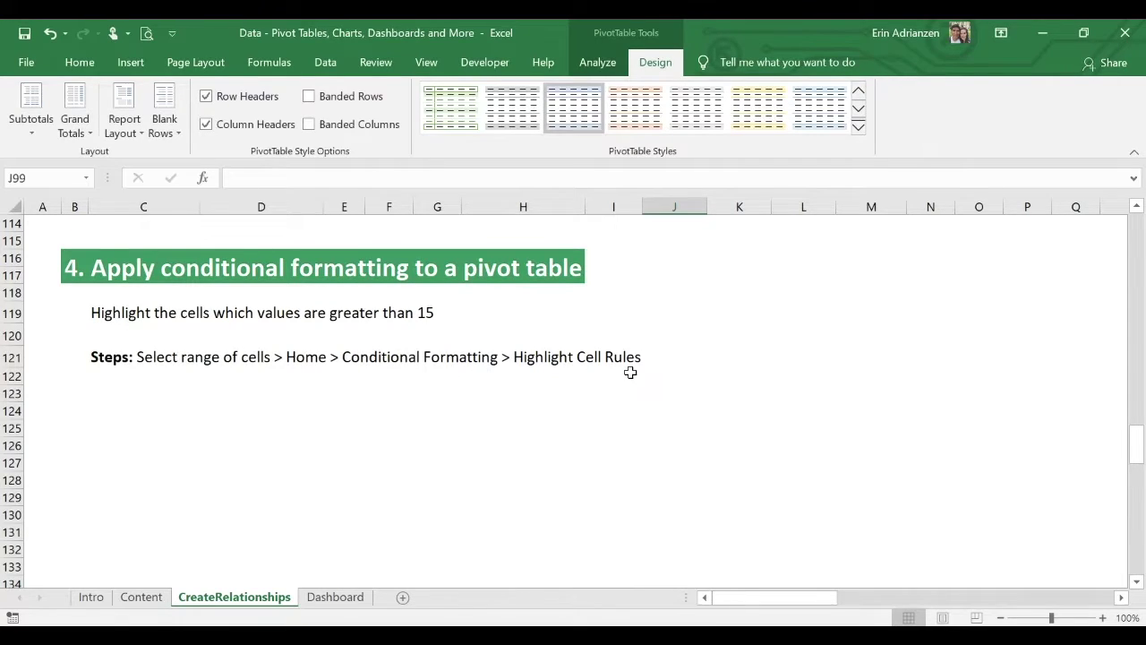
{"action": "scroll", "coordinate": [467, 342], "scroll_direction": "up", "scroll_amount": 15}
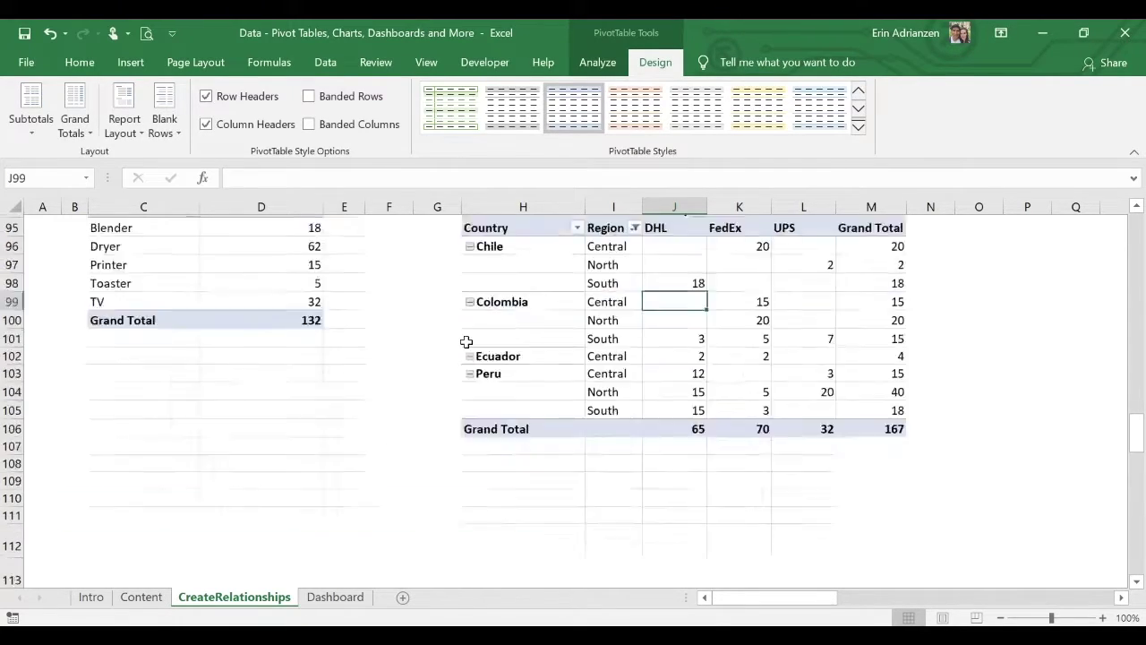
{"action": "scroll", "coordinate": [467, 342], "scroll_direction": "down", "scroll_amount": 8}
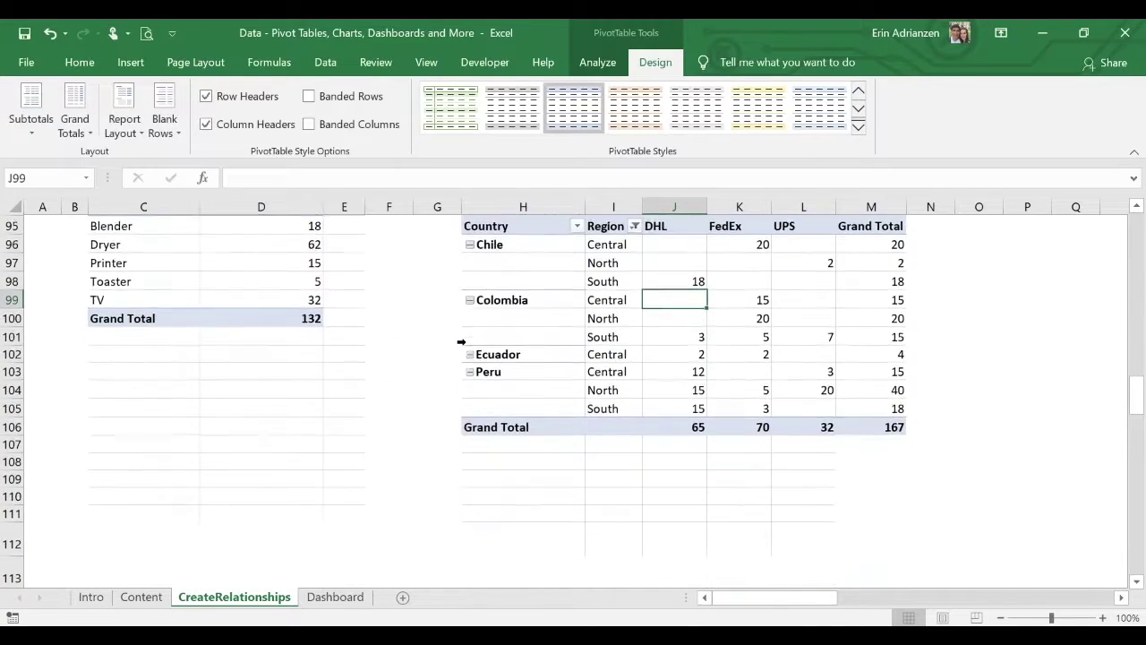
{"action": "scroll", "coordinate": [634, 357], "scroll_direction": "up", "scroll_amount": 1}
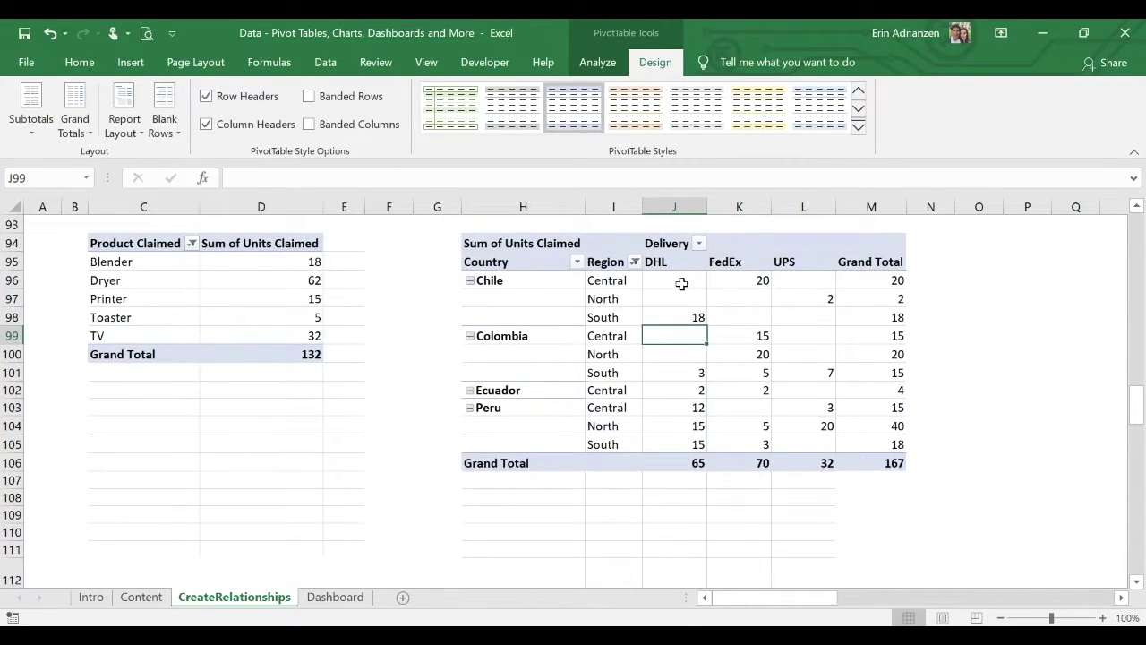
{"action": "left_click_drag", "start_coordinate": [681, 285], "coordinate": [812, 440]}
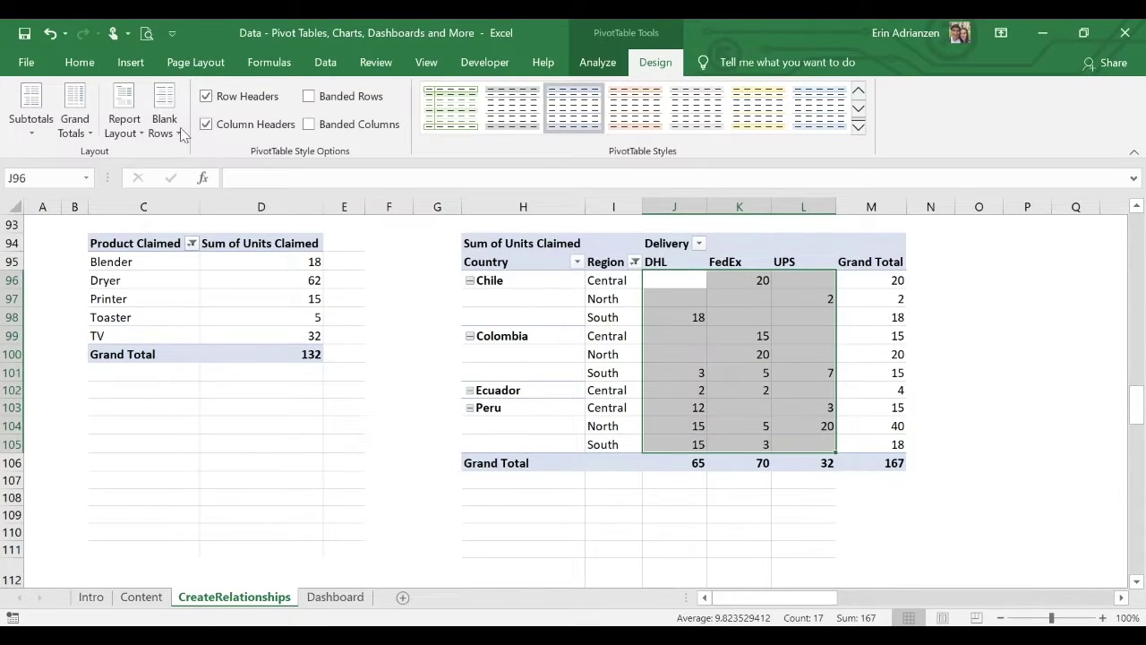
{"action": "left_click", "coordinate": [85, 62]}
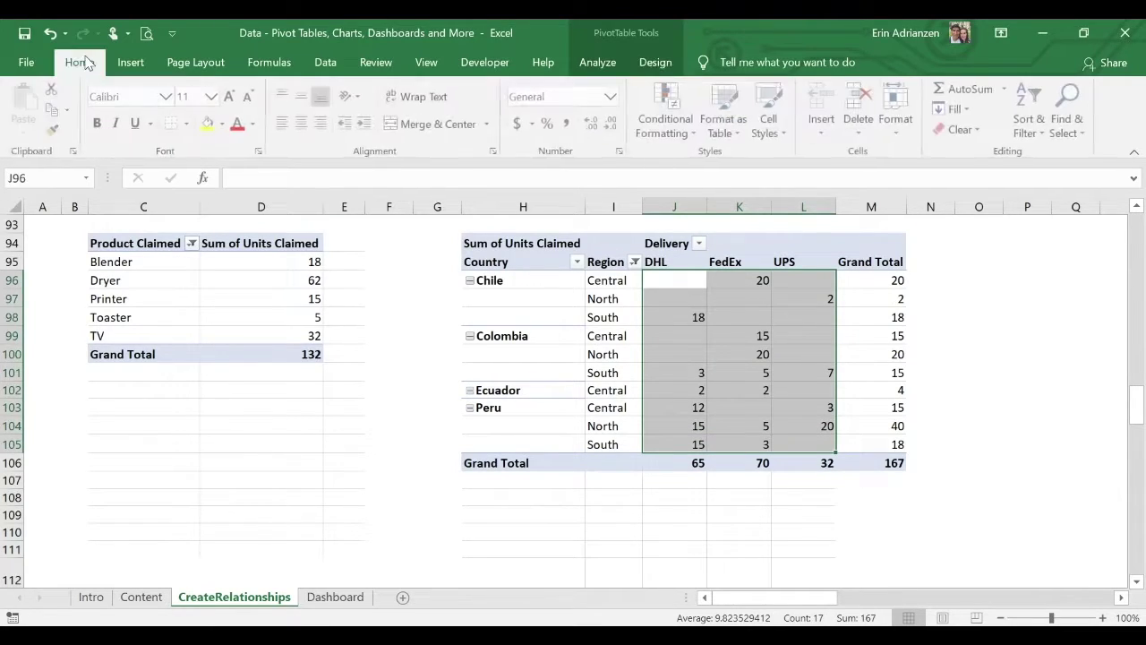
{"action": "left_click", "coordinate": [667, 112]}
{"action": "mouse_move", "coordinate": [729, 165]}
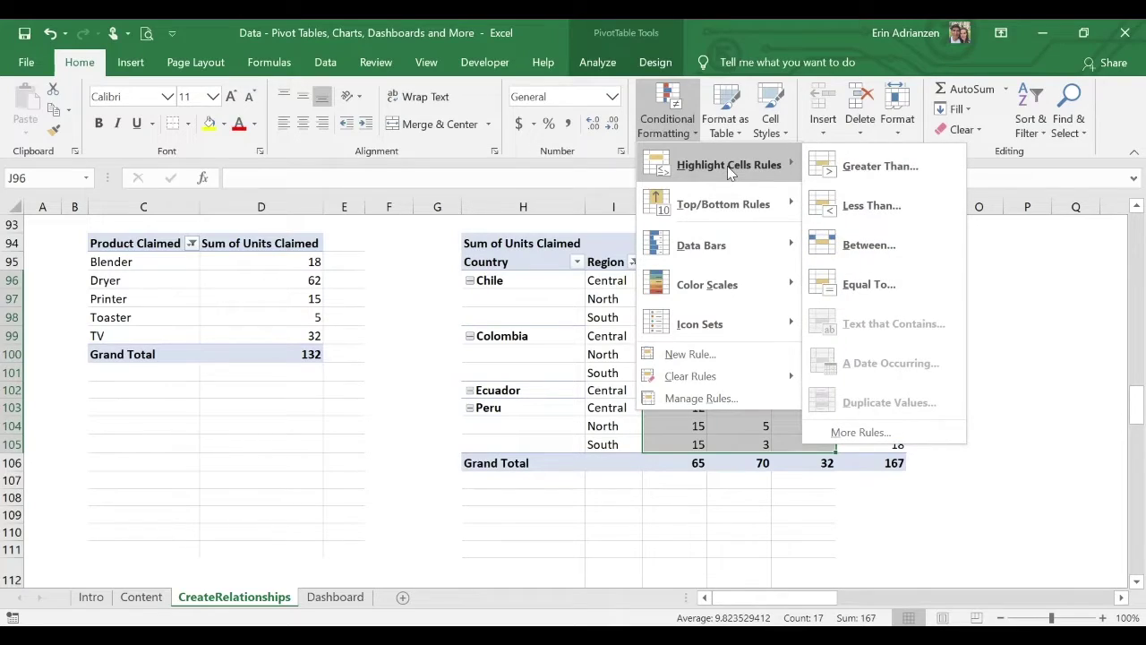
{"action": "left_click", "coordinate": [881, 166]}
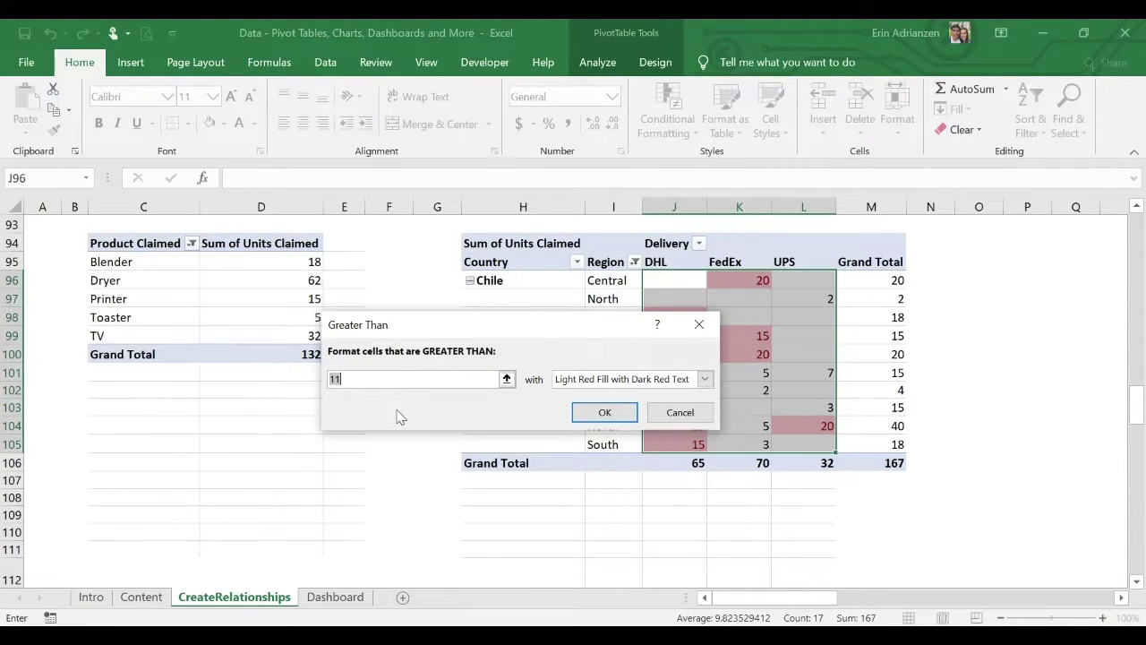
Set the rule's threshold to 15 with Light Red Fill with Dark Red Text, and apply it to the selected cells.
{"action": "scroll", "coordinate": [427, 496], "scroll_direction": "down", "scroll_amount": 6}
{"action": "scroll", "coordinate": [427, 496], "scroll_direction": "up", "scroll_amount": 2}
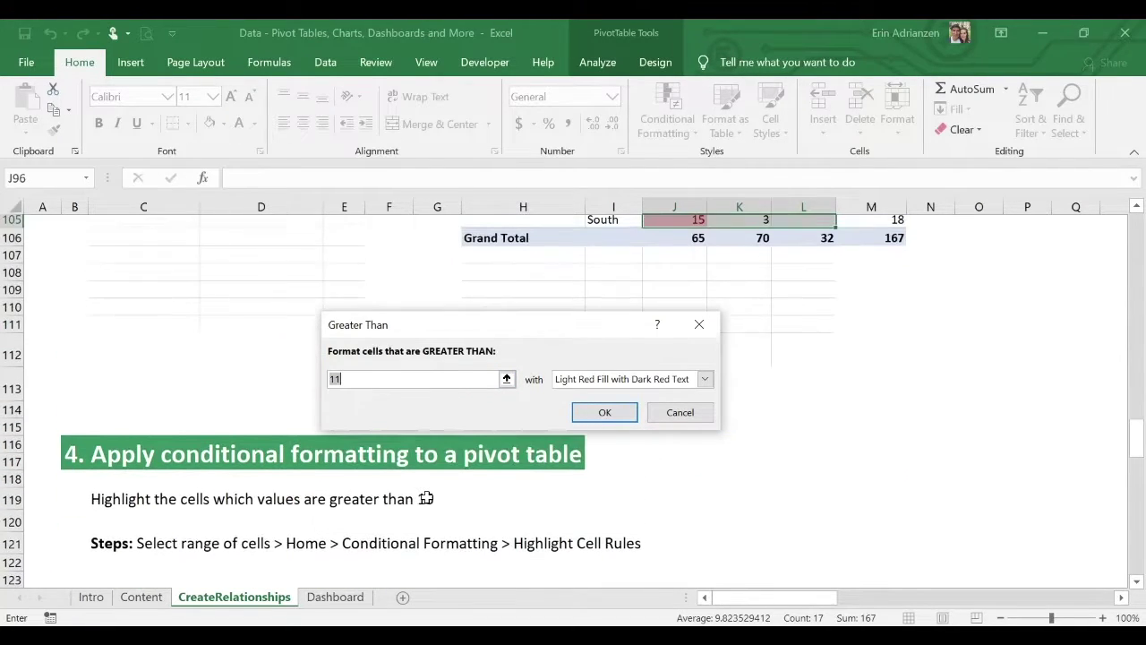
{"action": "key", "text": "BackSpace"}
{"action": "type", "text": "5"}
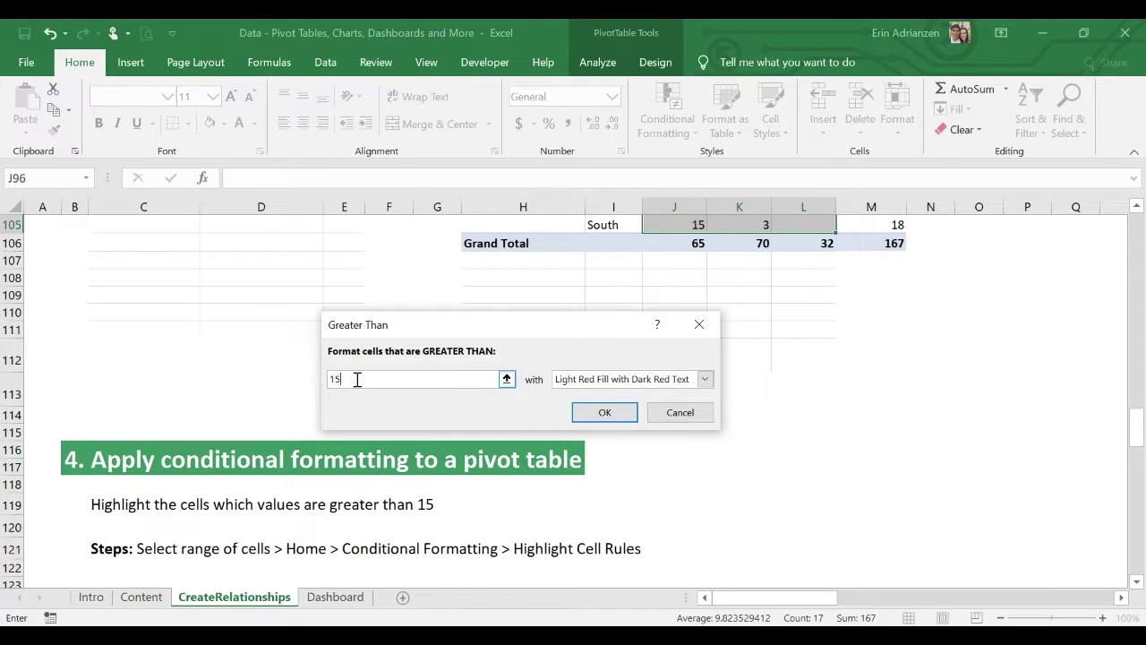
{"action": "left_click", "coordinate": [605, 413]}
{"action": "scroll", "coordinate": [872, 327], "scroll_direction": "up", "scroll_amount": 4}
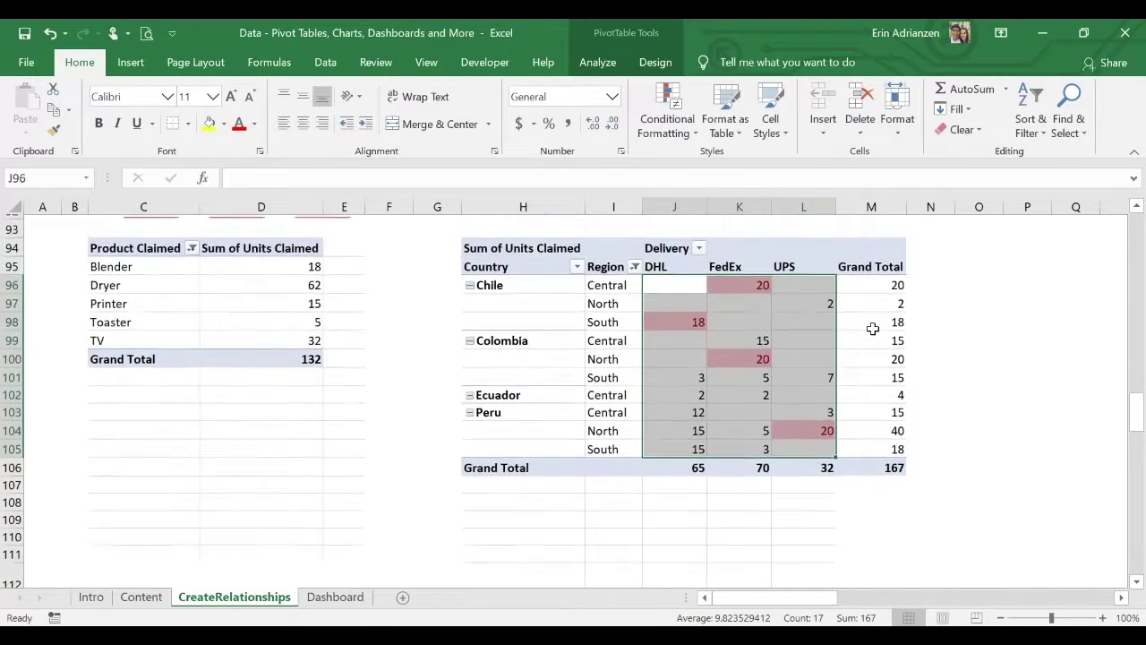
{"action": "scroll", "coordinate": [872, 328], "scroll_direction": "up", "scroll_amount": 1}
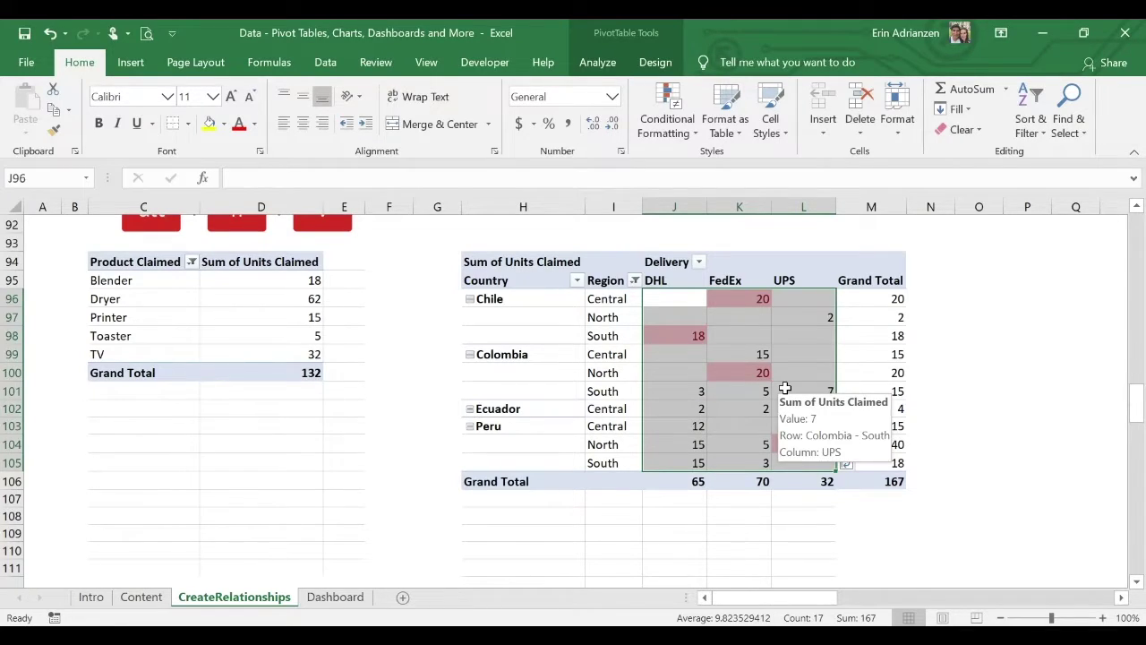
{"action": "left_click", "coordinate": [757, 393]}
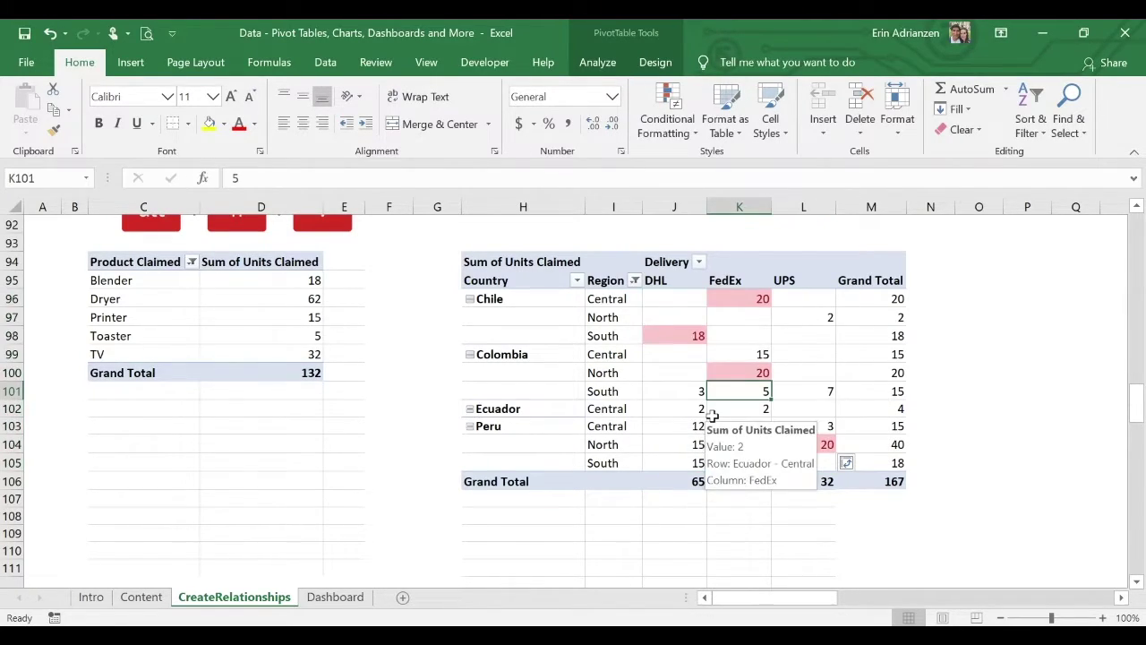
Insert a 3-D Pie PivotChart from the Product Claimed PivotTable.
{"action": "scroll", "coordinate": [711, 416], "scroll_direction": "down", "scroll_amount": 2}
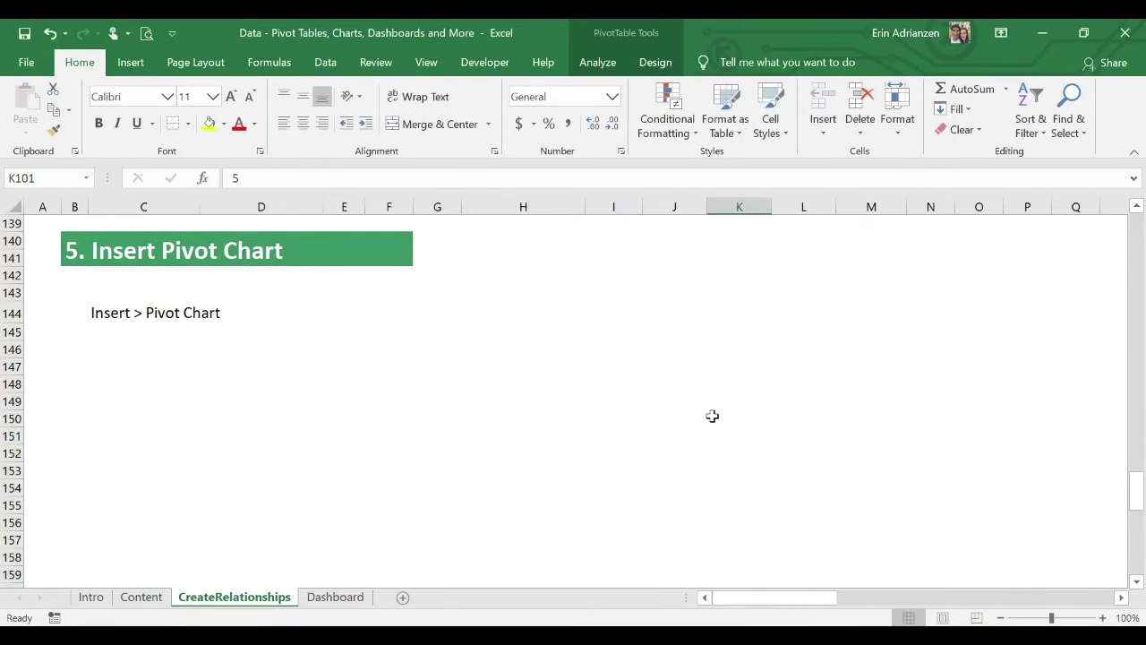
{"action": "scroll", "coordinate": [521, 341], "scroll_direction": "up", "scroll_amount": 17}
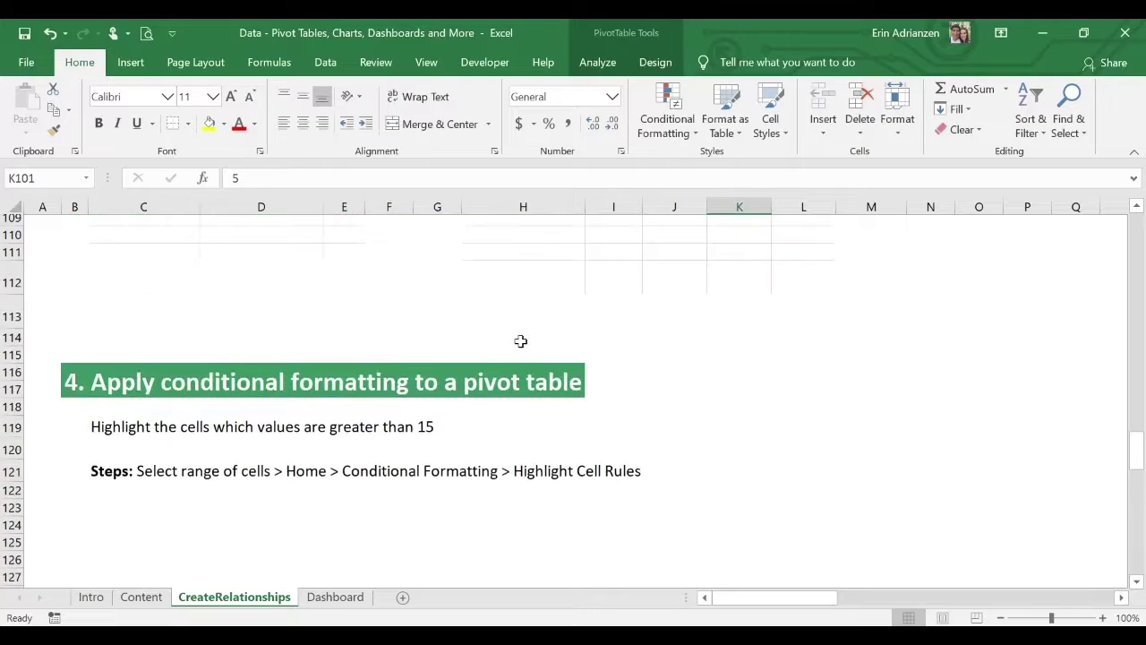
{"action": "scroll", "coordinate": [520, 341], "scroll_direction": "up", "scroll_amount": 1}
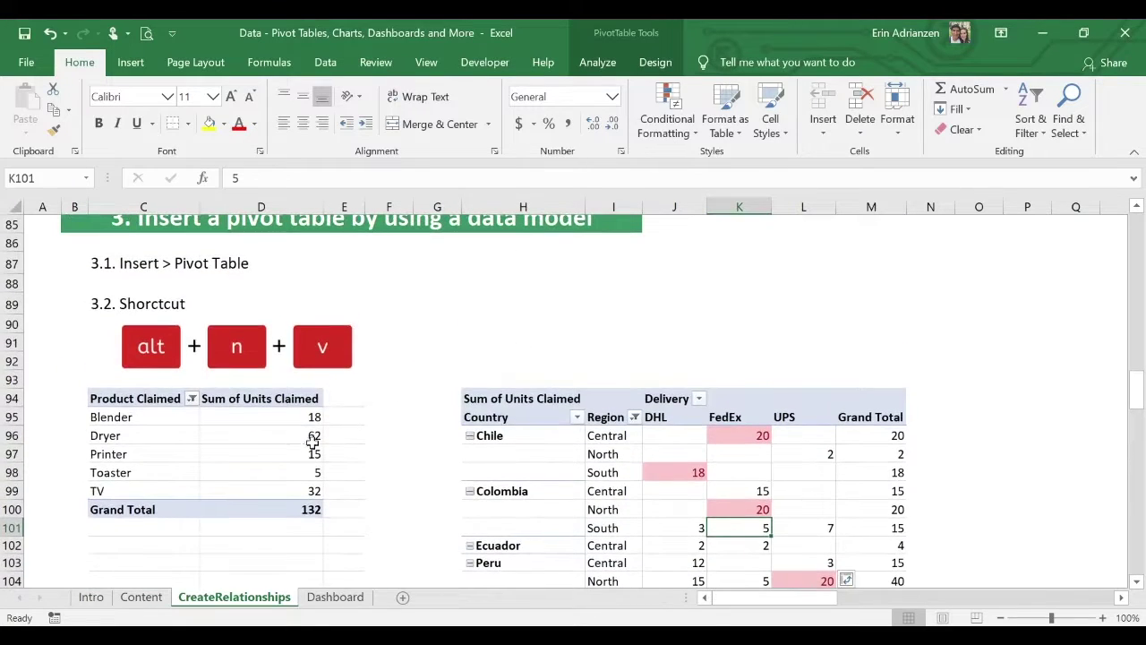
{"action": "left_click", "coordinate": [246, 439]}
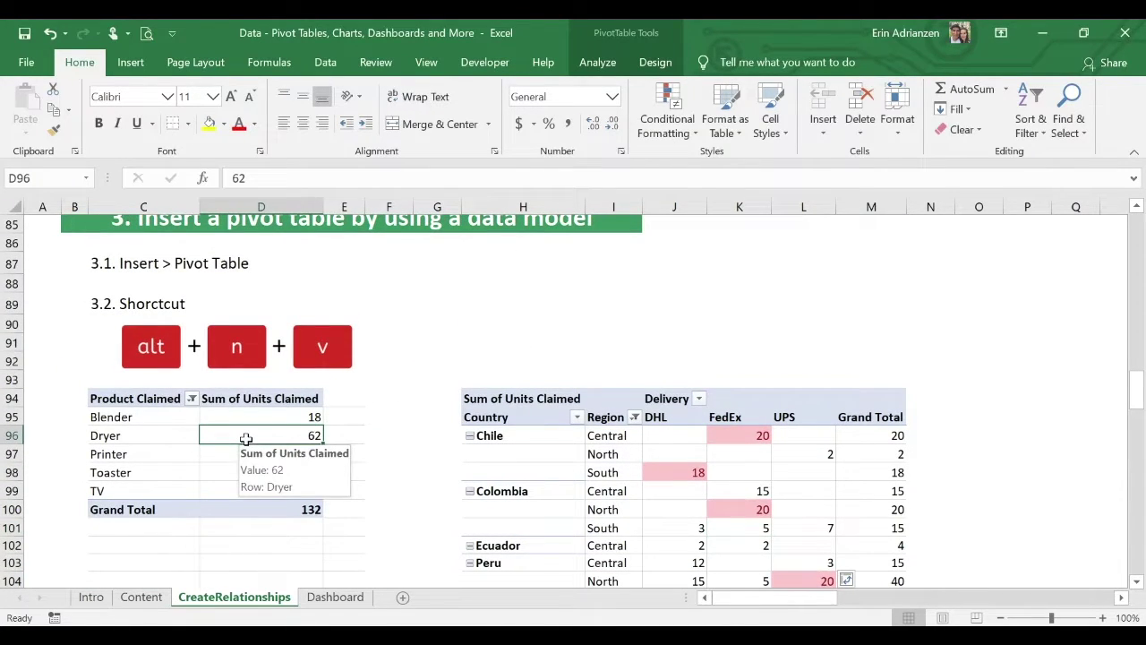
{"action": "key", "text": "alt"}
{"action": "key", "text": "n"}
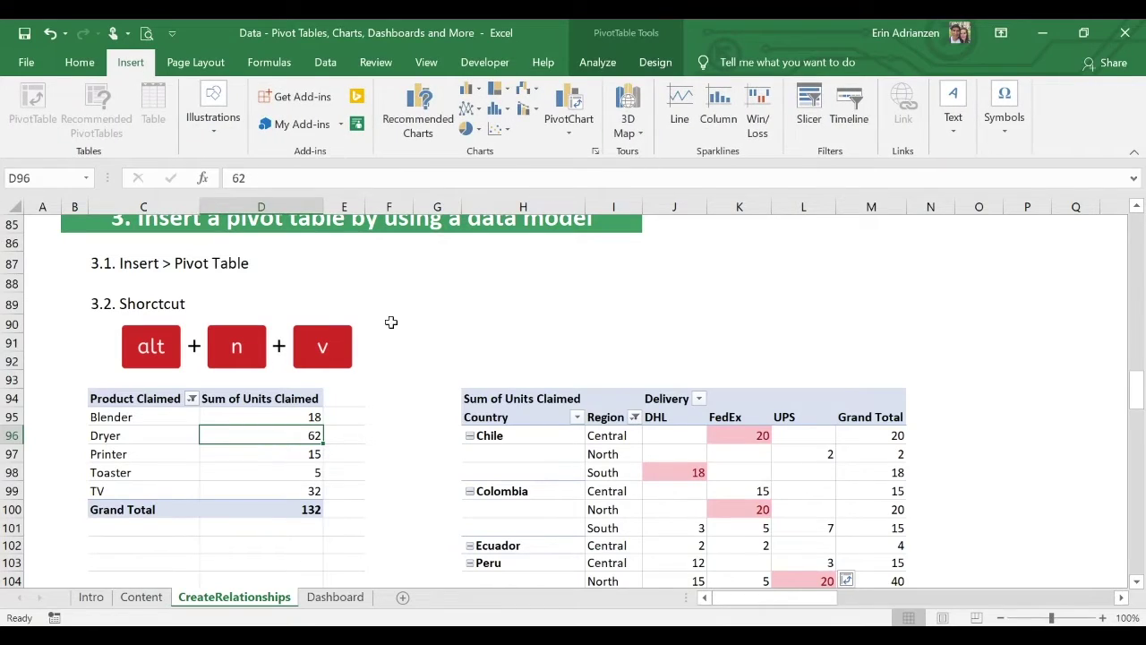
{"action": "left_click", "coordinate": [569, 126]}
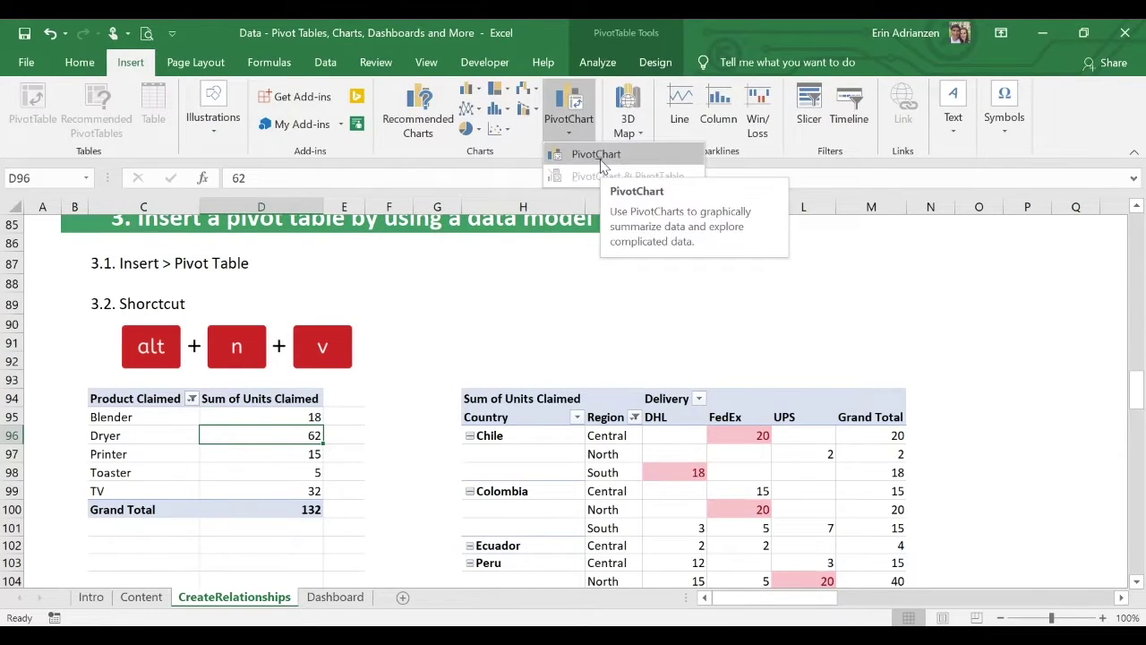
{"action": "left_click", "coordinate": [598, 156]}
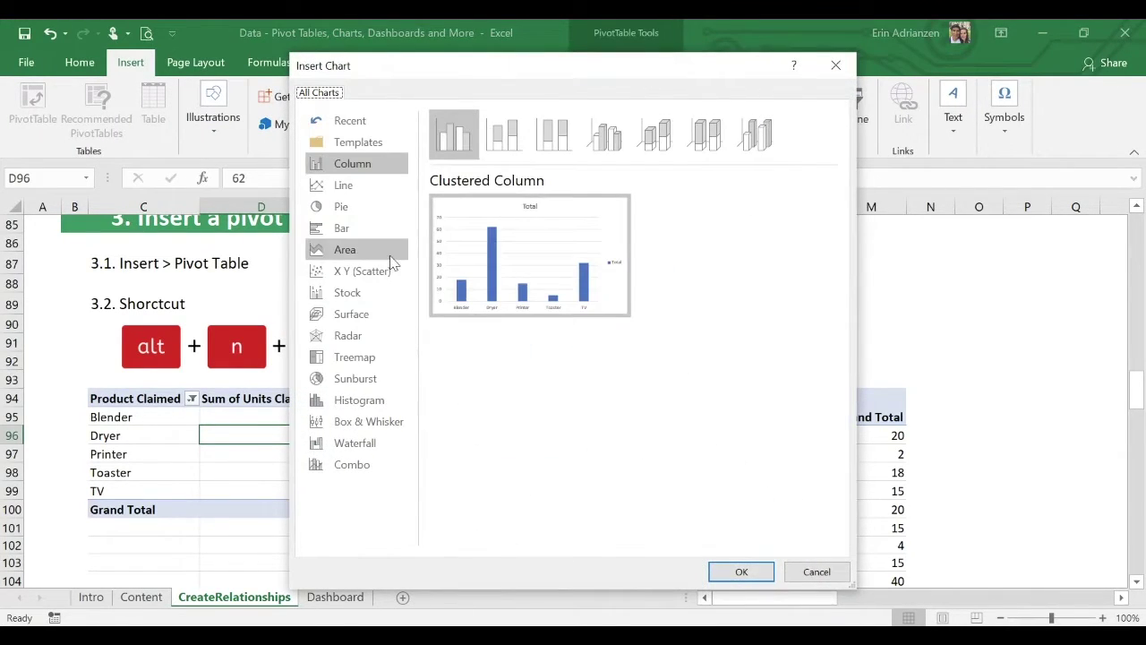
{"action": "left_click", "coordinate": [341, 206]}
{"action": "left_click", "coordinate": [504, 136]}
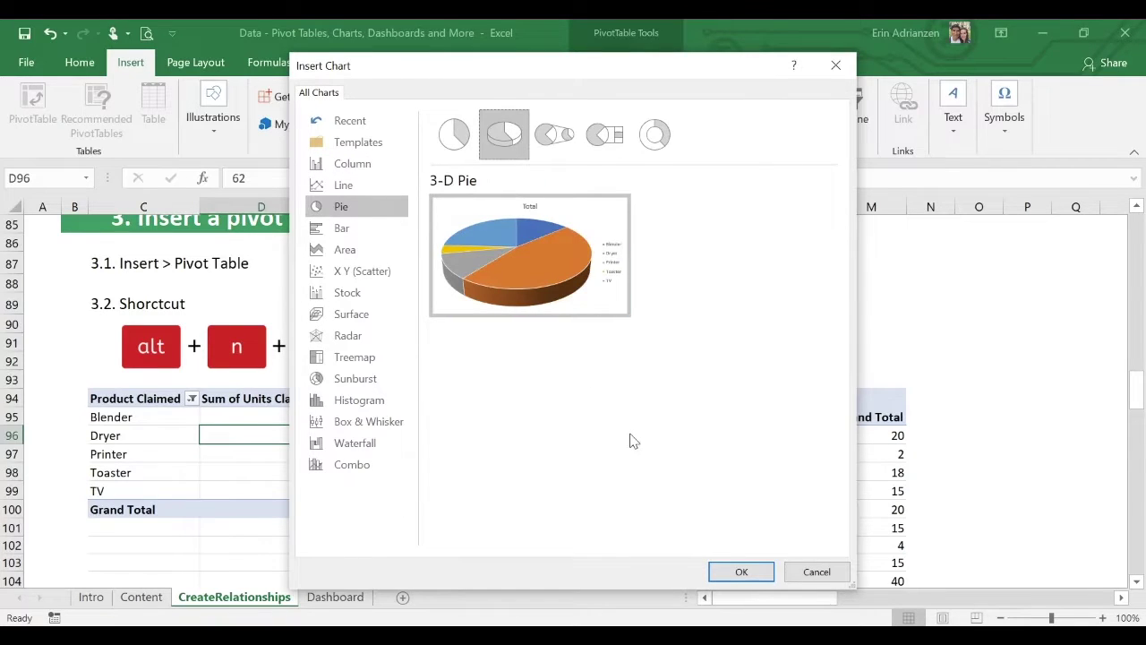
{"action": "left_click", "coordinate": [748, 571]}
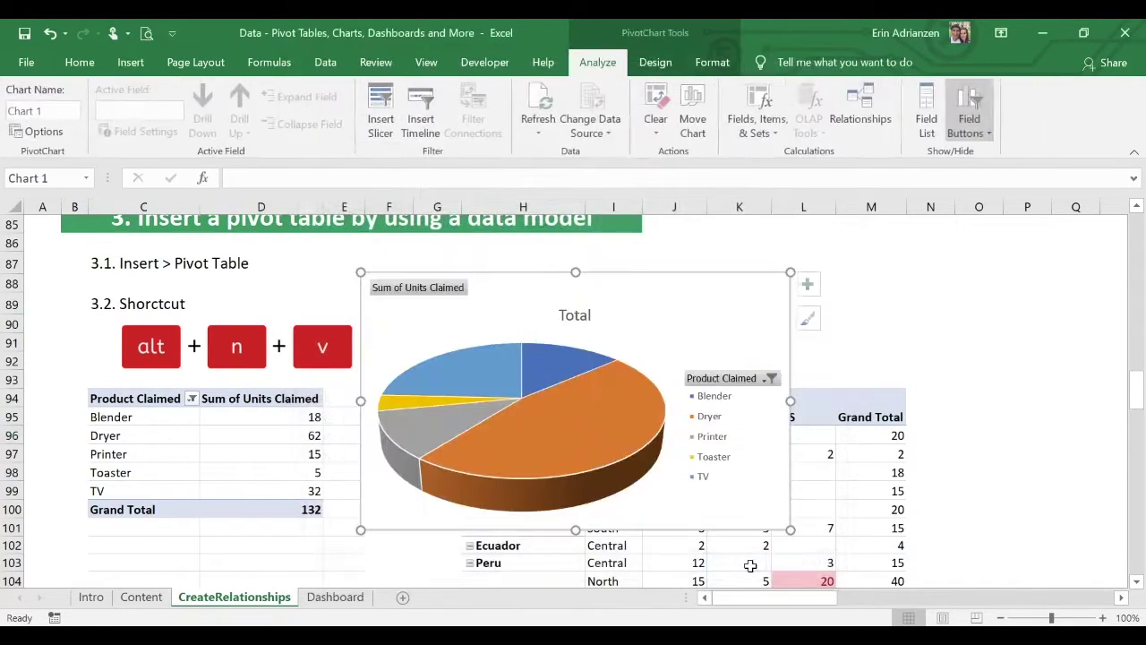
Add data labels to the pie PivotChart.
{"action": "left_click", "coordinate": [812, 284]}
{"action": "left_click", "coordinate": [851, 349]}
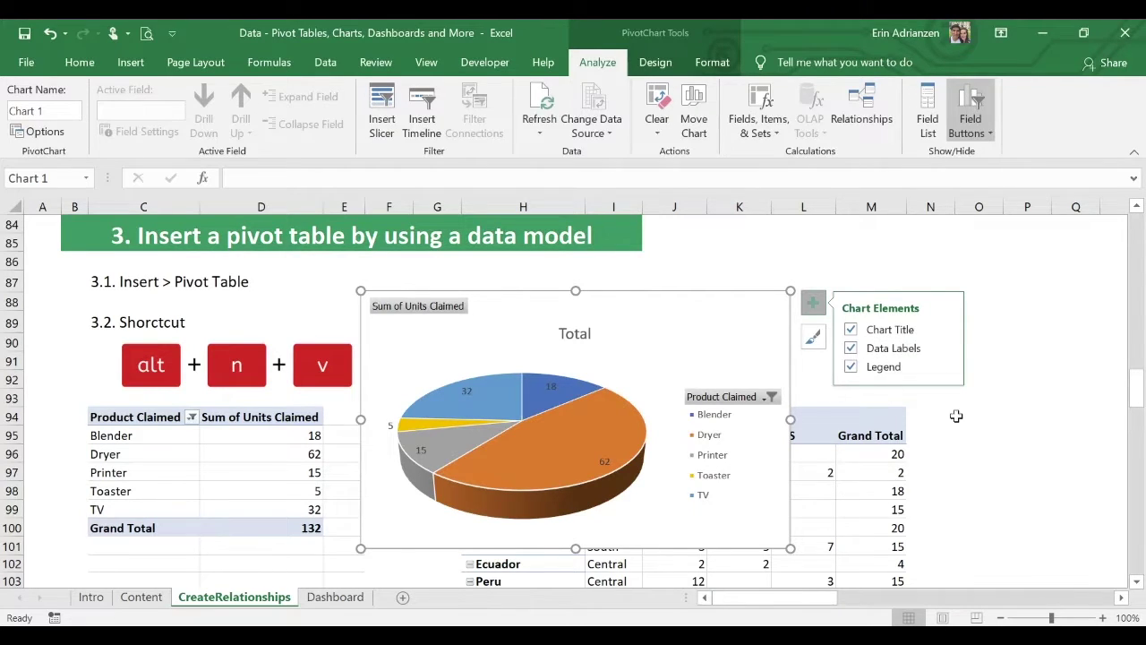
{"action": "left_click", "coordinate": [1008, 430]}
Move the pie PivotChart down the sheet to sit just below the "Insert > Pivot Chart" line in section 5.
{"action": "scroll", "coordinate": [786, 383], "scroll_direction": "down", "scroll_amount": 1}
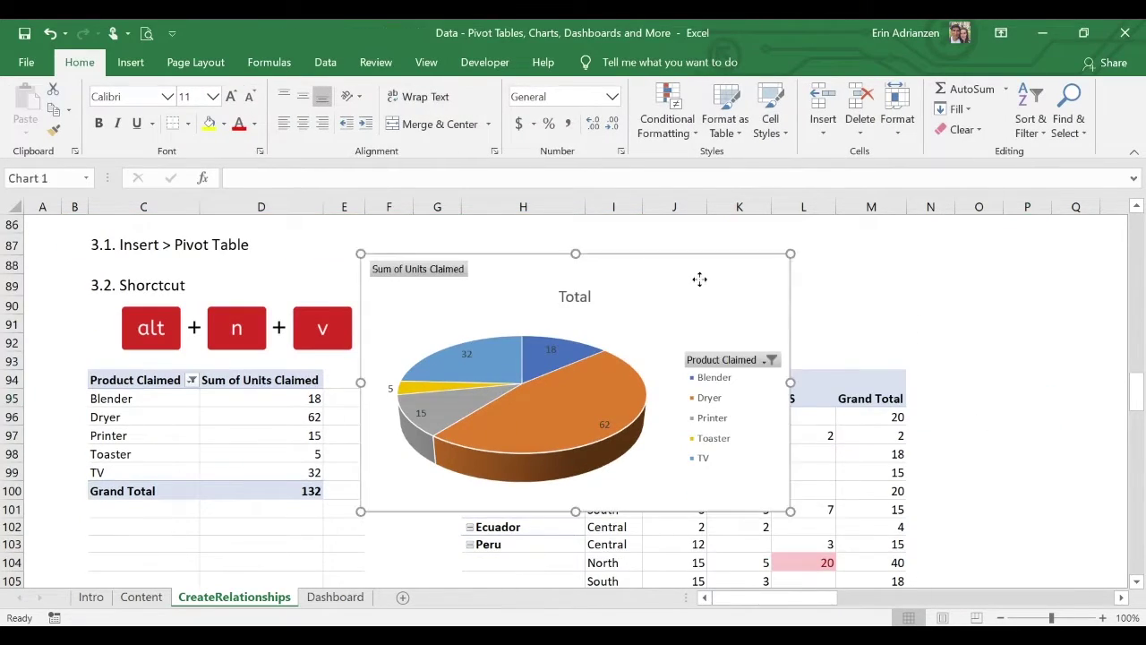
{"action": "left_click_drag", "start_coordinate": [698, 276], "coordinate": [568, 399]}
{"action": "scroll", "coordinate": [567, 400], "scroll_direction": "down", "scroll_amount": 2}
{"action": "left_click_drag", "start_coordinate": [548, 257], "coordinate": [429, 440]}
{"action": "scroll", "coordinate": [439, 439], "scroll_direction": "down", "scroll_amount": 3}
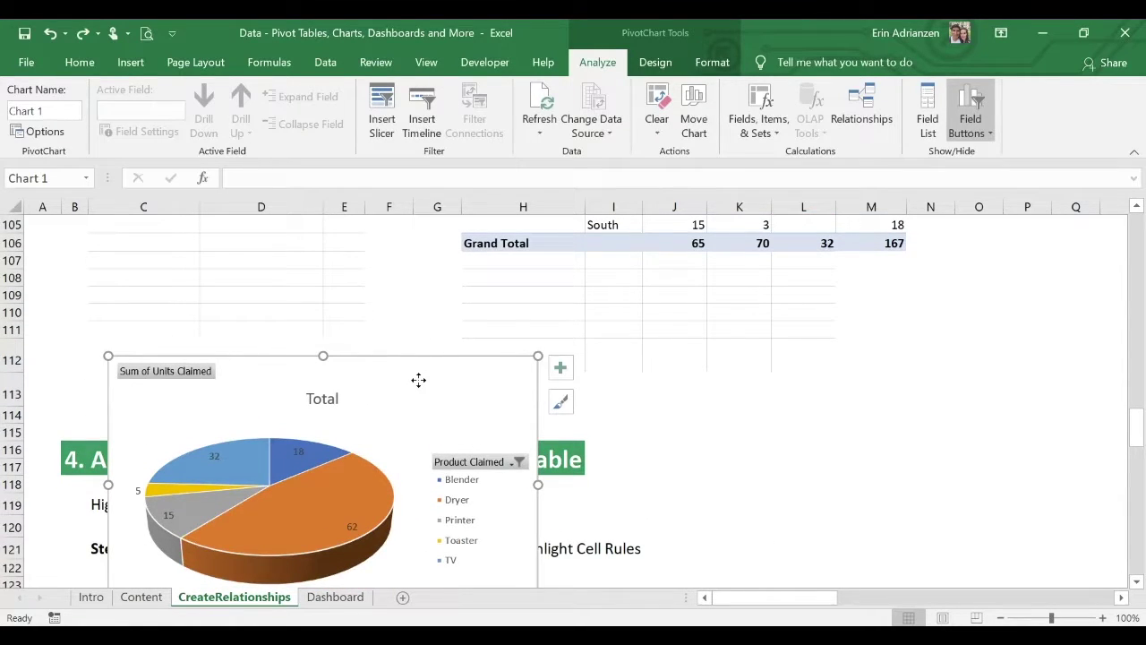
{"action": "scroll", "coordinate": [418, 381], "scroll_direction": "down", "scroll_amount": 3}
{"action": "left_click_drag", "start_coordinate": [456, 256], "coordinate": [435, 441]}
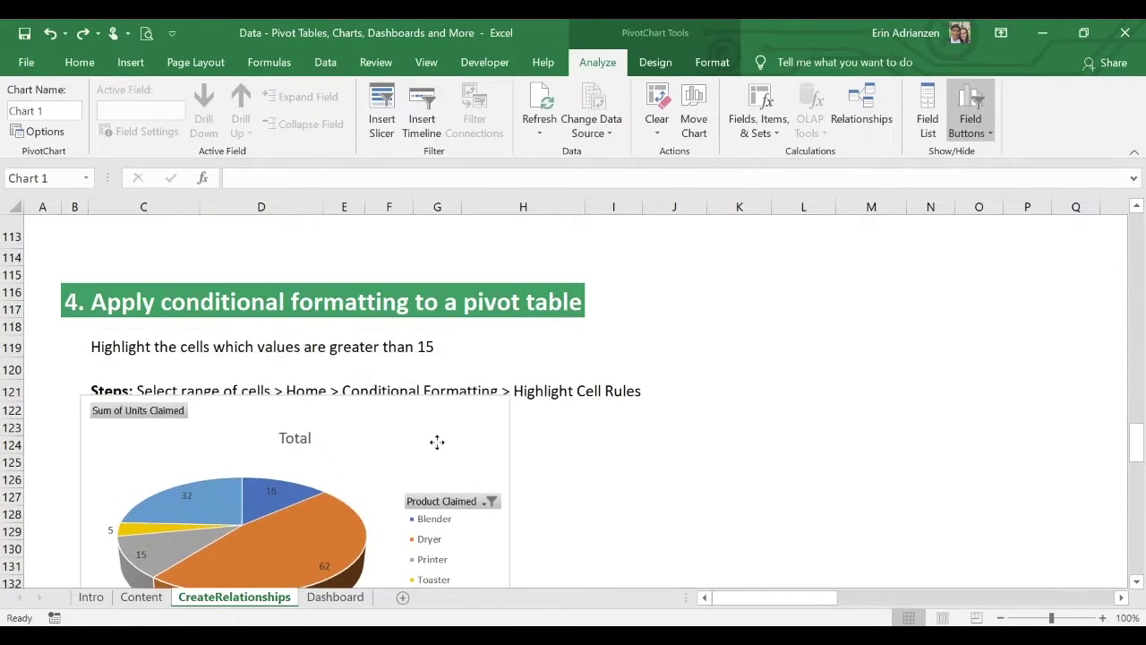
{"action": "scroll", "coordinate": [437, 443], "scroll_direction": "down", "scroll_amount": 3}
{"action": "left_click_drag", "start_coordinate": [445, 275], "coordinate": [440, 314]}
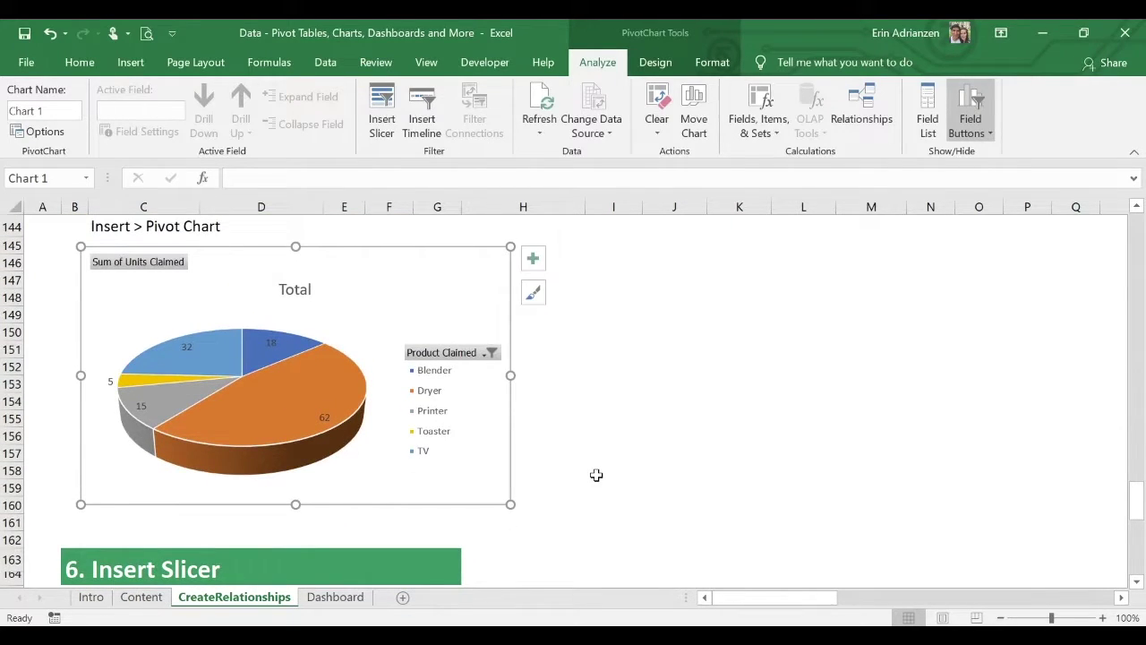
Insert a Stacked Column PivotChart from the second PivotTable, with units claimed by country, region and delivery.
{"action": "scroll", "coordinate": [719, 439], "scroll_direction": "up", "scroll_amount": 13}
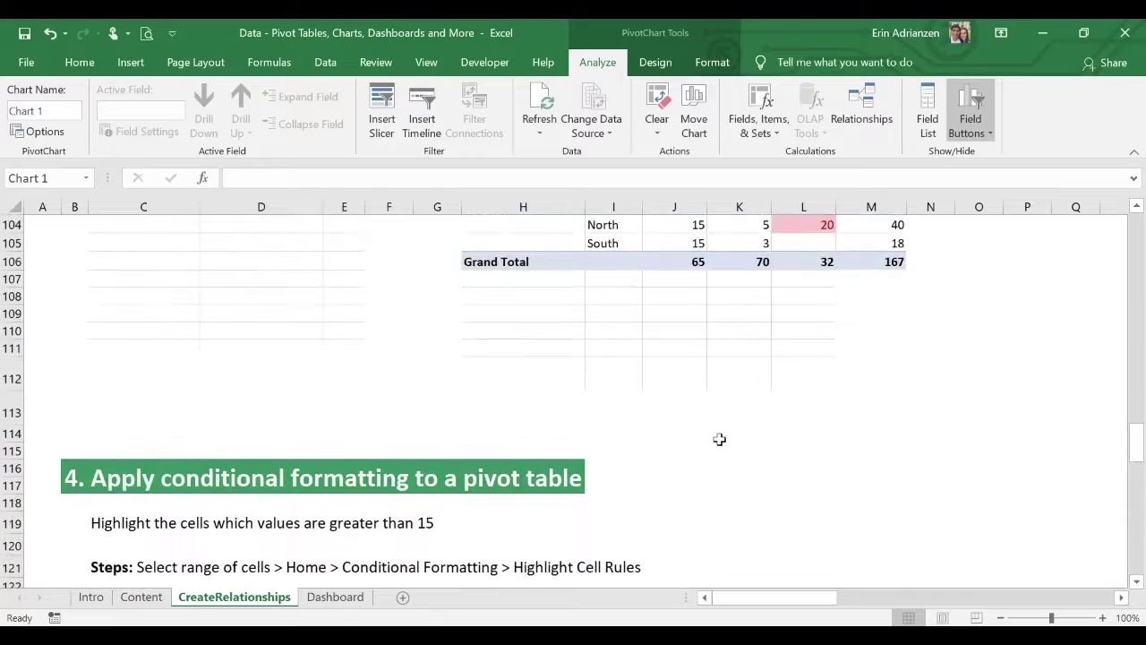
{"action": "scroll", "coordinate": [644, 358], "scroll_direction": "up", "scroll_amount": 4}
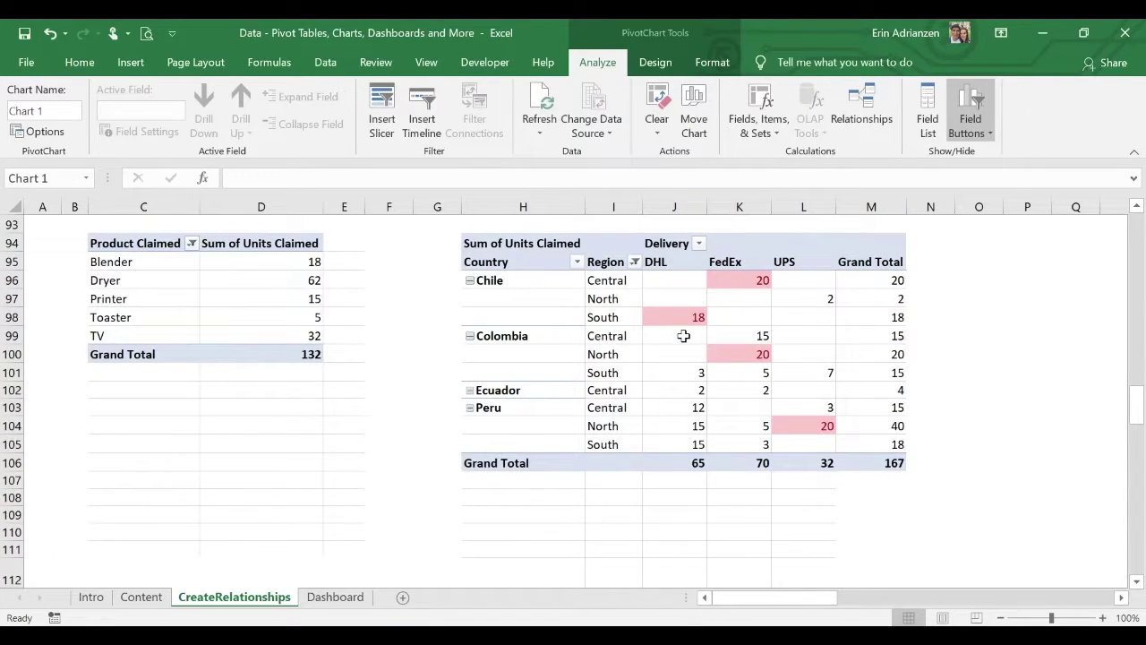
{"action": "left_click", "coordinate": [684, 336]}
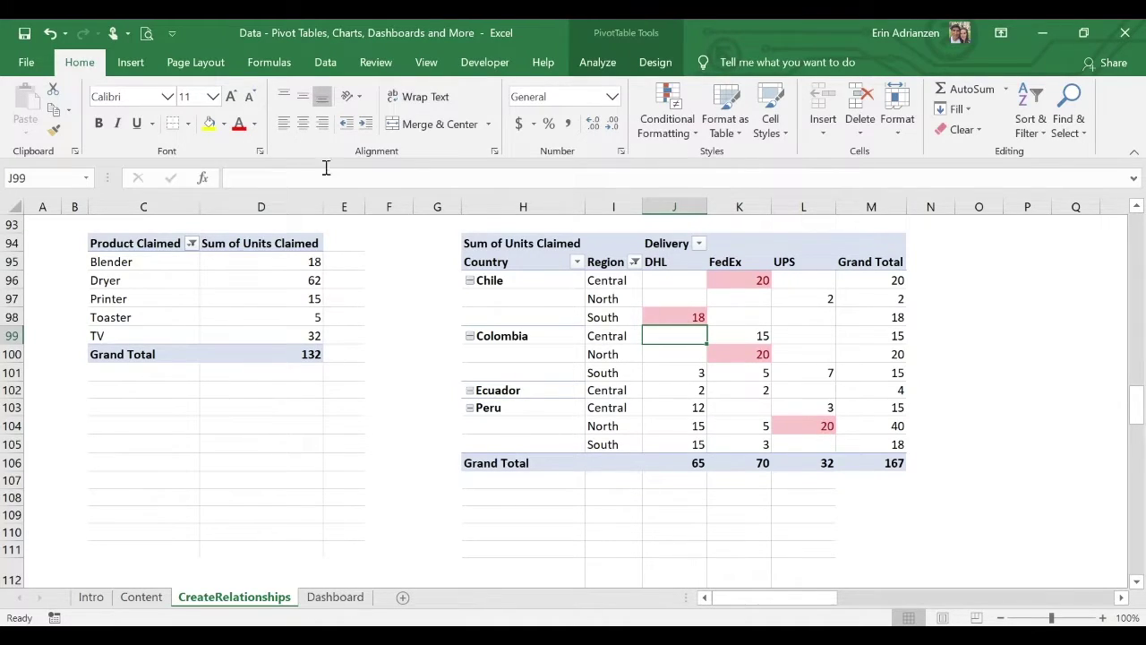
{"action": "left_click", "coordinate": [131, 62]}
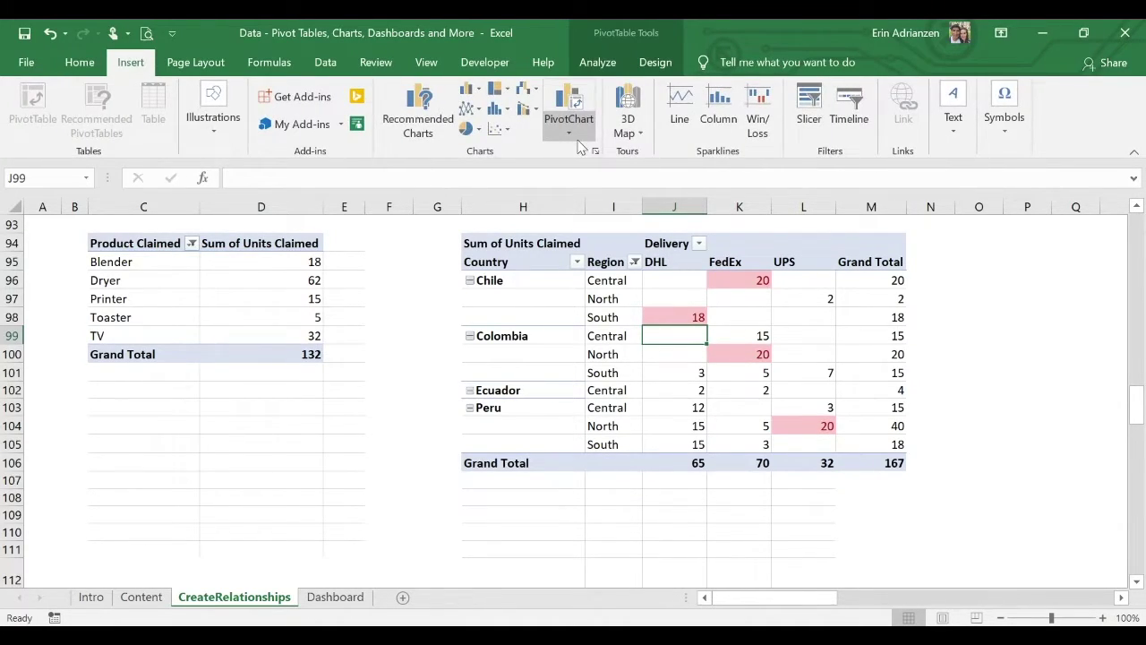
{"action": "left_click", "coordinate": [573, 135]}
{"action": "left_click", "coordinate": [602, 155]}
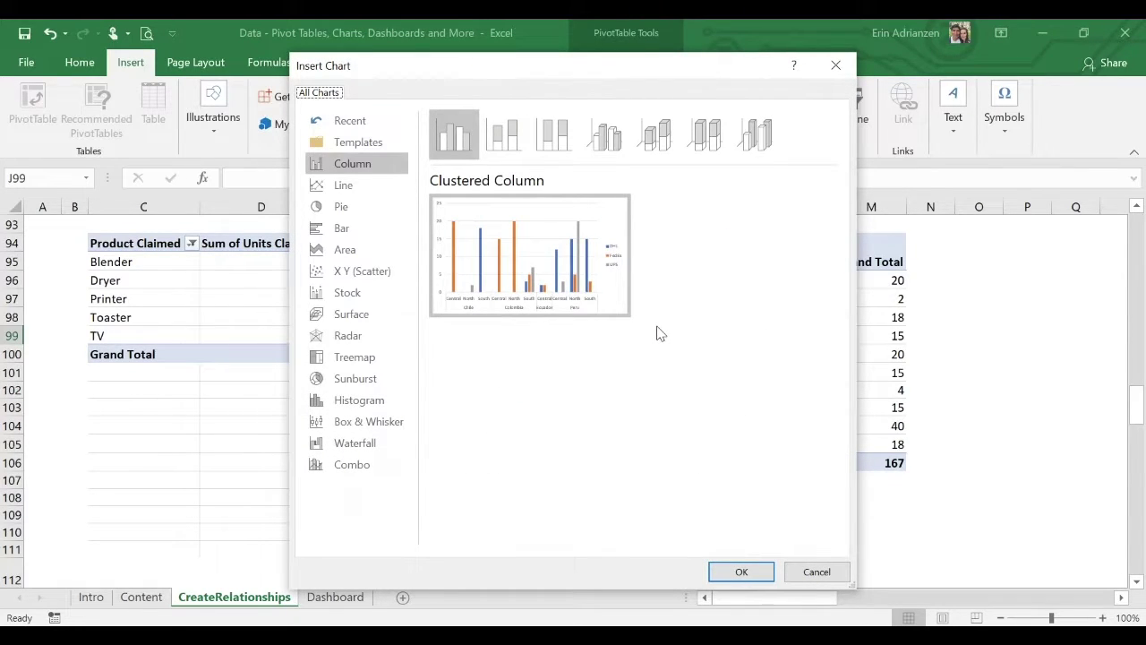
{"action": "left_click", "coordinate": [506, 134]}
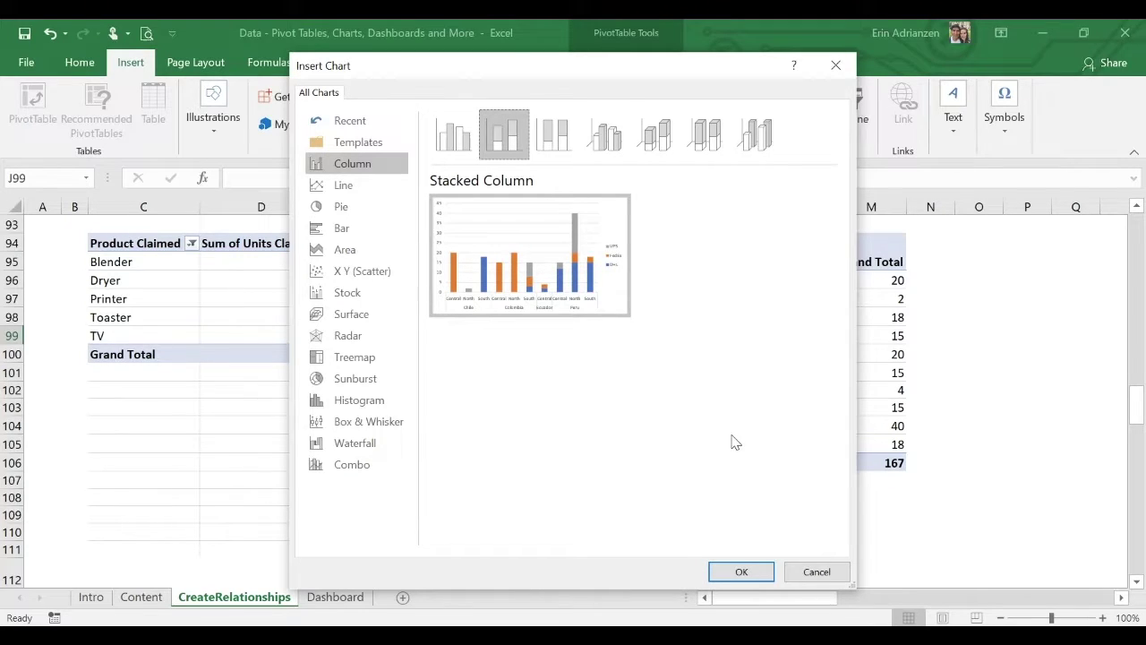
{"action": "left_click", "coordinate": [736, 571]}
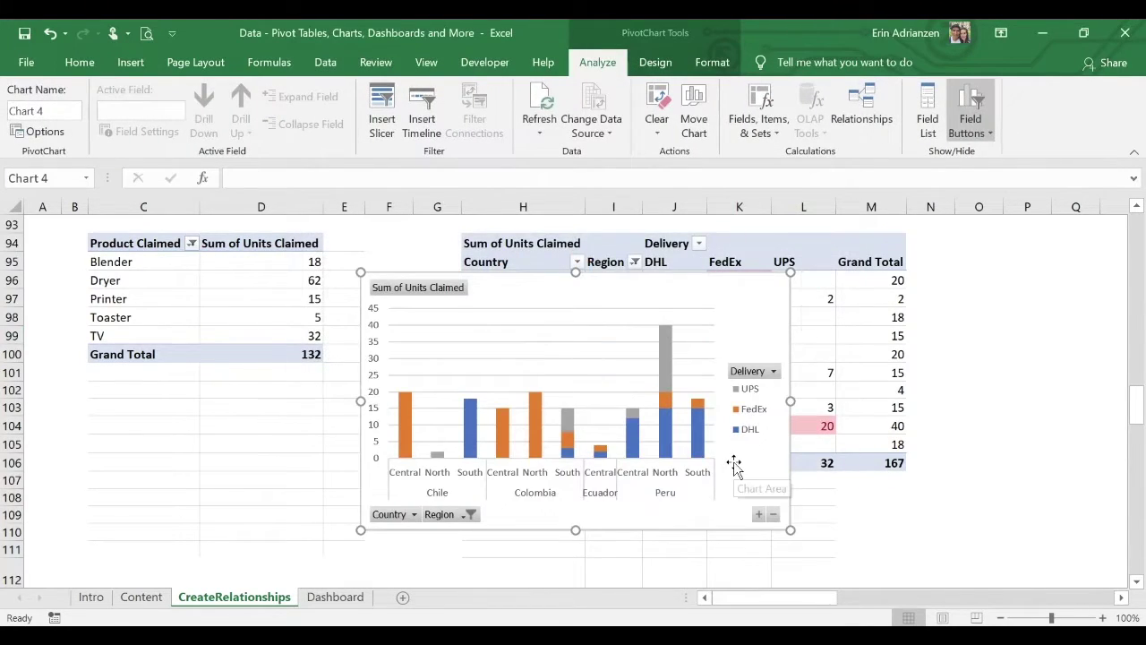
Move the stacked column PivotChart into section 5, to the right of the pie chart with their top edges aligned.
{"action": "scroll", "coordinate": [764, 324], "scroll_direction": "down", "scroll_amount": 3}
{"action": "left_click_drag", "start_coordinate": [764, 328], "coordinate": [873, 435]}
{"action": "scroll", "coordinate": [870, 428], "scroll_direction": "down", "scroll_amount": 3}
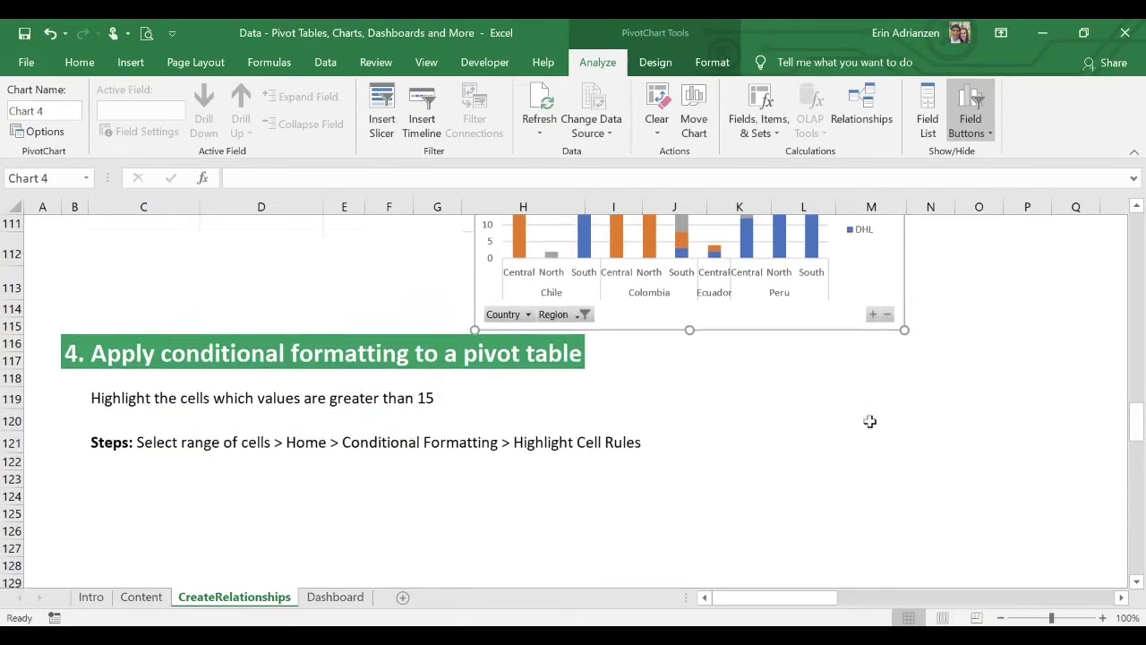
{"action": "left_click_drag", "start_coordinate": [867, 280], "coordinate": [857, 453]}
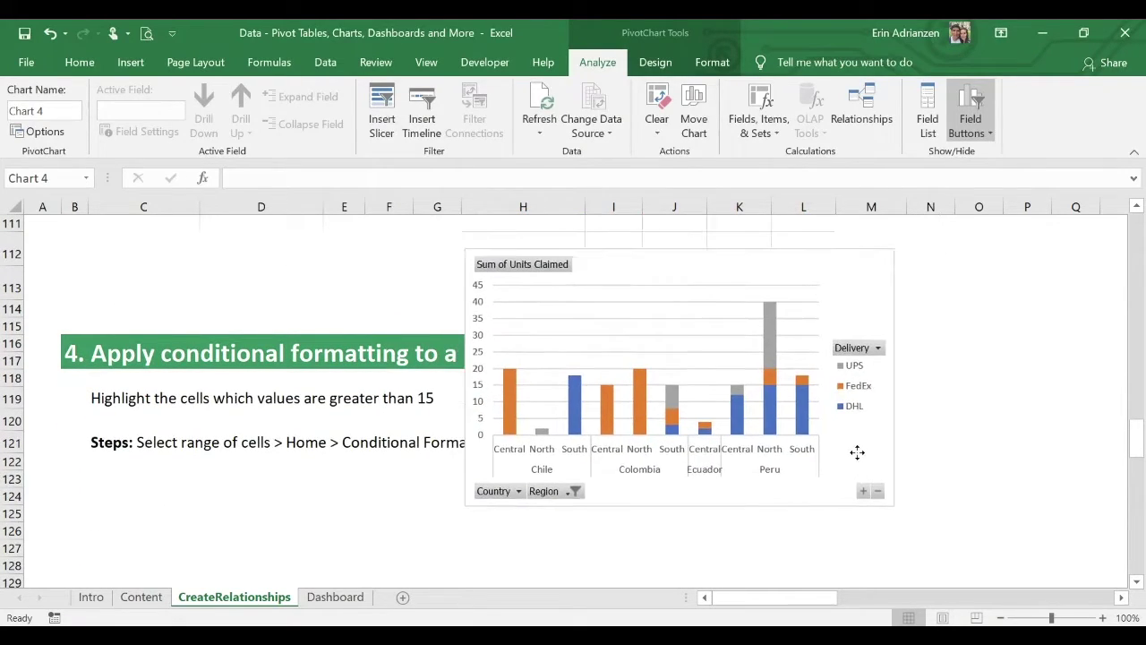
{"action": "scroll", "coordinate": [857, 453], "scroll_direction": "down", "scroll_amount": 3}
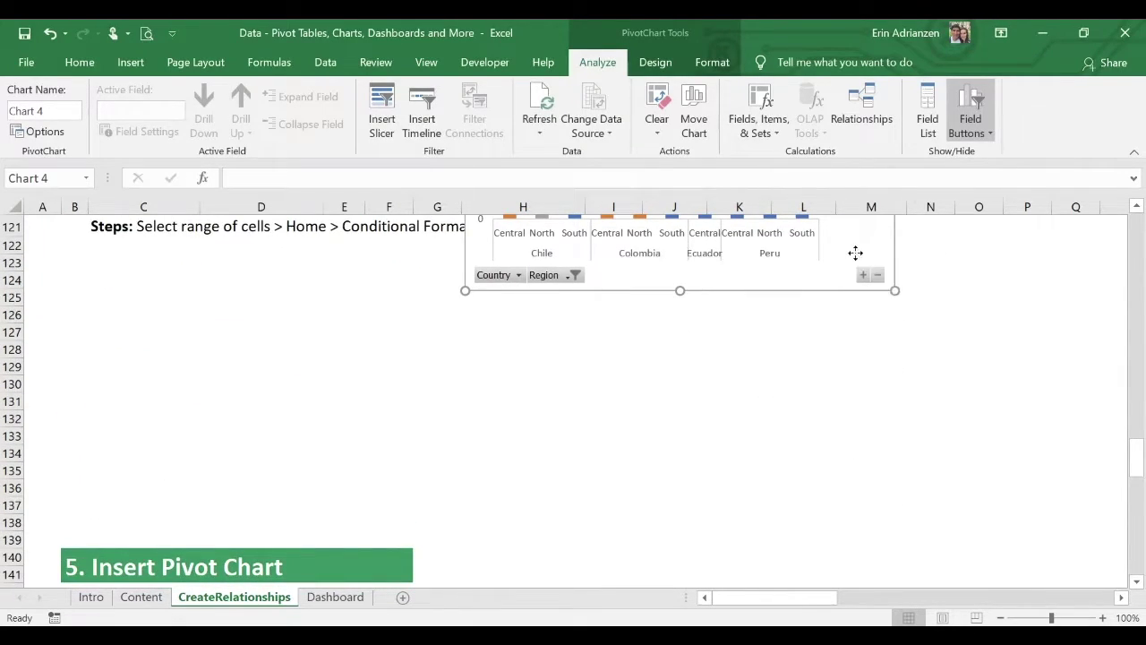
{"action": "left_click_drag", "start_coordinate": [857, 254], "coordinate": [857, 463]}
{"action": "scroll", "coordinate": [857, 466], "scroll_direction": "down", "scroll_amount": 5}
{"action": "scroll", "coordinate": [851, 345], "scroll_direction": "up", "scroll_amount": 4}
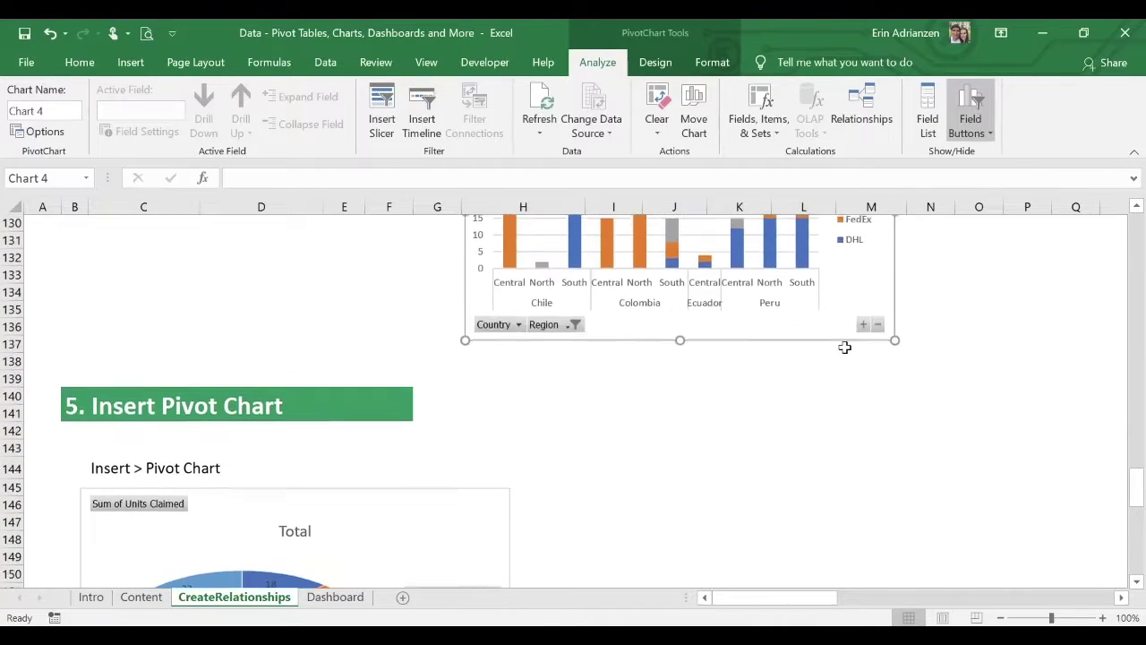
{"action": "left_click_drag", "start_coordinate": [860, 340], "coordinate": [943, 478]}
{"action": "scroll", "coordinate": [865, 497], "scroll_direction": "down", "scroll_amount": 5}
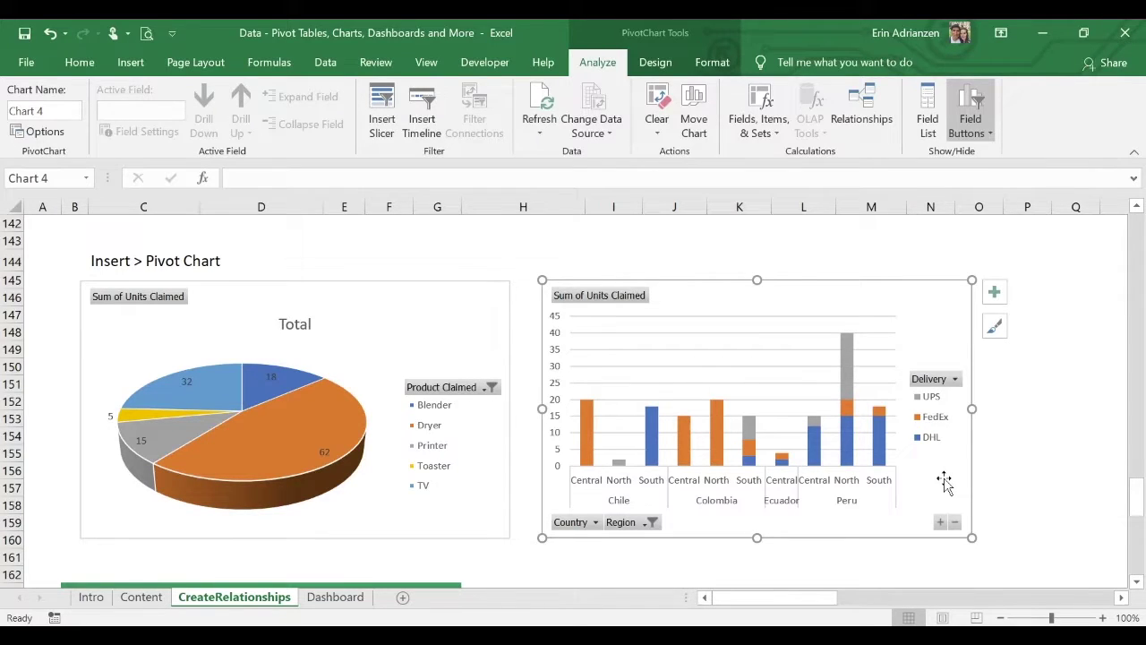
{"action": "scroll", "coordinate": [786, 394], "scroll_direction": "up", "scroll_amount": 1}
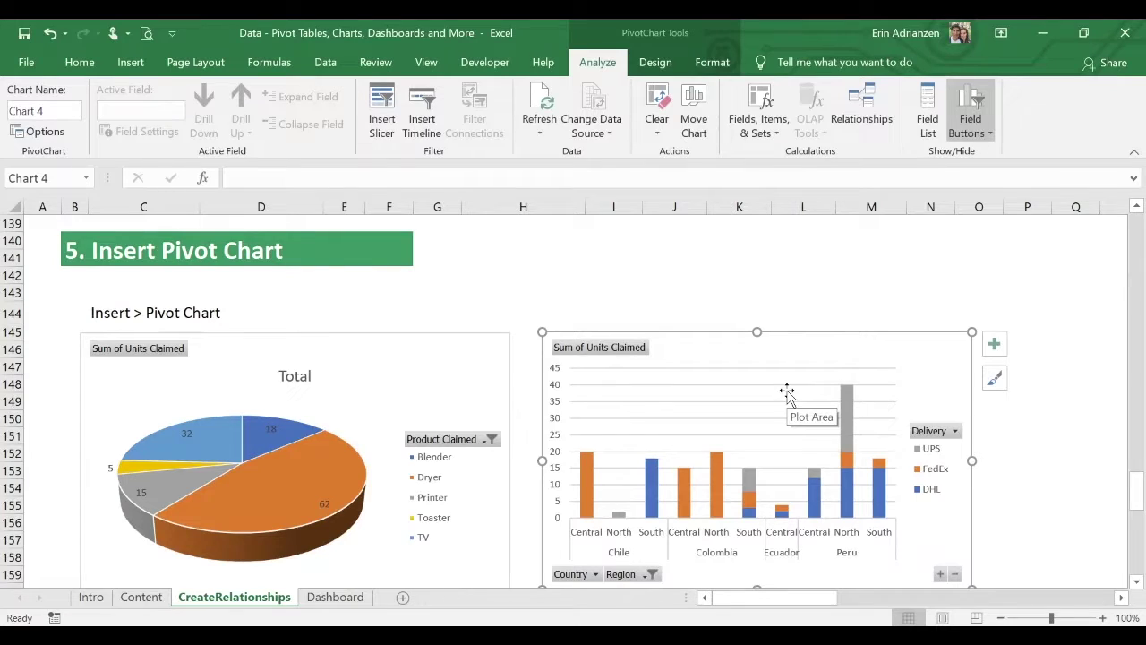
Insert a slicer on the Claims table's Product Claimed field for the pie PivotChart.
{"action": "scroll", "coordinate": [786, 394], "scroll_direction": "down", "scroll_amount": 7}
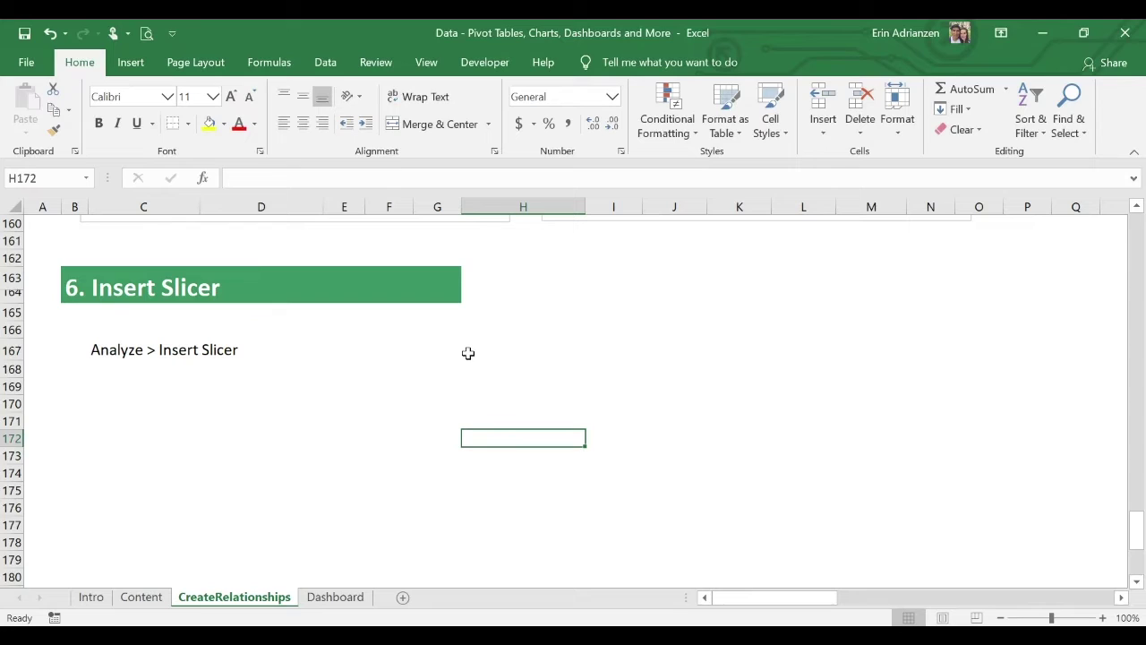
{"action": "scroll", "coordinate": [494, 350], "scroll_direction": "up", "scroll_amount": 2}
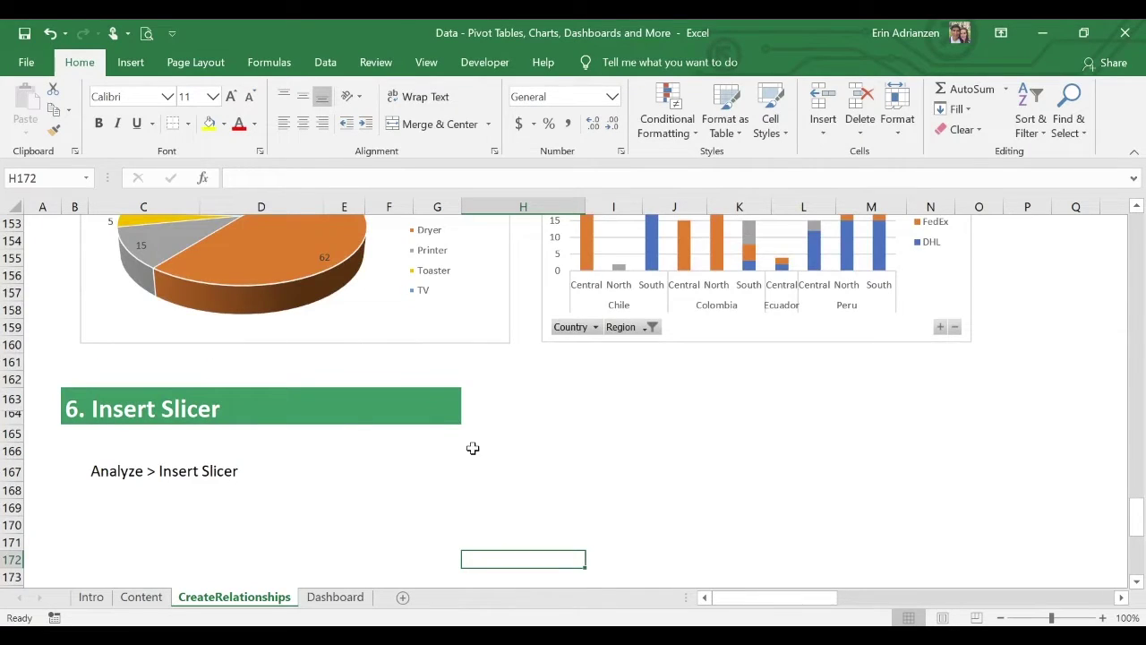
{"action": "scroll", "coordinate": [492, 403], "scroll_direction": "up", "scroll_amount": 3}
{"action": "left_click", "coordinate": [475, 299]}
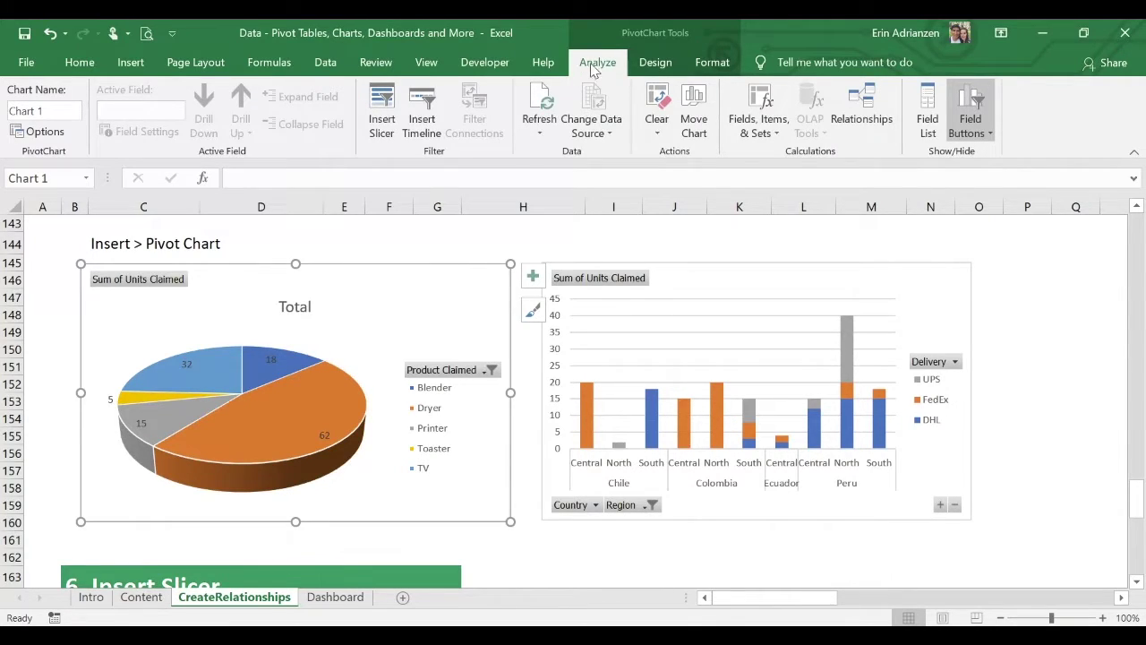
{"action": "left_click", "coordinate": [382, 111]}
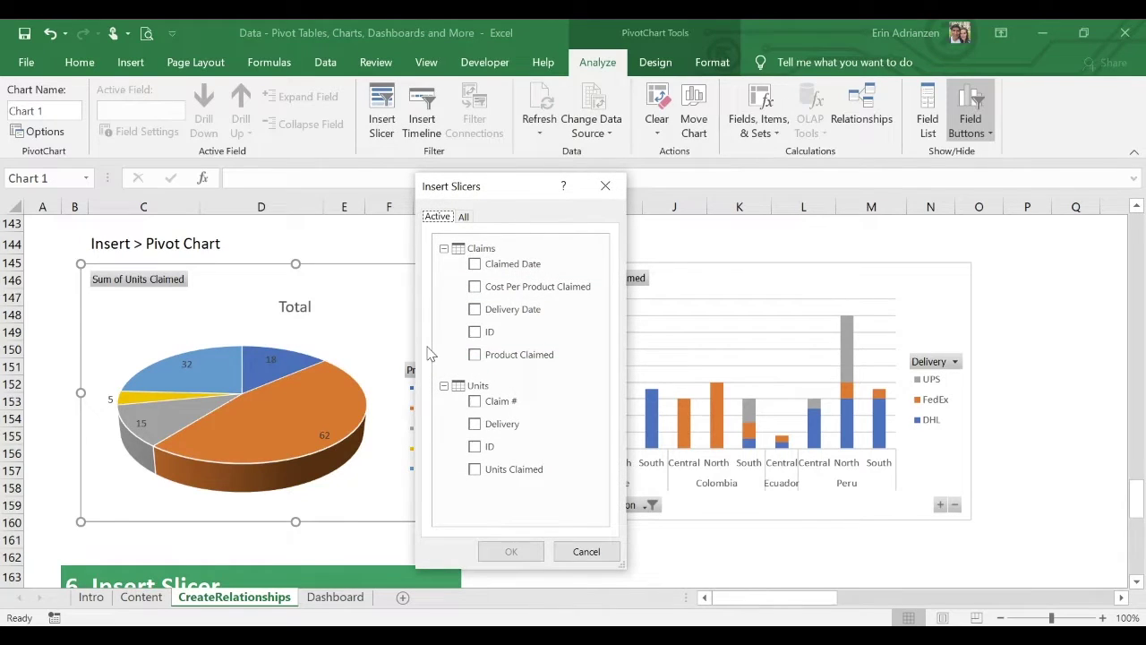
{"action": "left_click", "coordinate": [475, 355]}
{"action": "left_click", "coordinate": [511, 551]}
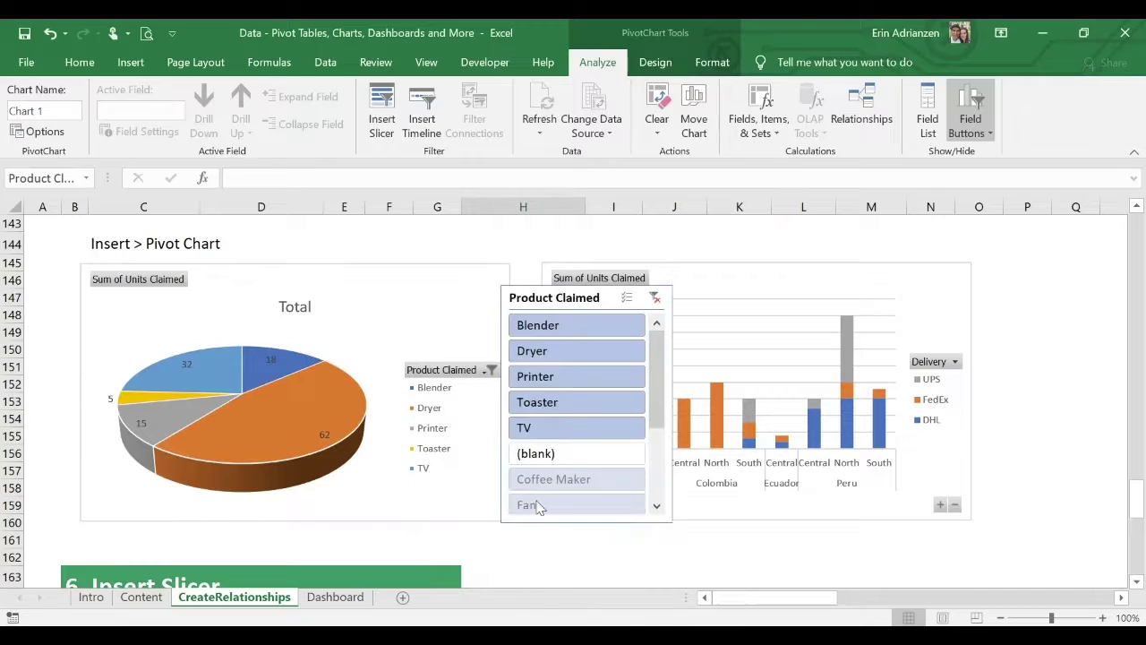
Move the Product Claimed slicer below the "Analyze > Insert Slicer" line in section 6.
{"action": "scroll", "coordinate": [537, 502], "scroll_direction": "down", "scroll_amount": 2}
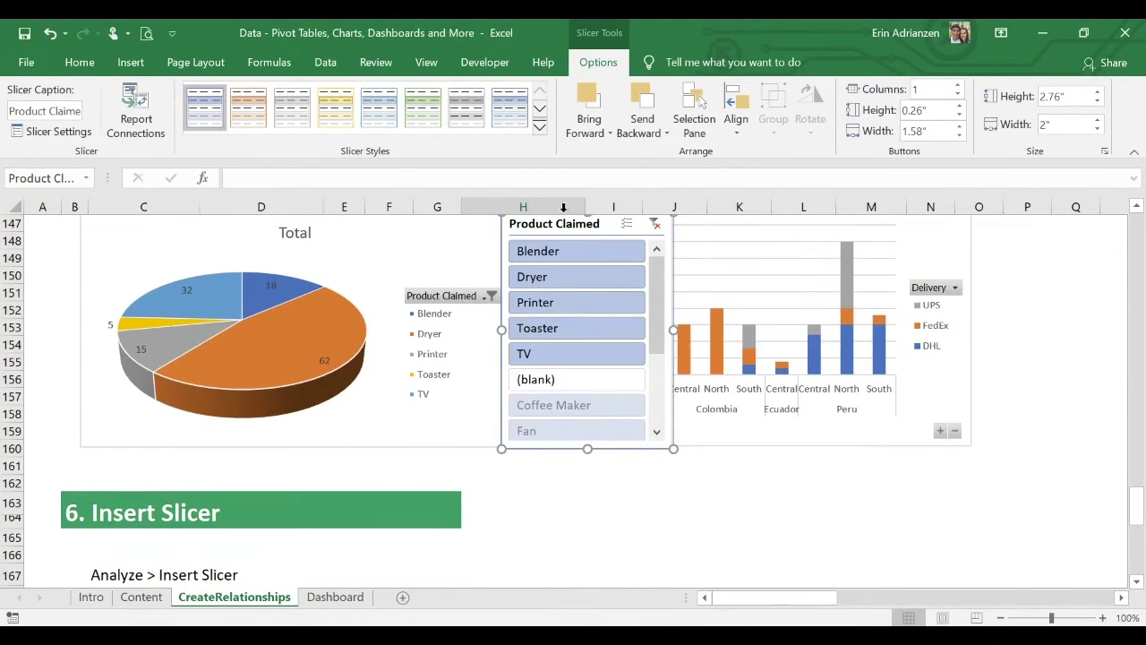
{"action": "left_click_drag", "start_coordinate": [565, 220], "coordinate": [193, 439]}
{"action": "scroll", "coordinate": [194, 450], "scroll_direction": "down", "scroll_amount": 2}
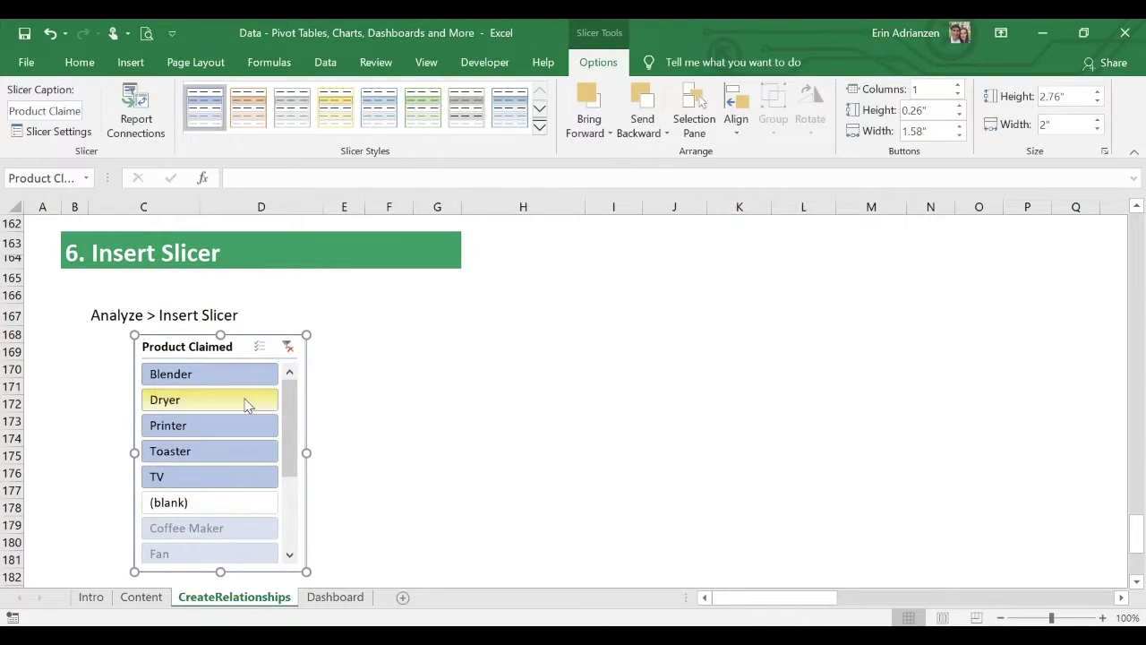
{"action": "scroll", "coordinate": [247, 404], "scroll_direction": "up", "scroll_amount": 6}
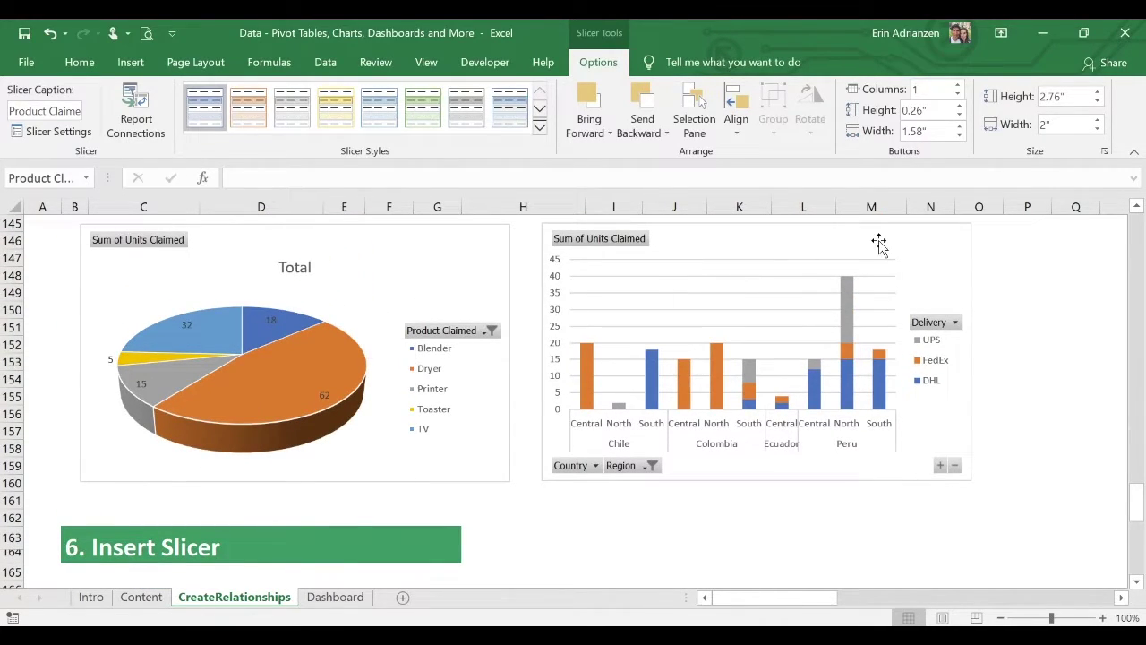
Insert Country, Region and Delivery slicers for the stacked column PivotChart.
{"action": "left_click", "coordinate": [927, 240]}
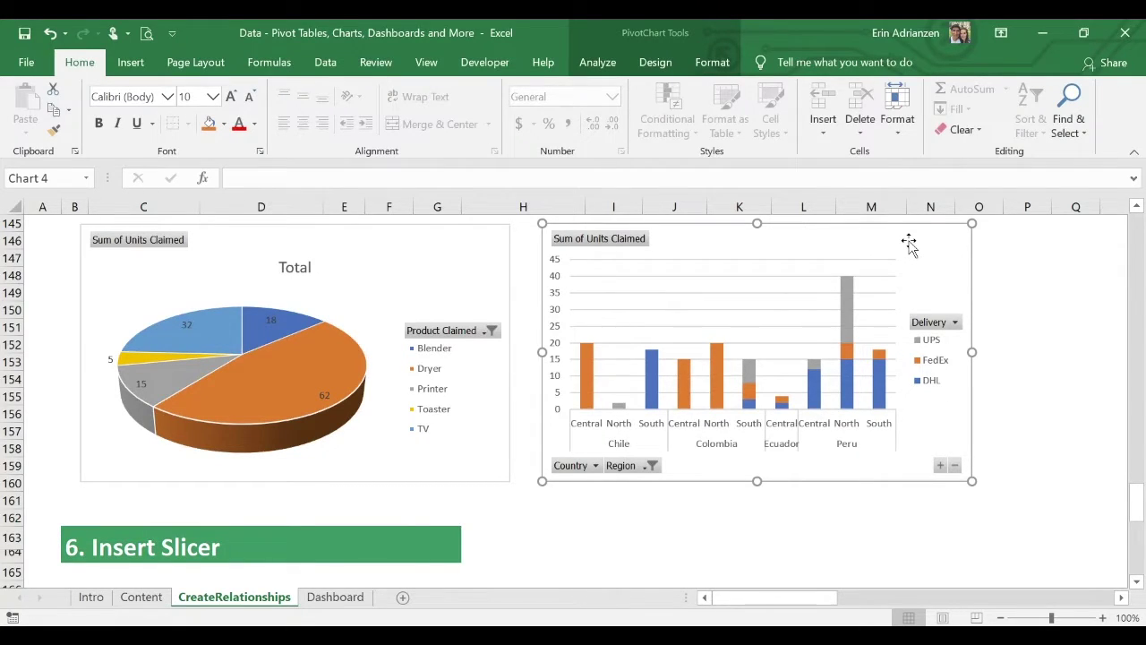
{"action": "left_click", "coordinate": [612, 71]}
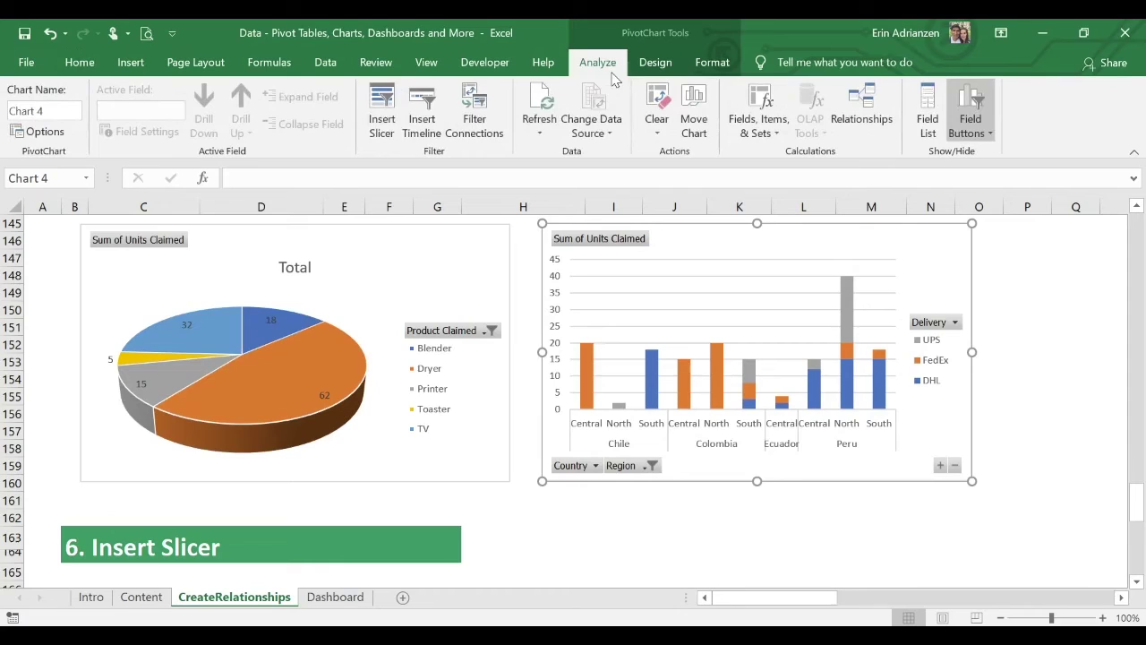
{"action": "left_click", "coordinate": [398, 104]}
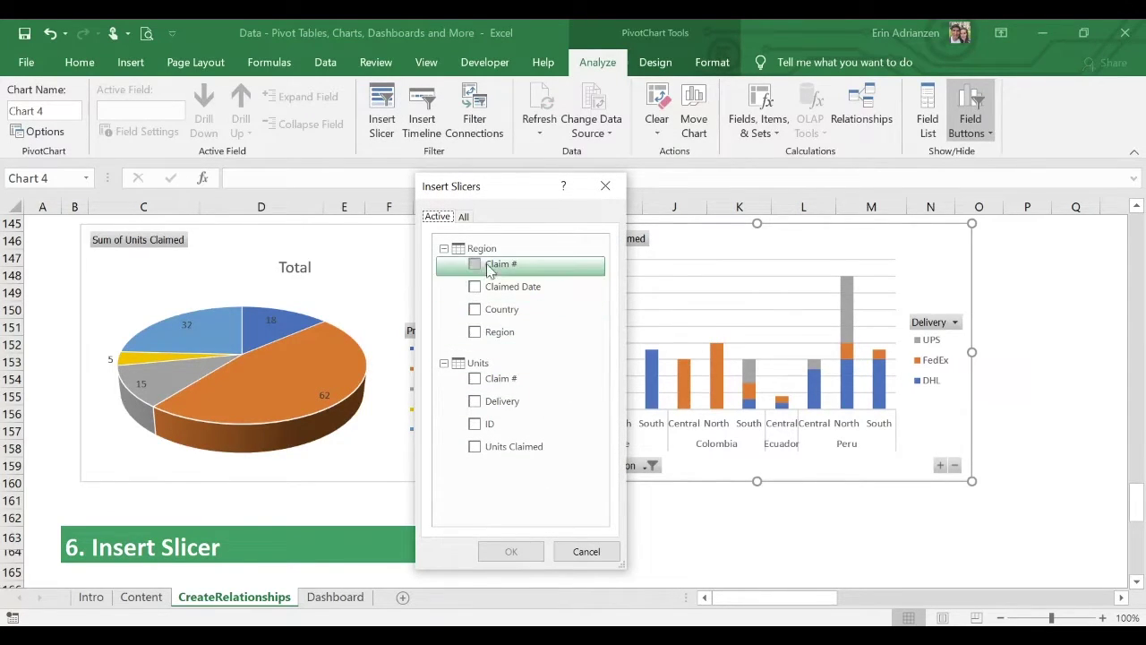
{"action": "left_click", "coordinate": [482, 313]}
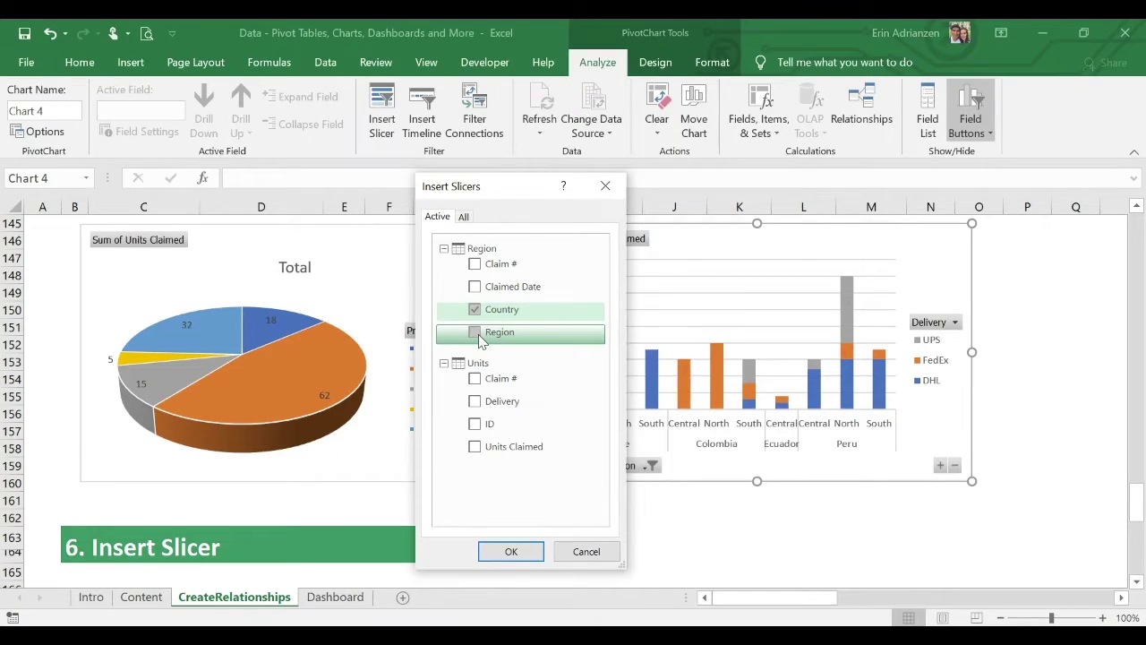
{"action": "left_click", "coordinate": [479, 339]}
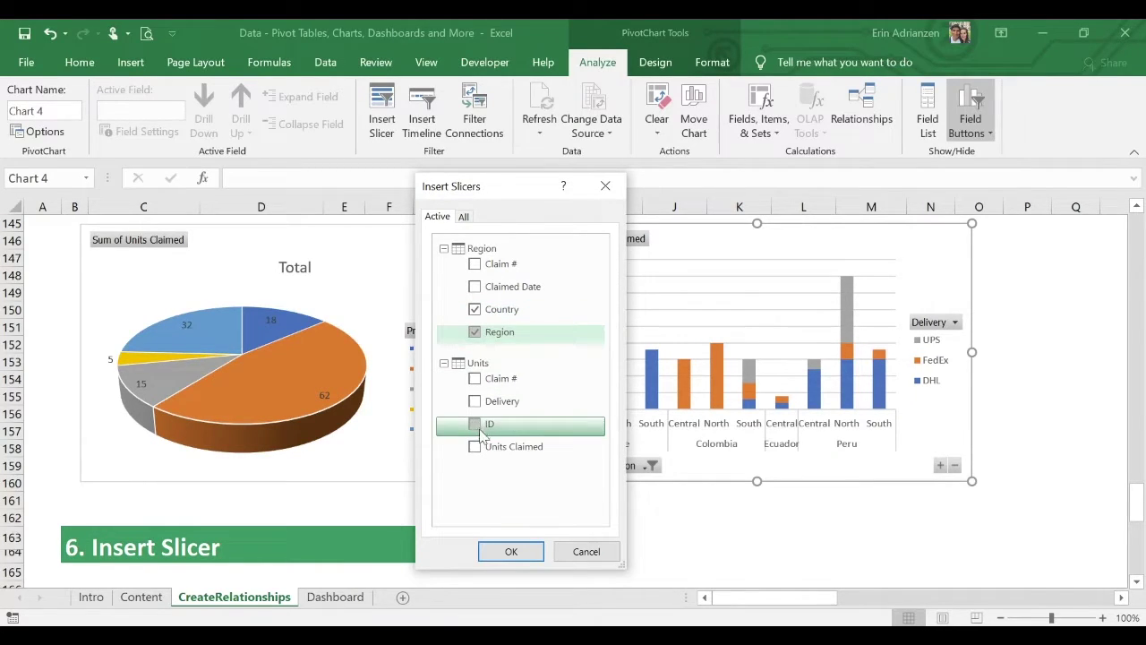
{"action": "left_click", "coordinate": [475, 401]}
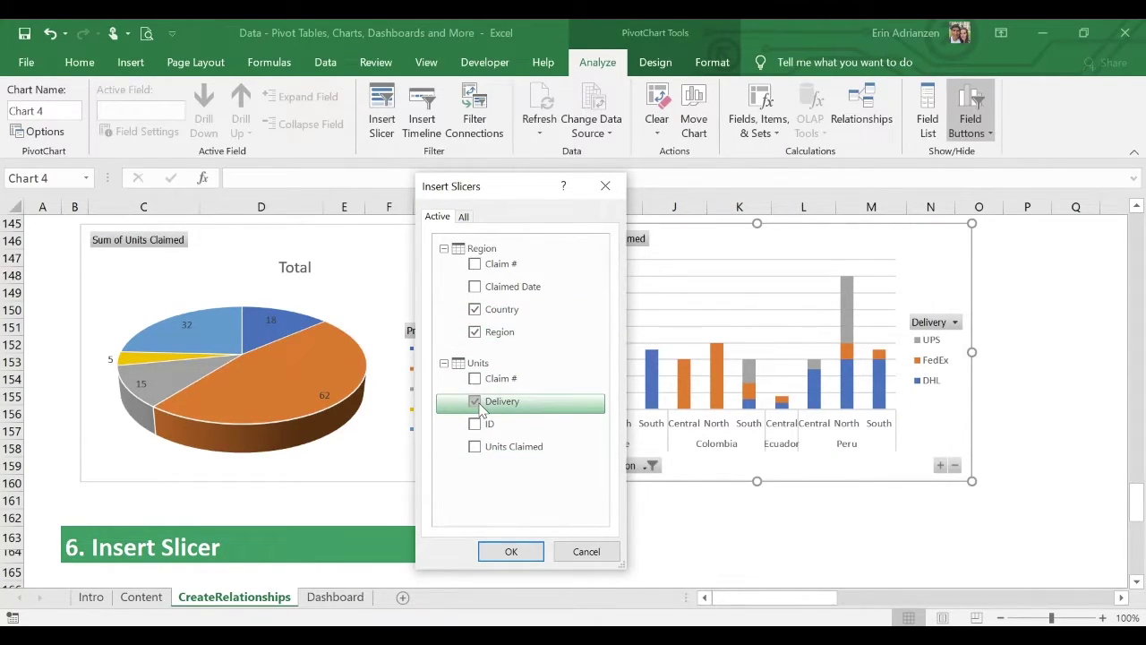
{"action": "key", "text": "Return"}
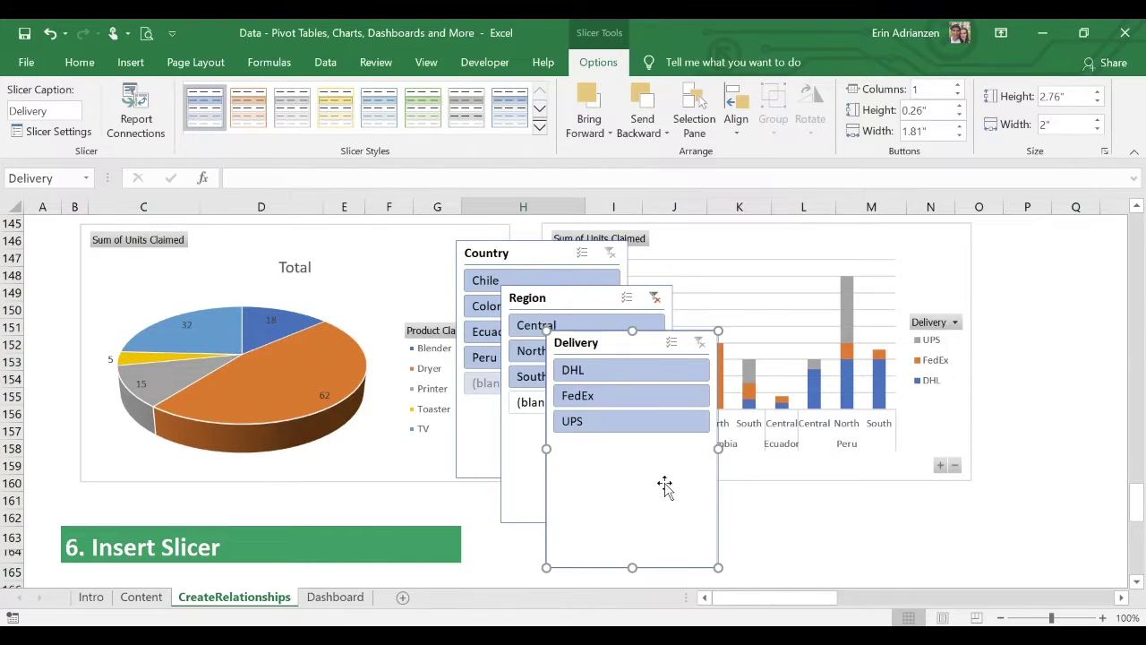
Move the Country, Region and Delivery slicers into section 6, side by side in a row to the right of the Product Claimed slicer.
{"action": "left_click", "coordinate": [555, 256], "text": "ctrl"}
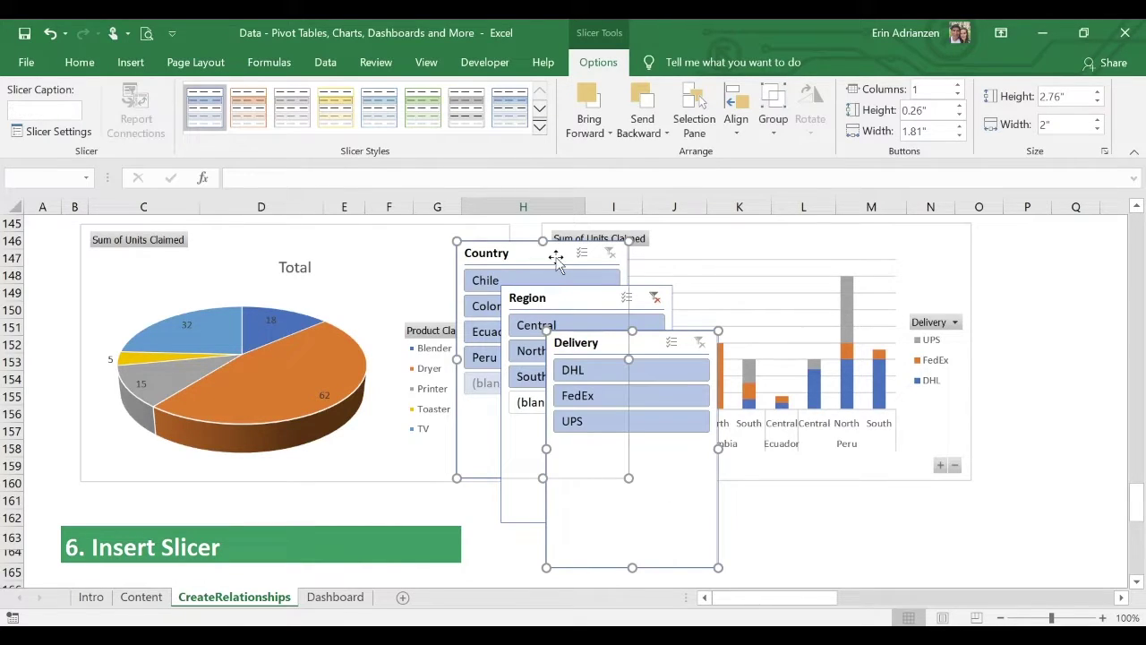
{"action": "left_click", "coordinate": [581, 305], "text": "ctrl"}
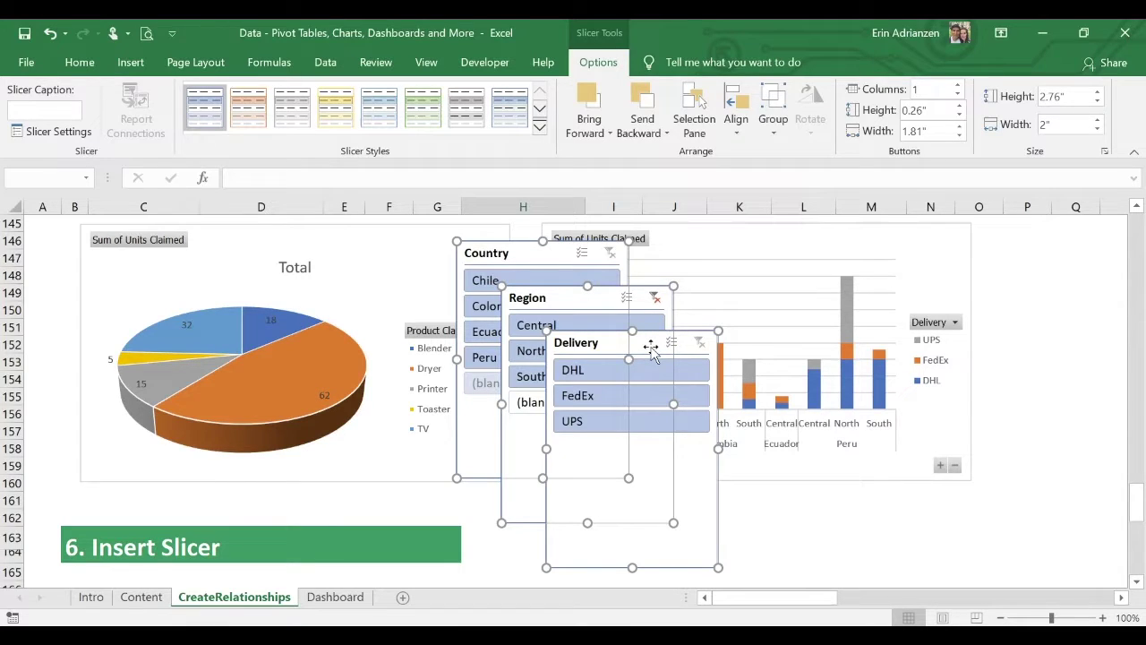
{"action": "scroll", "coordinate": [651, 350], "scroll_direction": "down", "scroll_amount": 4}
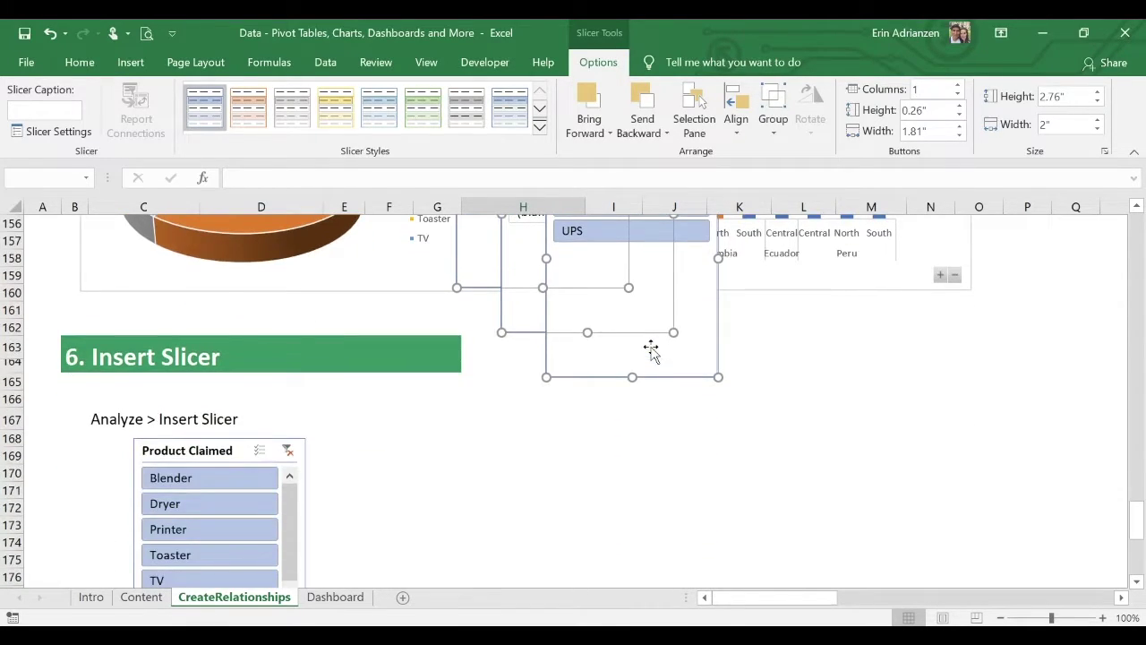
{"action": "left_click_drag", "start_coordinate": [708, 327], "coordinate": [809, 563]}
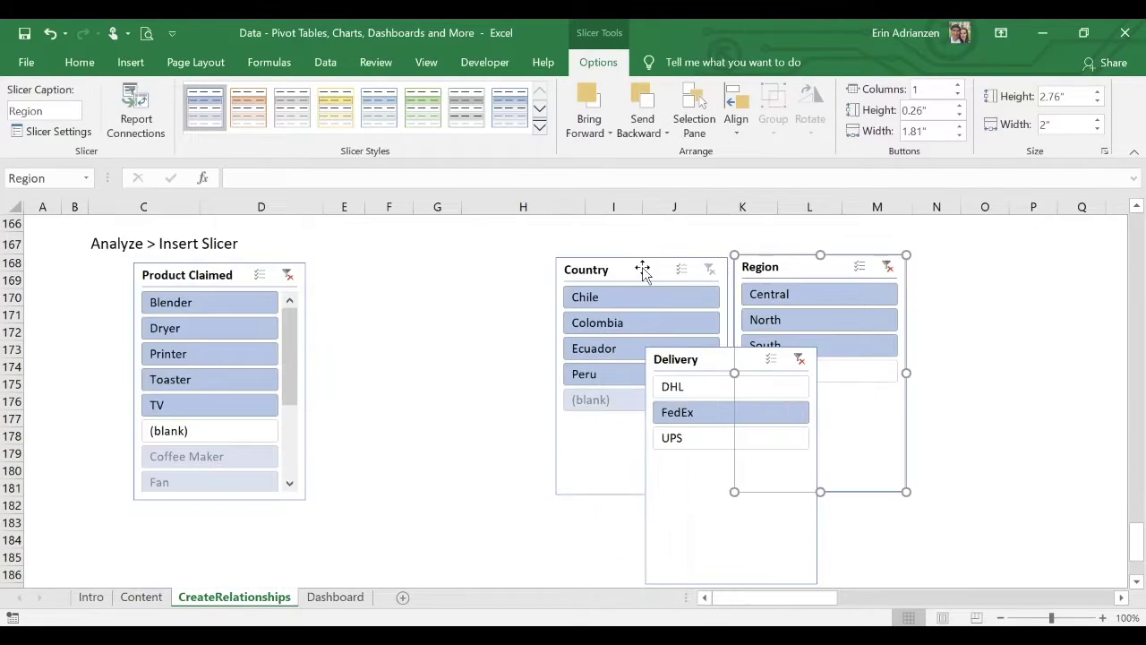
{"action": "left_click_drag", "start_coordinate": [642, 272], "coordinate": [575, 269]}
{"action": "left_click_drag", "start_coordinate": [748, 269], "coordinate": [687, 266]}
{"action": "left_click_drag", "start_coordinate": [718, 360], "coordinate": [926, 263]}
{"action": "scroll", "coordinate": [406, 336], "scroll_direction": "up", "scroll_amount": 1}
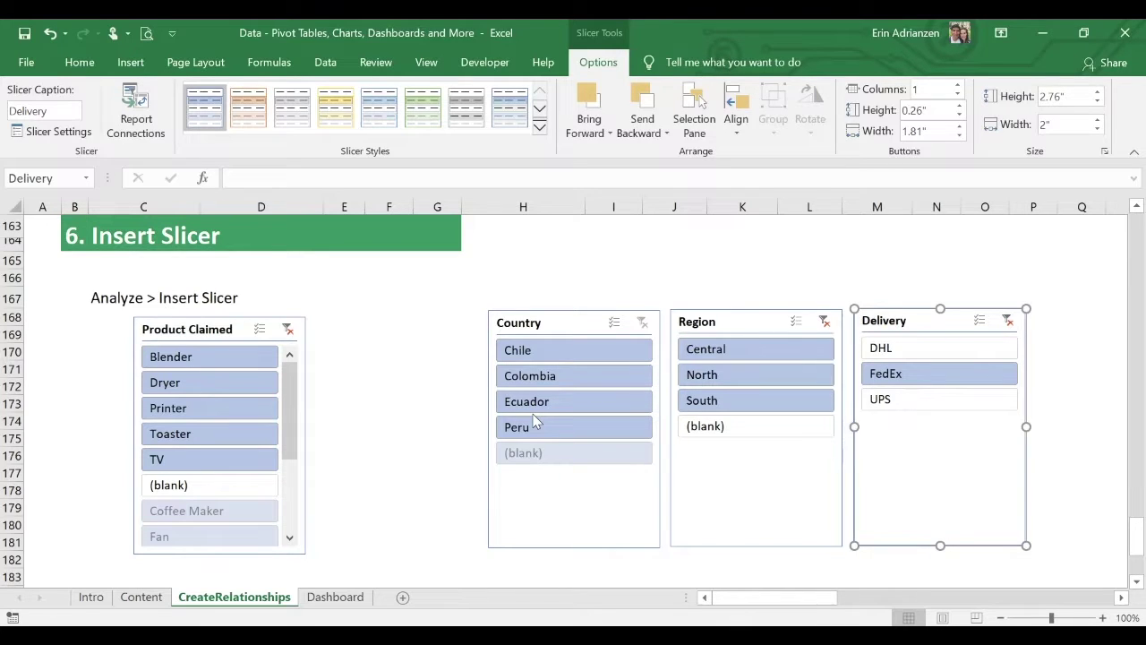
Fill the entire Dashboard sheet with a light gray background.
{"action": "scroll", "coordinate": [403, 410], "scroll_direction": "down", "scroll_amount": 5}
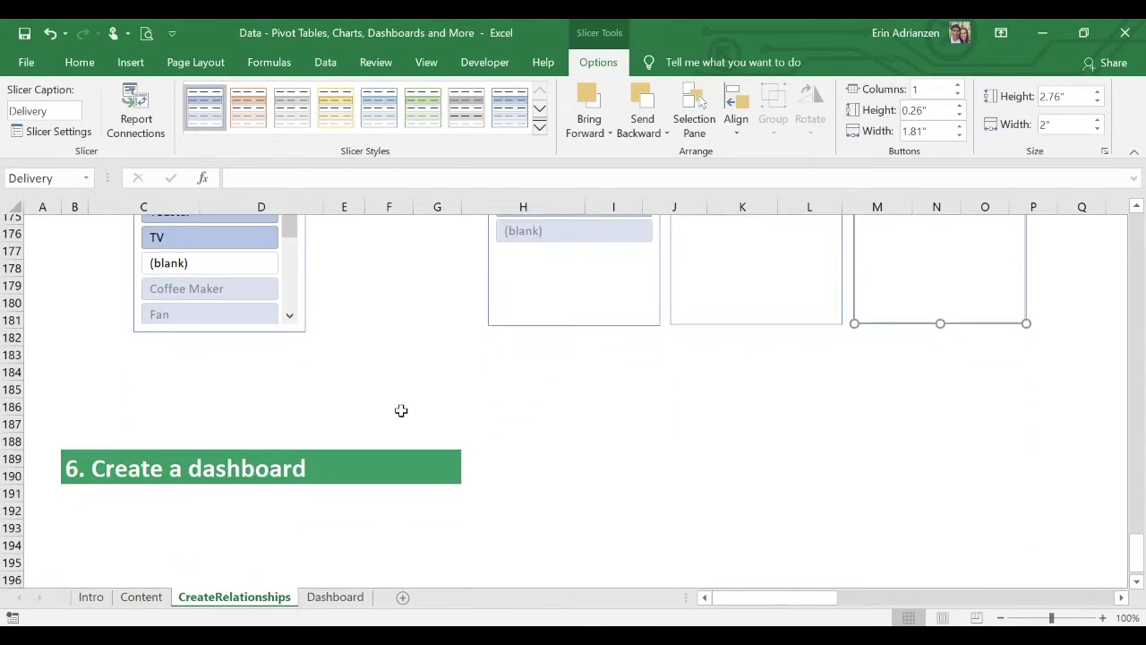
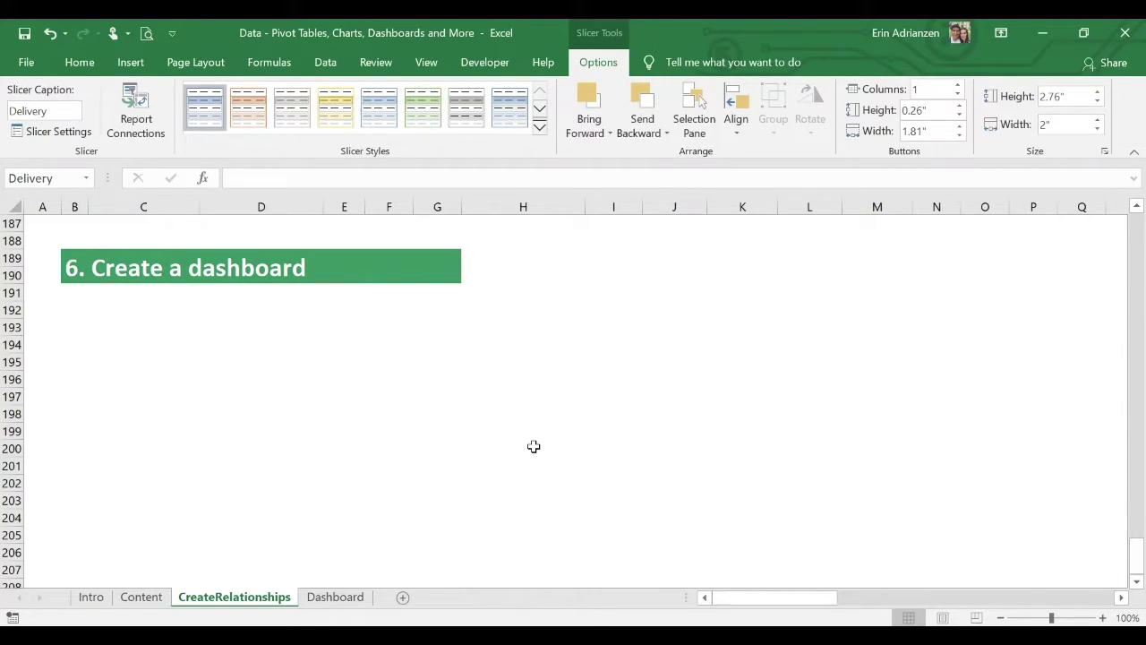
{"action": "key", "text": "ctrl+Page_Down"}
{"action": "left_click", "coordinate": [15, 208]}
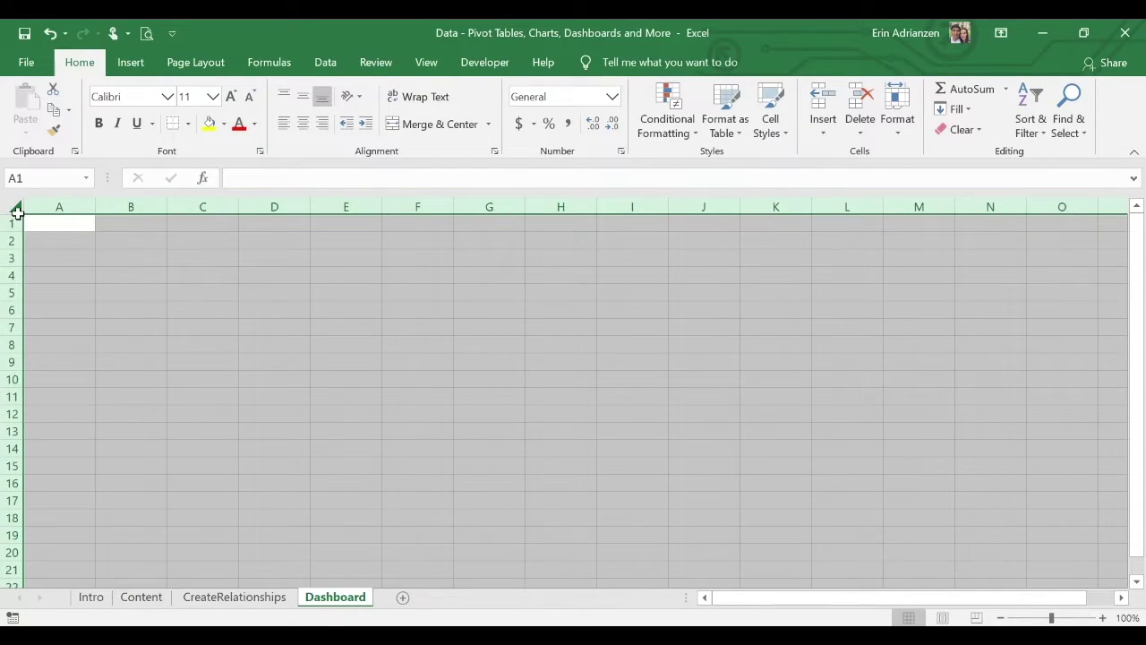
{"action": "left_click", "coordinate": [224, 124]}
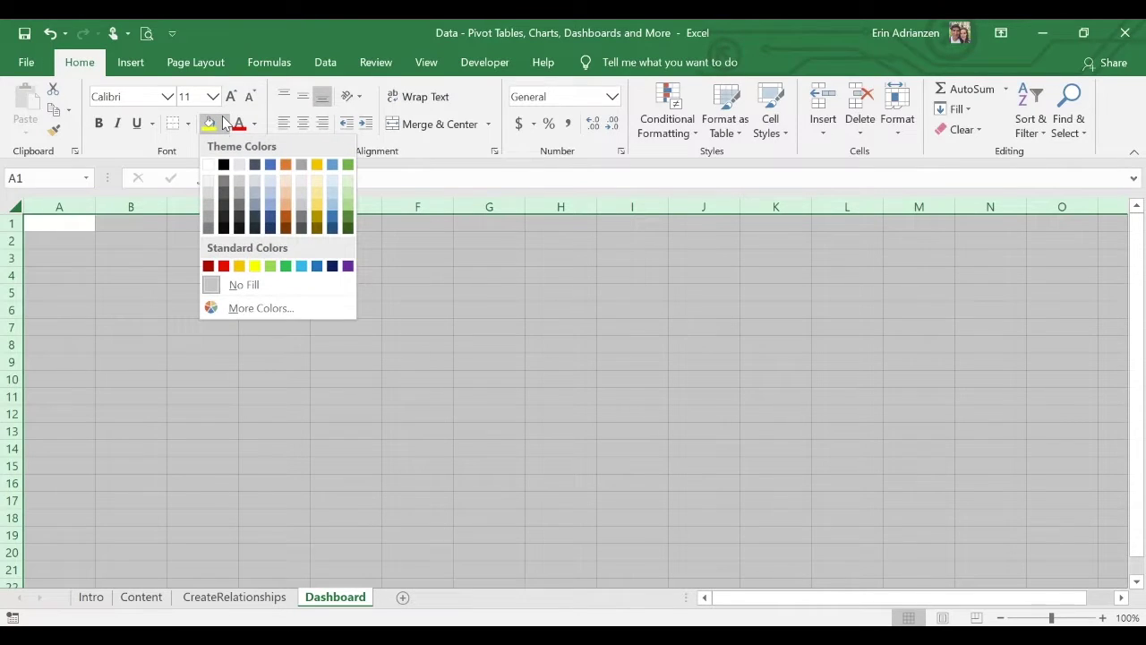
{"action": "left_click", "coordinate": [208, 195]}
{"action": "left_click", "coordinate": [390, 345]}
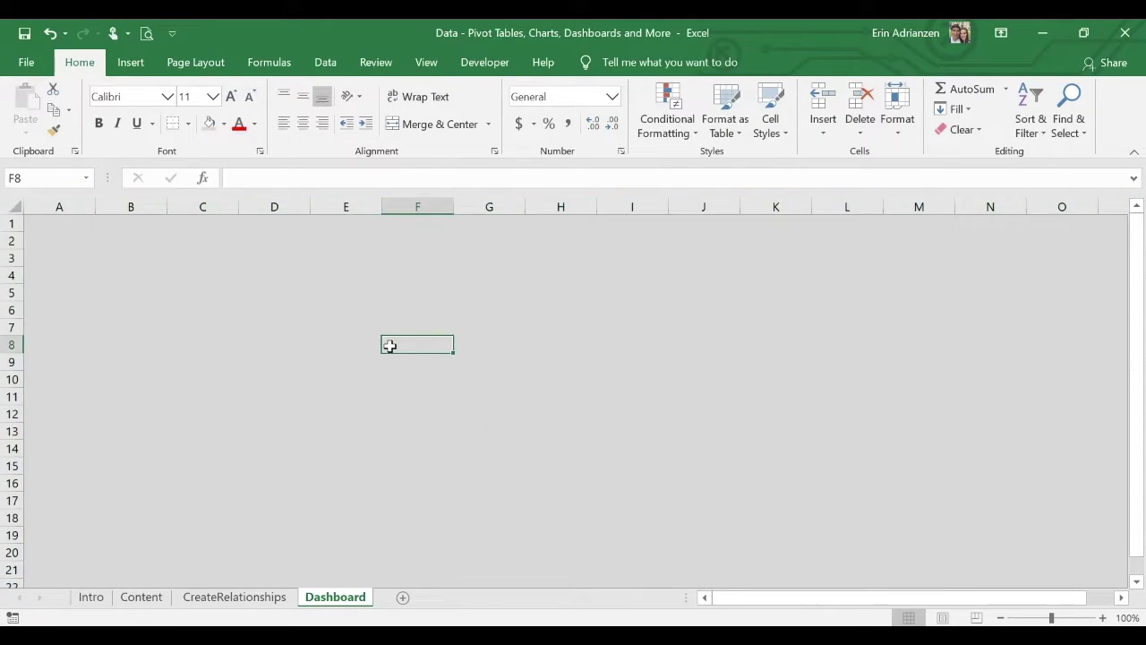
Return to the two PivotCharts in section 5 of the CreateRelationships sheet.
{"action": "left_click", "coordinate": [273, 598]}
{"action": "scroll", "coordinate": [448, 376], "scroll_direction": "up", "scroll_amount": 10}
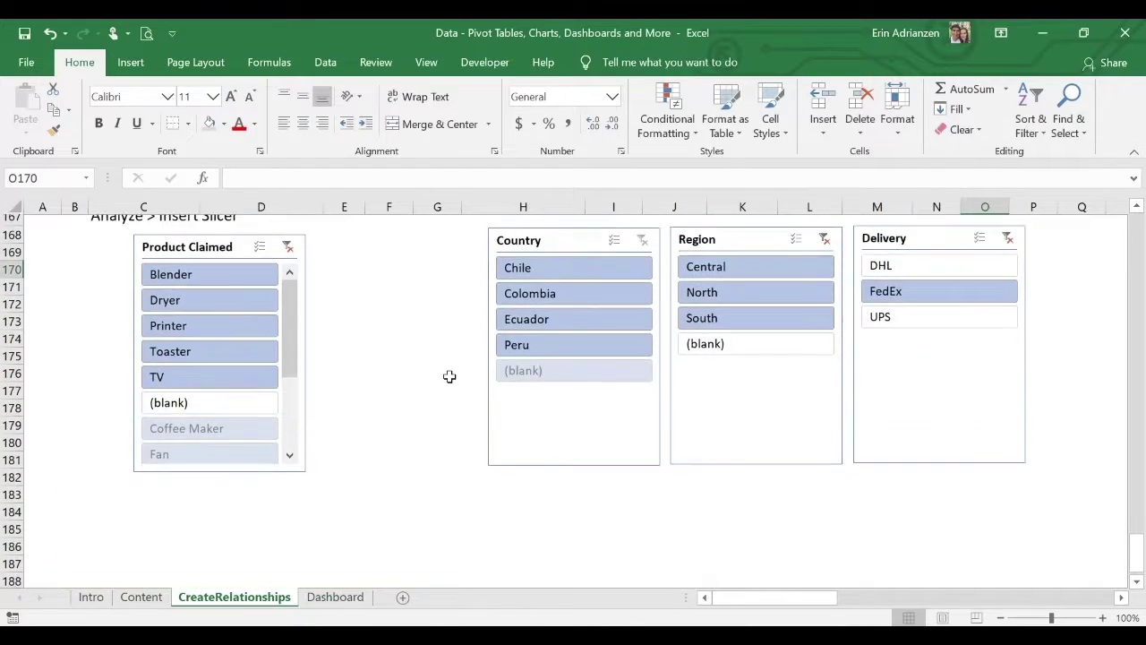
{"action": "scroll", "coordinate": [449, 376], "scroll_direction": "up", "scroll_amount": 6}
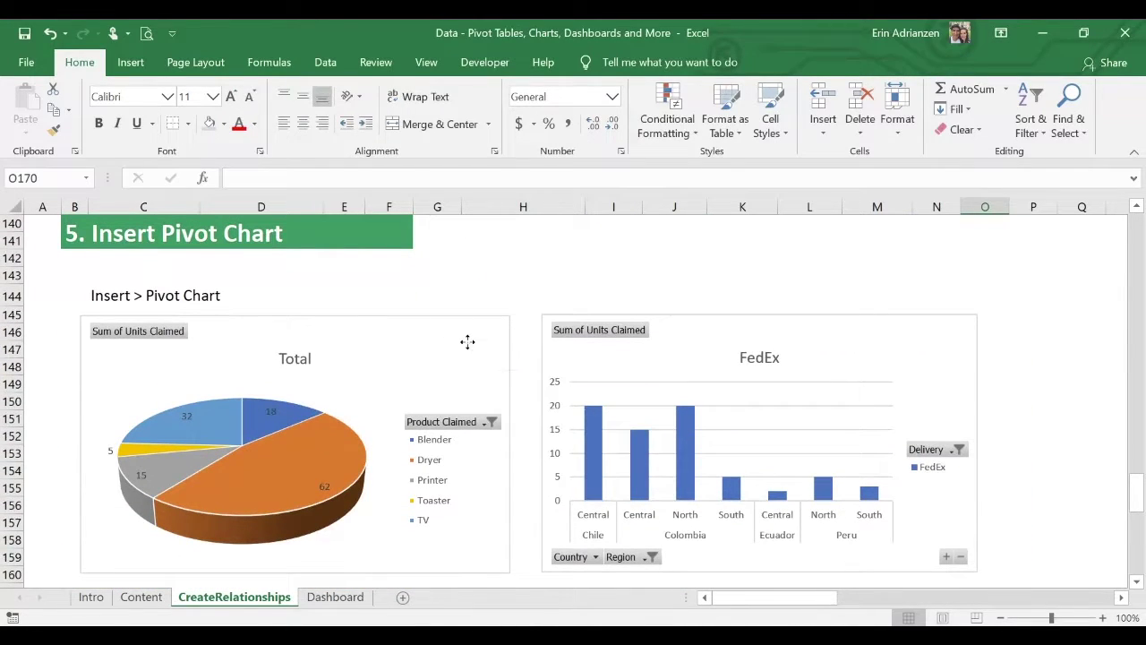
{"action": "left_click", "coordinate": [468, 346]}
{"action": "left_click", "coordinate": [690, 319], "text": "ctrl"}
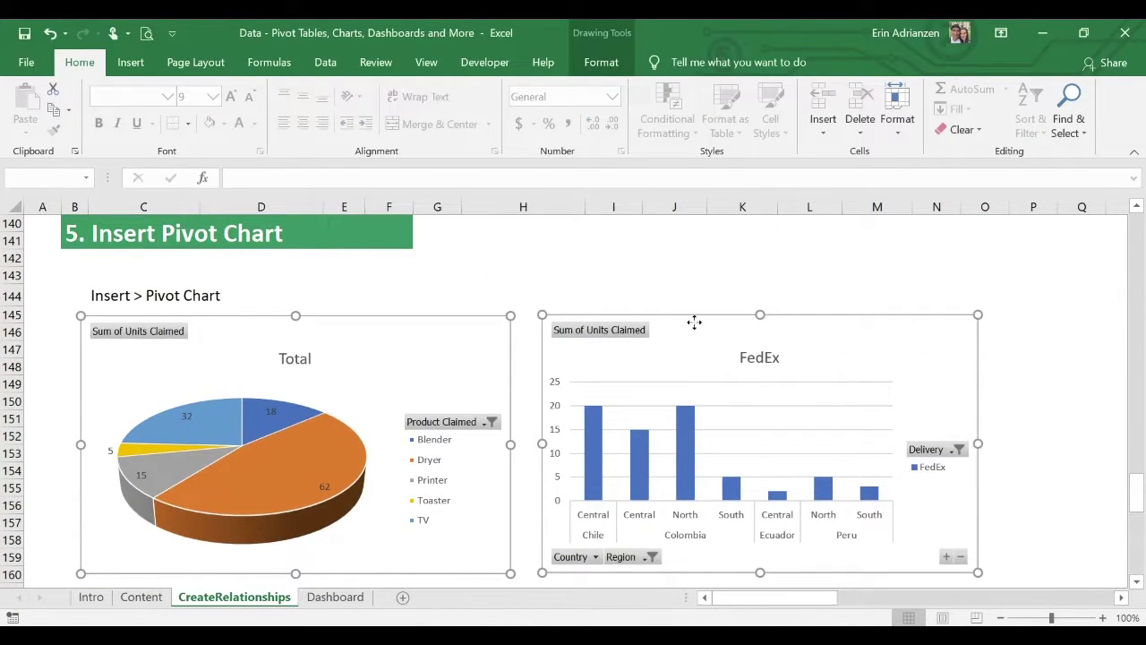
{"action": "scroll", "coordinate": [693, 322], "scroll_direction": "down", "scroll_amount": 3}
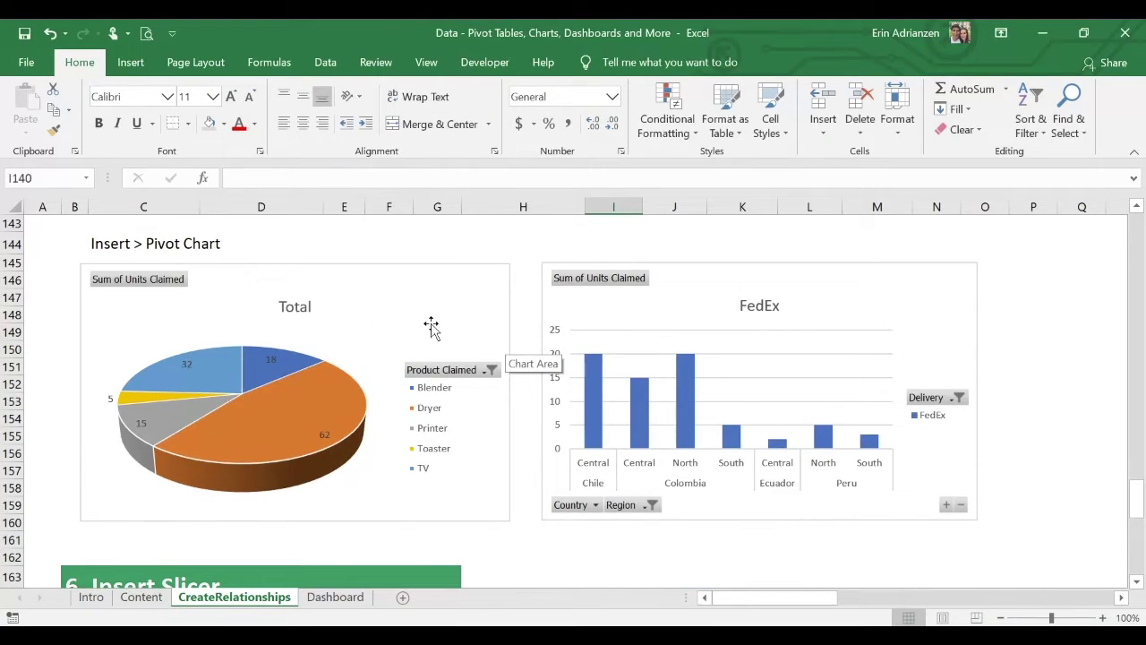
{"action": "scroll", "coordinate": [587, 344], "scroll_direction": "down", "scroll_amount": 4}
{"action": "scroll", "coordinate": [587, 342], "scroll_direction": "up", "scroll_amount": 6}
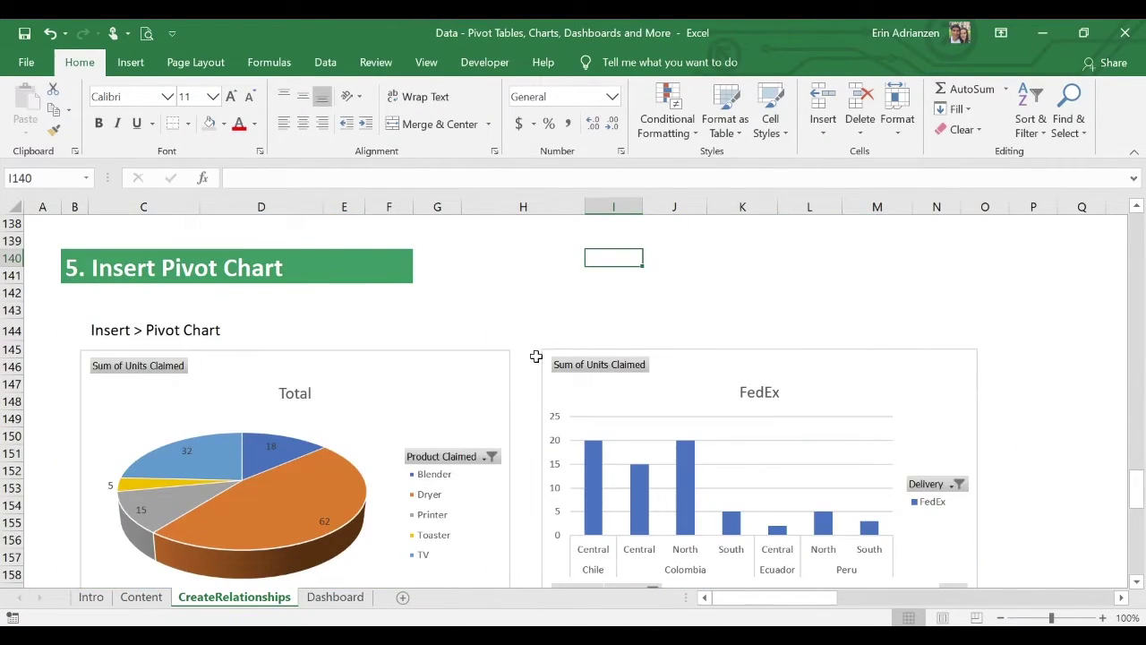
Select both PivotCharts together with the Product Claimed, Country, Region and Delivery slicers and copy them.
{"action": "left_click", "coordinate": [467, 360], "text": "ctrl"}
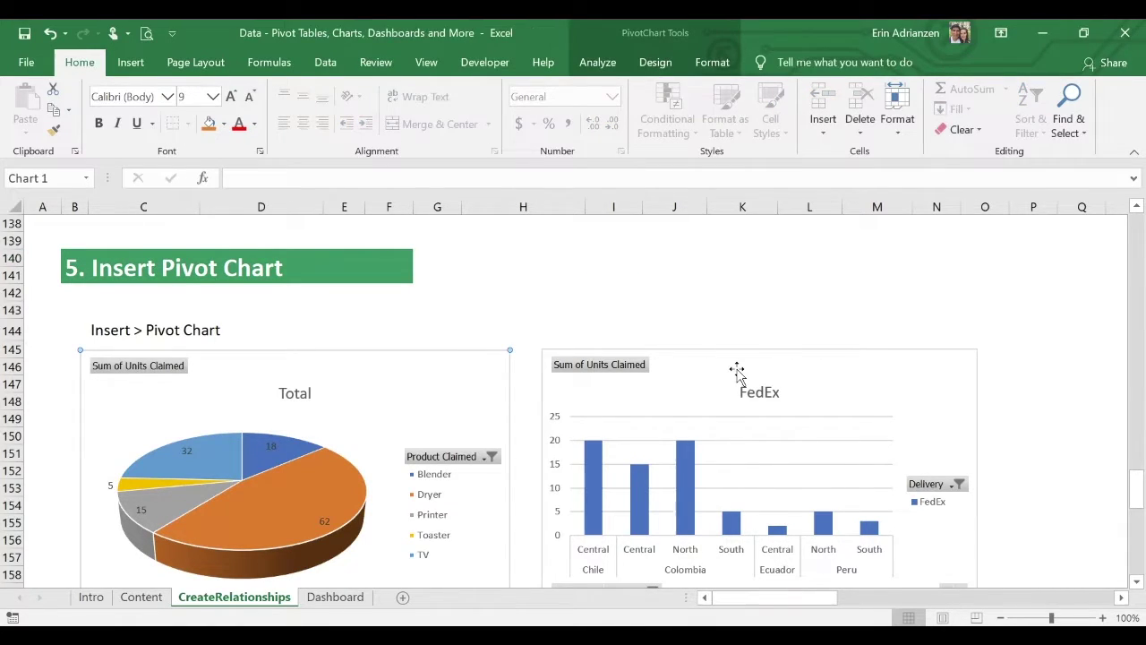
{"action": "left_click", "coordinate": [736, 368], "text": "ctrl"}
{"action": "scroll", "coordinate": [852, 377], "scroll_direction": "down", "scroll_amount": 9}
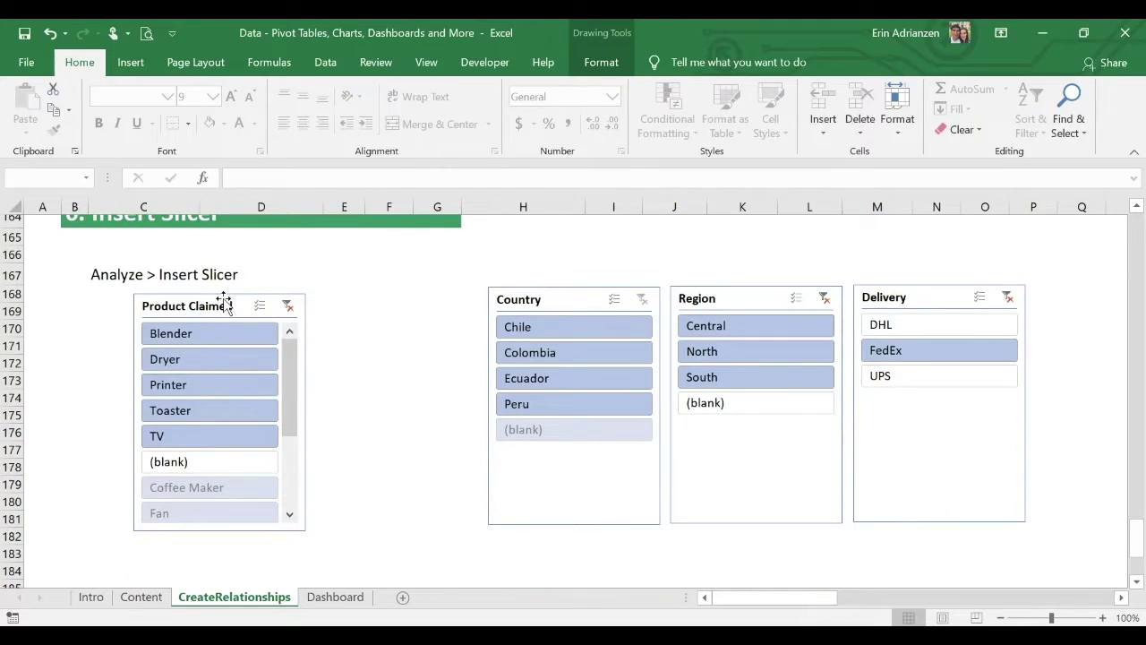
{"action": "left_click", "coordinate": [222, 296]}
{"action": "left_click", "coordinate": [544, 296], "text": "ctrl"}
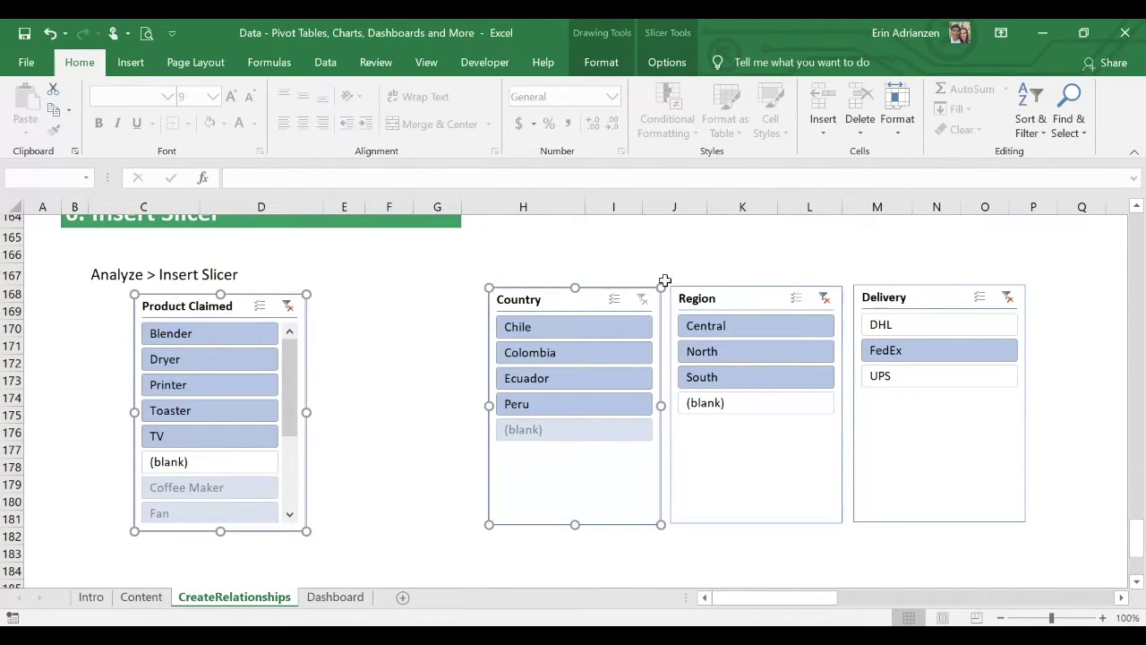
{"action": "left_click", "coordinate": [758, 296], "text": "ctrl"}
{"action": "left_click", "coordinate": [946, 296], "text": "ctrl"}
{"action": "scroll", "coordinate": [909, 246], "scroll_direction": "up", "scroll_amount": 8}
{"action": "scroll", "coordinate": [909, 245], "scroll_direction": "up", "scroll_amount": 1}
{"action": "scroll", "coordinate": [909, 245], "scroll_direction": "down", "scroll_amount": 1}
{"action": "scroll", "coordinate": [909, 246], "scroll_direction": "down", "scroll_amount": 7}
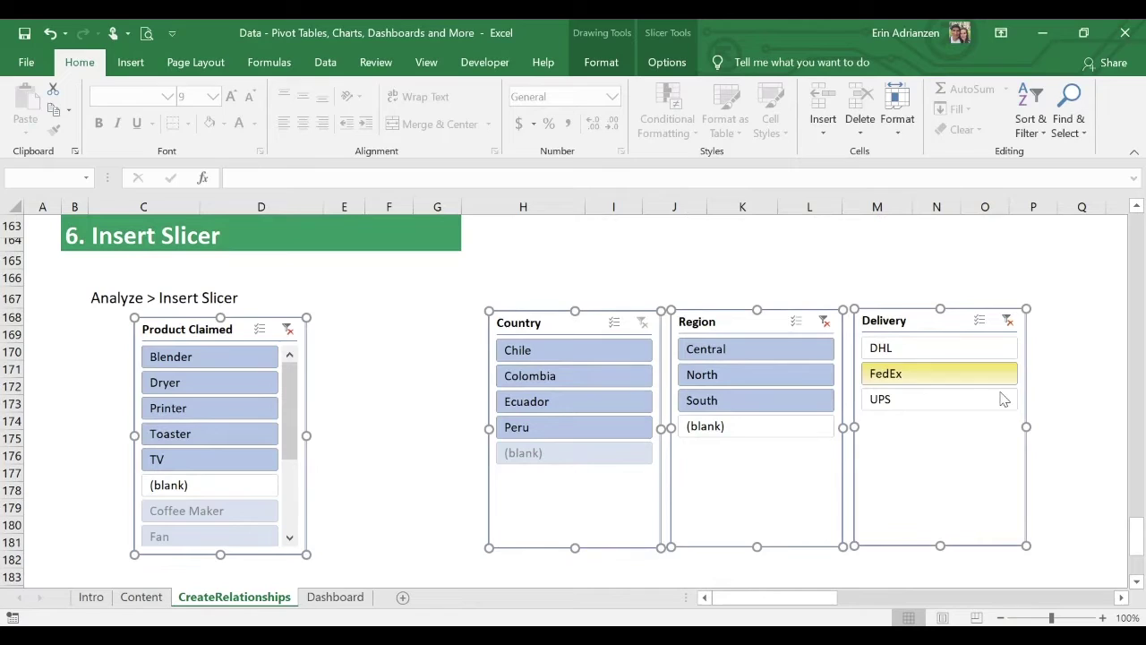
{"action": "key", "text": "ctrl+c"}
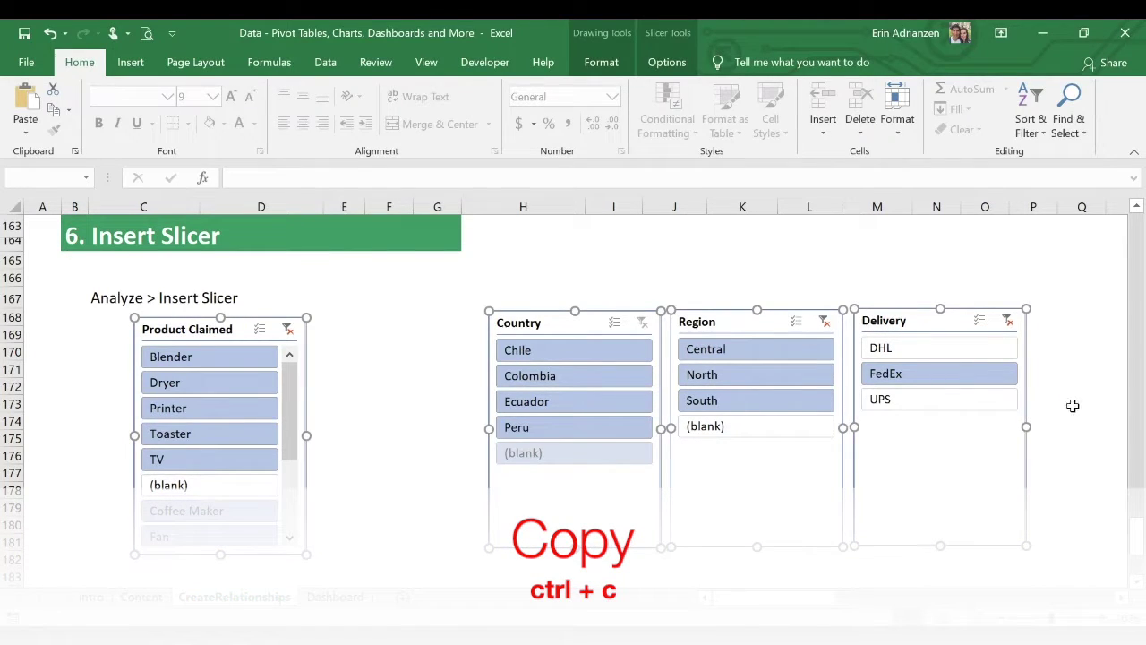
Paste the copied PivotCharts and slicers into the Dashboard sheet at cell B4.
{"action": "left_click", "coordinate": [335, 596]}
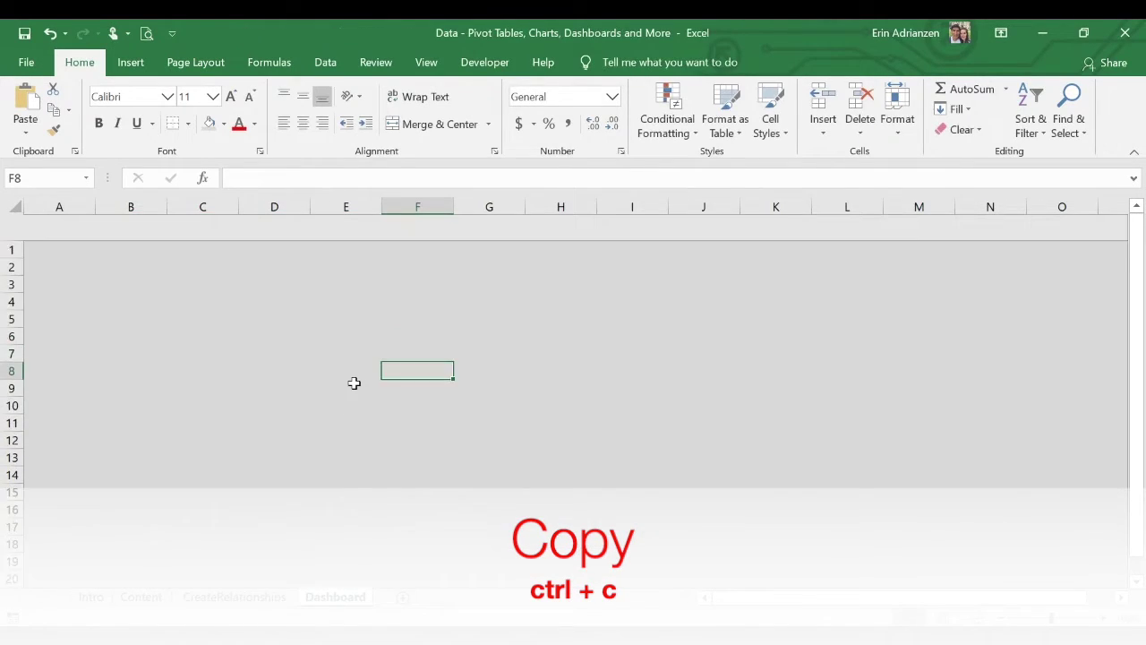
{"action": "left_click", "coordinate": [114, 272]}
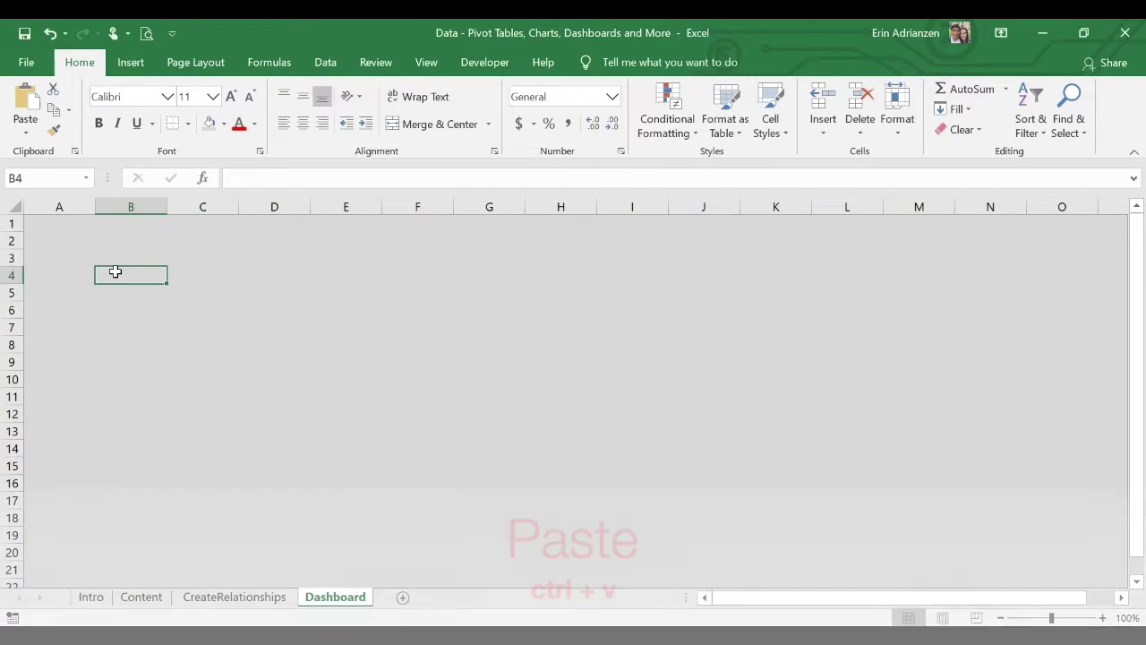
{"action": "key", "text": "ctrl+v"}
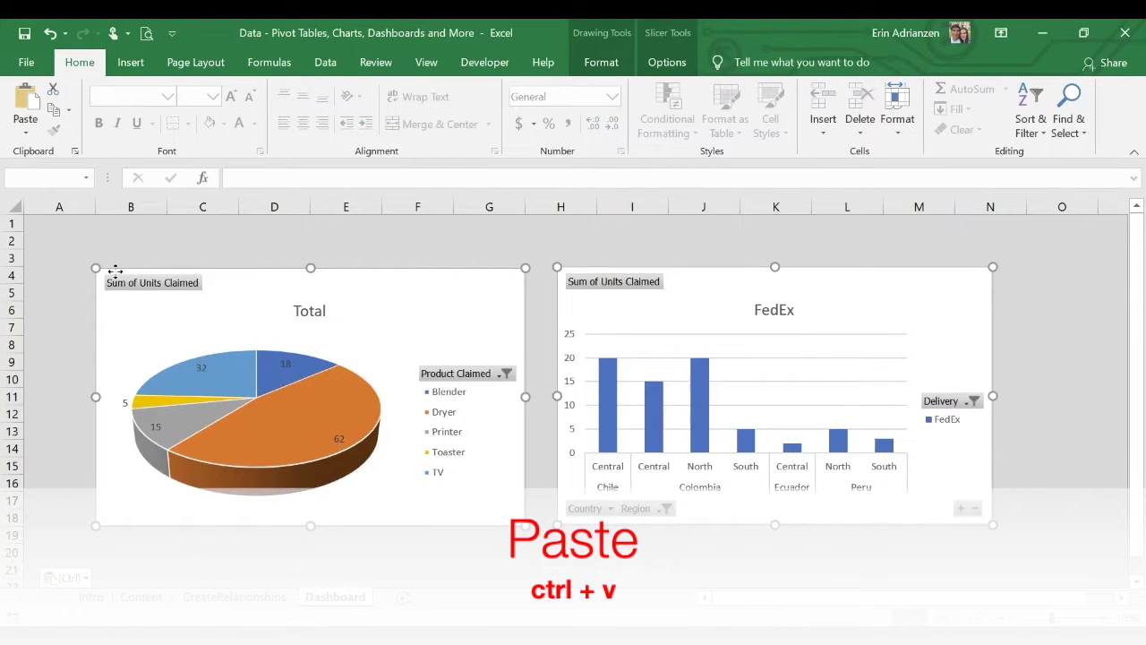
{"action": "scroll", "coordinate": [421, 403], "scroll_direction": "down", "scroll_amount": 3}
{"action": "scroll", "coordinate": [422, 403], "scroll_direction": "down", "scroll_amount": 2}
{"action": "scroll", "coordinate": [422, 403], "scroll_direction": "up", "scroll_amount": 5}
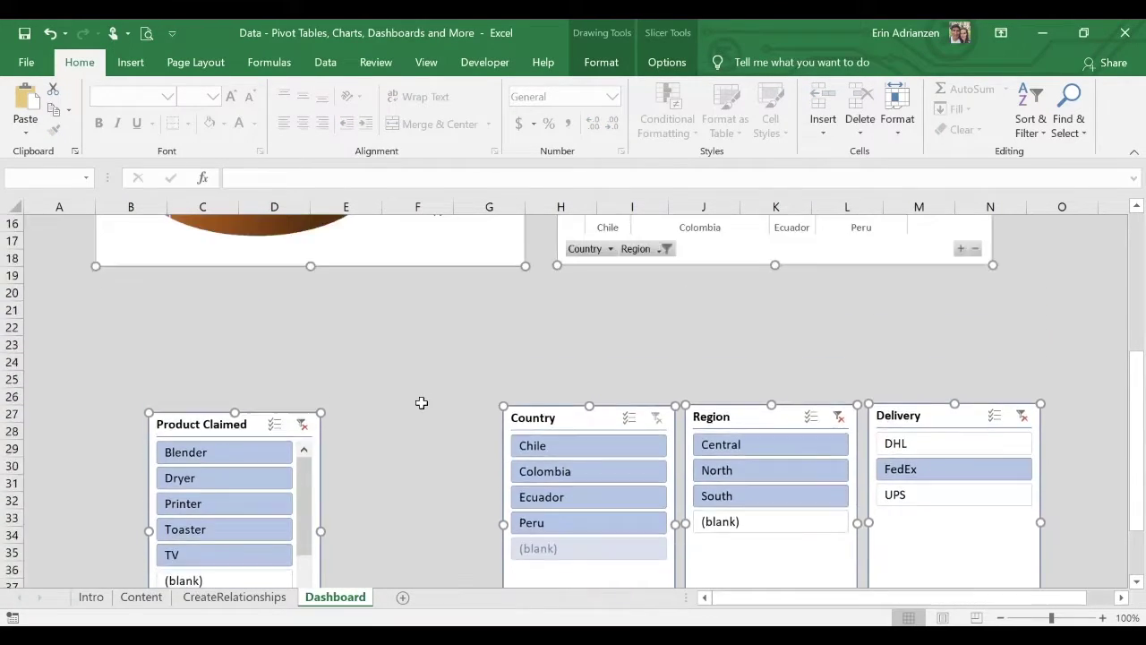
{"action": "left_click", "coordinate": [437, 570]}
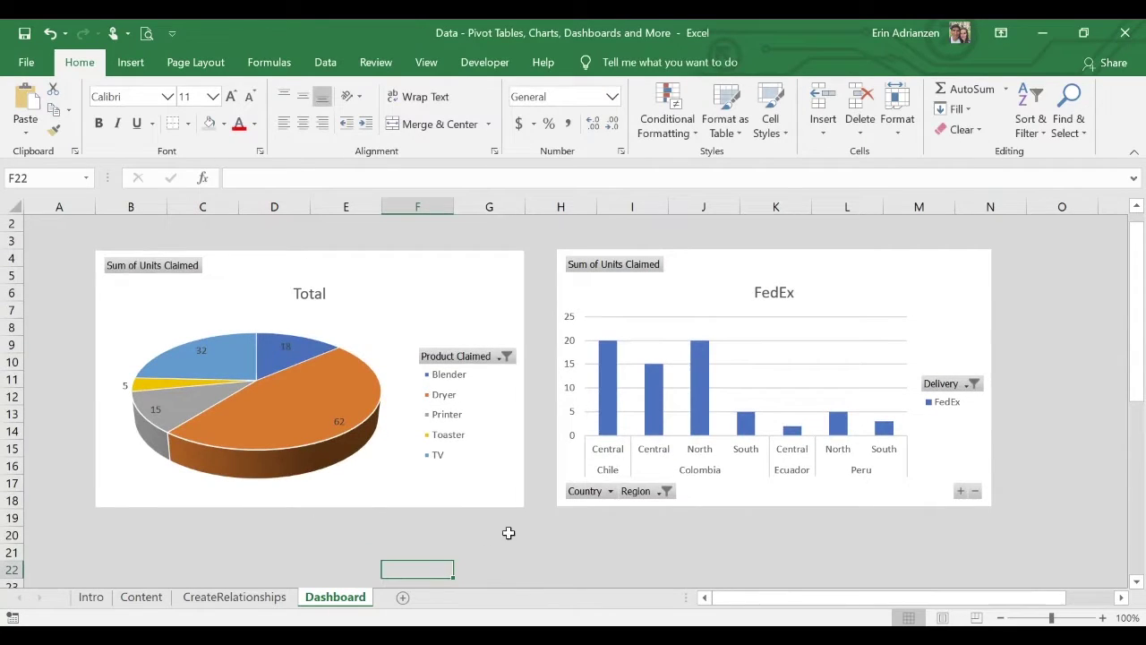
Hide the value field button on the dashboard's pie PivotChart.
{"action": "left_click", "coordinate": [242, 289]}
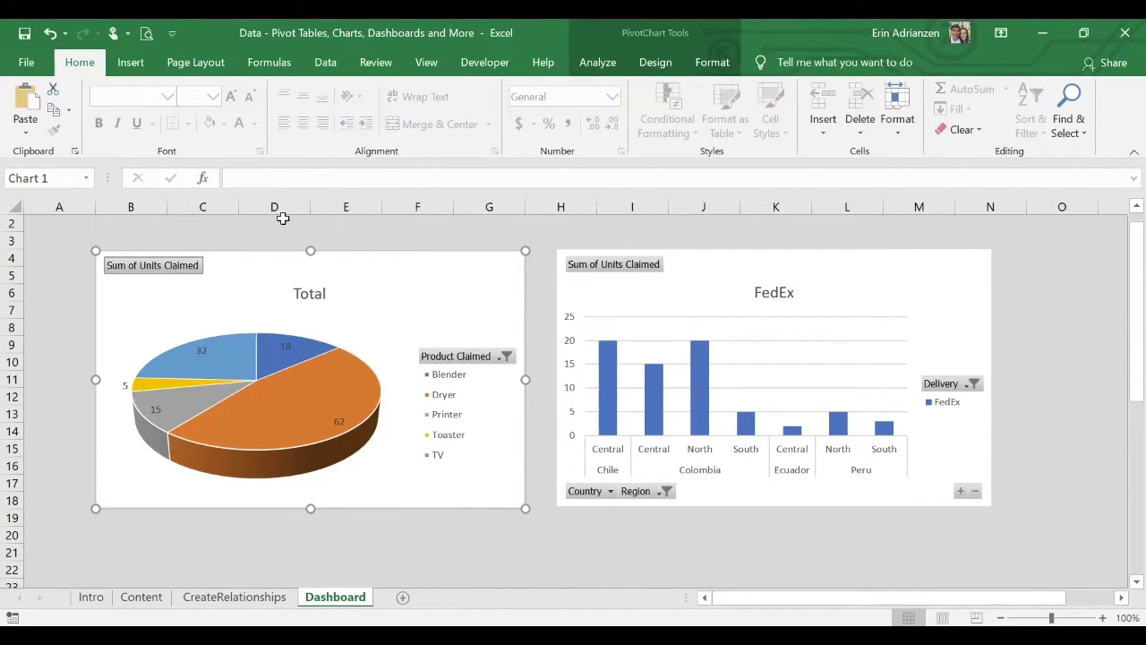
{"action": "left_click", "coordinate": [193, 274]}
{"action": "right_click", "coordinate": [192, 274]}
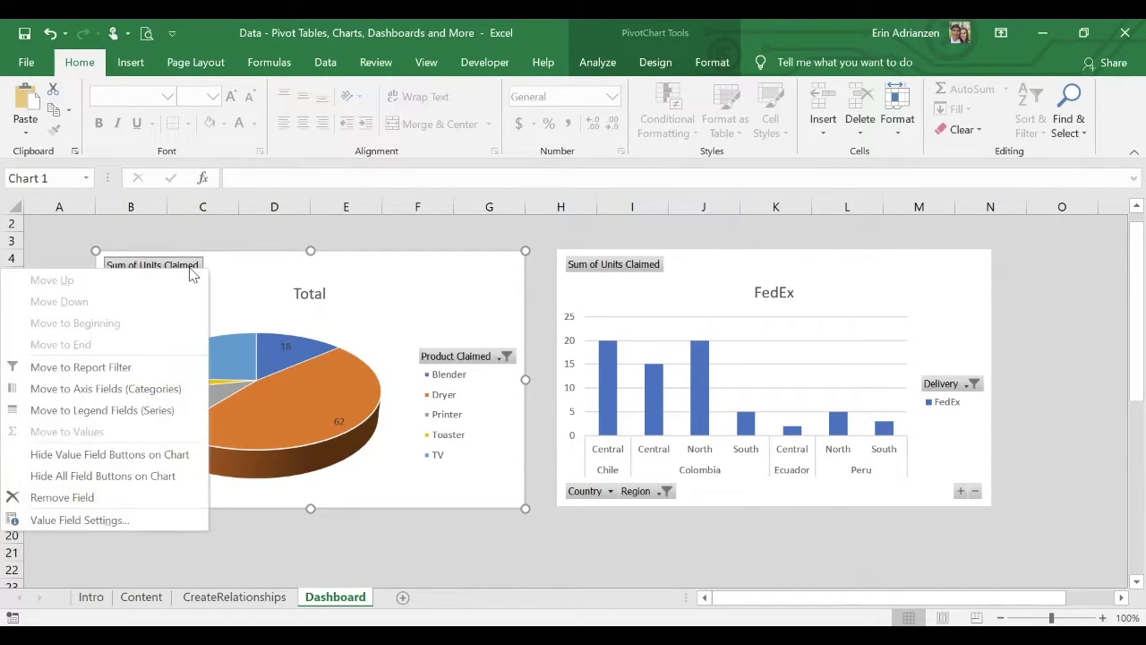
{"action": "left_click", "coordinate": [145, 456]}
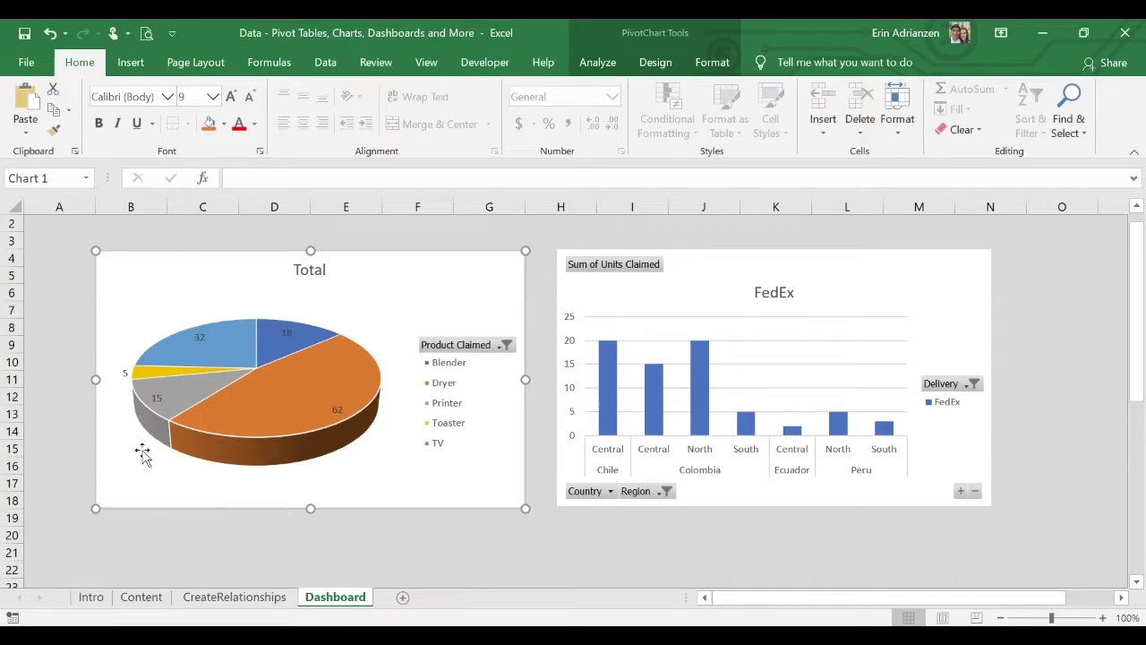
Hide the value field button on the dashboard's FedEx column PivotChart.
{"action": "left_click", "coordinate": [641, 264]}
{"action": "right_click", "coordinate": [642, 264]}
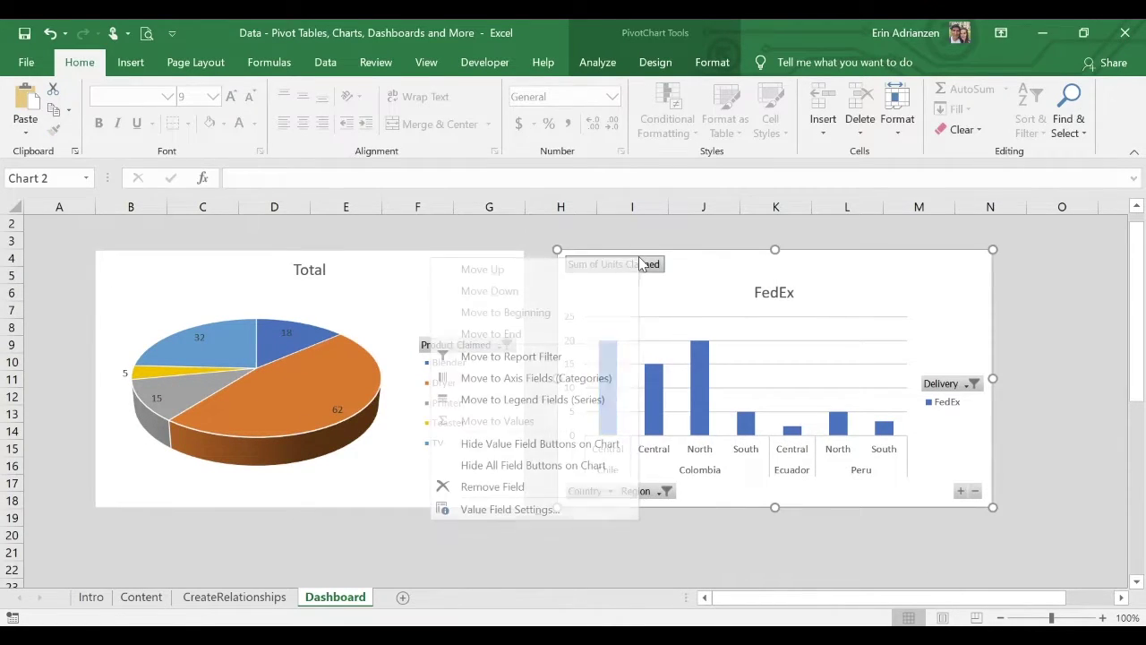
{"action": "left_click", "coordinate": [587, 444]}
{"action": "scroll", "coordinate": [504, 521], "scroll_direction": "down", "scroll_amount": 1}
{"action": "scroll", "coordinate": [505, 521], "scroll_direction": "up", "scroll_amount": 1}
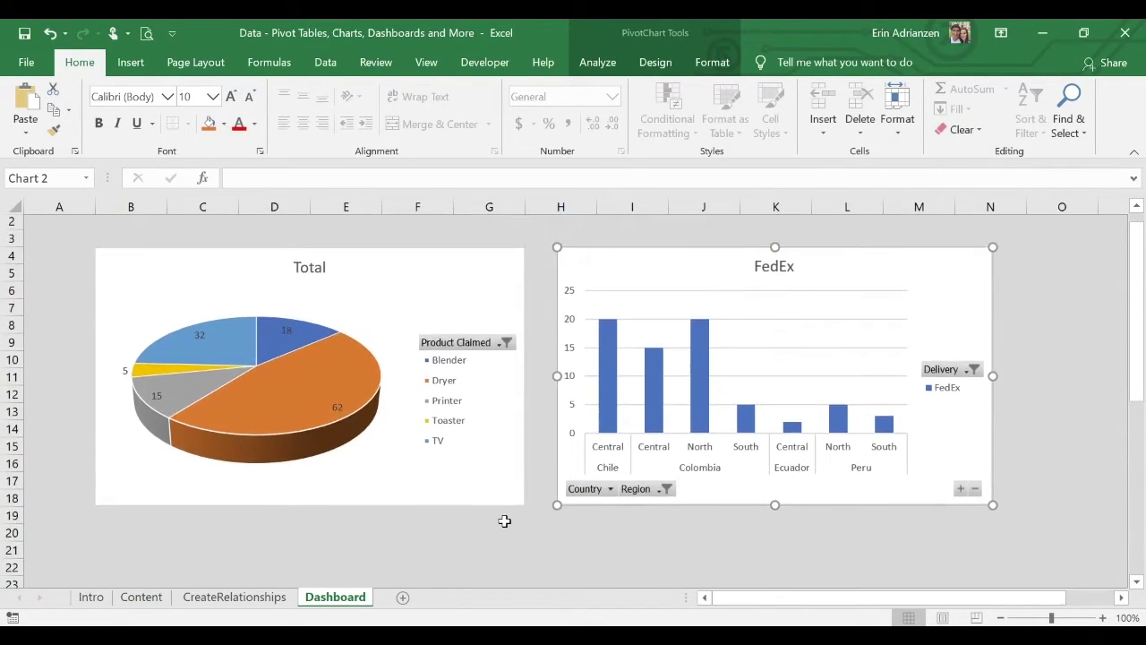
Change the pie PivotChart's title to "Product Claimed".
{"action": "double_click", "coordinate": [320, 272]}
{"action": "double_click", "coordinate": [321, 271]}
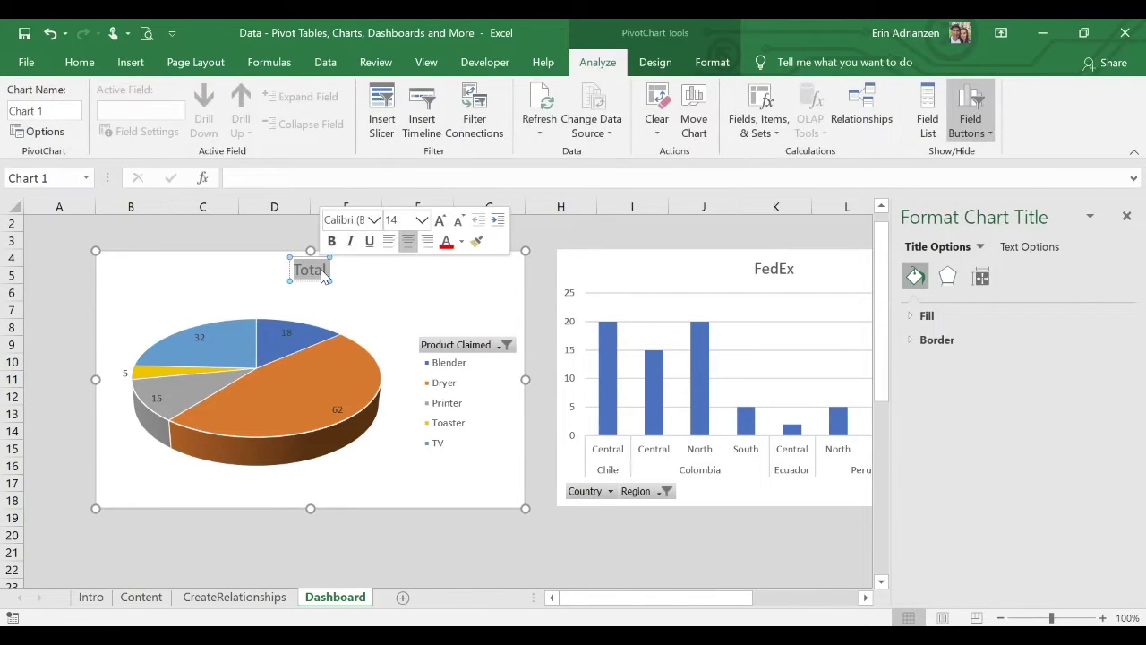
{"action": "type", "text": "Product Claimed"}
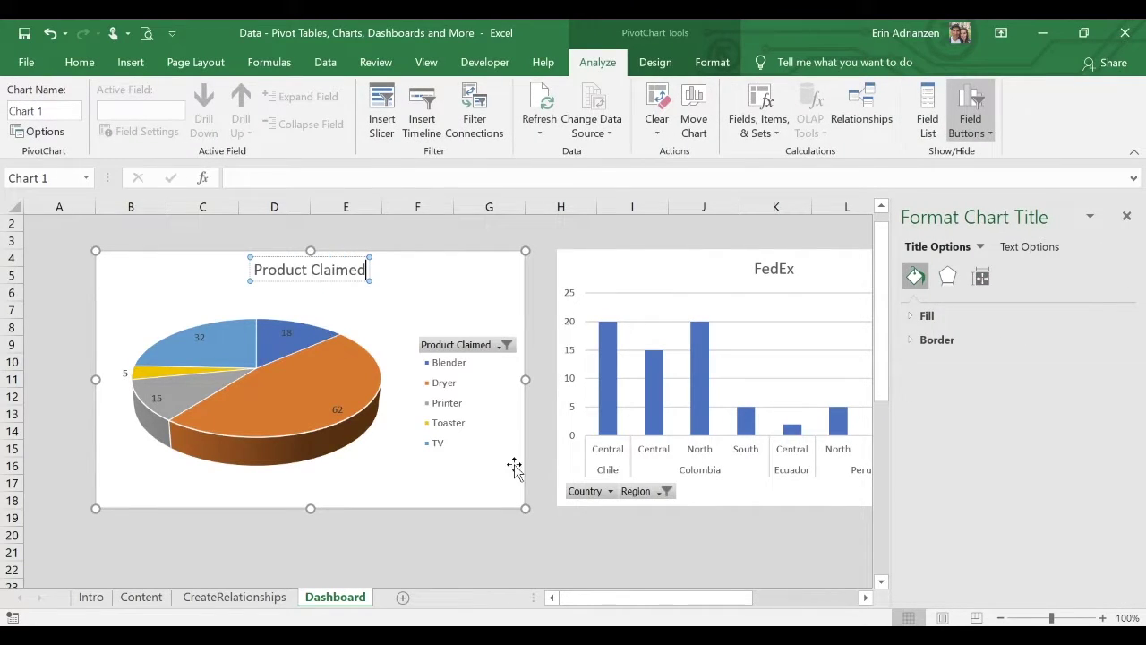
{"action": "left_click", "coordinate": [534, 551]}
Change the column PivotChart's title to "Claims by Region".
{"action": "scroll", "coordinate": [717, 340], "scroll_direction": "right", "scroll_amount": 2}
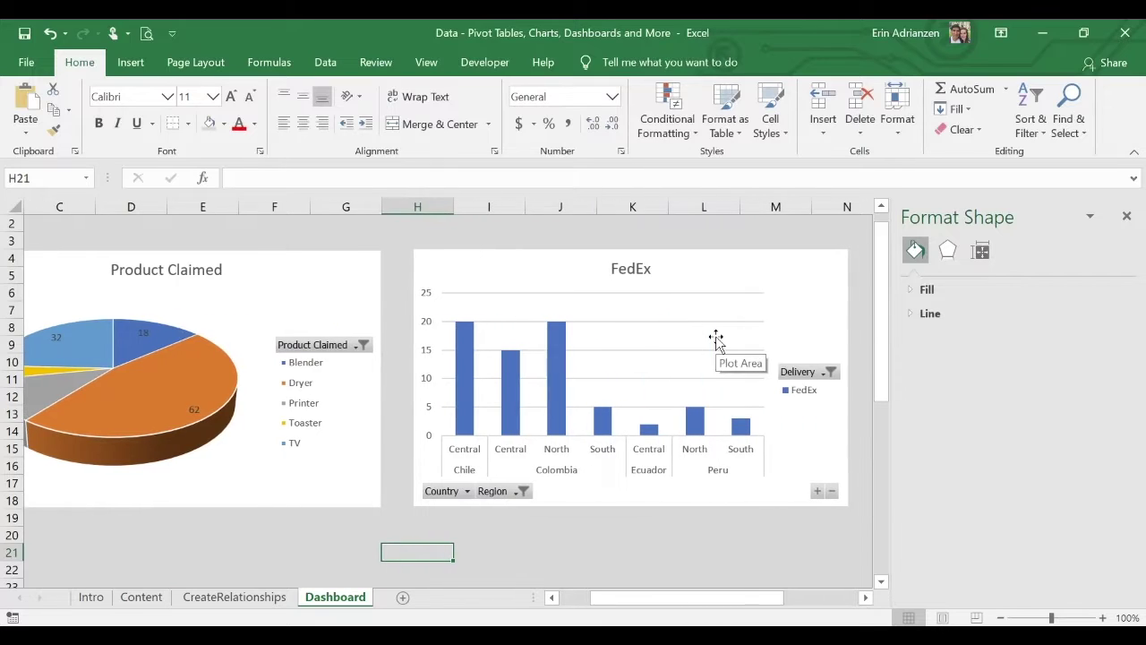
{"action": "left_click", "coordinate": [643, 268]}
{"action": "double_click", "coordinate": [643, 269]}
{"action": "key", "text": "BackSpace"}
{"action": "type", "text": "Claims by"}
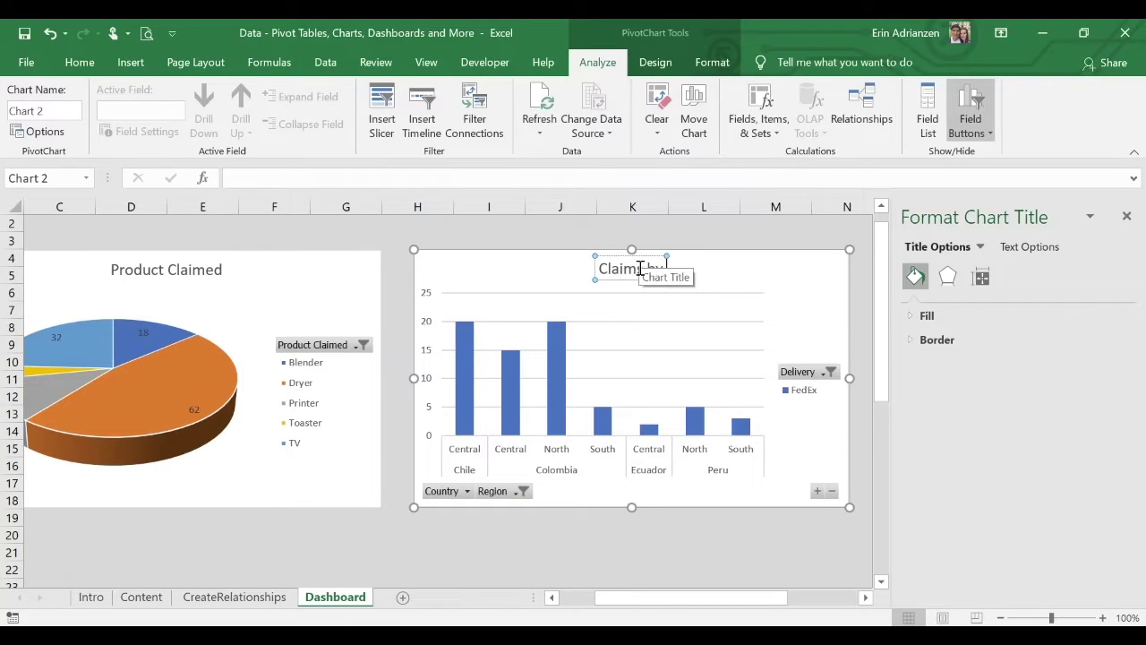
{"action": "type", "text": " Region"}
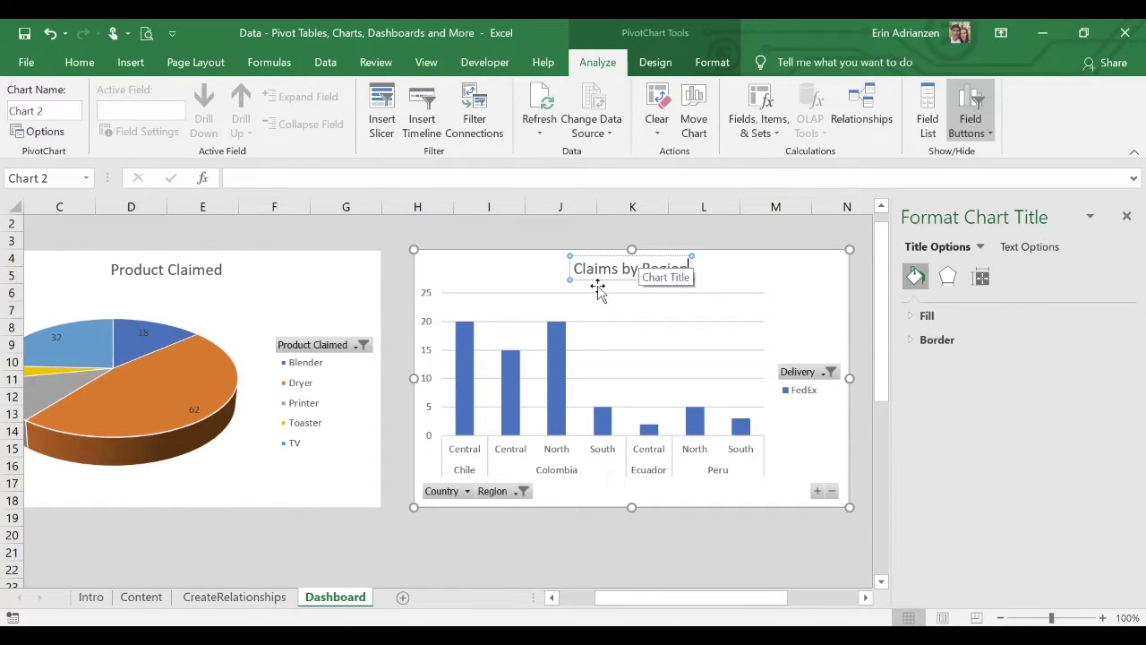
{"action": "left_click", "coordinate": [736, 539]}
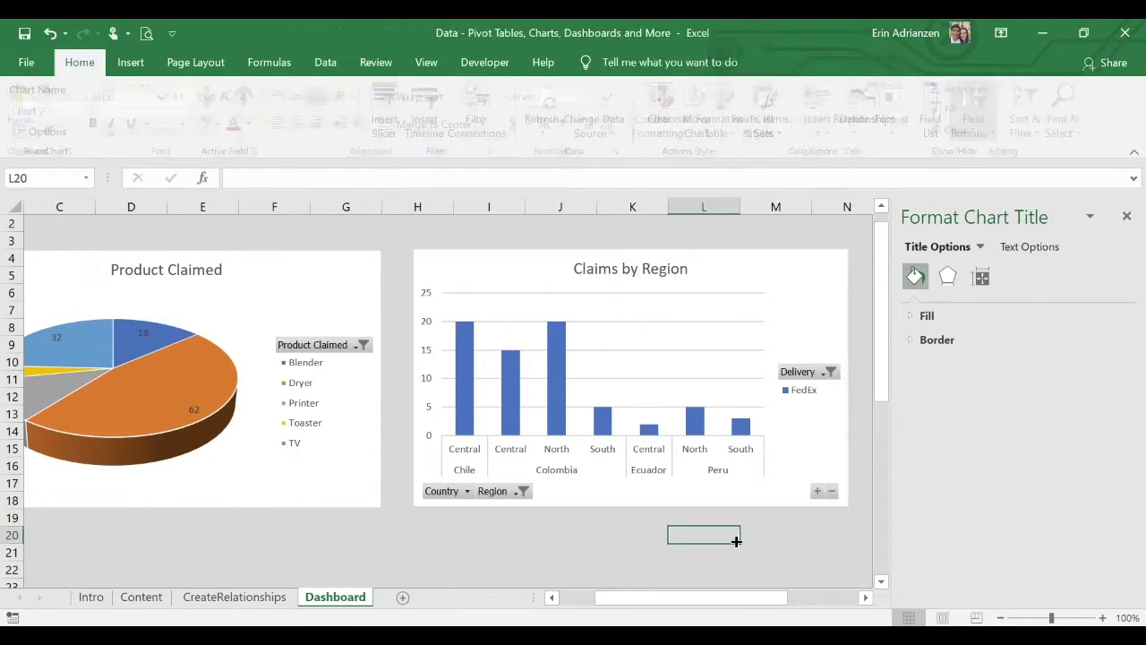
Color the pie chart's data labels white and move the Toaster label onto its slice.
{"action": "left_click", "coordinate": [328, 266]}
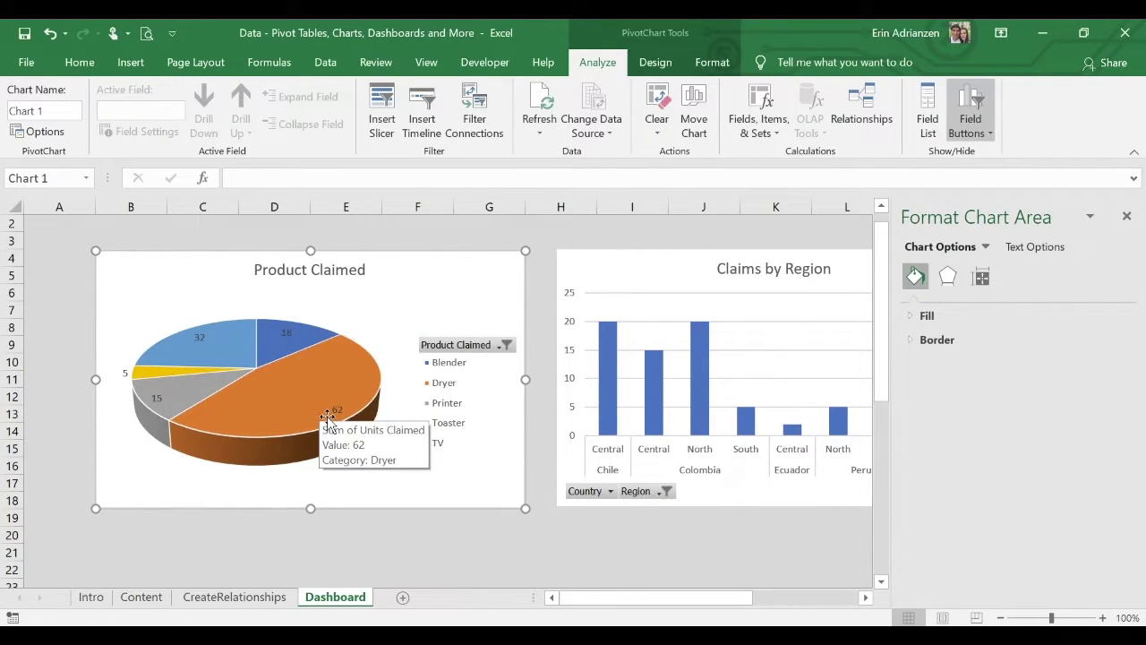
{"action": "left_click", "coordinate": [340, 411]}
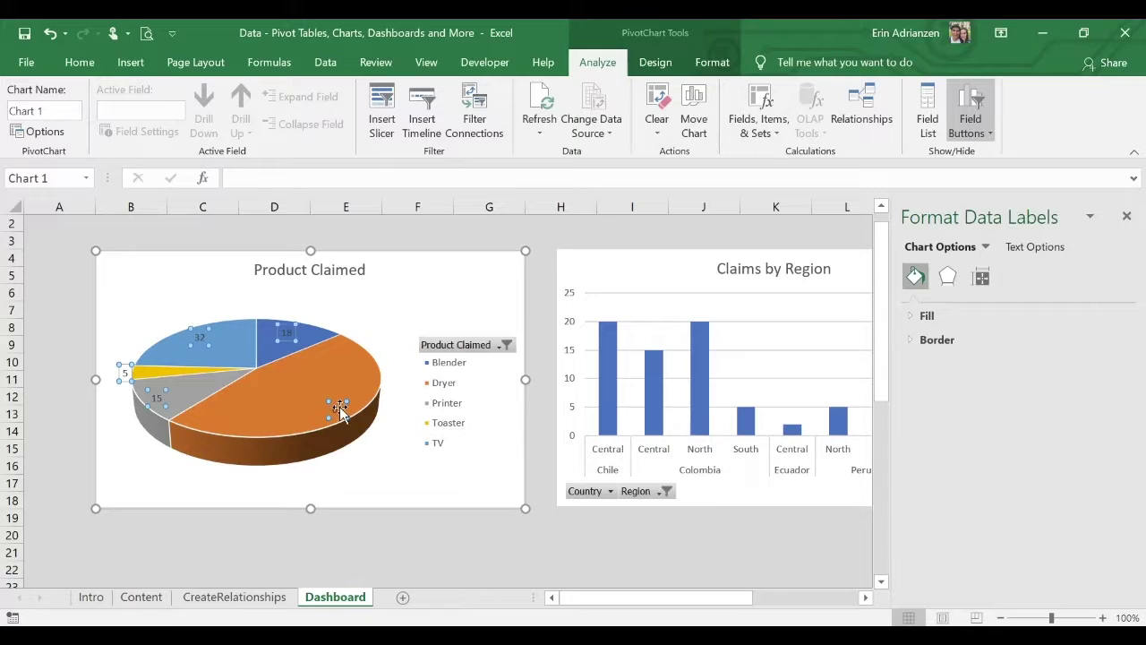
{"action": "left_click", "coordinate": [79, 62]}
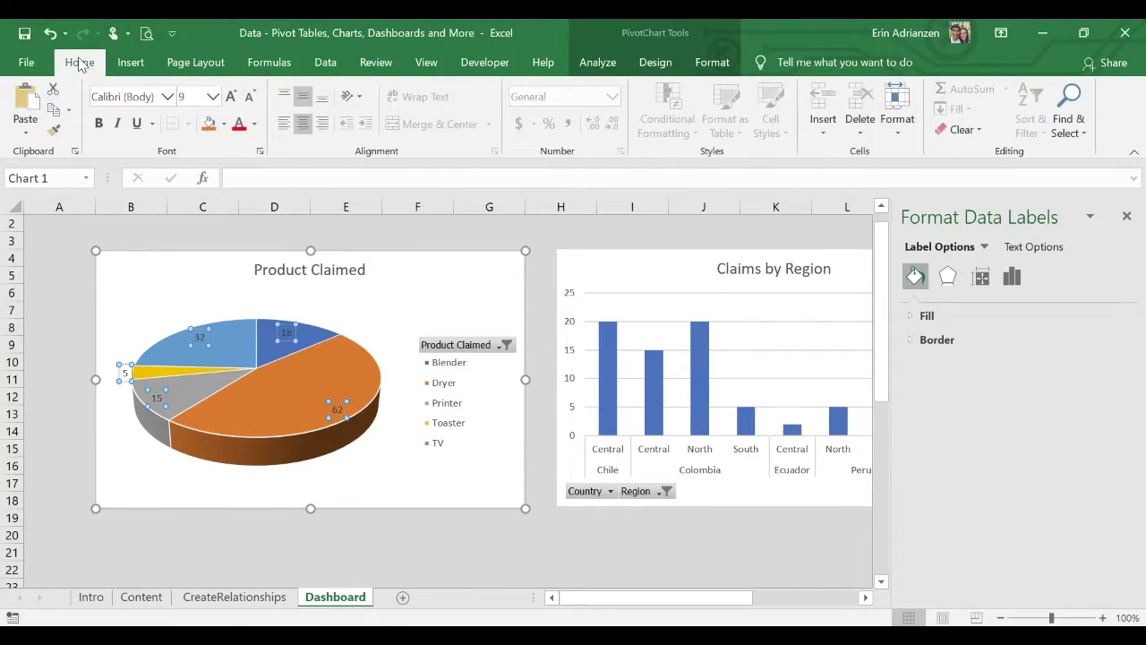
{"action": "left_click", "coordinate": [254, 124]}
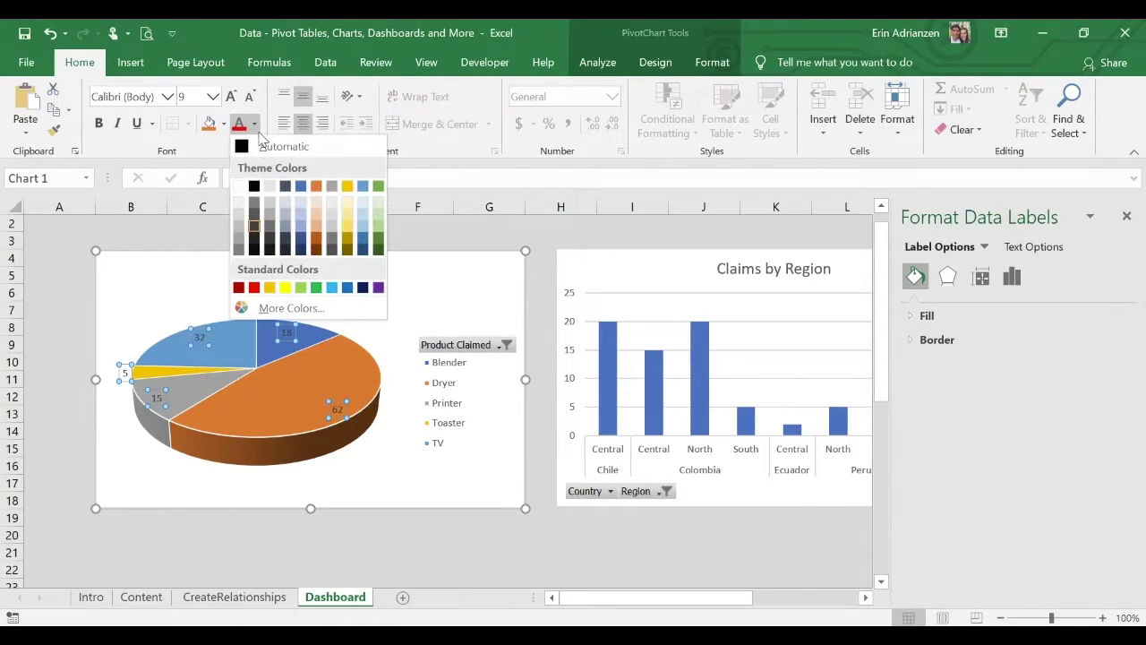
{"action": "left_click", "coordinate": [240, 187]}
{"action": "left_click", "coordinate": [141, 370]}
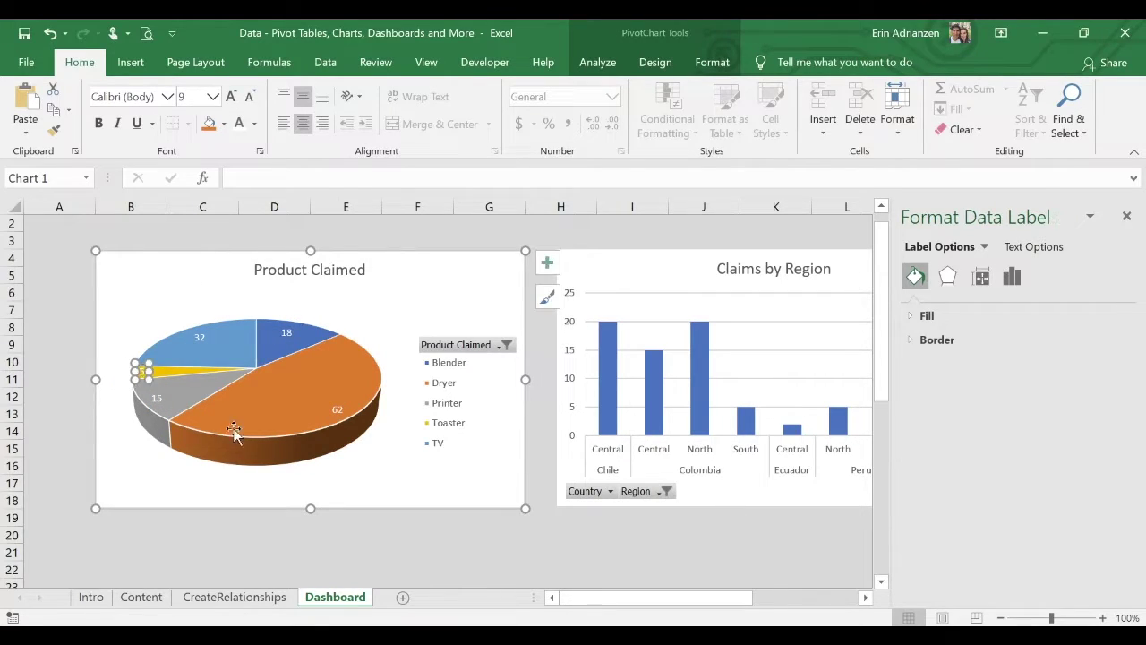
{"action": "left_click", "coordinate": [266, 500]}
Add primary major vertical gridlines to the Claims by Region chart.
{"action": "left_click", "coordinate": [665, 298]}
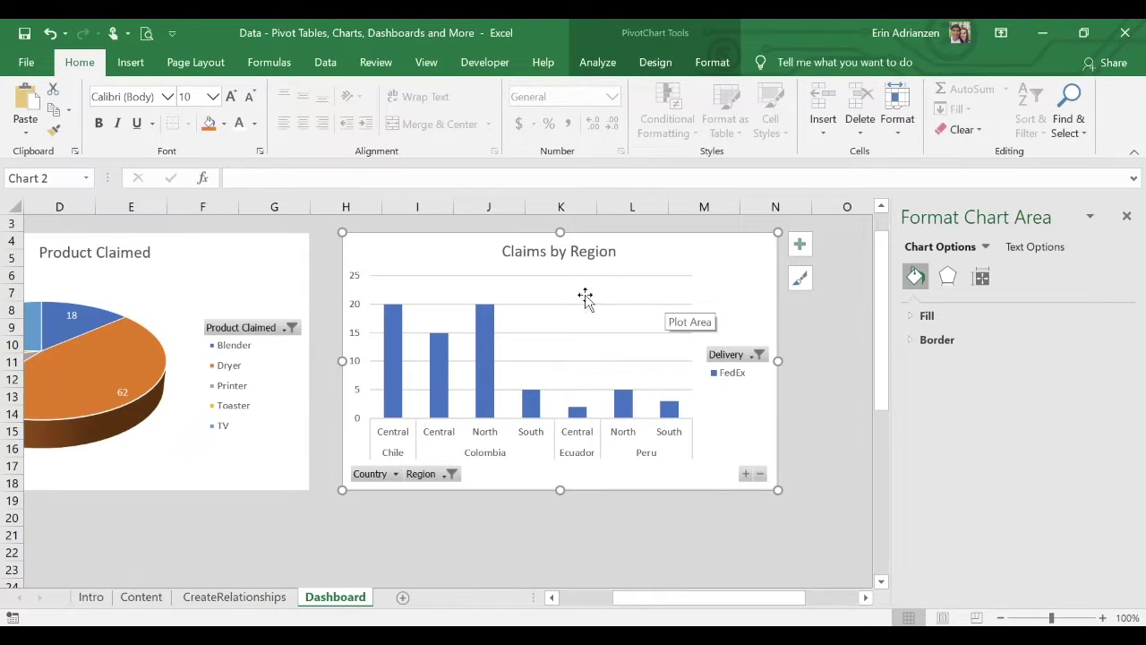
{"action": "left_click", "coordinate": [800, 245]}
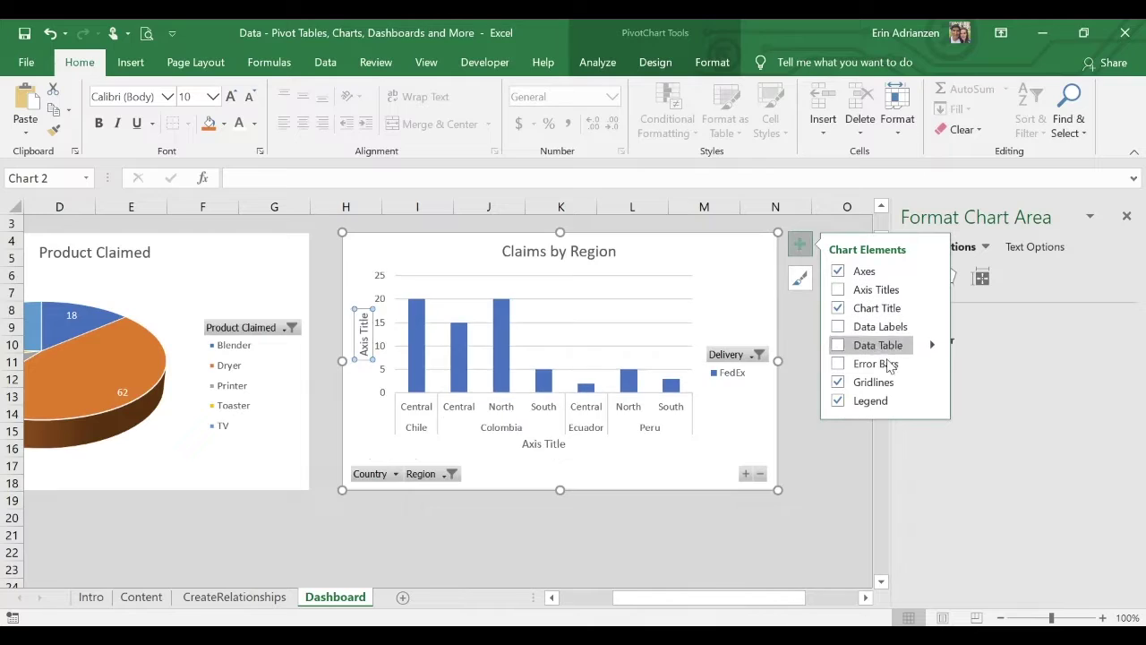
{"action": "left_click", "coordinate": [934, 385]}
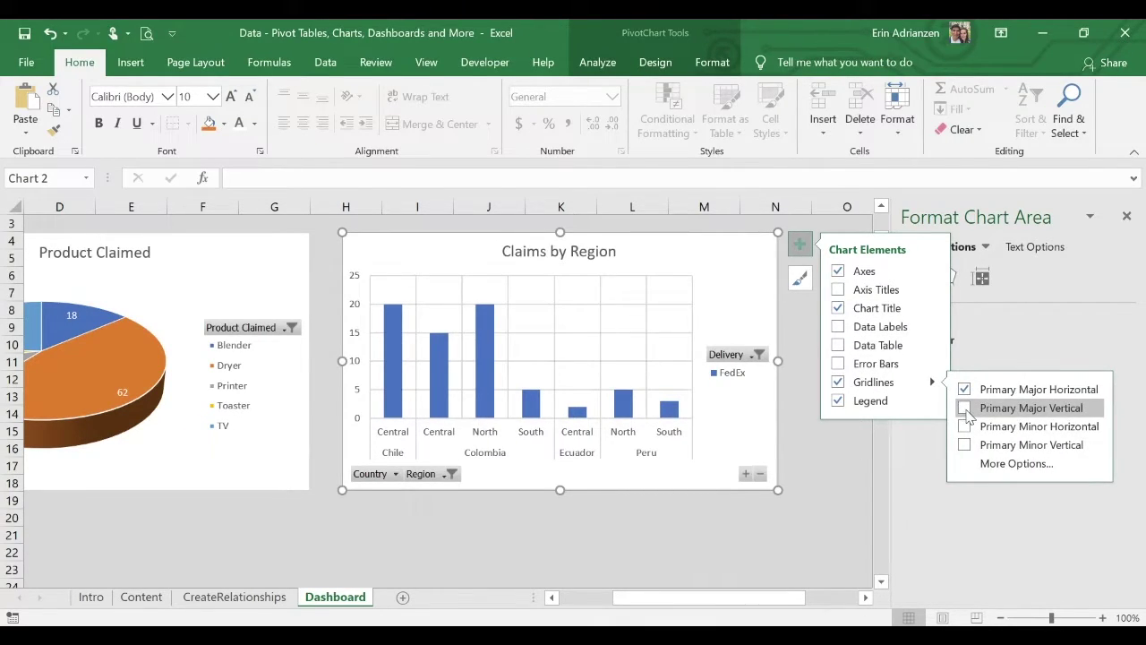
{"action": "left_click", "coordinate": [964, 408]}
{"action": "left_click", "coordinate": [801, 445]}
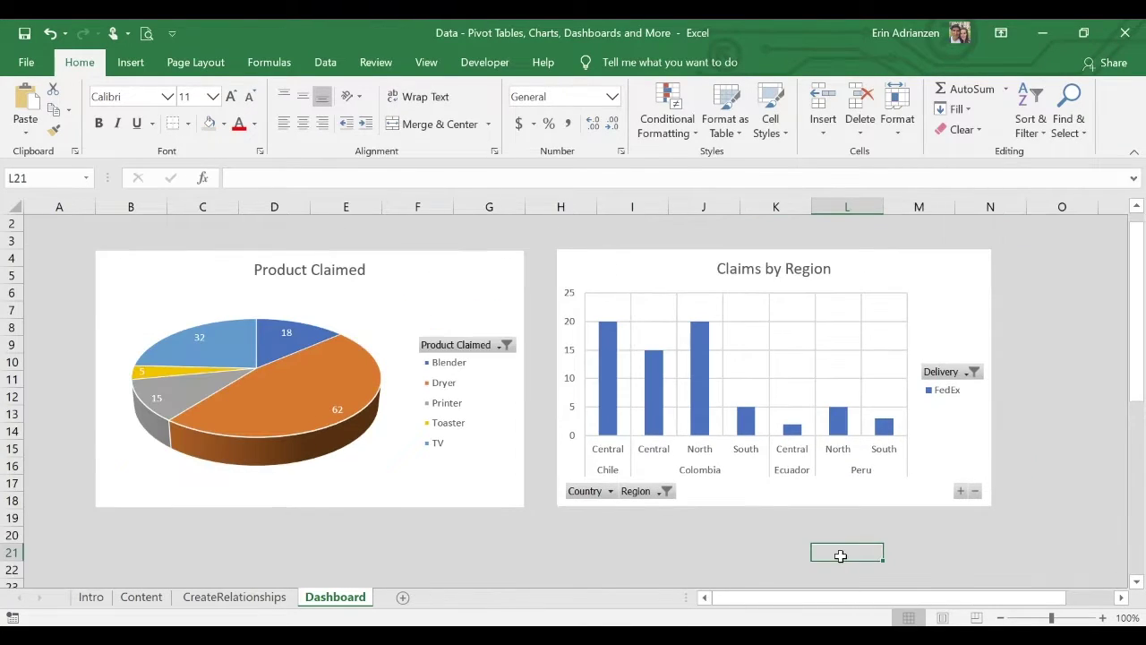
Set the size of both dashboard charts to 3.5" high and 6" wide.
{"action": "left_click", "coordinate": [474, 264]}
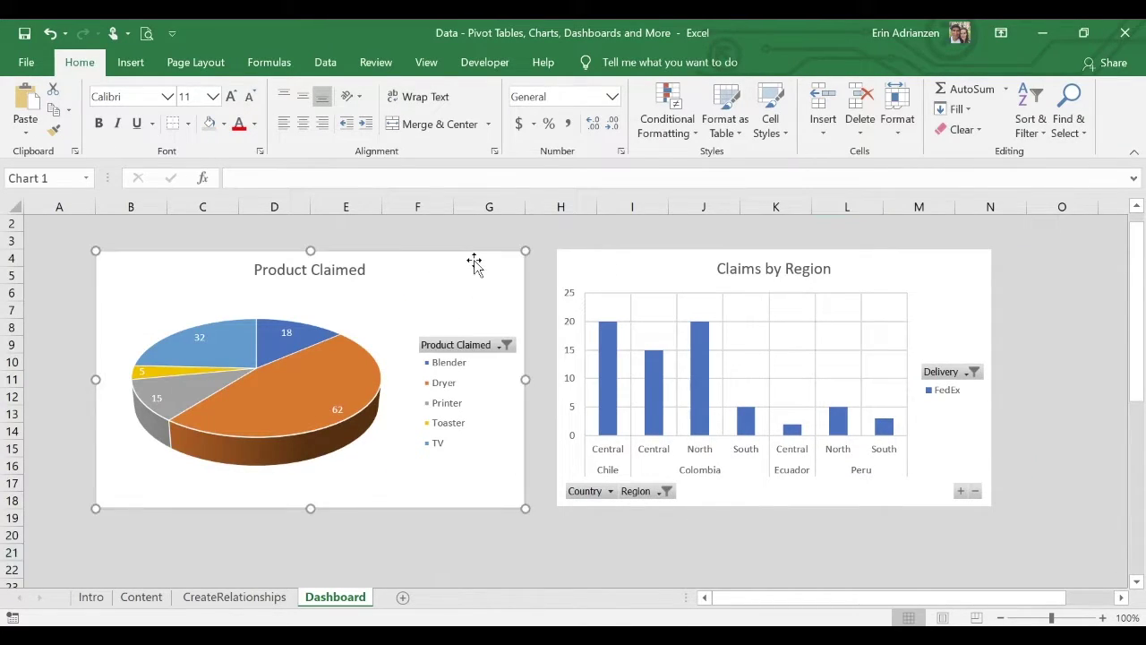
{"action": "left_click", "coordinate": [631, 266], "text": "ctrl"}
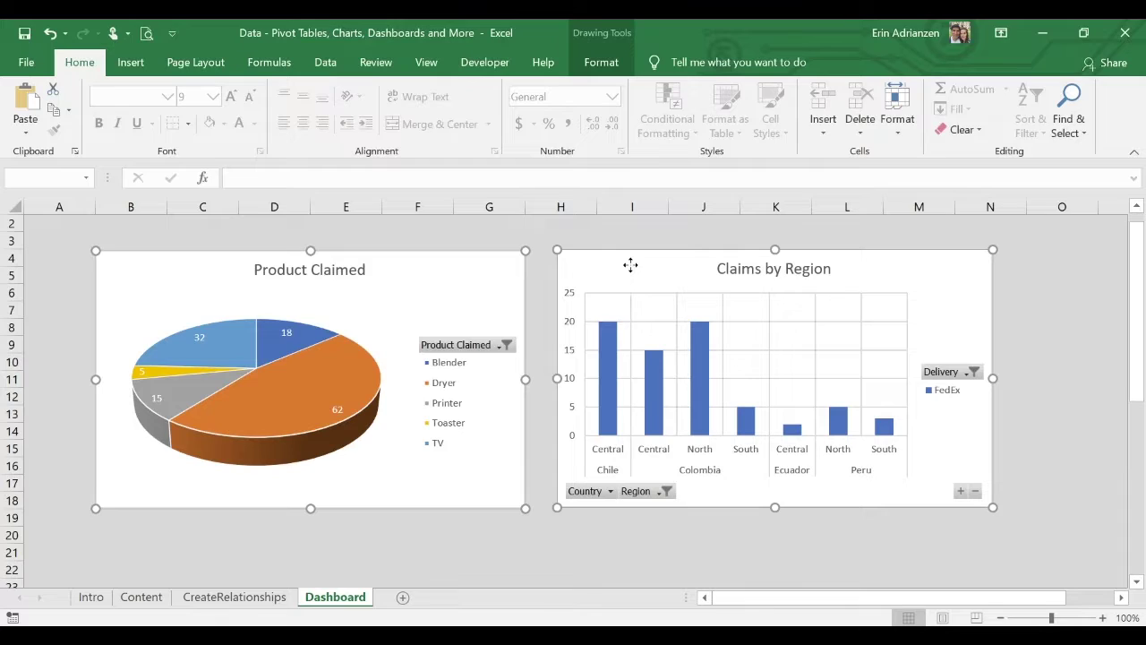
{"action": "left_click", "coordinate": [601, 62]}
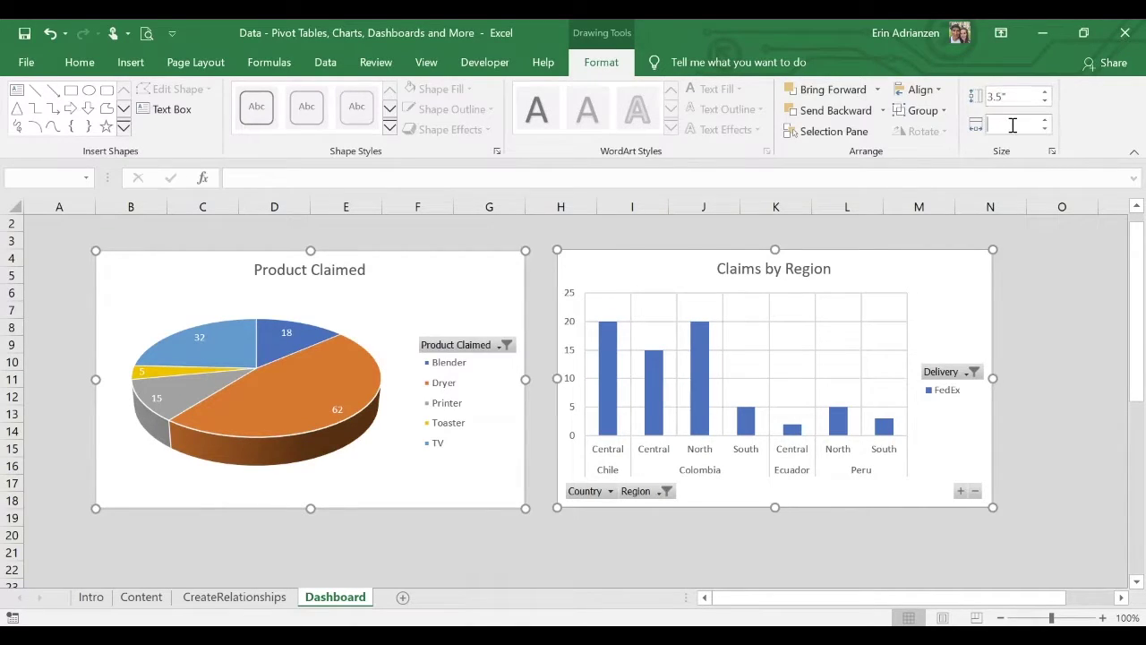
{"action": "key", "text": "Return"}
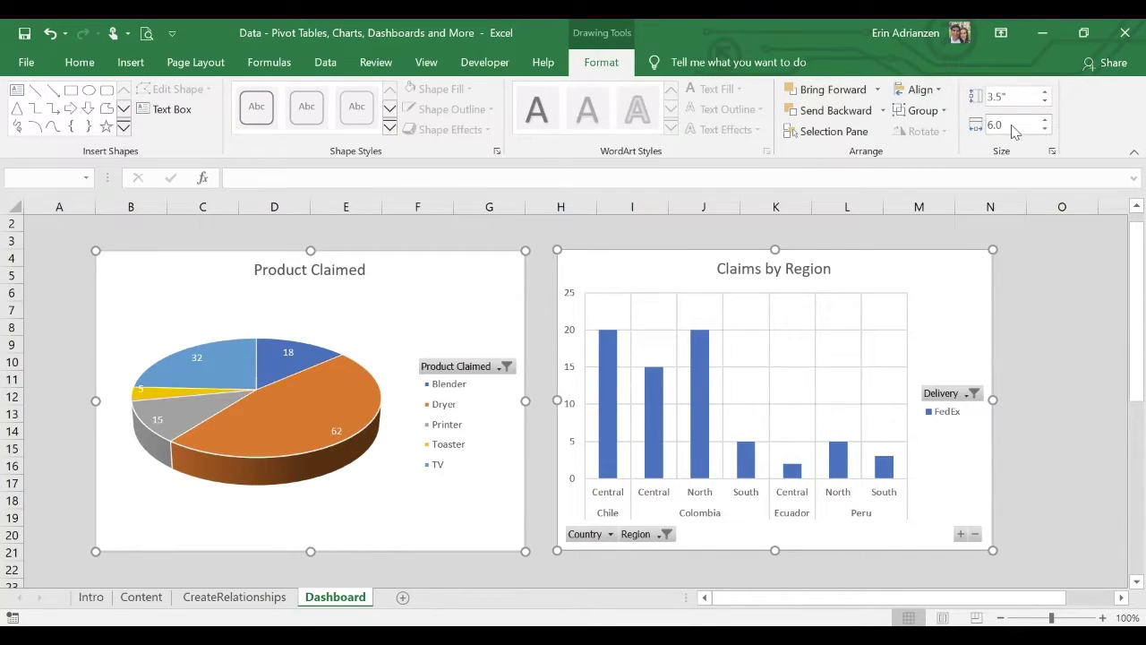
{"action": "key", "text": "Return"}
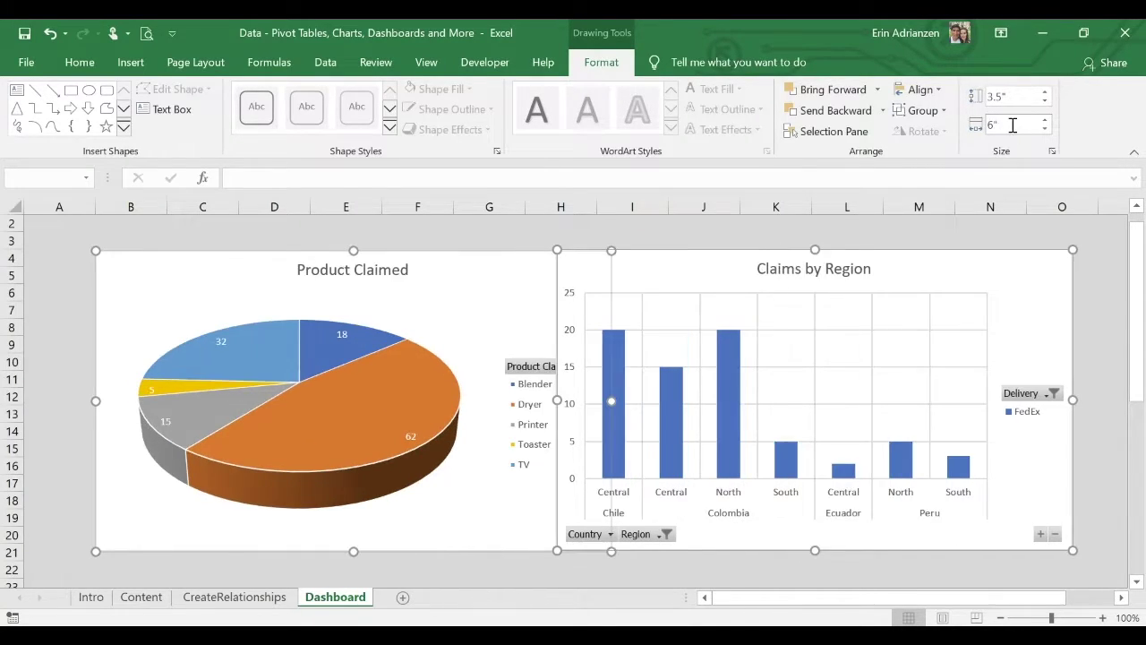
Reposition the two enlarged charts side by side with a small gap between them, starting at row 4.
{"action": "left_click", "coordinate": [703, 238]}
{"action": "left_click_drag", "start_coordinate": [700, 263], "coordinate": [752, 260]}
{"action": "left_click_drag", "start_coordinate": [492, 276], "coordinate": [439, 276]}
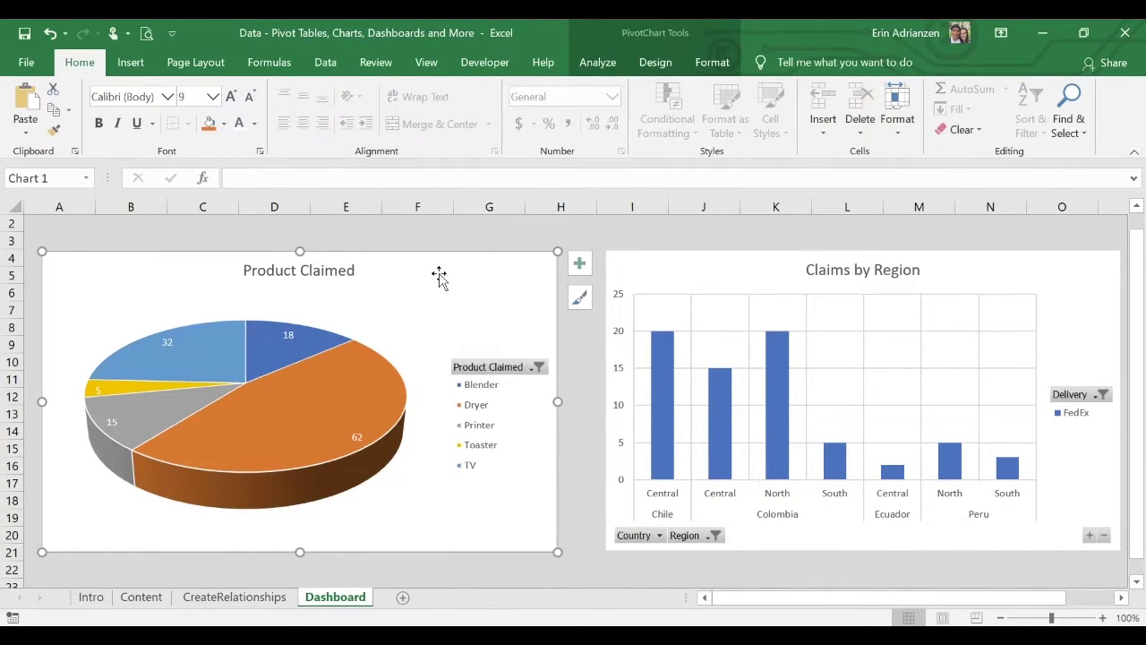
{"action": "left_click_drag", "start_coordinate": [655, 261], "coordinate": [644, 265]}
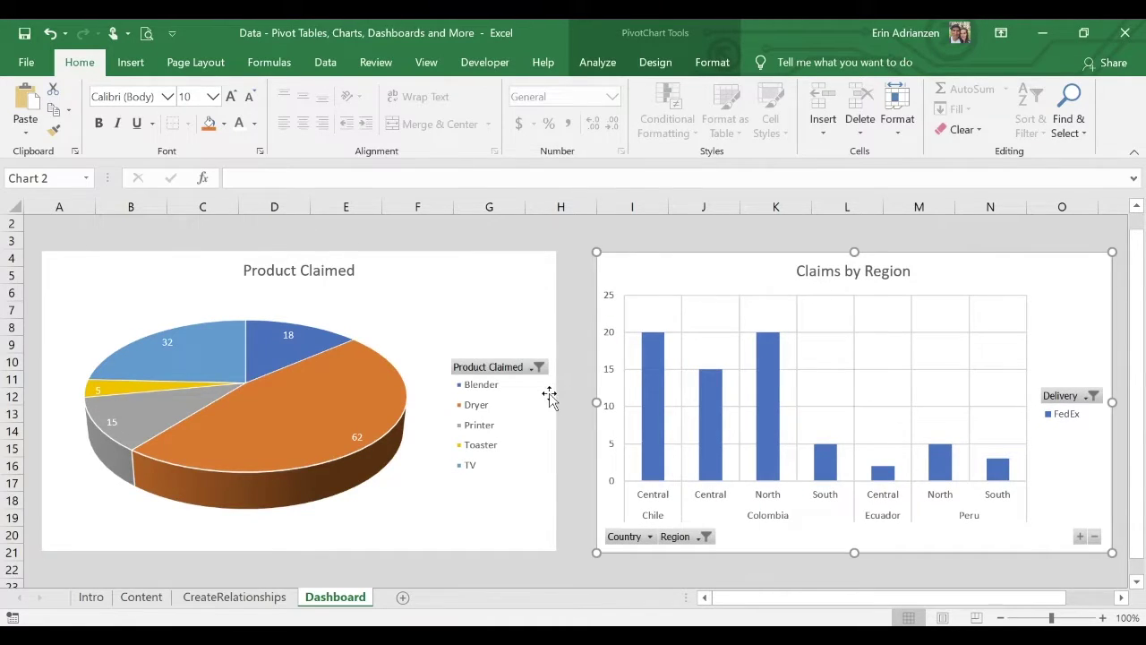
Place the Country slicer beneath the Claims by Region chart and the Product Claimed slicer beneath the pie chart.
{"action": "scroll", "coordinate": [549, 396], "scroll_direction": "down", "scroll_amount": 1}
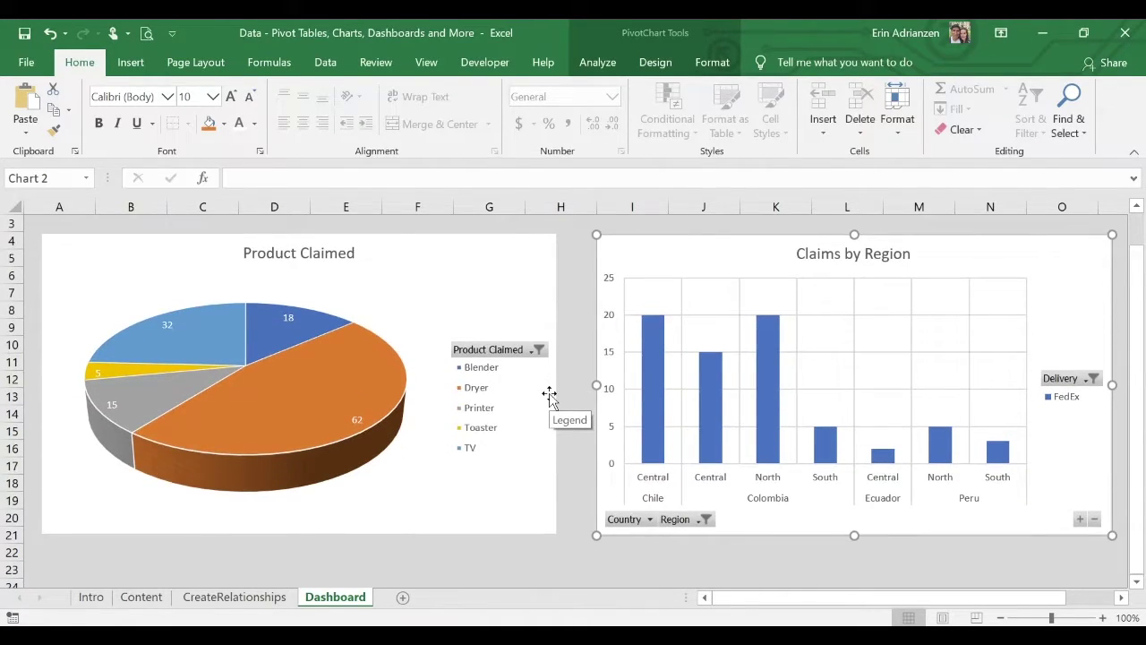
{"action": "scroll", "coordinate": [550, 397], "scroll_direction": "down", "scroll_amount": 5}
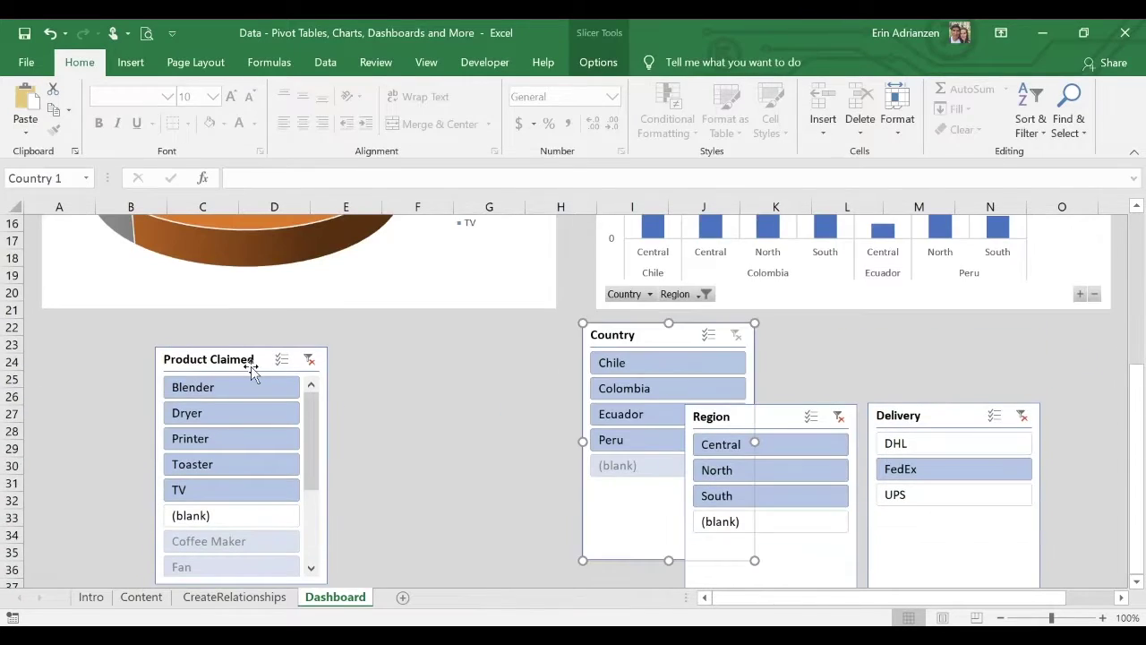
{"action": "left_click", "coordinate": [238, 361]}
{"action": "left_click_drag", "start_coordinate": [237, 361], "coordinate": [282, 339]}
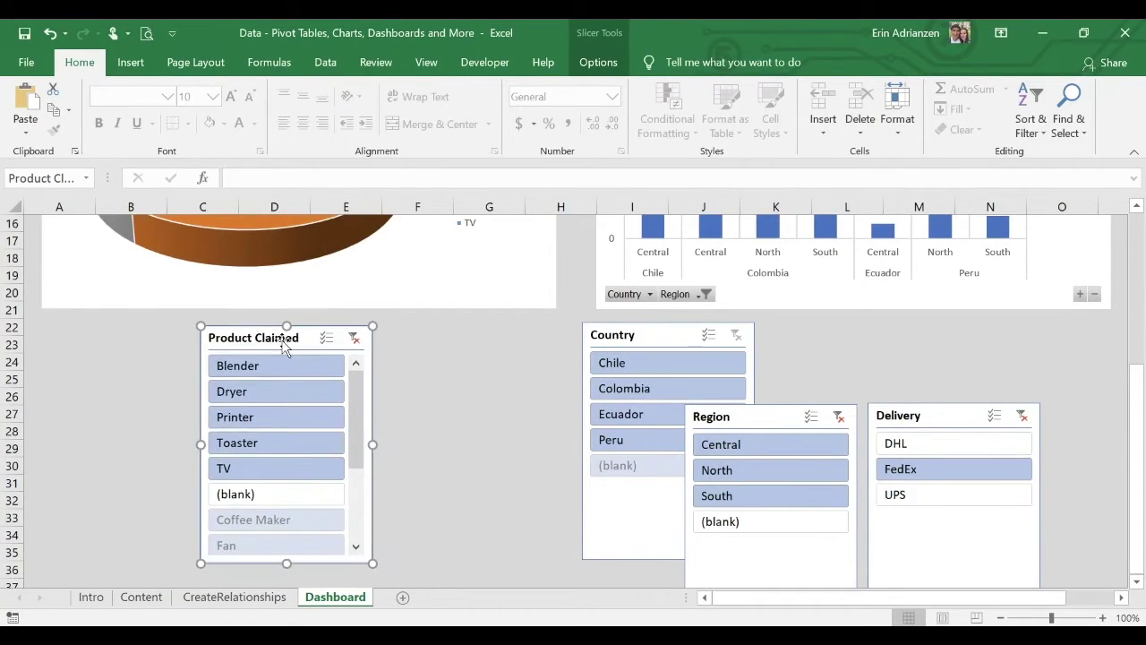
{"action": "scroll", "coordinate": [319, 335], "scroll_direction": "up", "scroll_amount": 3}
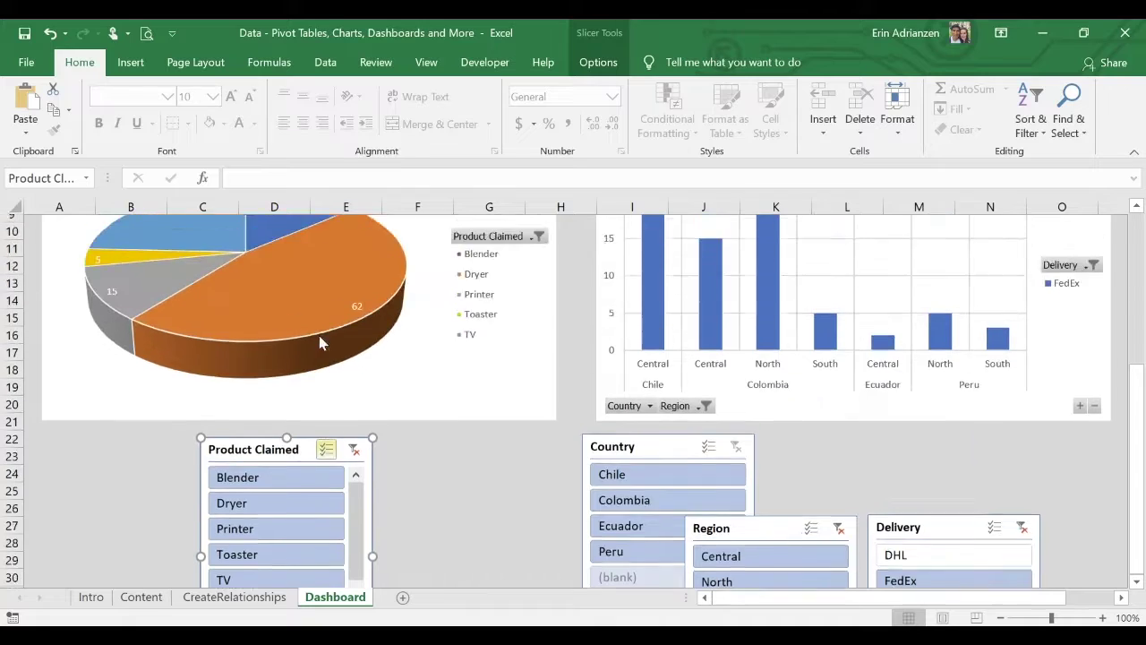
{"action": "scroll", "coordinate": [319, 335], "scroll_direction": "down", "scroll_amount": 2}
{"action": "scroll", "coordinate": [309, 488], "scroll_direction": "down", "scroll_amount": 2}
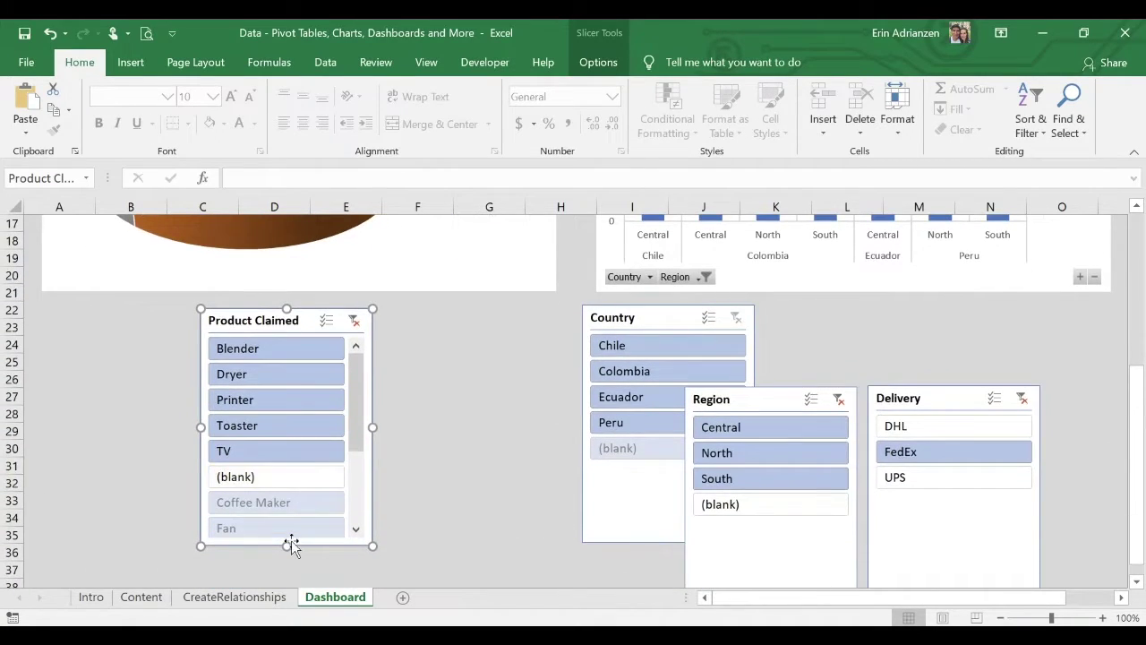
Line up the Region and Delivery slicers in a row beside the Country slicer beneath the column chart.
{"action": "left_click_drag", "start_coordinate": [793, 405], "coordinate": [879, 324]}
{"action": "left_click_drag", "start_coordinate": [980, 392], "coordinate": [1065, 303]}
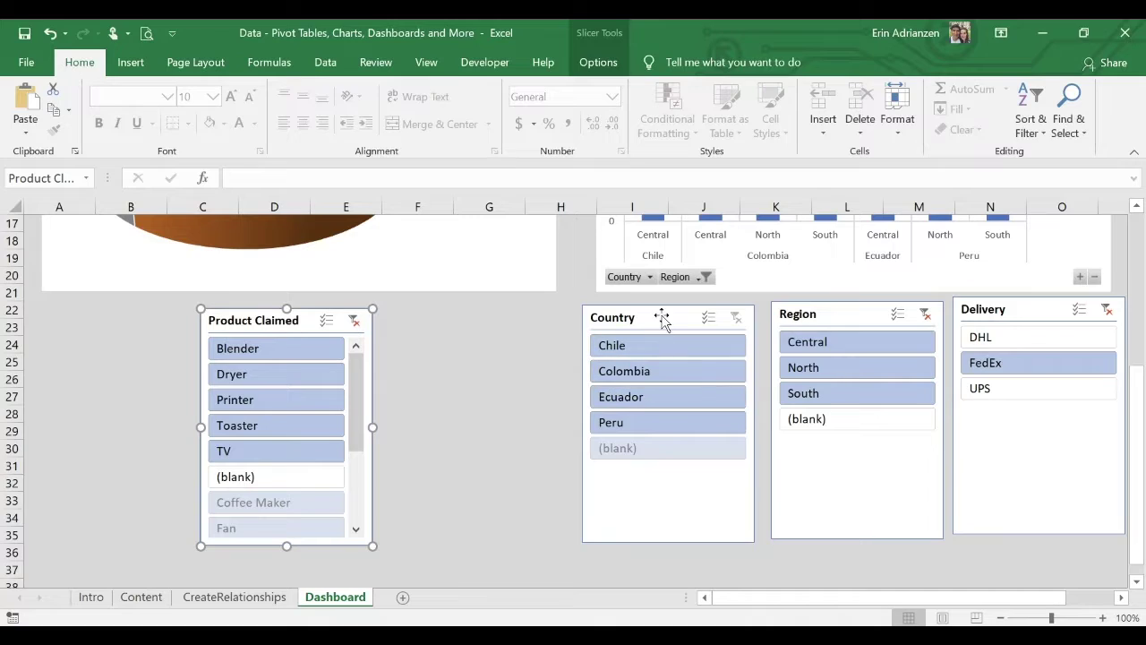
{"action": "left_click", "coordinate": [483, 447]}
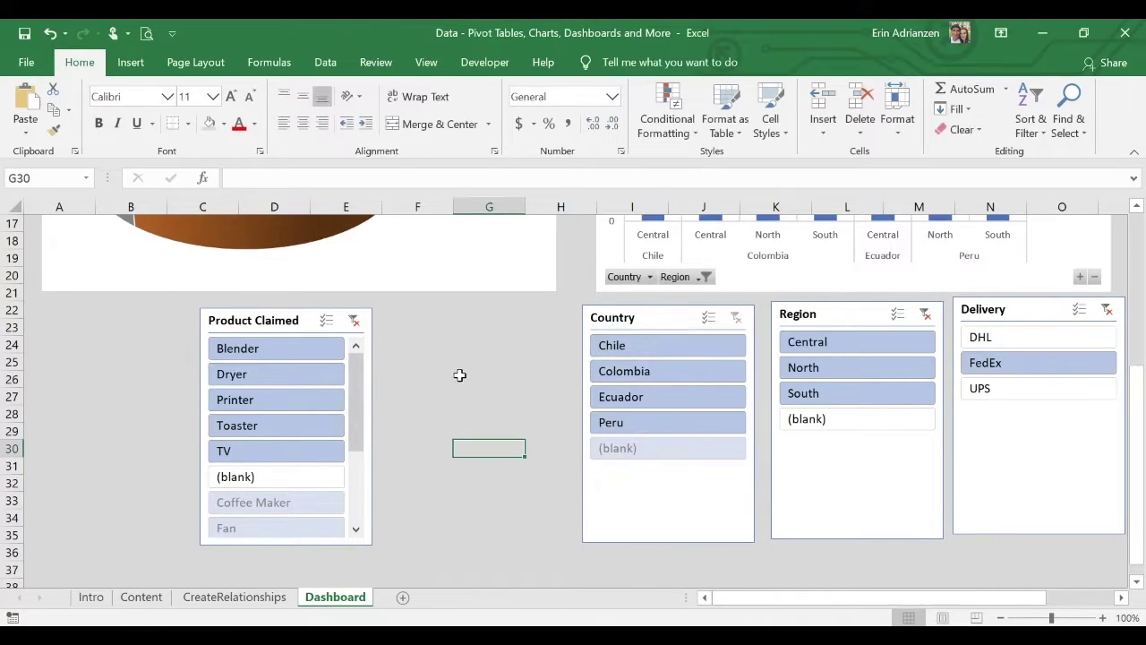
Set the Product Claimed, Country, Region and Delivery slicers together to hide items with no data.
{"action": "left_click", "coordinate": [288, 330]}
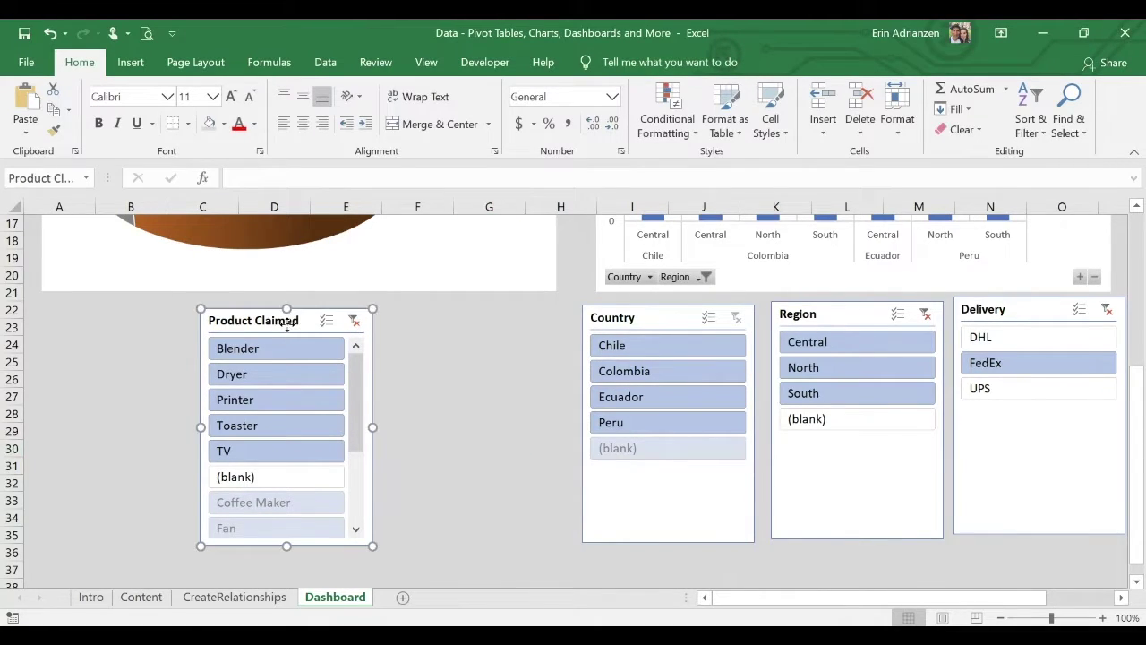
{"action": "left_click", "coordinate": [664, 327], "text": "ctrl"}
{"action": "left_click", "coordinate": [855, 318], "text": "ctrl"}
{"action": "left_click", "coordinate": [1029, 308], "text": "ctrl"}
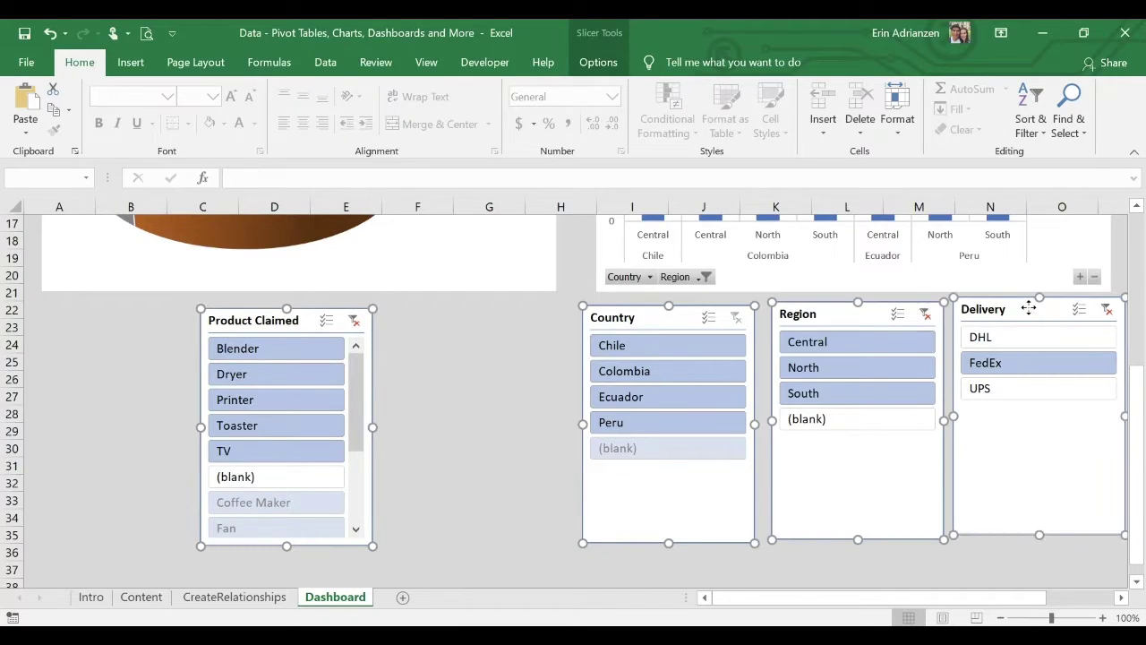
{"action": "right_click", "coordinate": [1030, 308]}
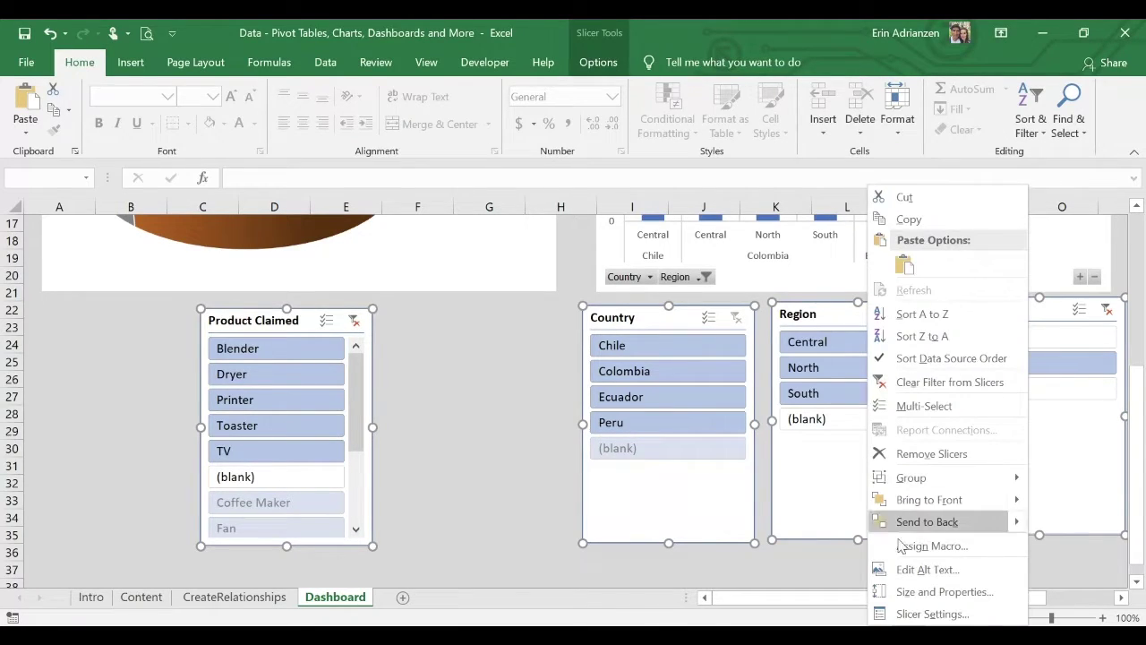
{"action": "left_click", "coordinate": [931, 614]}
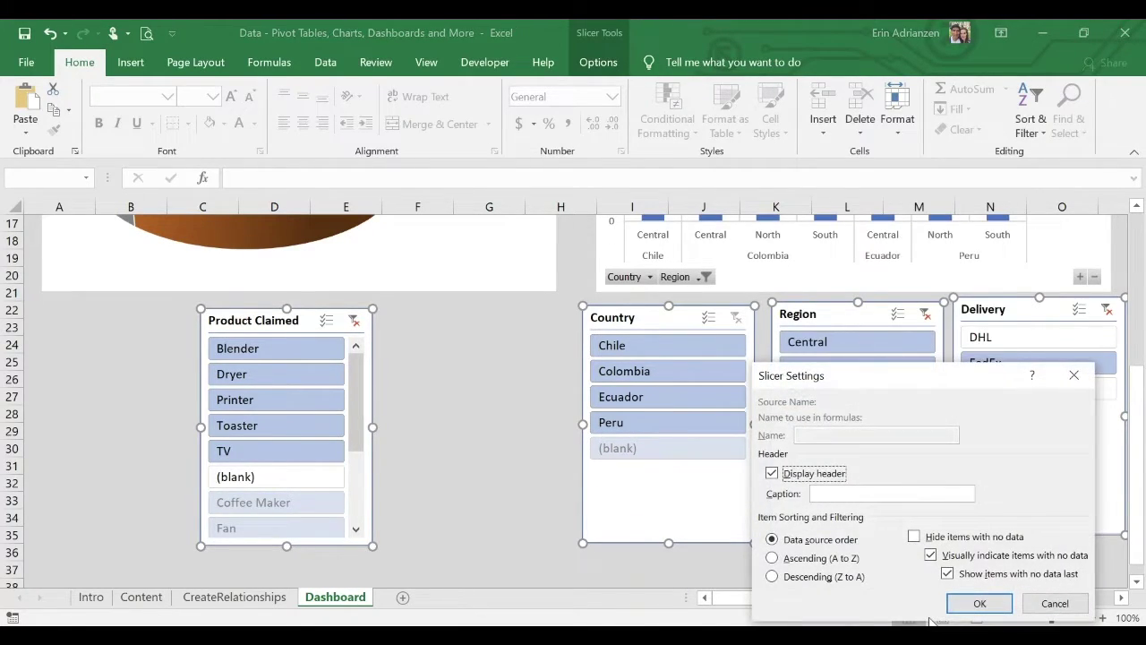
{"action": "left_click", "coordinate": [913, 538]}
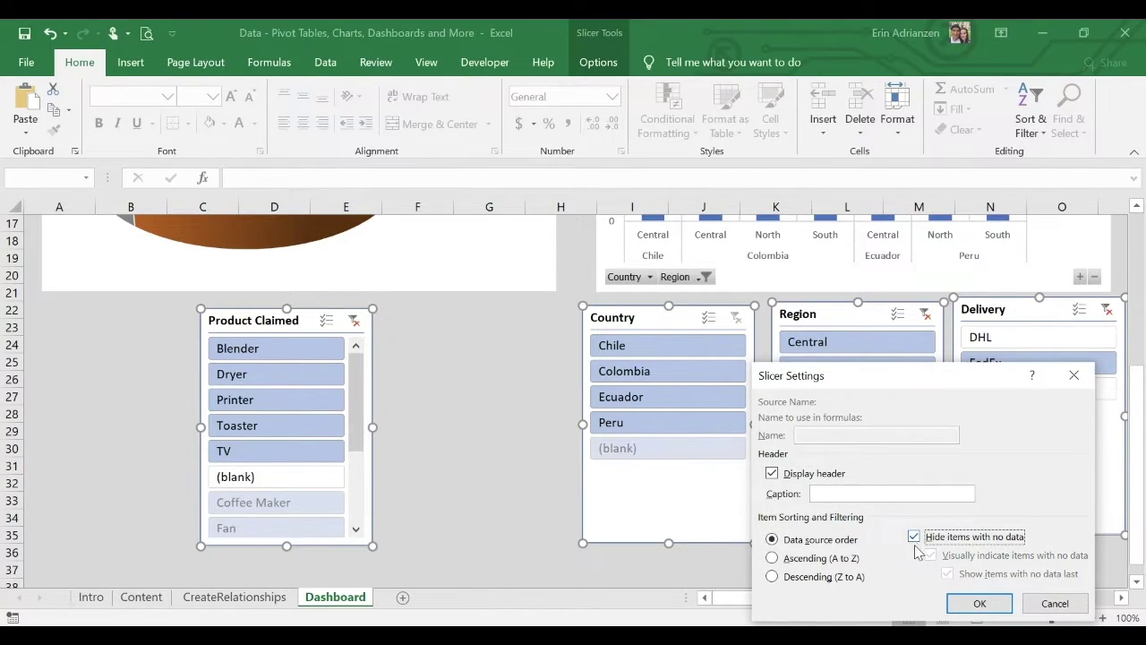
{"action": "left_click", "coordinate": [978, 604]}
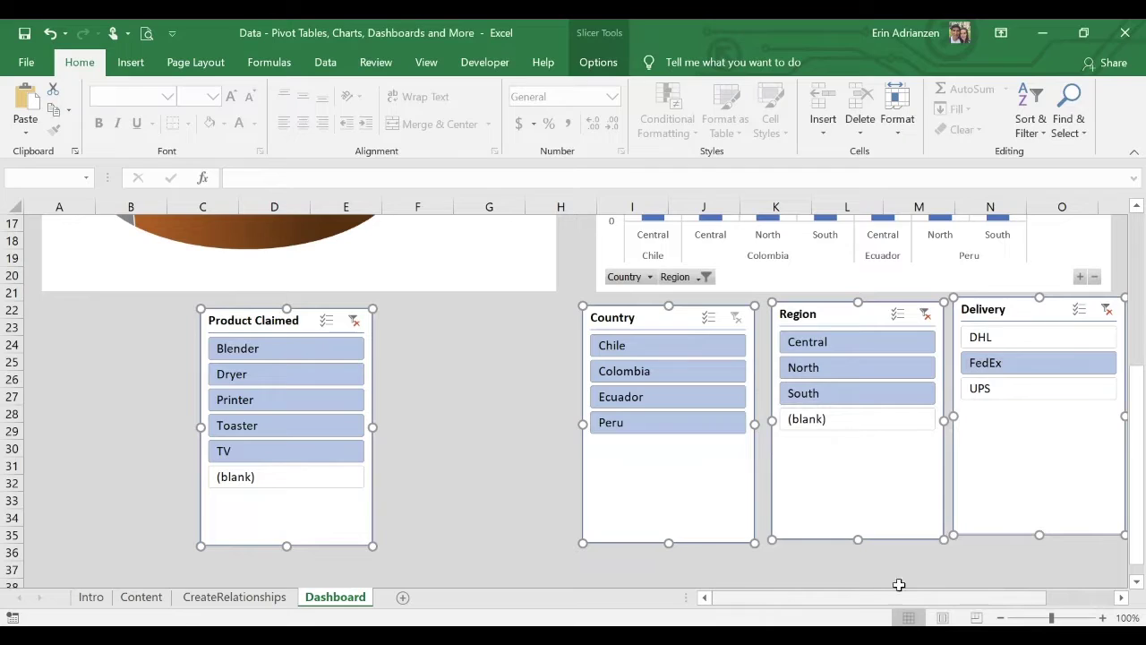
{"action": "left_click", "coordinate": [534, 396]}
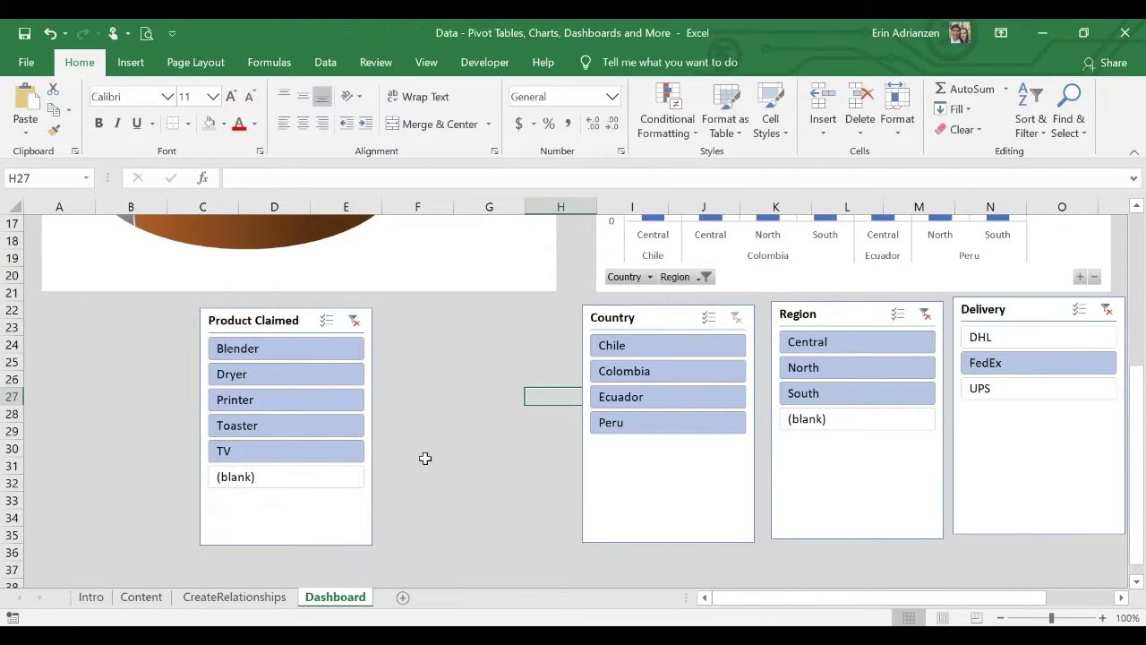
Shorten the Product Claimed slicer to end at about row 31 and the Country slicer at about row 29.
{"action": "left_click", "coordinate": [285, 541]}
{"action": "left_click_drag", "start_coordinate": [285, 545], "coordinate": [297, 467]}
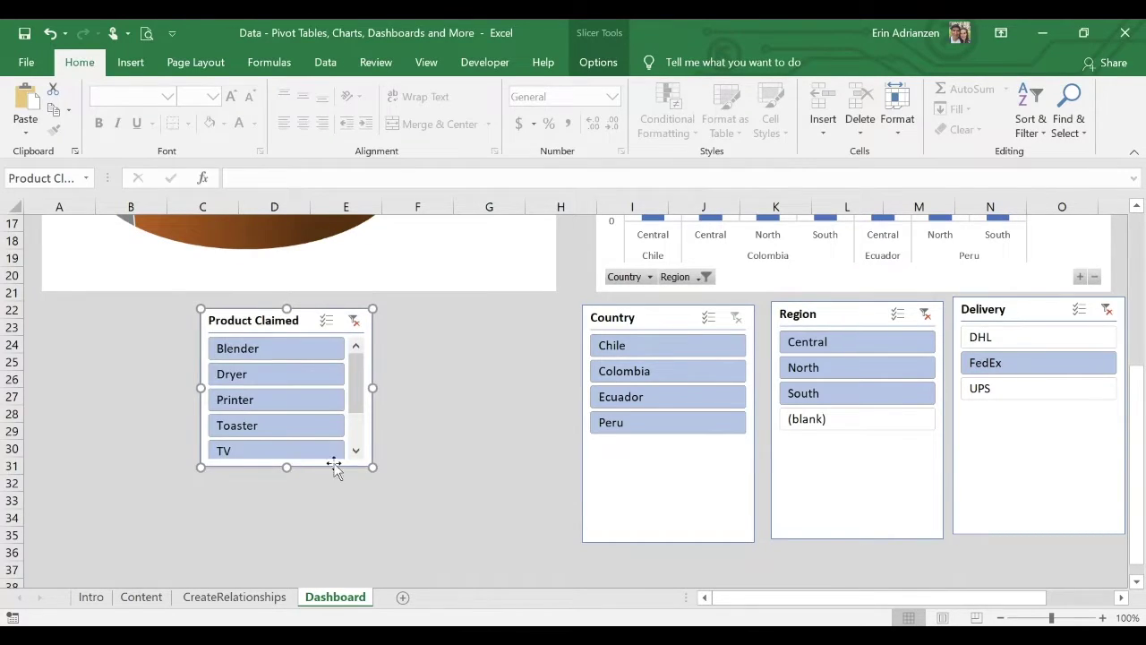
{"action": "left_click", "coordinate": [677, 474]}
{"action": "left_click_drag", "start_coordinate": [670, 542], "coordinate": [686, 440]}
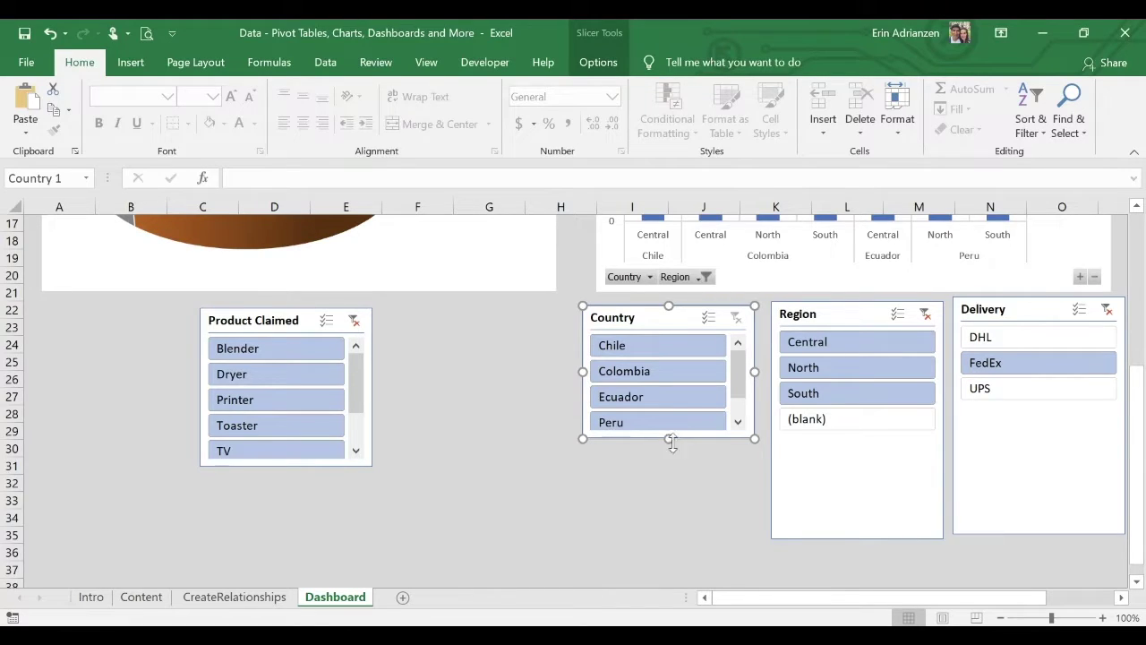
Shorten the Region and Delivery slicers so that both end at about row 27.
{"action": "left_click", "coordinate": [871, 504]}
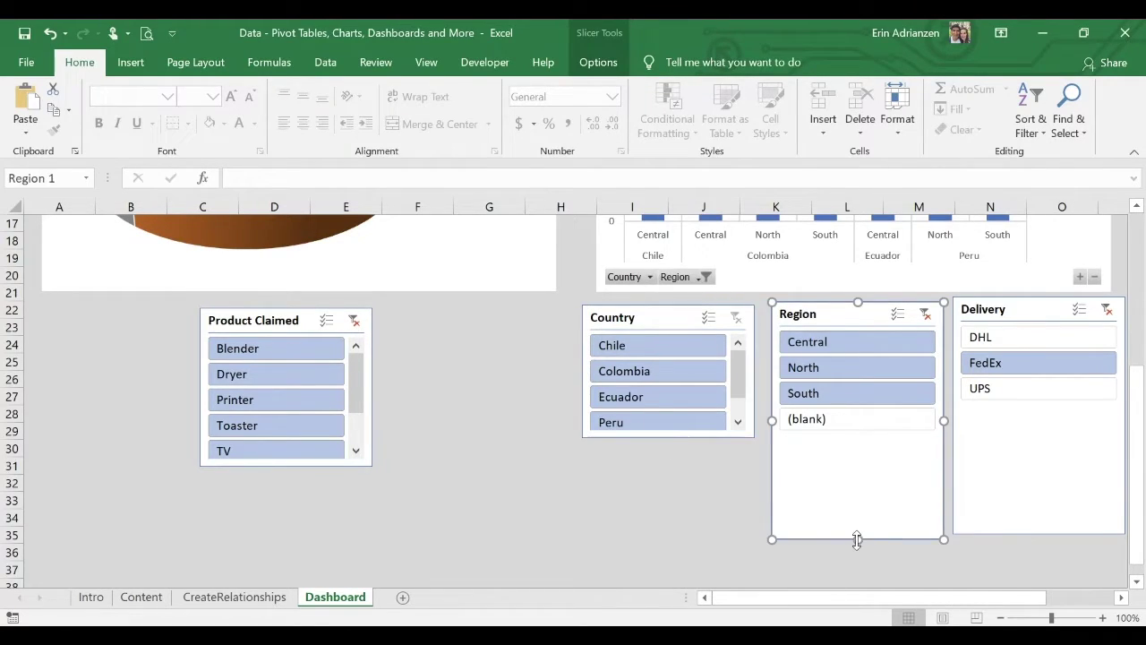
{"action": "left_click_drag", "start_coordinate": [858, 533], "coordinate": [858, 409]}
{"action": "scroll", "coordinate": [962, 453], "scroll_direction": "right", "scroll_amount": 3}
{"action": "left_click", "coordinate": [844, 475]}
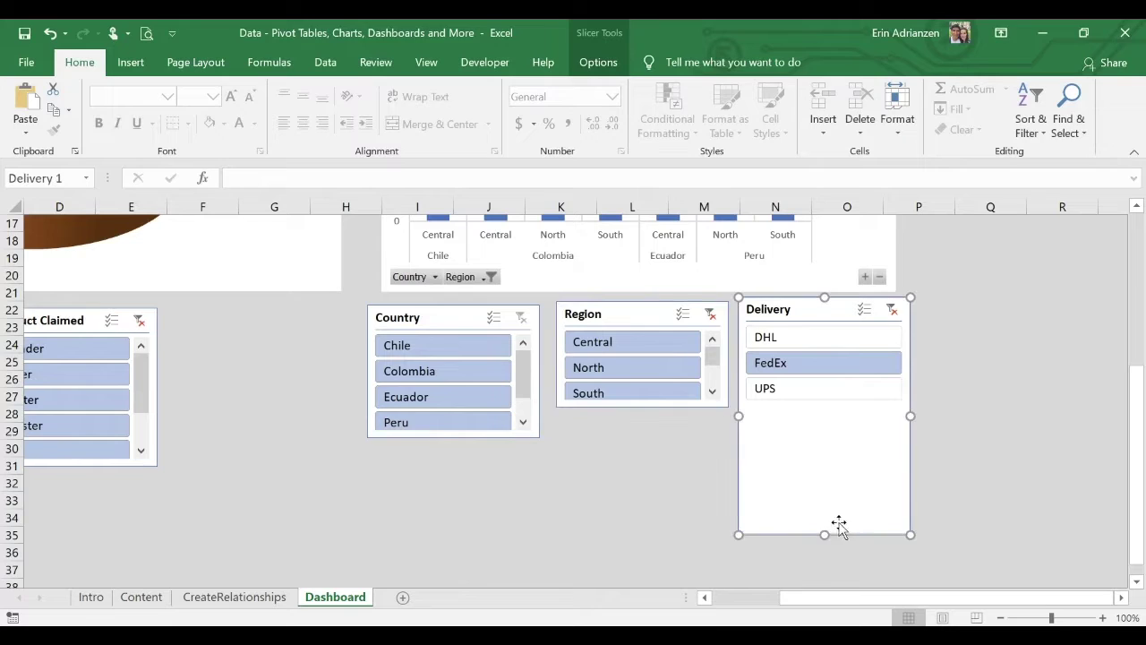
{"action": "left_click_drag", "start_coordinate": [826, 532], "coordinate": [842, 401]}
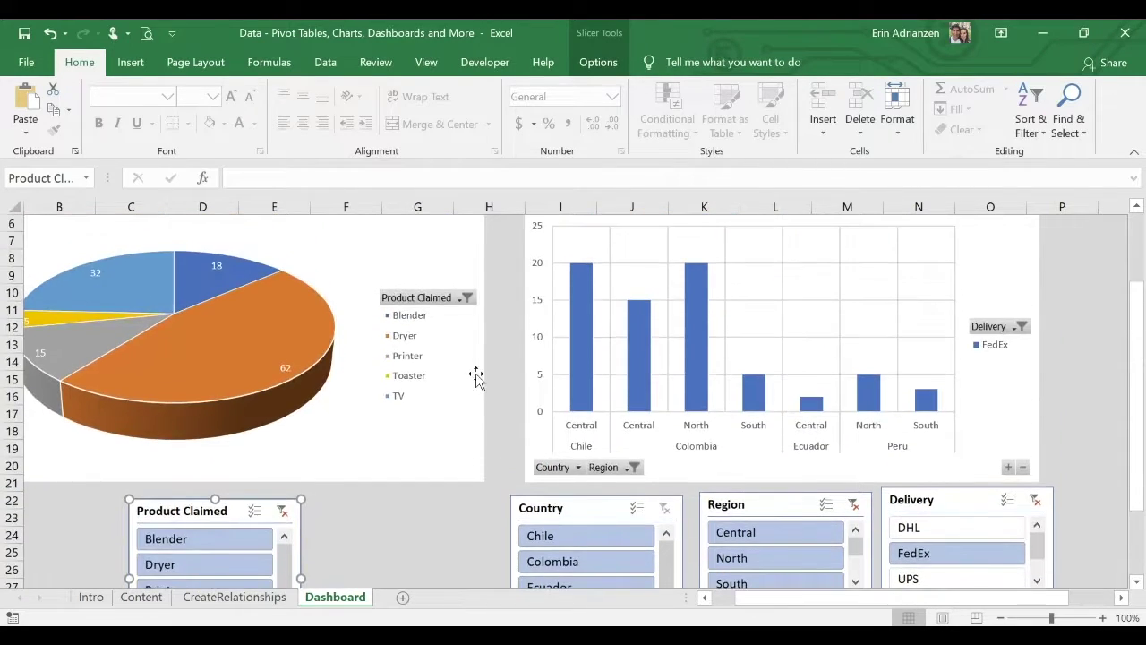
Align the top edges of the Product Claimed and Claims by Region charts.
{"action": "scroll", "coordinate": [475, 377], "scroll_direction": "down", "scroll_amount": 2}
{"action": "scroll", "coordinate": [474, 376], "scroll_direction": "up", "scroll_amount": 4}
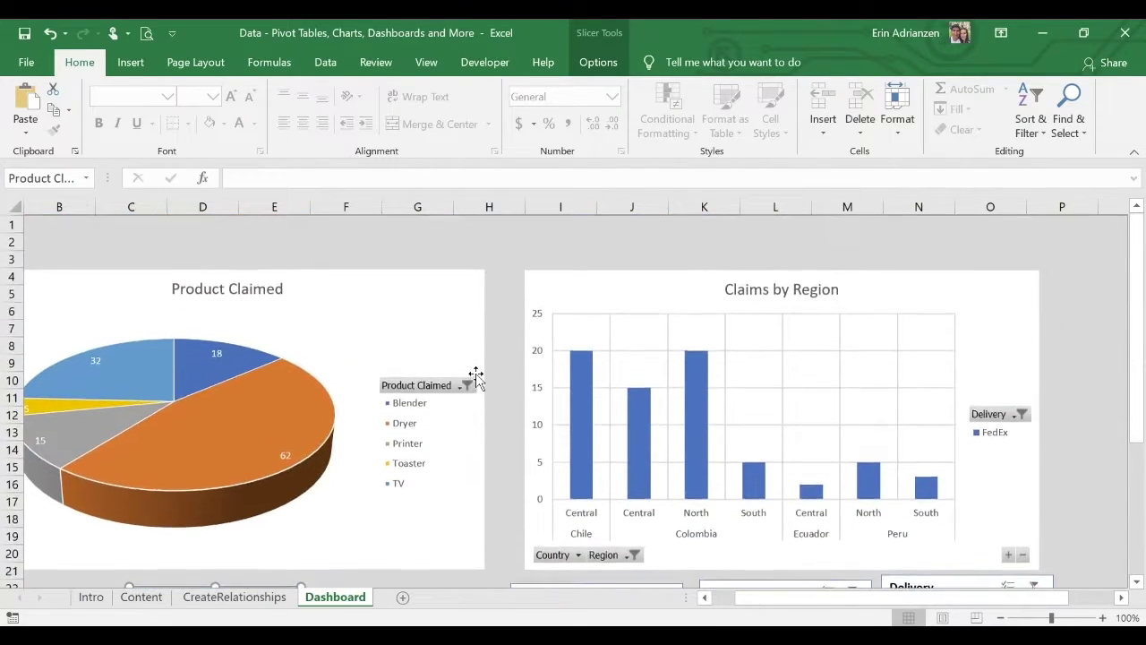
{"action": "left_click", "coordinate": [452, 291]}
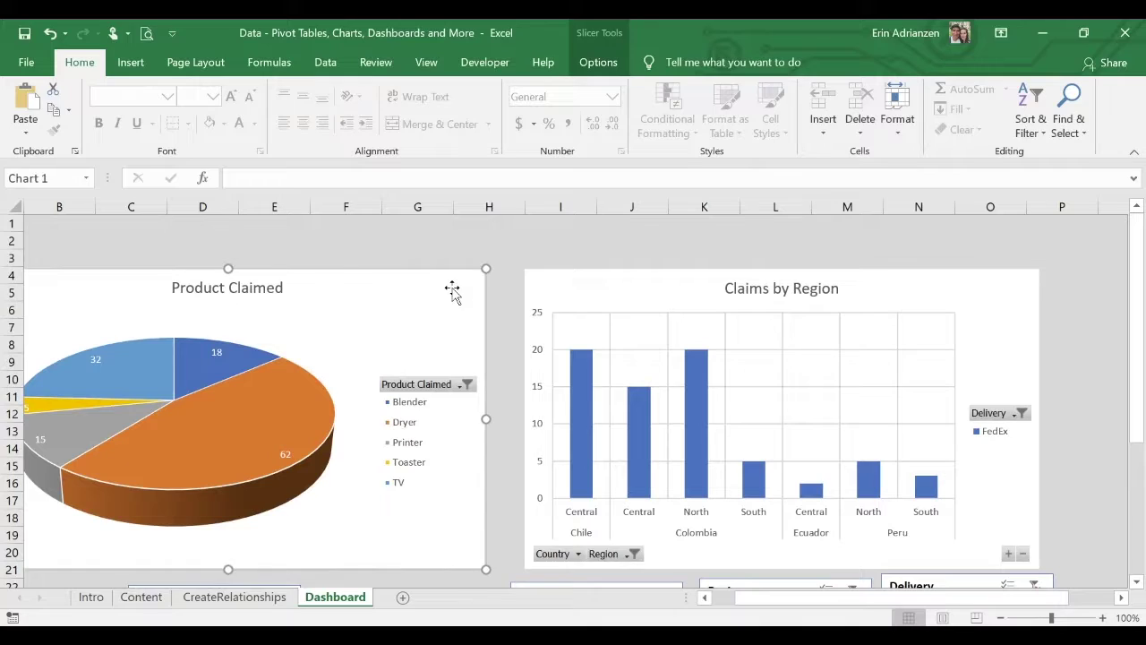
{"action": "left_click", "coordinate": [638, 295], "text": "ctrl"}
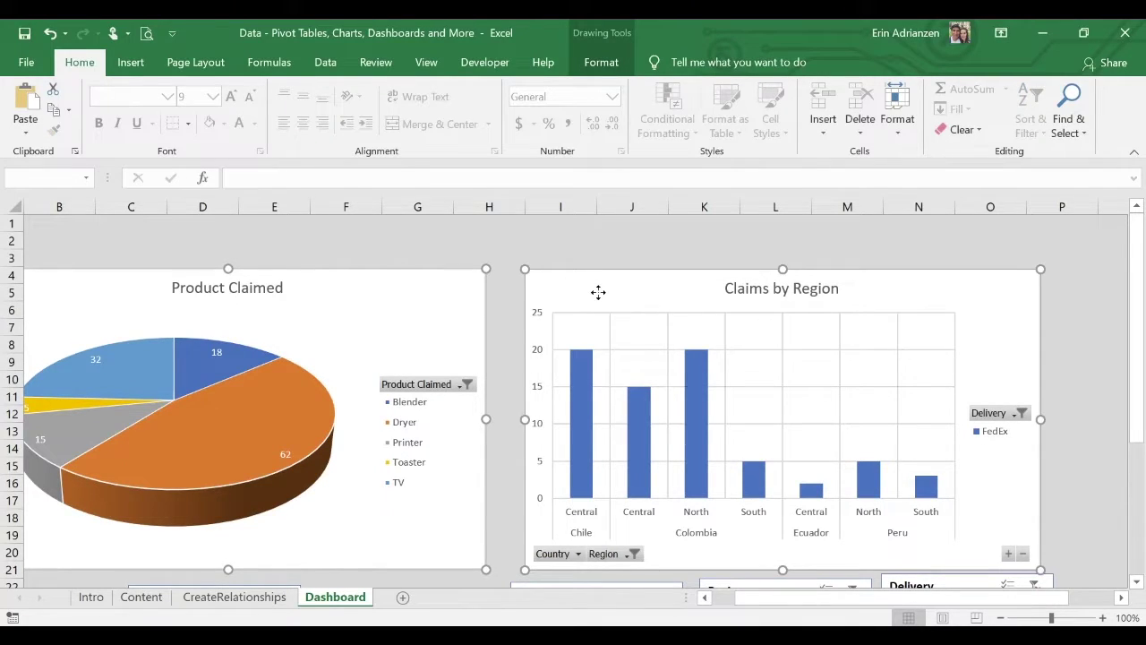
{"action": "scroll", "coordinate": [598, 291], "scroll_direction": "left", "scroll_amount": 1}
{"action": "left_click", "coordinate": [602, 63]}
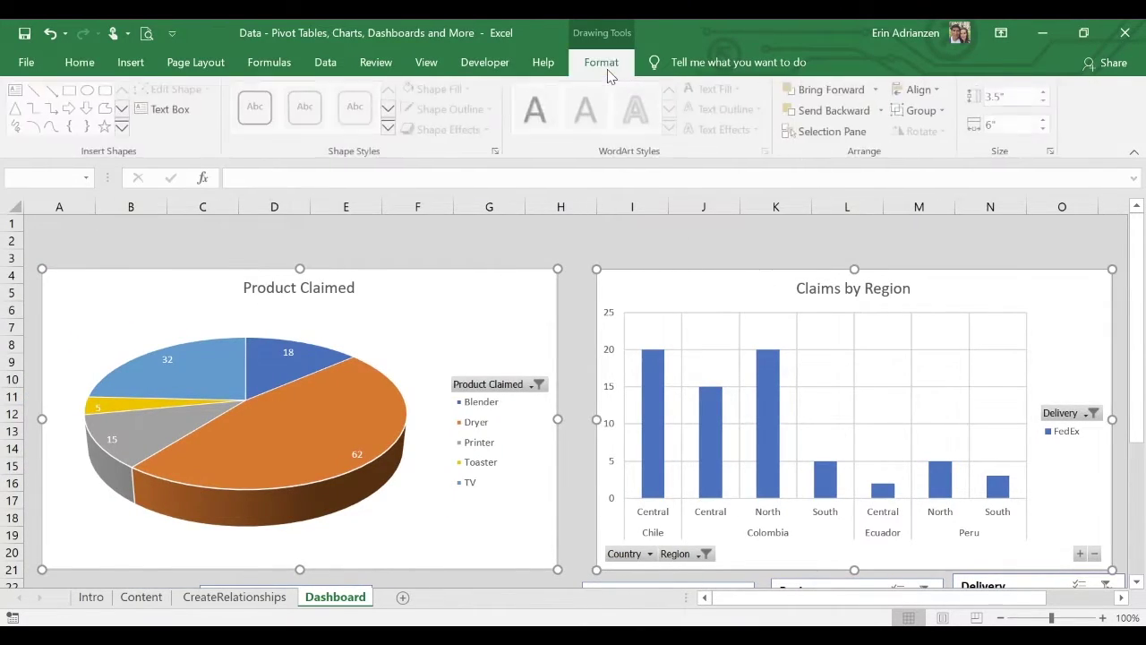
{"action": "left_click", "coordinate": [939, 90]}
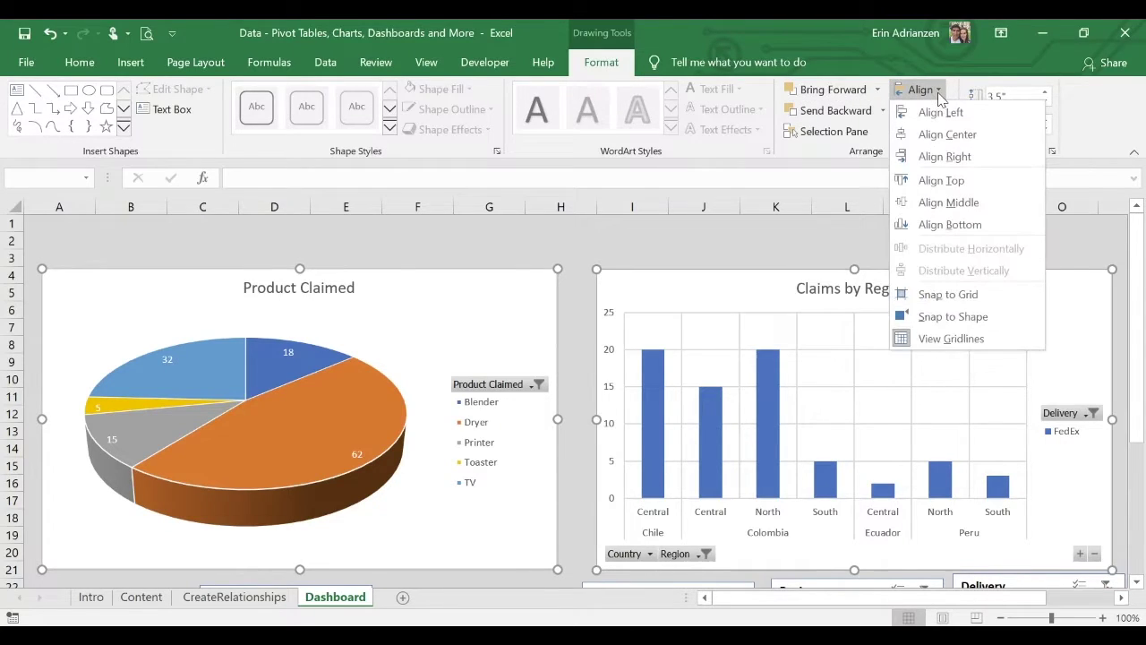
{"action": "left_click", "coordinate": [949, 181]}
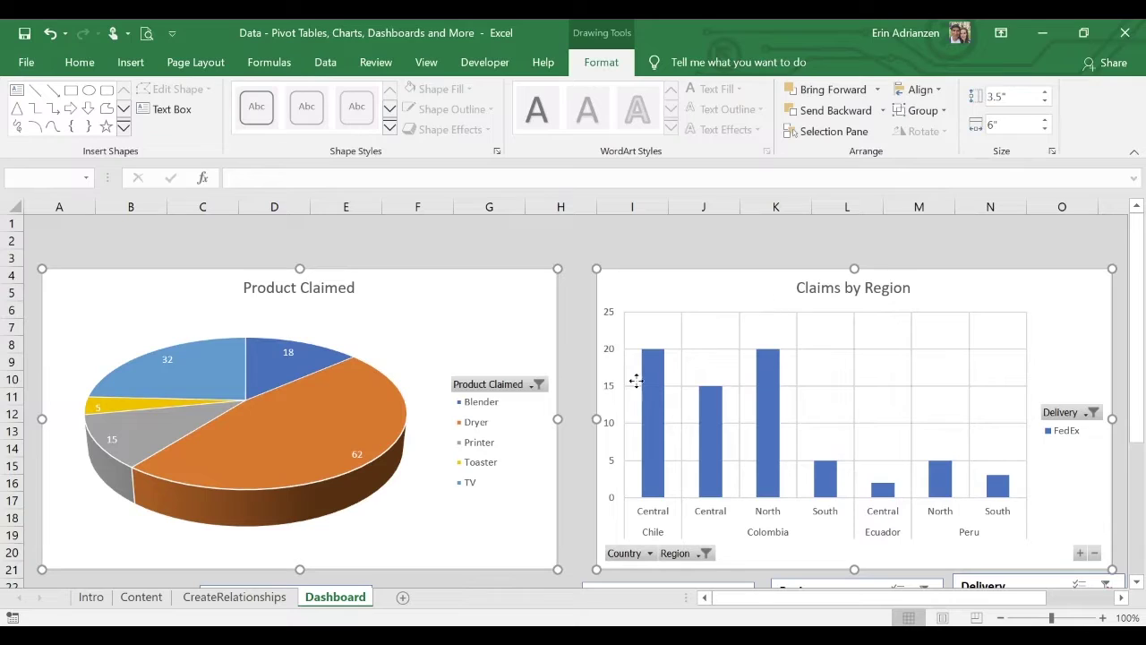
Align the top edges of the Product Claimed, Country, Region and Delivery slicers.
{"action": "scroll", "coordinate": [611, 392], "scroll_direction": "down", "scroll_amount": 4}
{"action": "left_click", "coordinate": [489, 431]}
{"action": "left_click", "coordinate": [303, 373]}
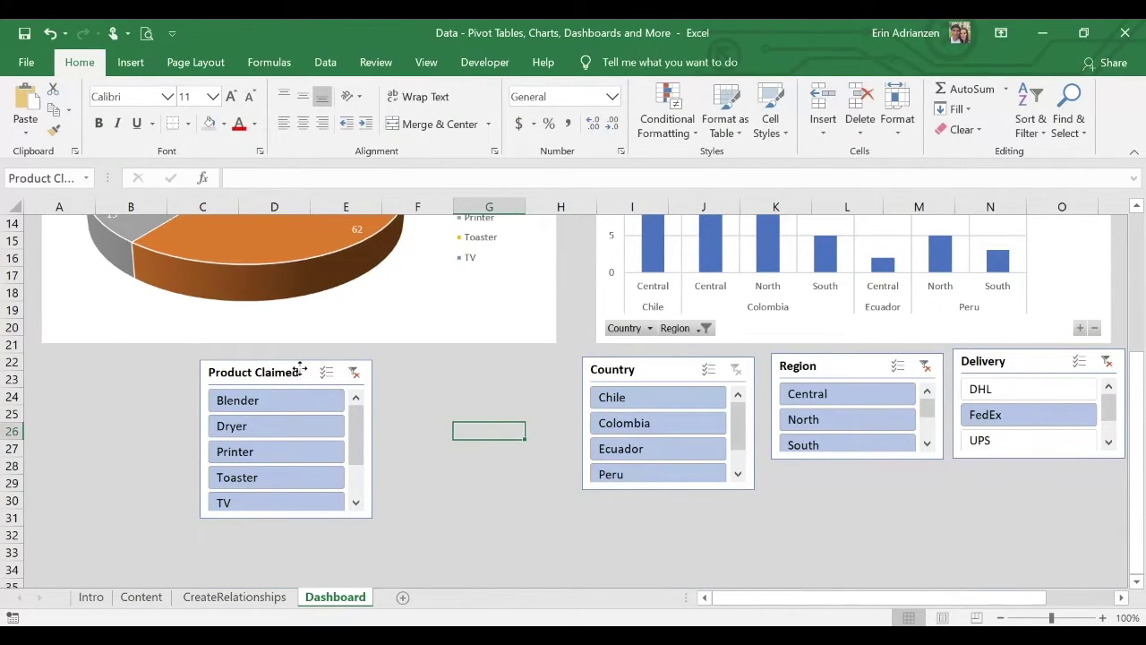
{"action": "left_click", "coordinate": [660, 371], "text": "ctrl"}
{"action": "left_click", "coordinate": [886, 364], "text": "ctrl"}
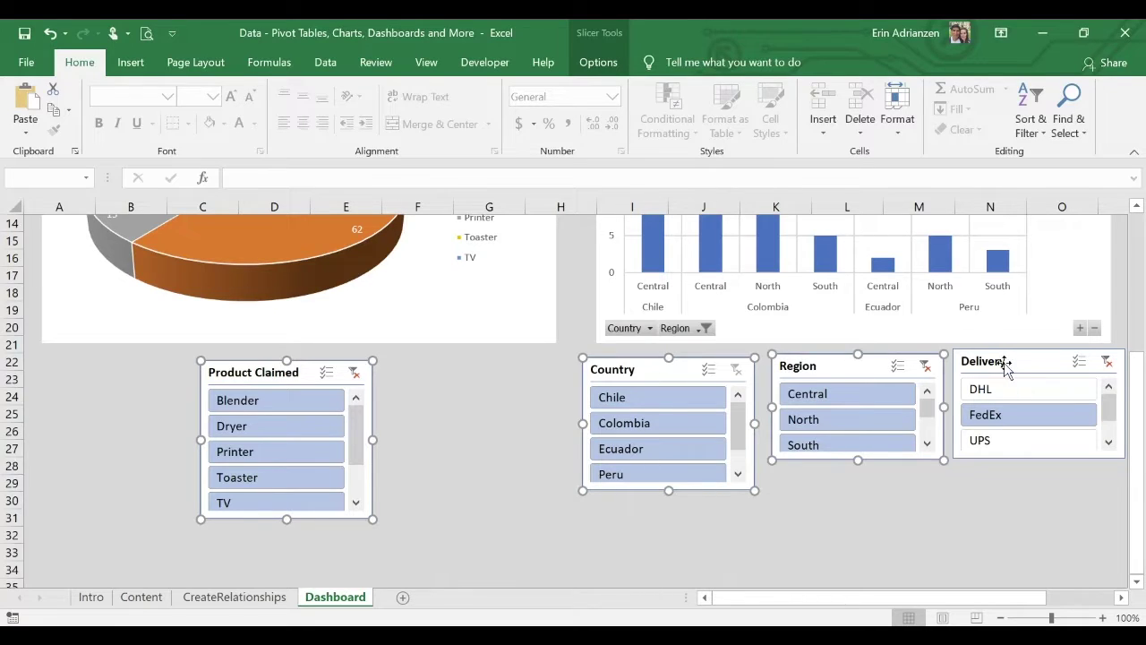
{"action": "left_click", "coordinate": [1027, 366], "text": "ctrl"}
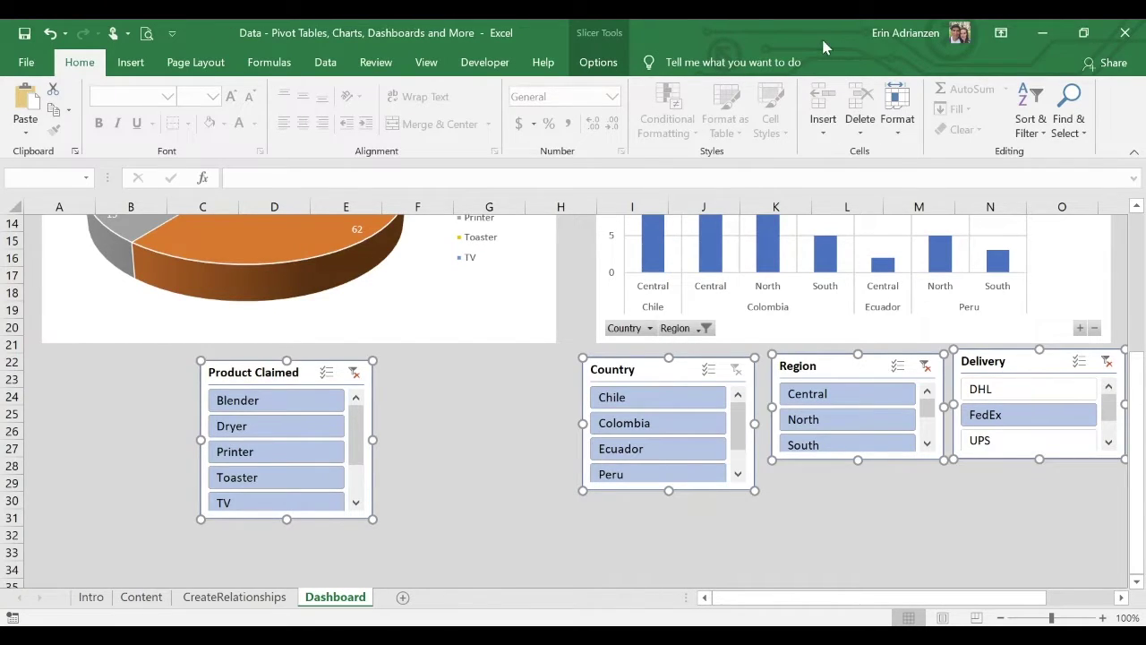
{"action": "left_click", "coordinate": [583, 61]}
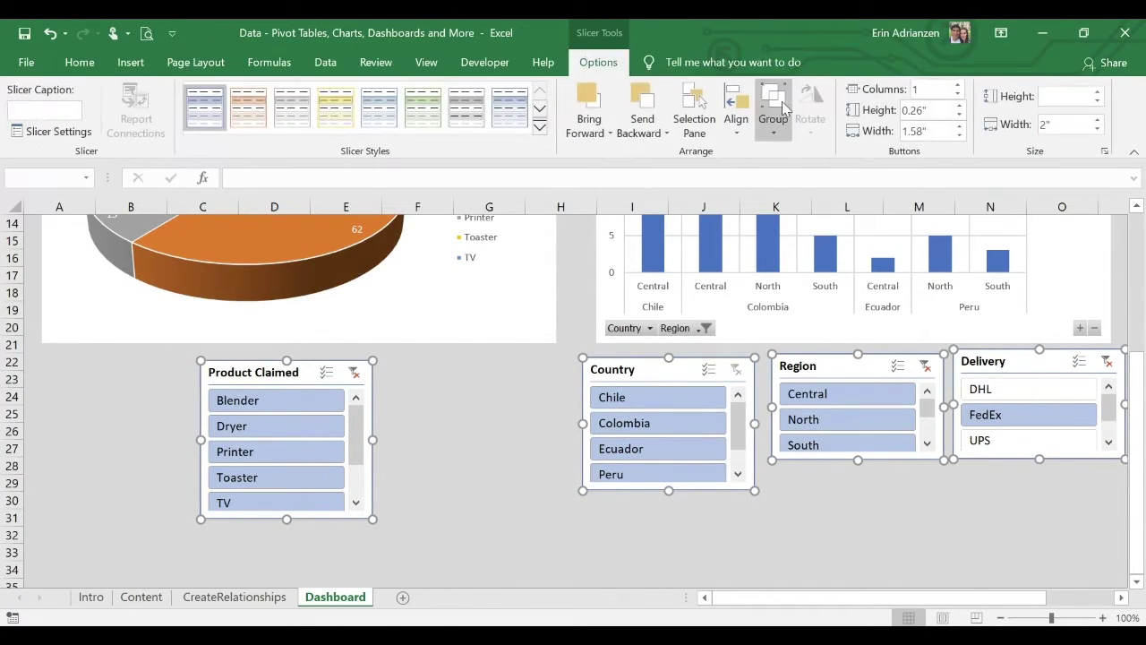
{"action": "left_click", "coordinate": [737, 135]}
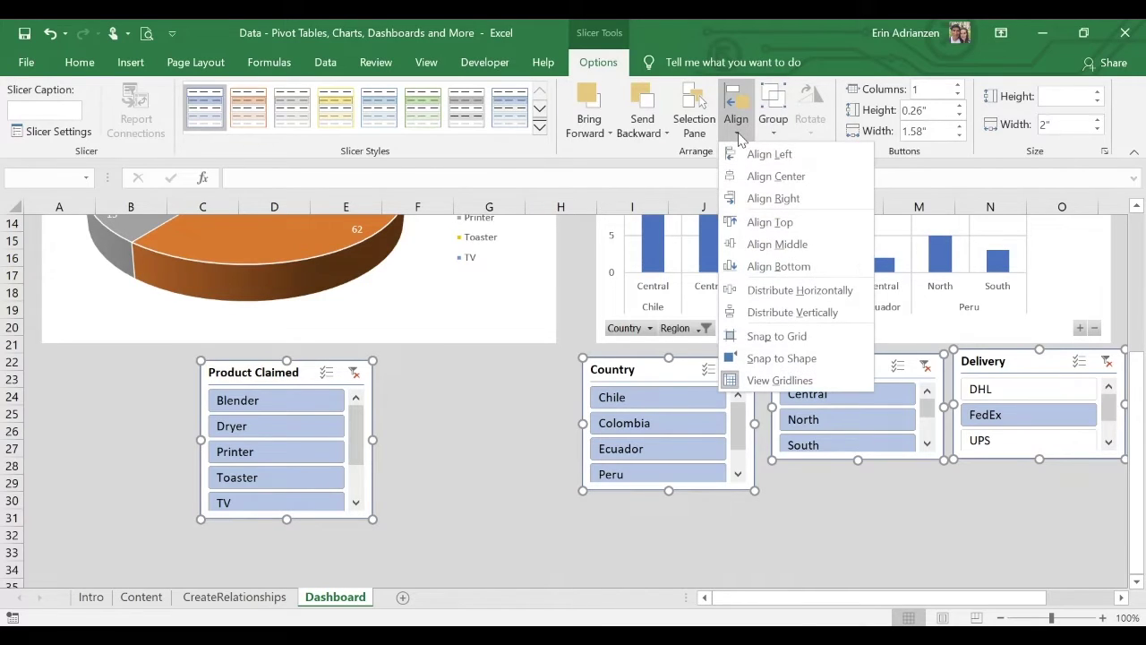
{"action": "left_click", "coordinate": [770, 222]}
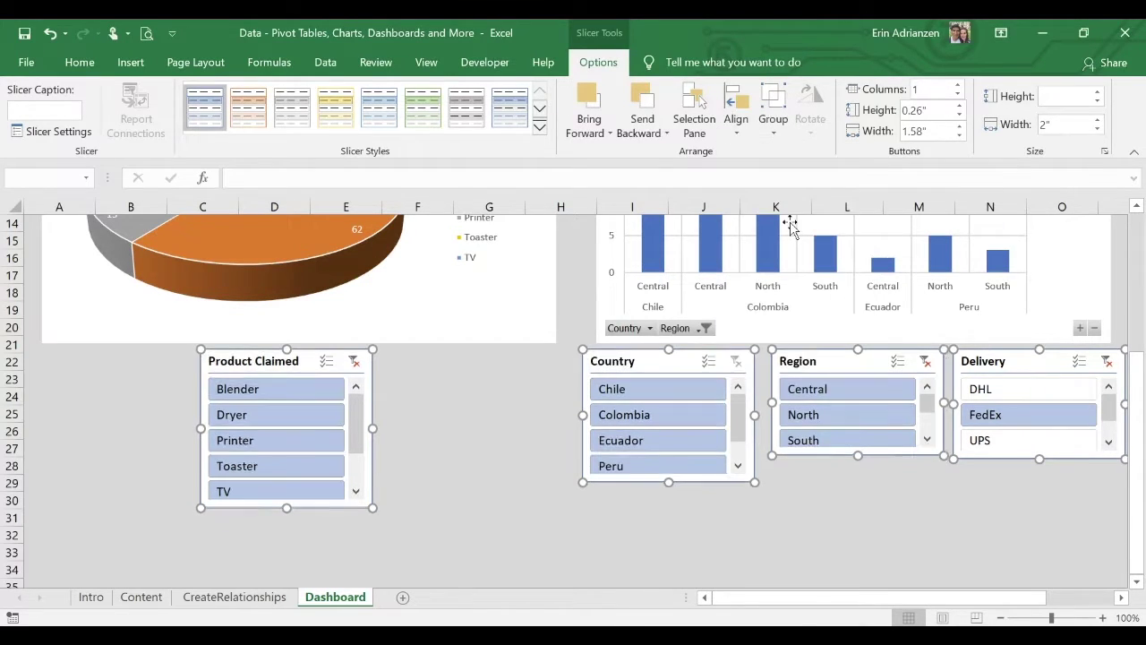
{"action": "left_click", "coordinate": [899, 491]}
Turn on multi-select in the Product Claimed slicer and deselect Blender.
{"action": "scroll", "coordinate": [386, 485], "scroll_direction": "up", "scroll_amount": 4}
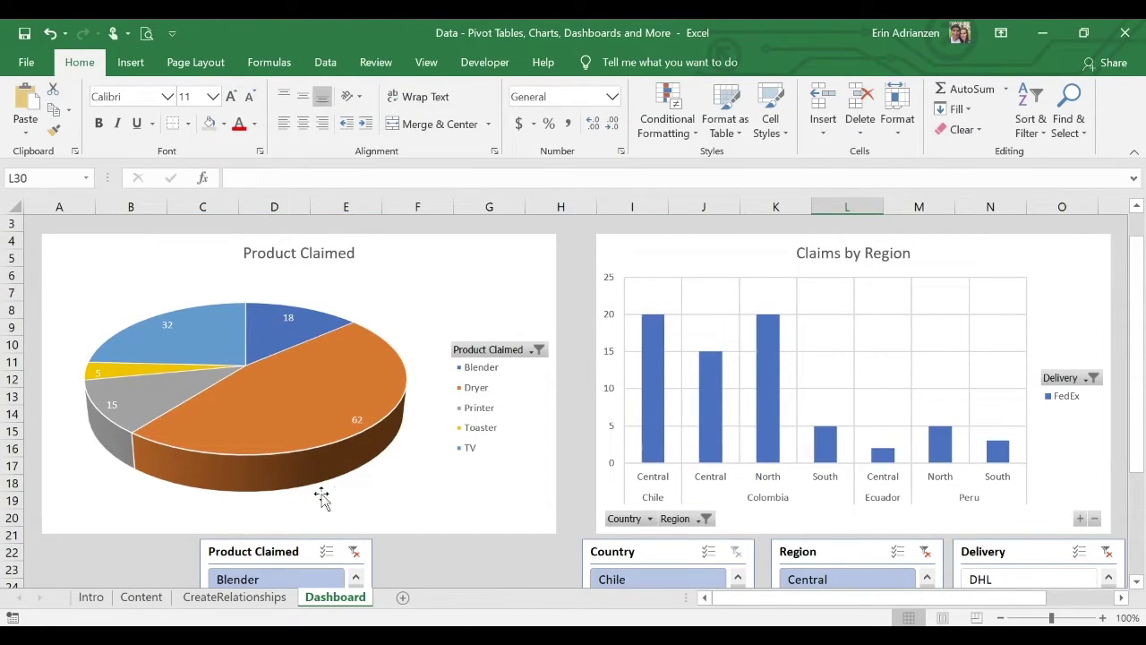
{"action": "scroll", "coordinate": [320, 499], "scroll_direction": "down", "scroll_amount": 3}
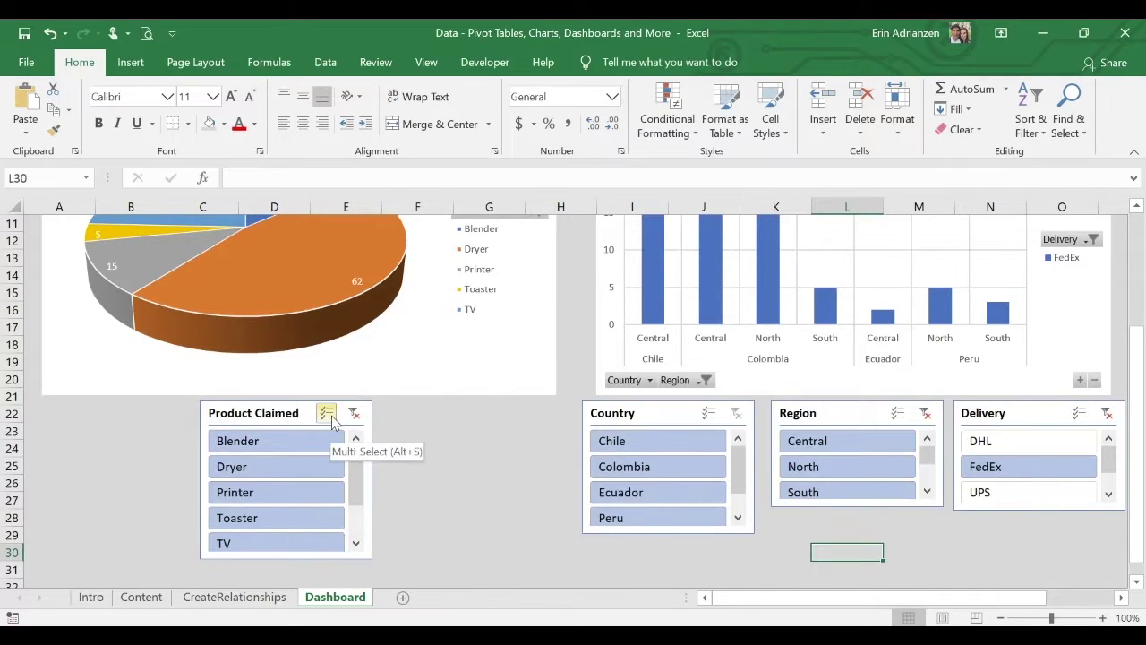
{"action": "left_click", "coordinate": [327, 415]}
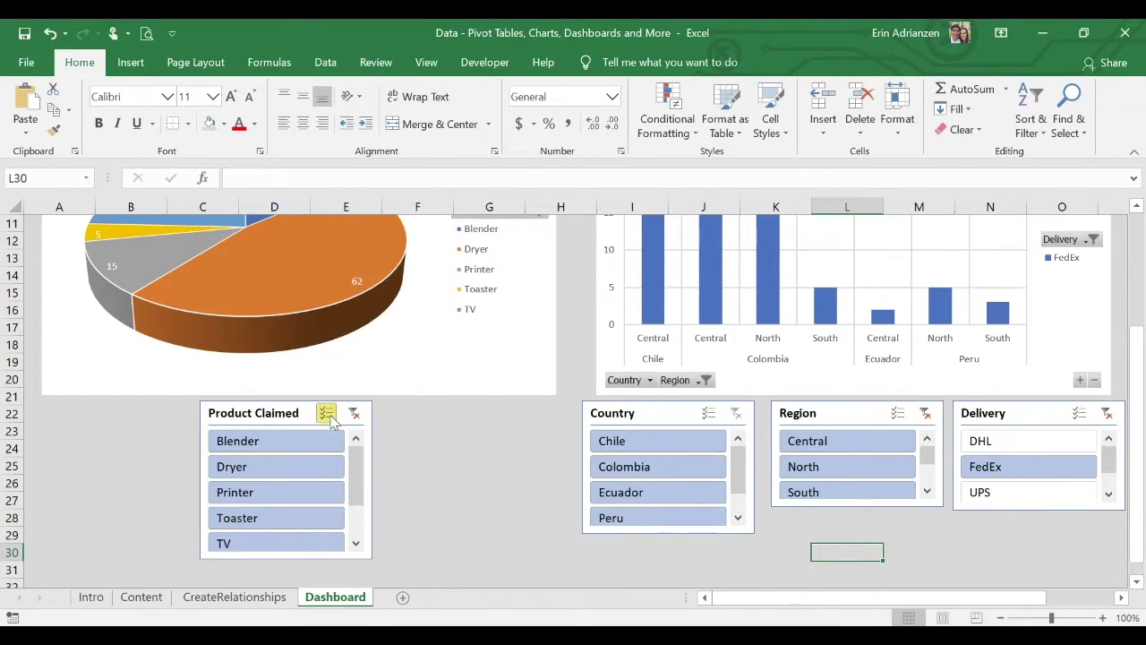
{"action": "left_click", "coordinate": [302, 448]}
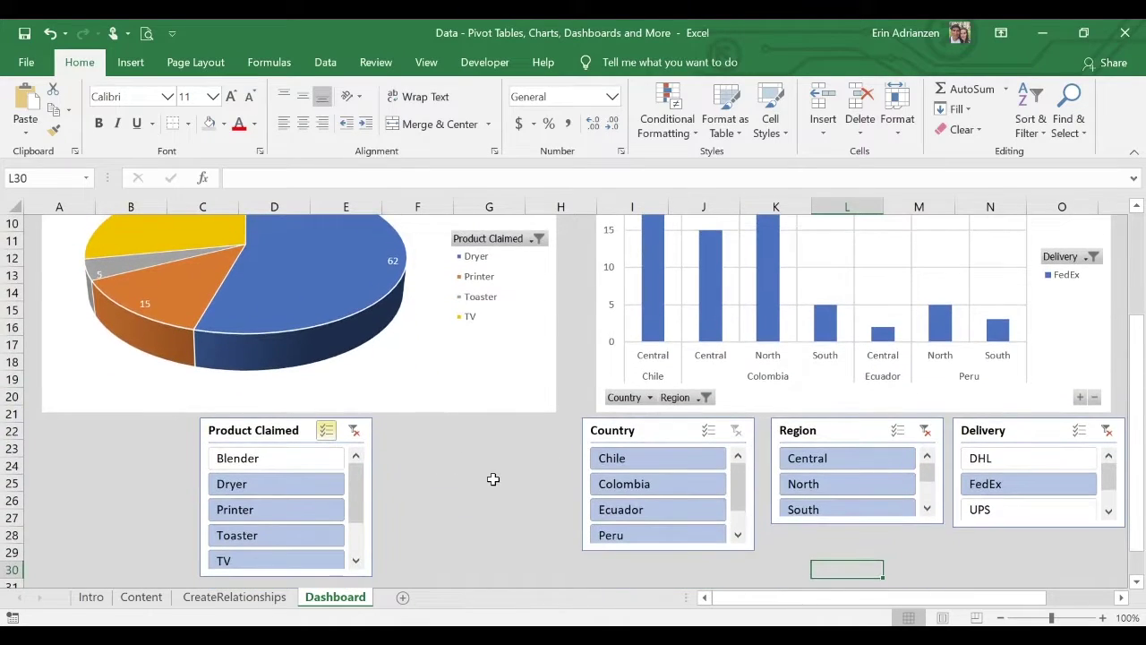
{"action": "scroll", "coordinate": [492, 479], "scroll_direction": "up", "scroll_amount": 2}
{"action": "scroll", "coordinate": [494, 484], "scroll_direction": "down", "scroll_amount": 2}
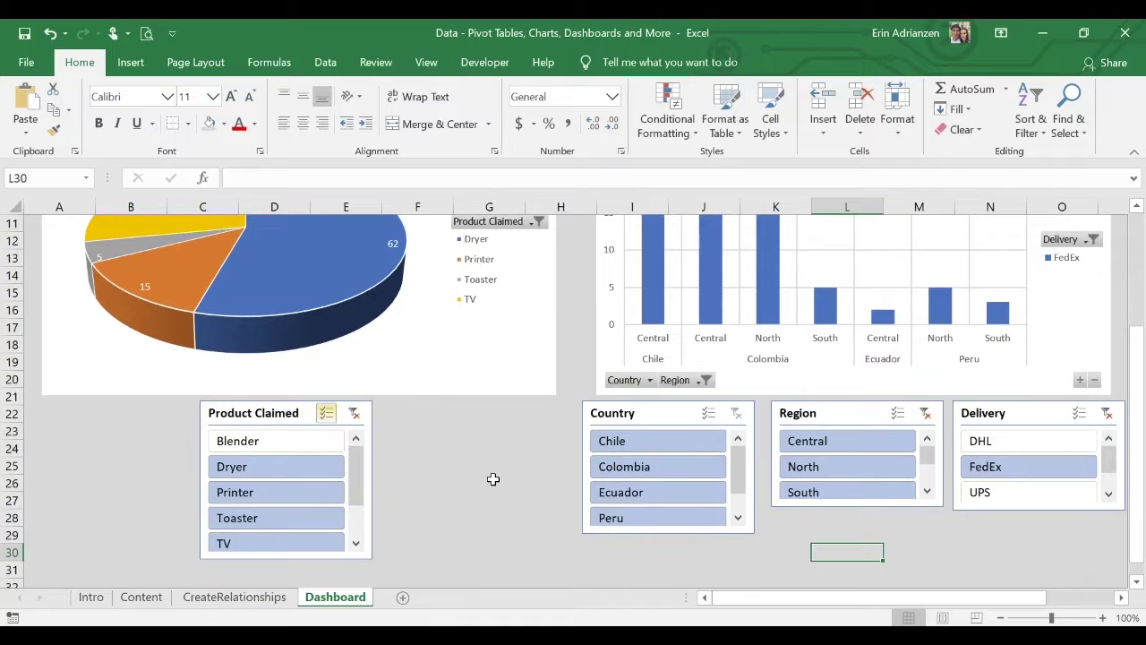
Deselect Dryer, Toaster and Printer in the Product Claimed slicer so the pie chart is filtered to TV only.
{"action": "left_click", "coordinate": [288, 480]}
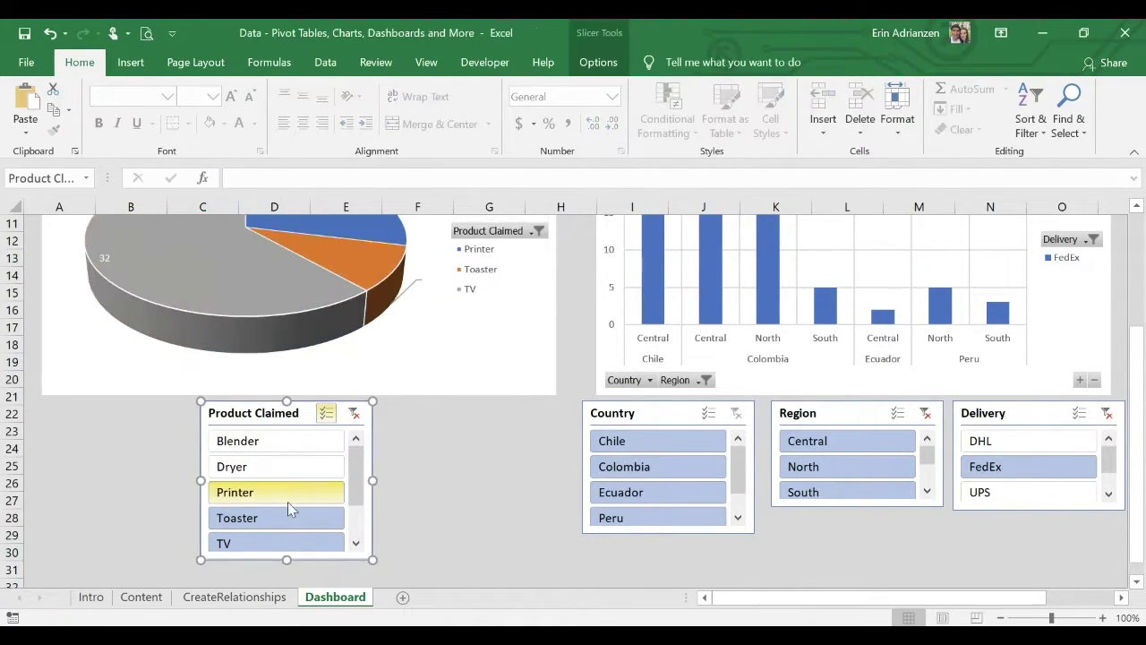
{"action": "left_click", "coordinate": [289, 520]}
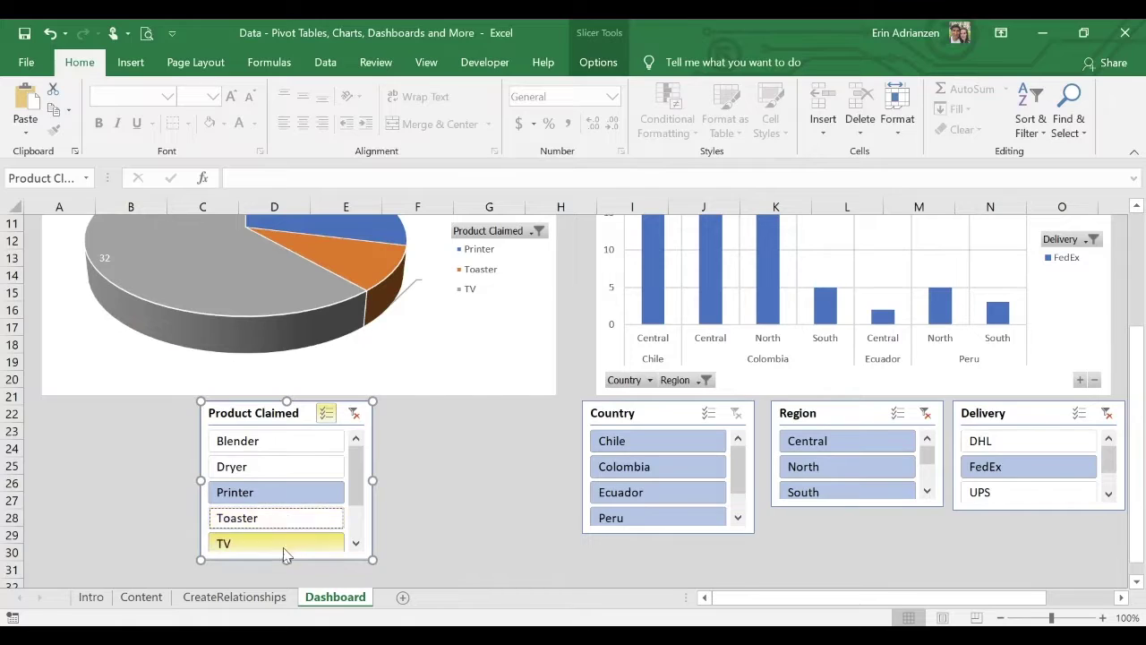
{"action": "left_click", "coordinate": [297, 494]}
{"action": "scroll", "coordinate": [465, 428], "scroll_direction": "up", "scroll_amount": 2}
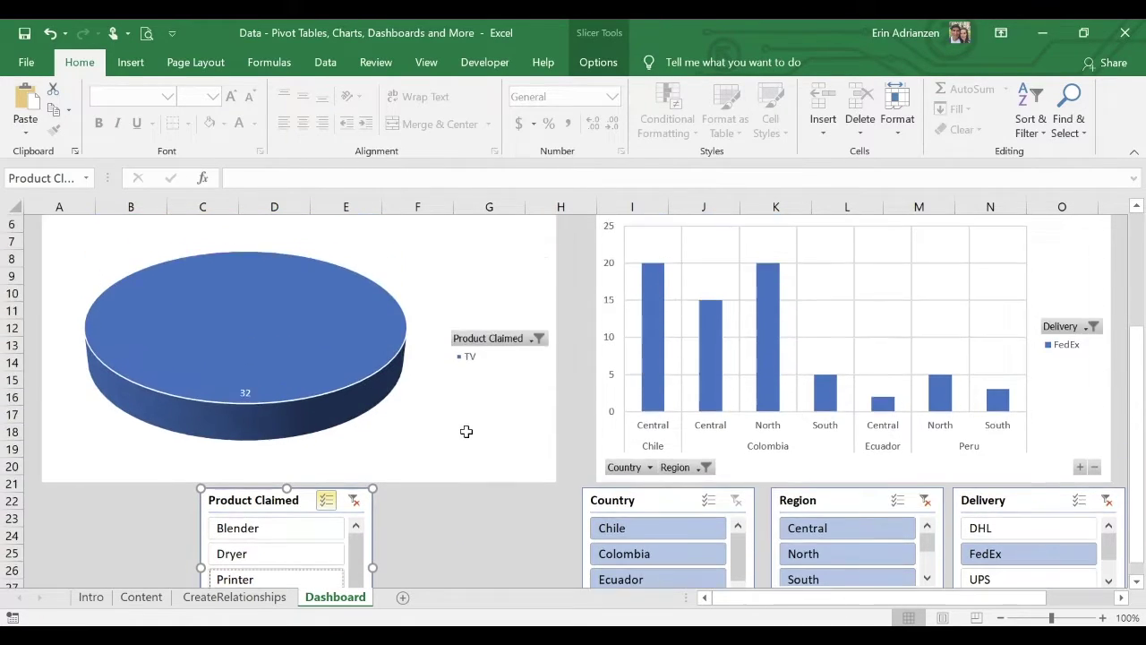
{"action": "scroll", "coordinate": [465, 432], "scroll_direction": "down", "scroll_amount": 2}
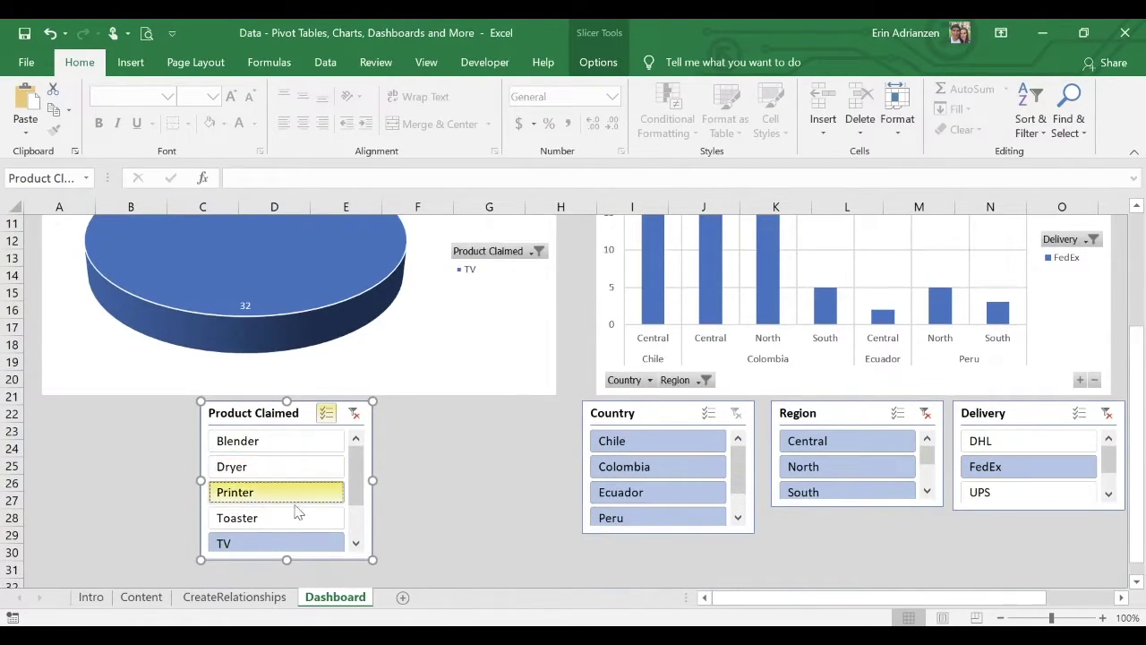
Reselect Blender, Dryer, Printer and Toaster in the Product Claimed slicer.
{"action": "left_click_drag", "start_coordinate": [275, 517], "coordinate": [302, 437]}
{"action": "scroll", "coordinate": [493, 474], "scroll_direction": "up", "scroll_amount": 2}
{"action": "scroll", "coordinate": [494, 474], "scroll_direction": "right", "scroll_amount": 2}
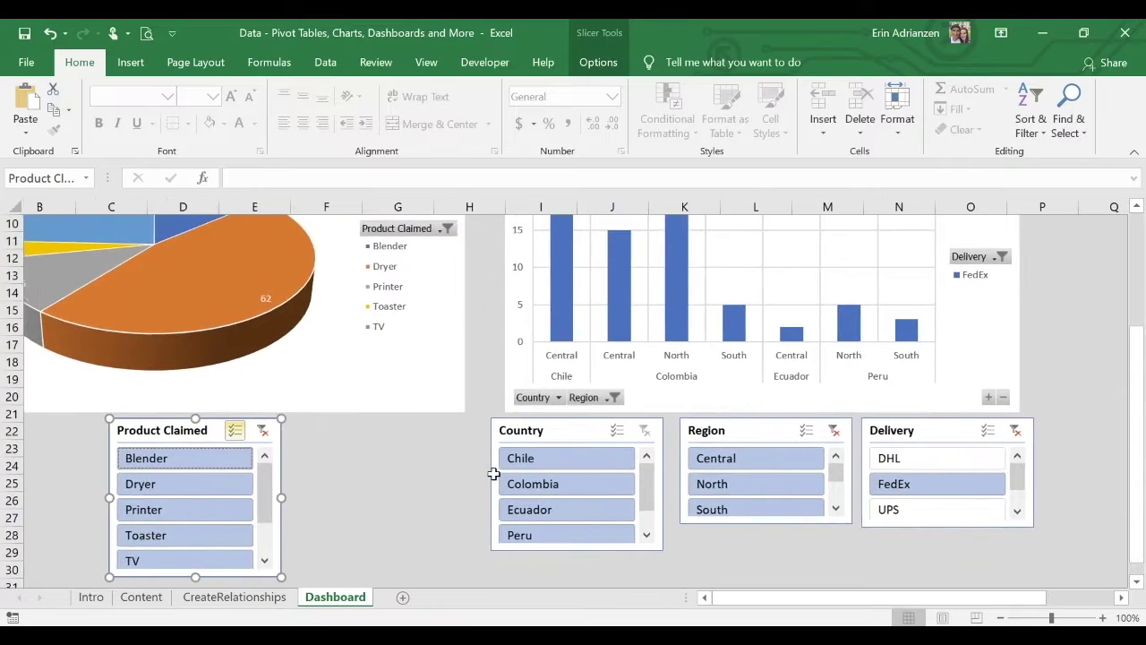
{"action": "scroll", "coordinate": [815, 444], "scroll_direction": "down", "scroll_amount": 2}
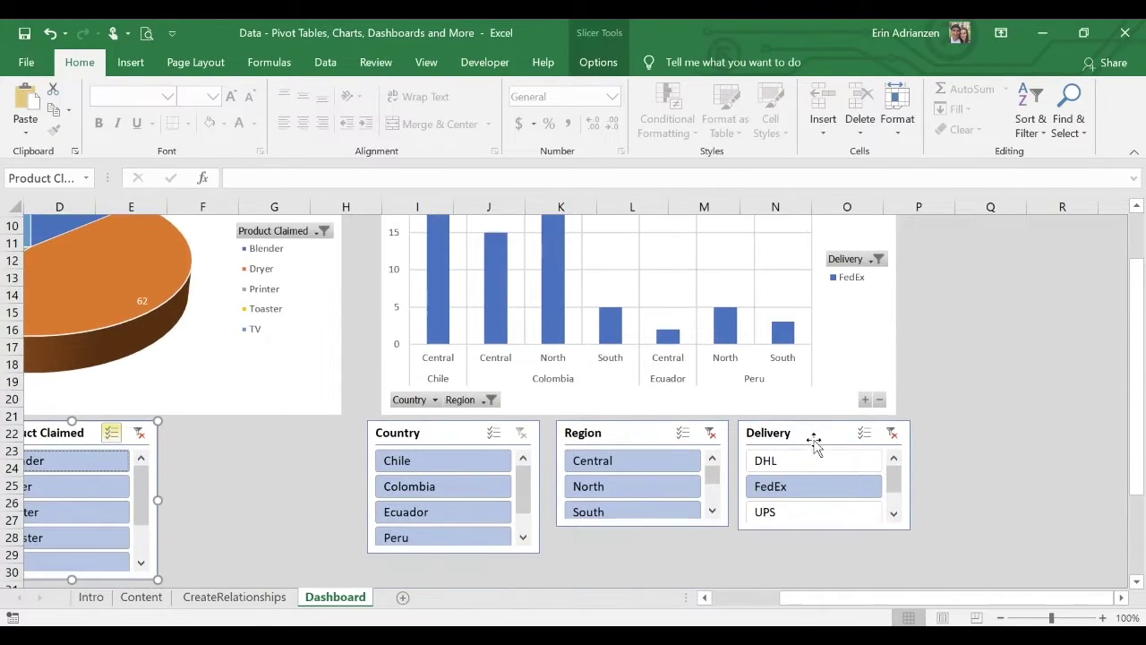
Filter the Delivery slicer to DHL, turn on its multi-select and add FedEx and UPS to the selection.
{"action": "left_click", "coordinate": [808, 461]}
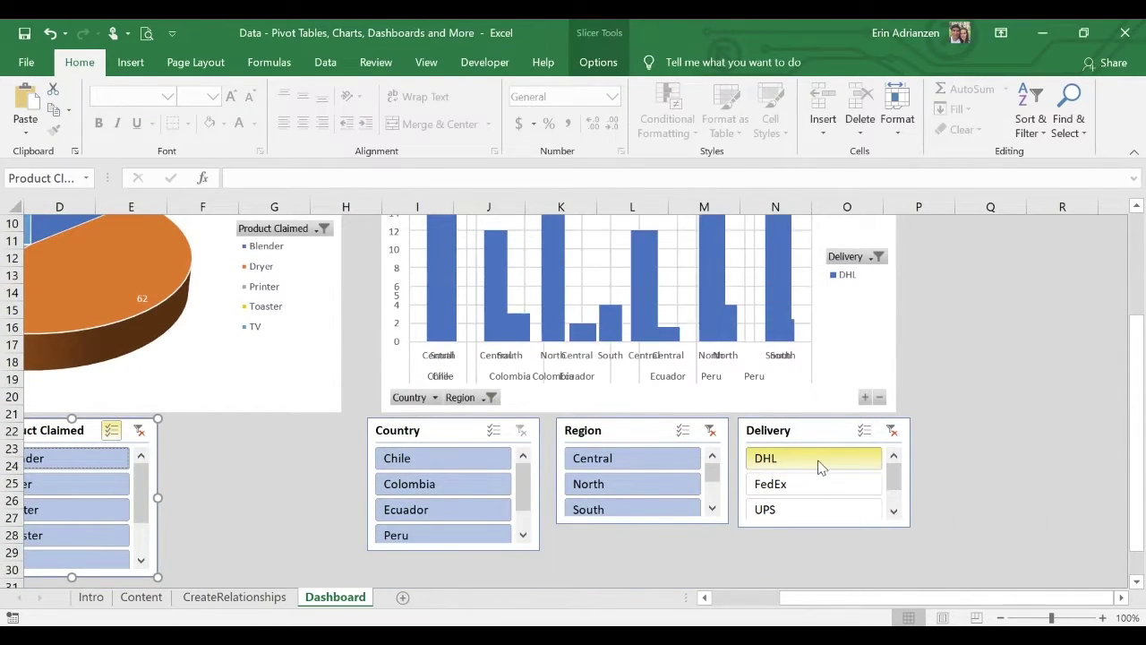
{"action": "left_click", "coordinate": [865, 430]}
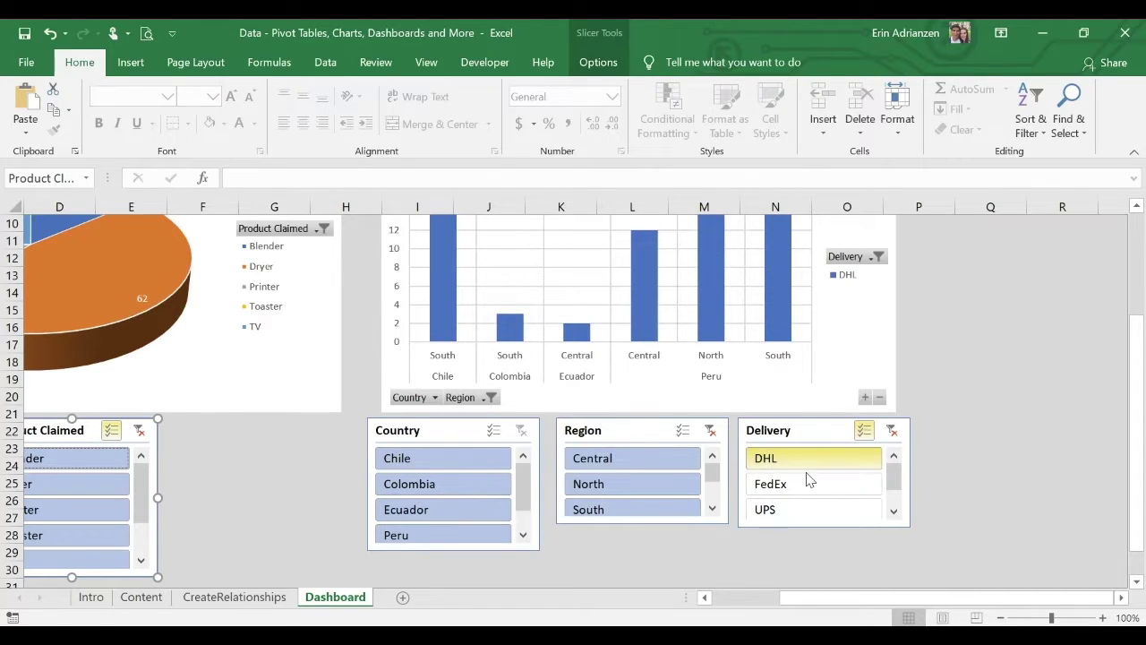
{"action": "left_click", "coordinate": [809, 484]}
{"action": "left_click", "coordinate": [809, 508]}
{"action": "scroll", "coordinate": [983, 416], "scroll_direction": "up", "scroll_amount": 2}
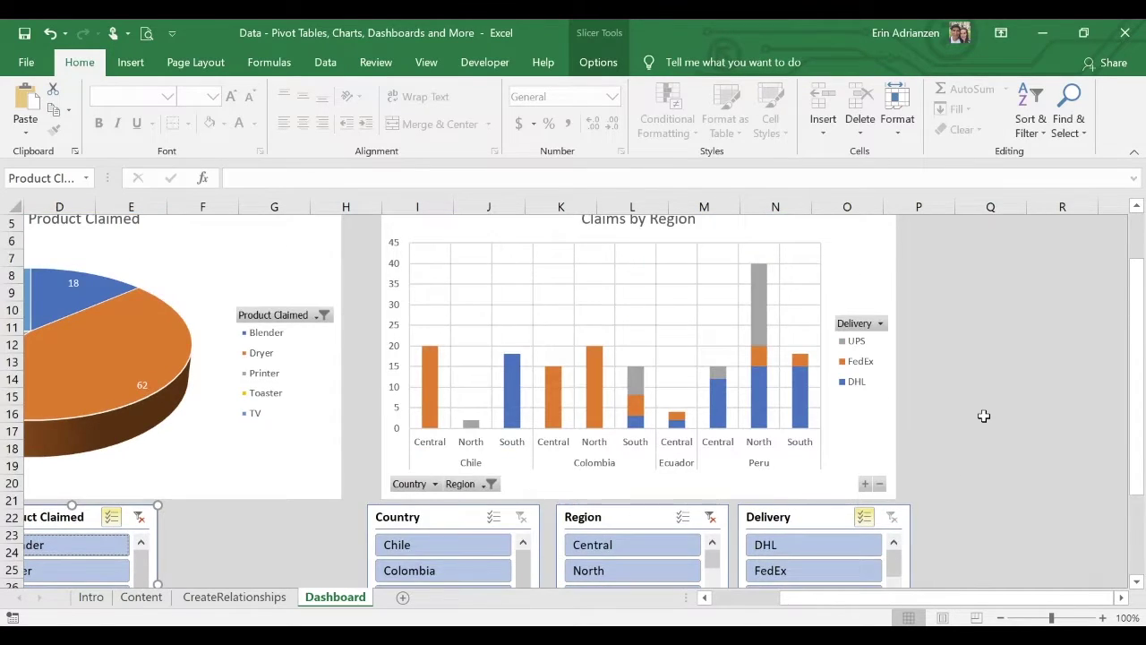
{"action": "scroll", "coordinate": [983, 415], "scroll_direction": "down", "scroll_amount": 2}
Turn on multi-select in the Country slicer and deselect Chile, Colombia and Ecuador so only Peru is charted.
{"action": "scroll", "coordinate": [982, 381], "scroll_direction": "up", "scroll_amount": 1}
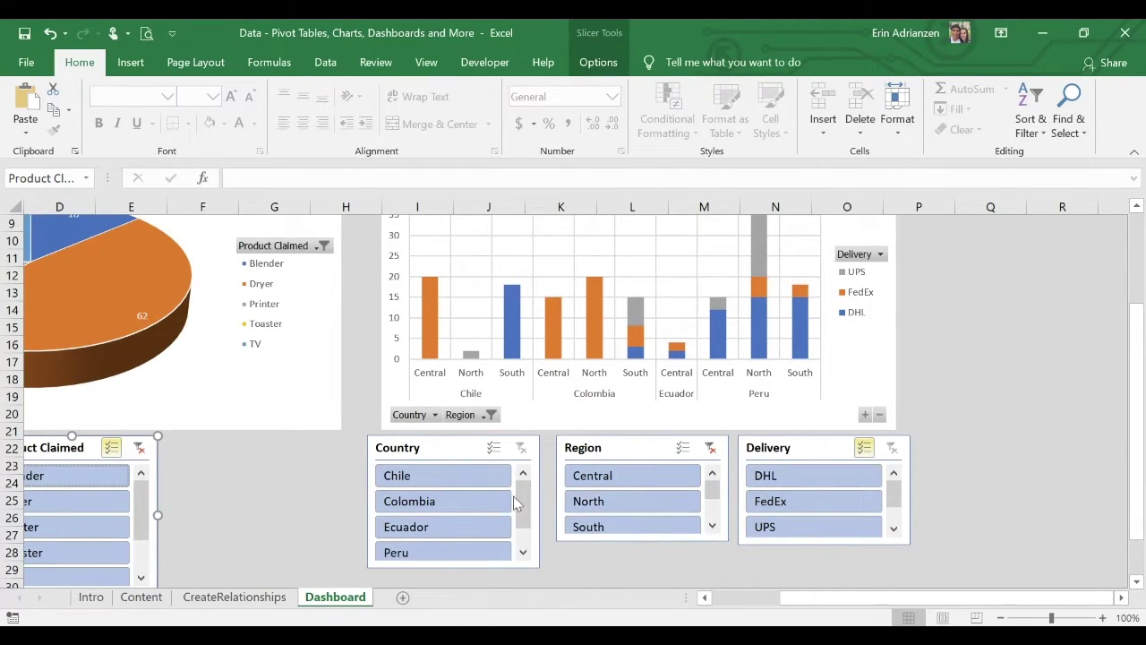
{"action": "left_click", "coordinate": [493, 448]}
{"action": "left_click", "coordinate": [457, 476]}
{"action": "left_click", "coordinate": [456, 500]}
{"action": "left_click", "coordinate": [450, 528]}
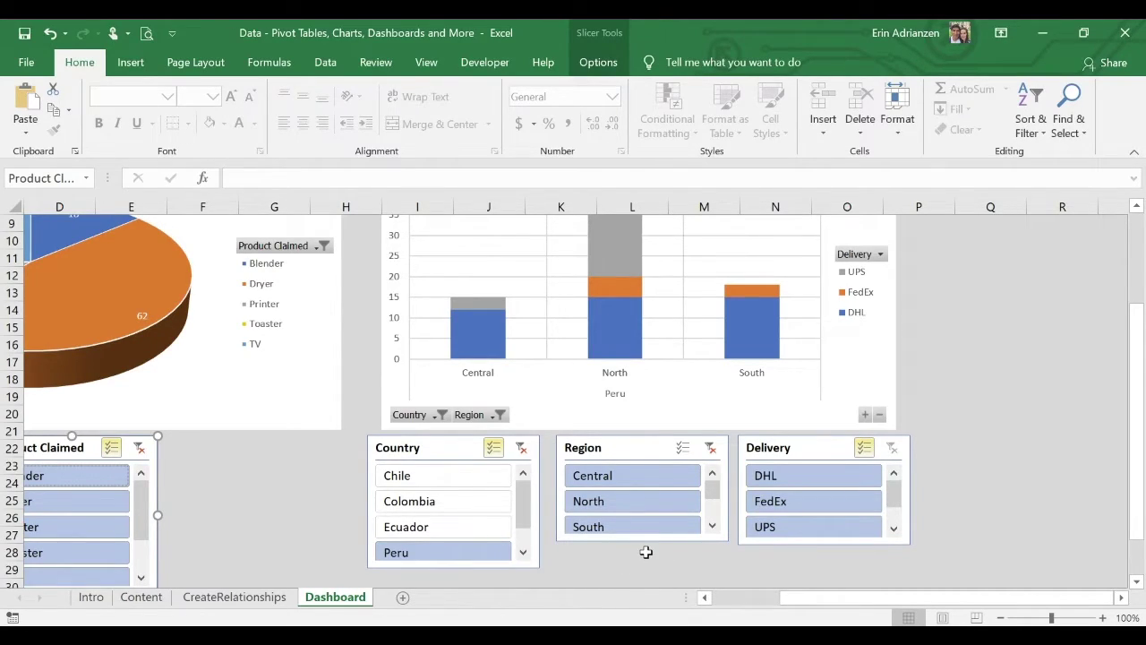
Turn on multi-select in the Region slicer and deselect Central and North to leave South in the chart.
{"action": "left_click", "coordinate": [682, 448]}
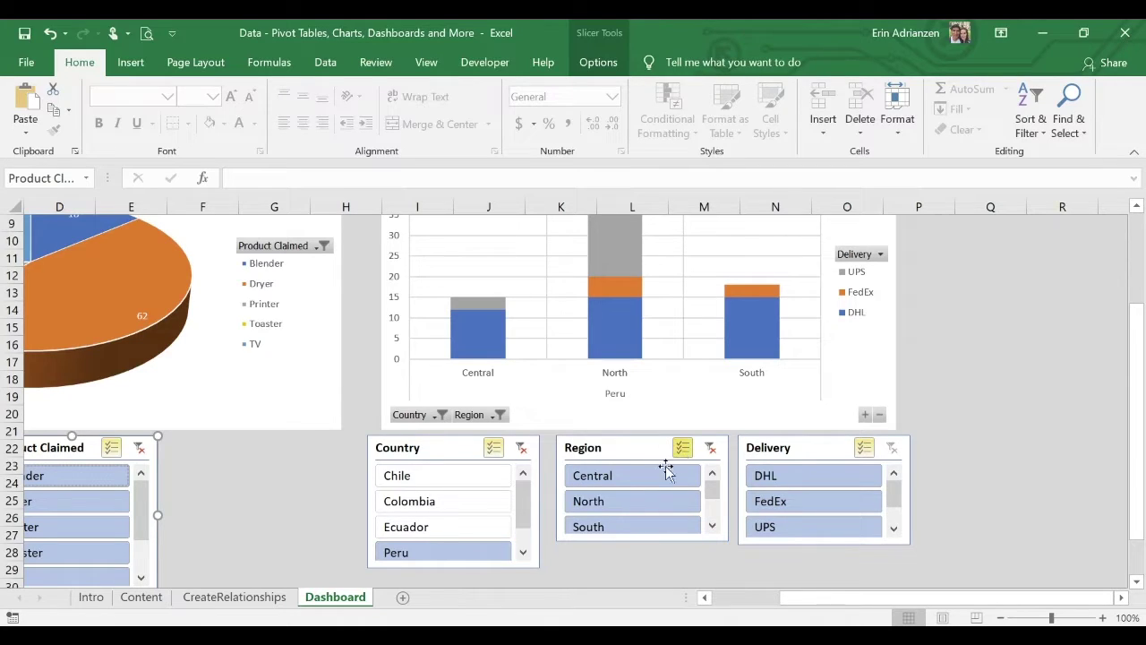
{"action": "left_click", "coordinate": [672, 479]}
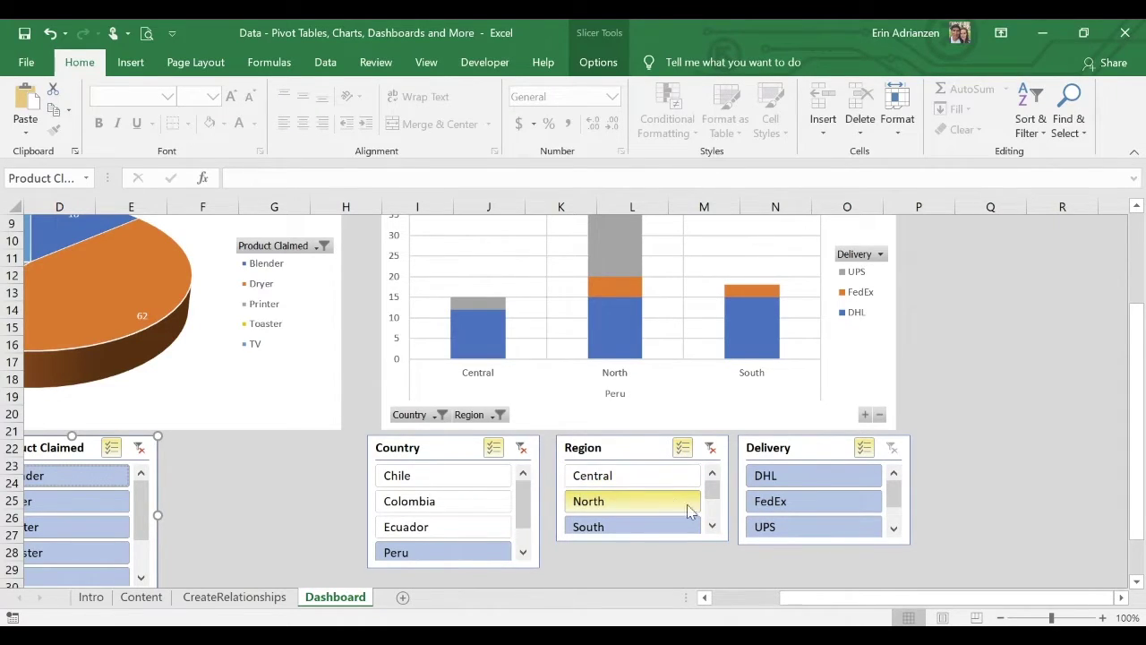
{"action": "left_click", "coordinate": [673, 504]}
{"action": "scroll", "coordinate": [795, 570], "scroll_direction": "up", "scroll_amount": 1}
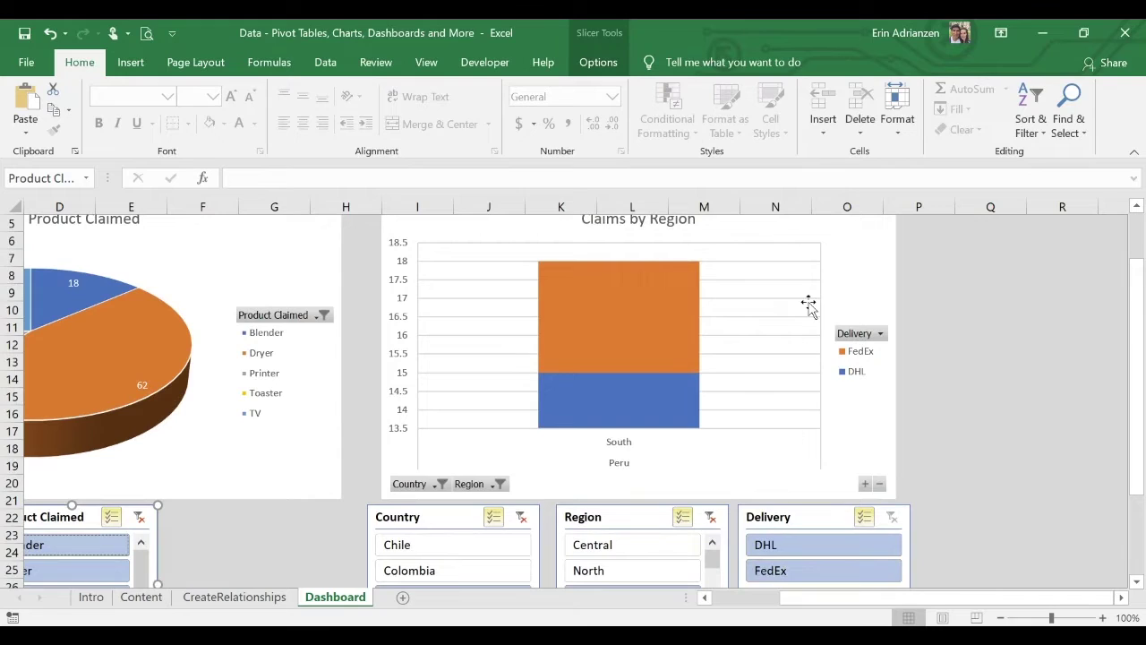
{"action": "scroll", "coordinate": [808, 305], "scroll_direction": "up", "scroll_amount": 2}
Add data labels to the columns of the Claims by Region chart.
{"action": "left_click", "coordinate": [856, 286]}
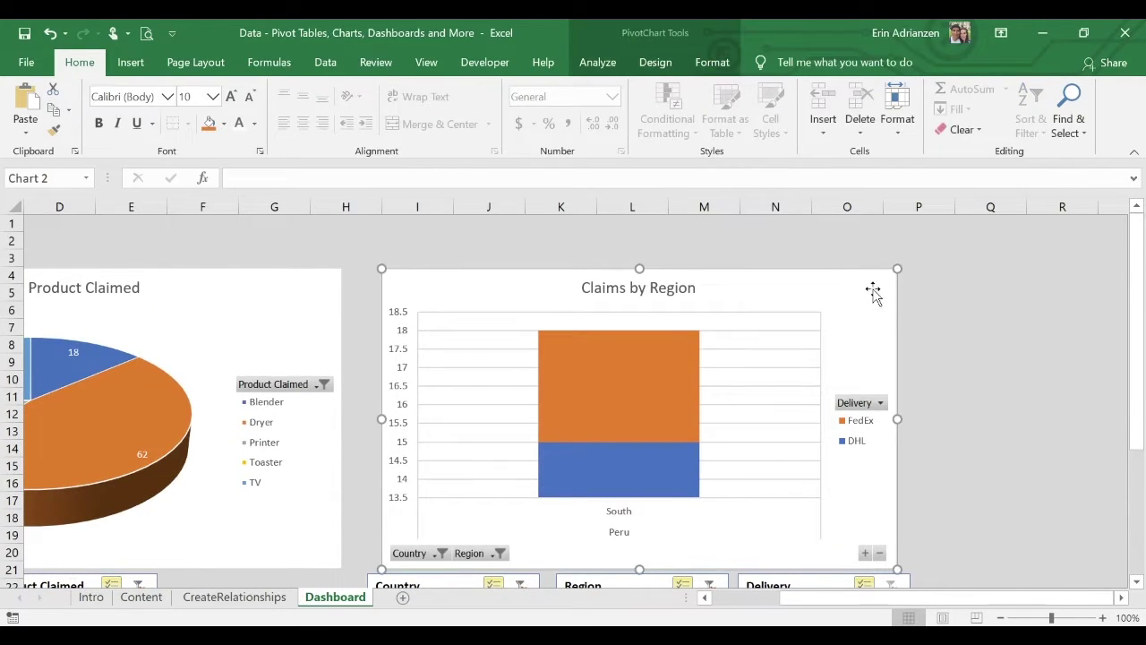
{"action": "left_click", "coordinate": [1001, 618]}
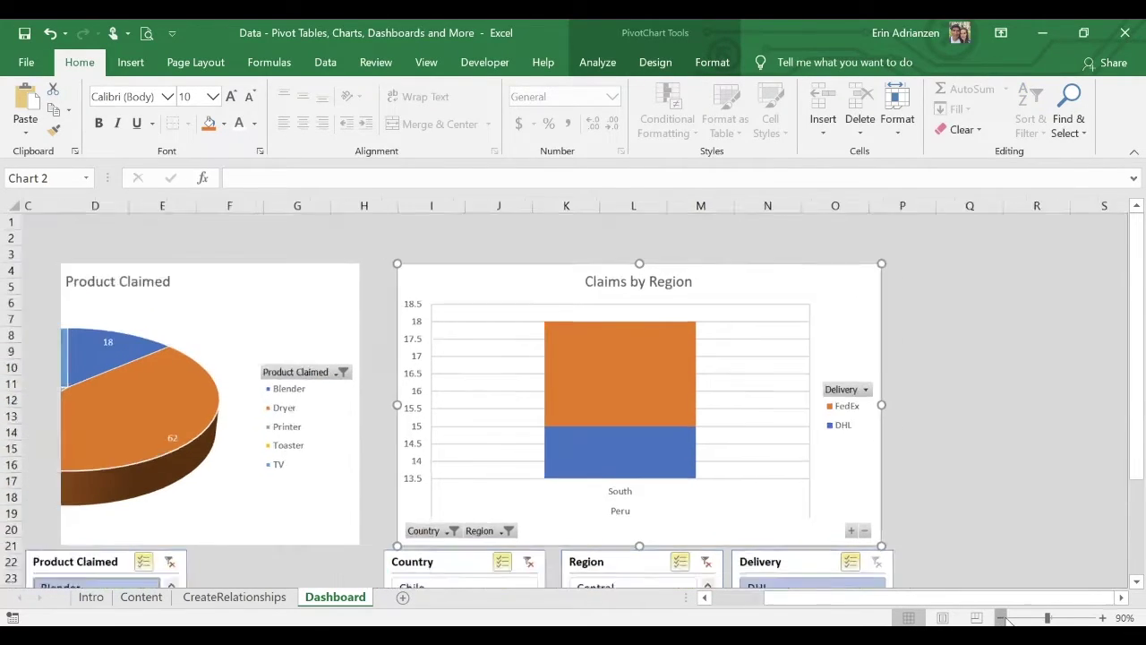
{"action": "left_click", "coordinate": [895, 274]}
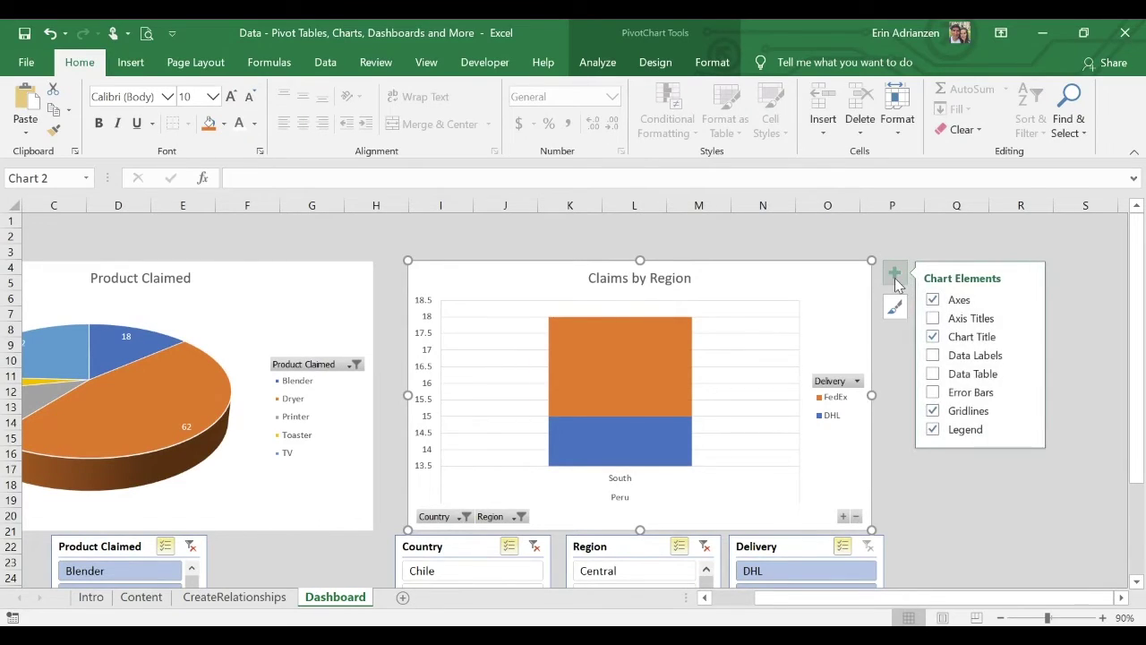
{"action": "left_click", "coordinate": [932, 357]}
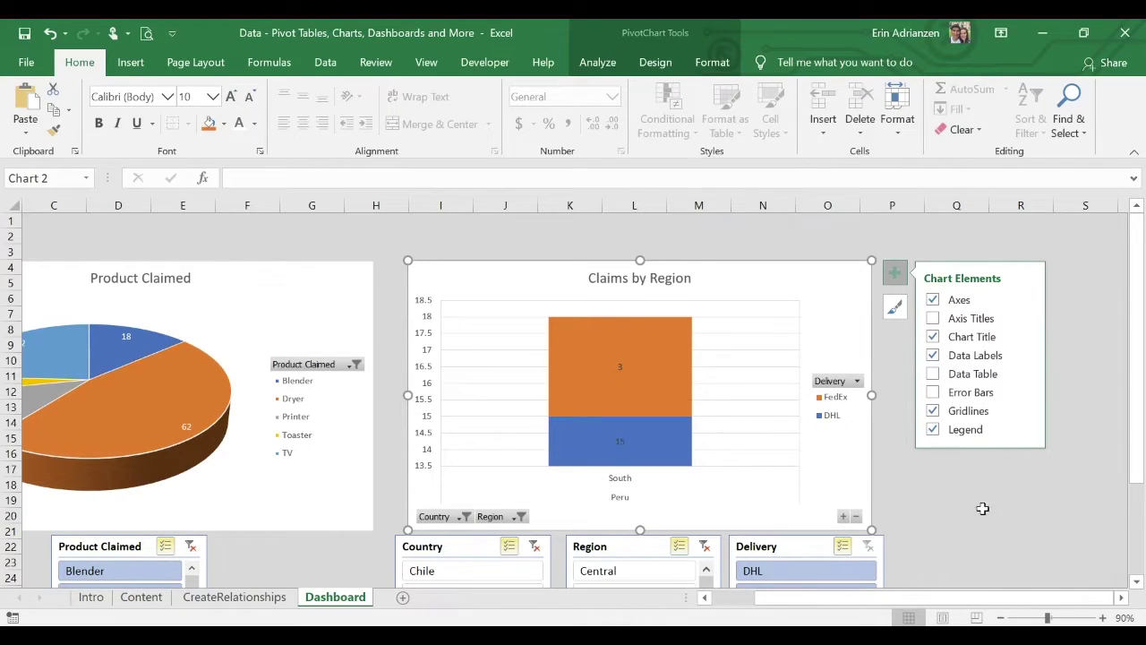
{"action": "left_click", "coordinate": [618, 365]}
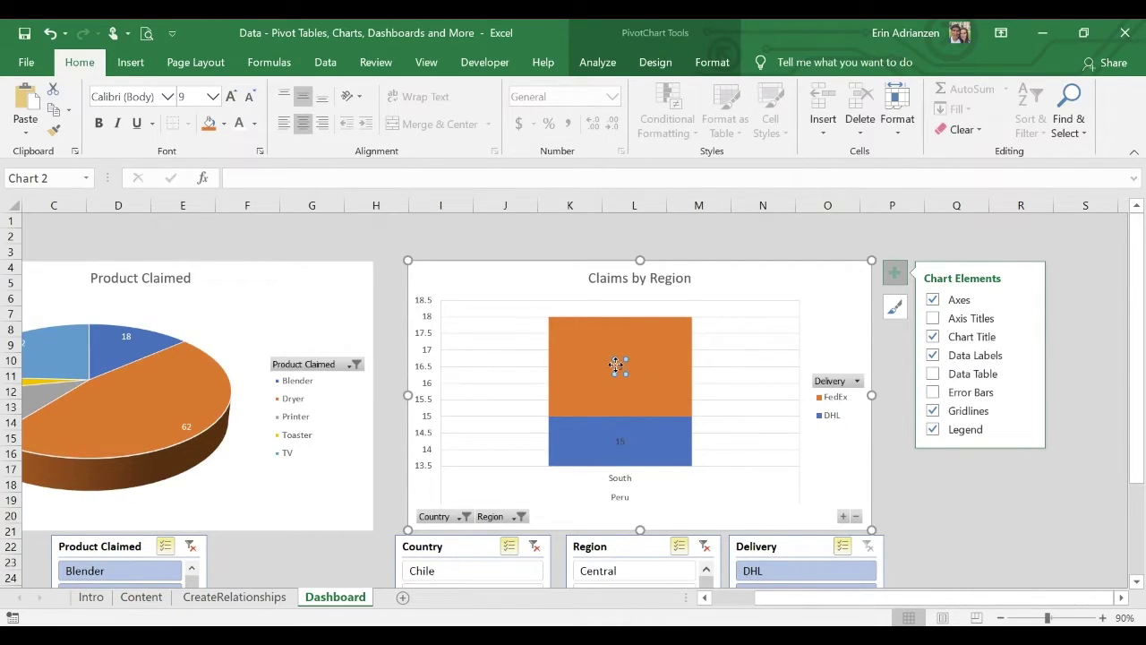
{"action": "left_click", "coordinate": [976, 492]}
Reselect North and Central in the Region slicer, and Chile, Colombia and Ecuador in the Country slicer.
{"action": "scroll", "coordinate": [976, 493], "scroll_direction": "down", "scroll_amount": 3}
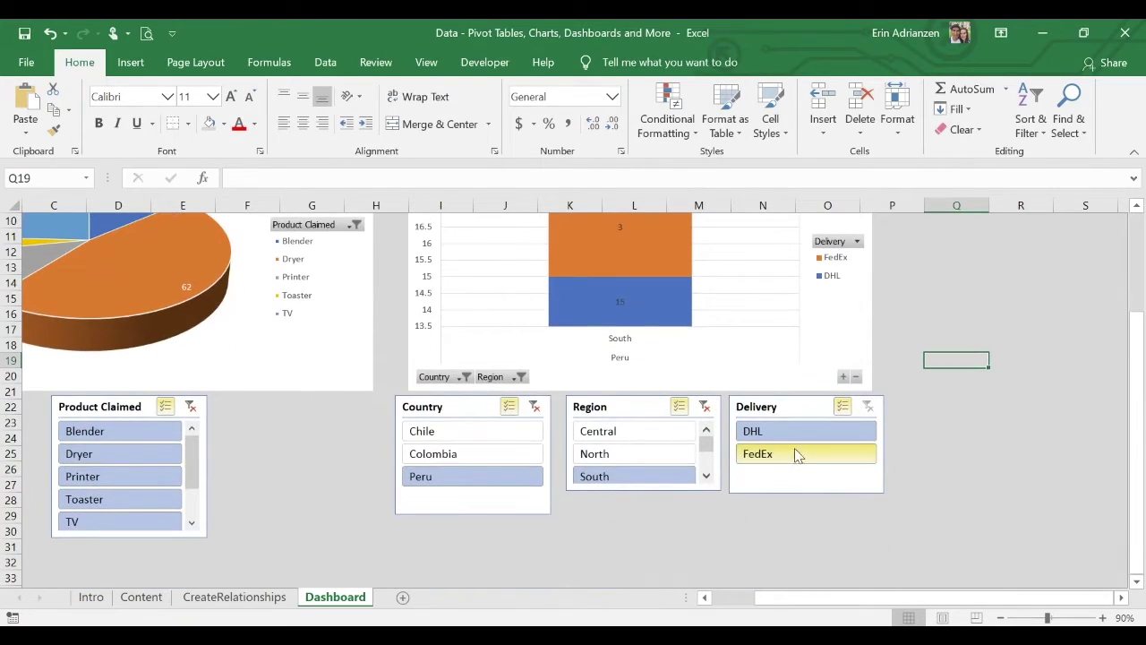
{"action": "left_click", "coordinate": [638, 450]}
{"action": "left_click", "coordinate": [646, 433]}
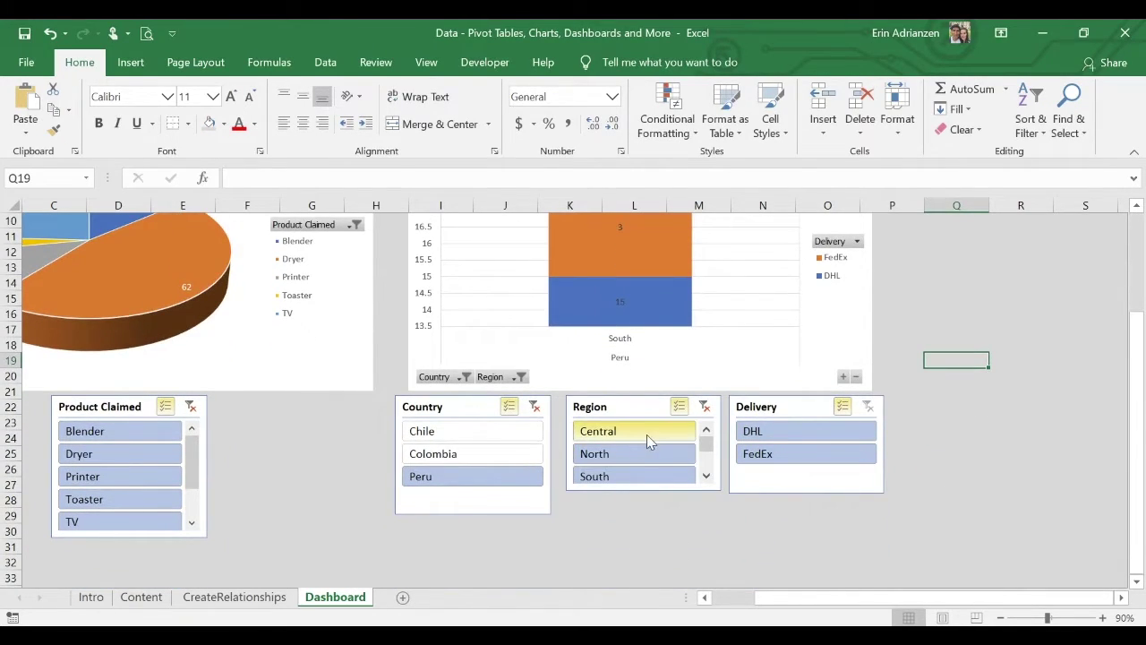
{"action": "left_click", "coordinate": [512, 439]}
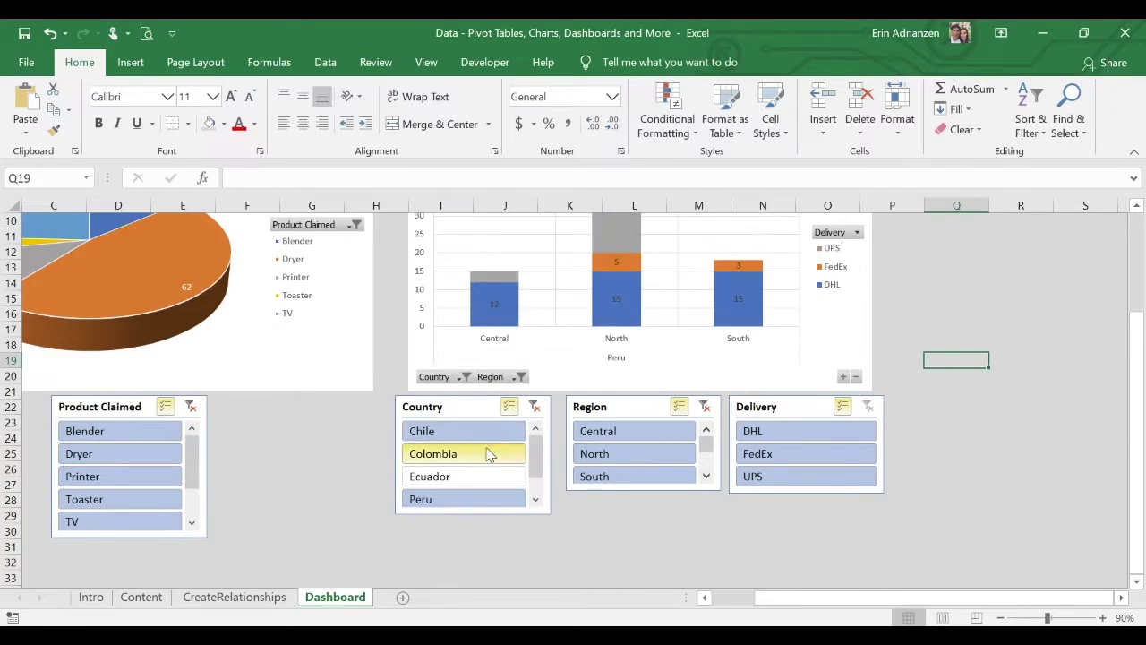
{"action": "left_click", "coordinate": [485, 455]}
{"action": "left_click", "coordinate": [481, 477]}
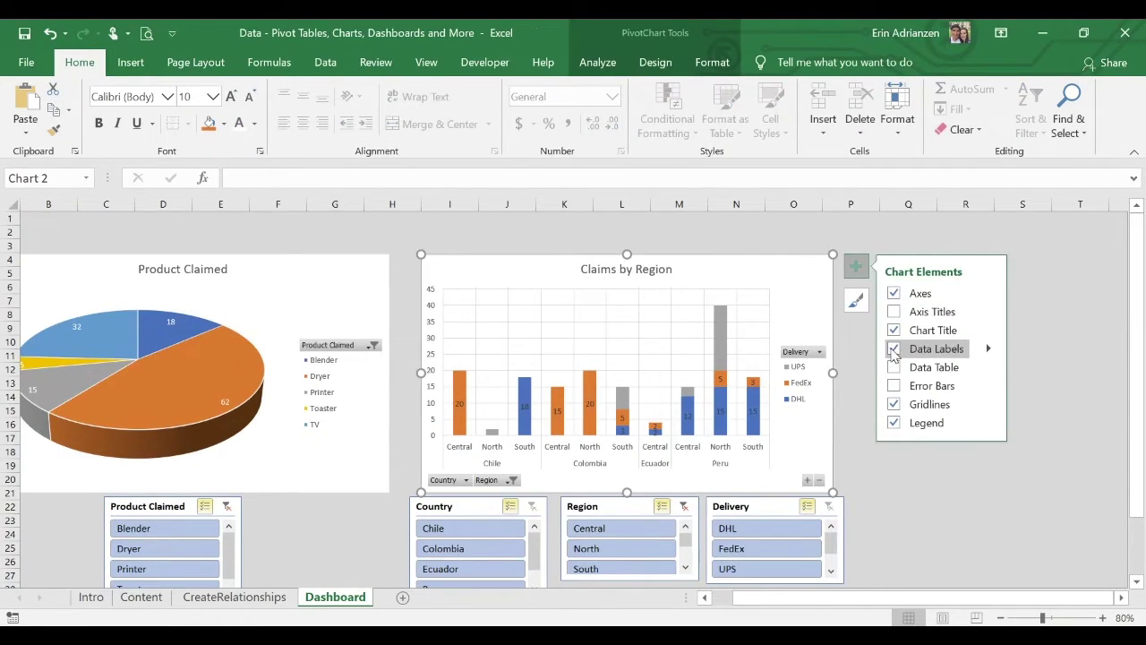
Reapply data labels to the Claims by Region chart so the UPS series is labelled too.
{"action": "left_click", "coordinate": [893, 350]}
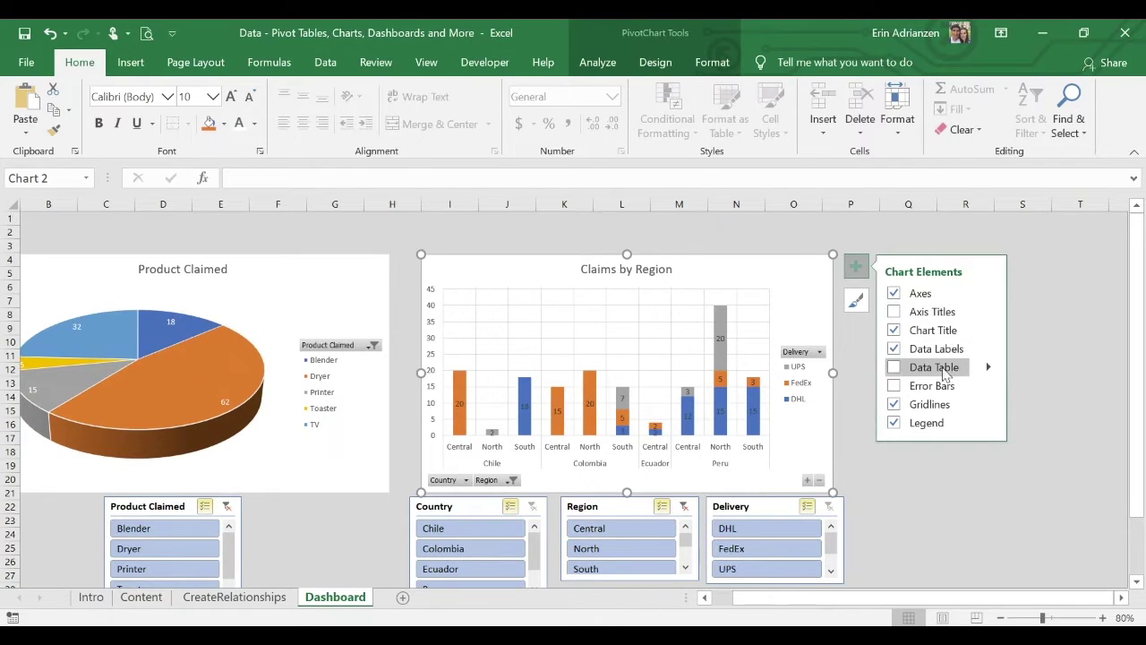
{"action": "left_click", "coordinate": [1058, 356]}
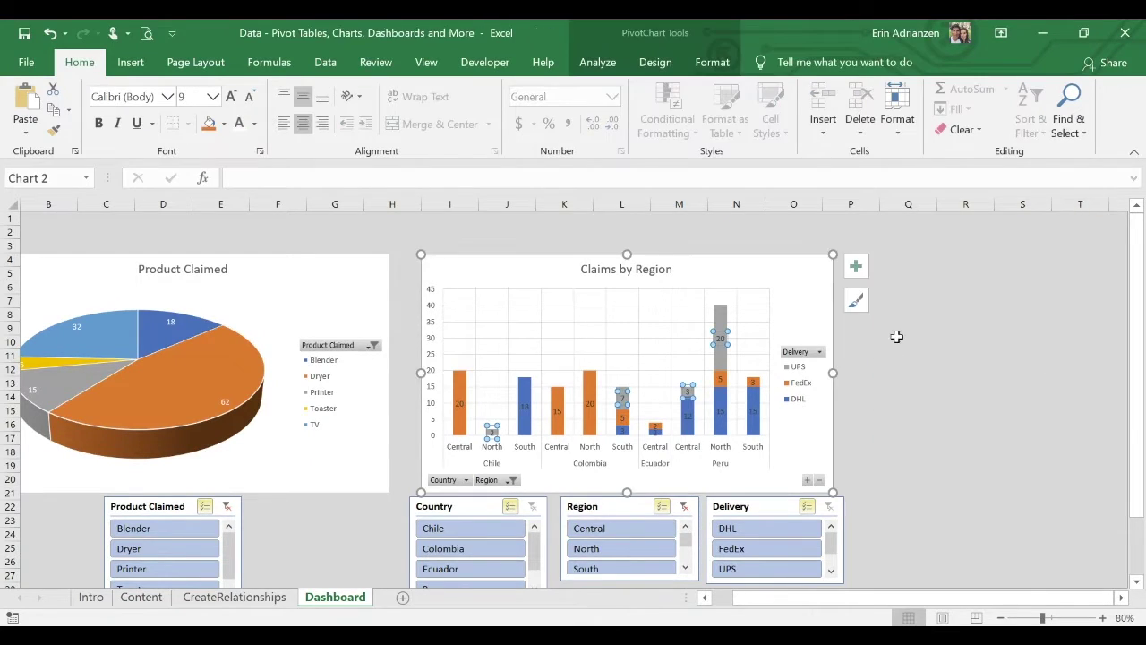
{"action": "left_click", "coordinate": [989, 330]}
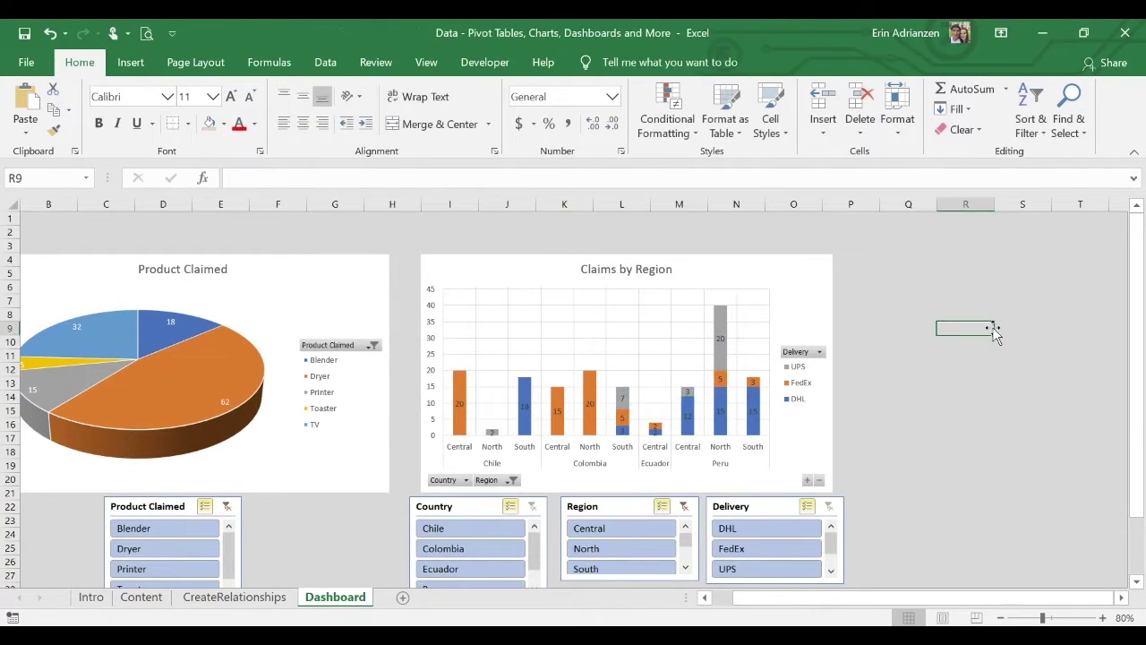
Set the font colour of the UPS, DHL and FedEx data labels in the Claims by Region chart to white.
{"action": "left_click", "coordinate": [720, 338]}
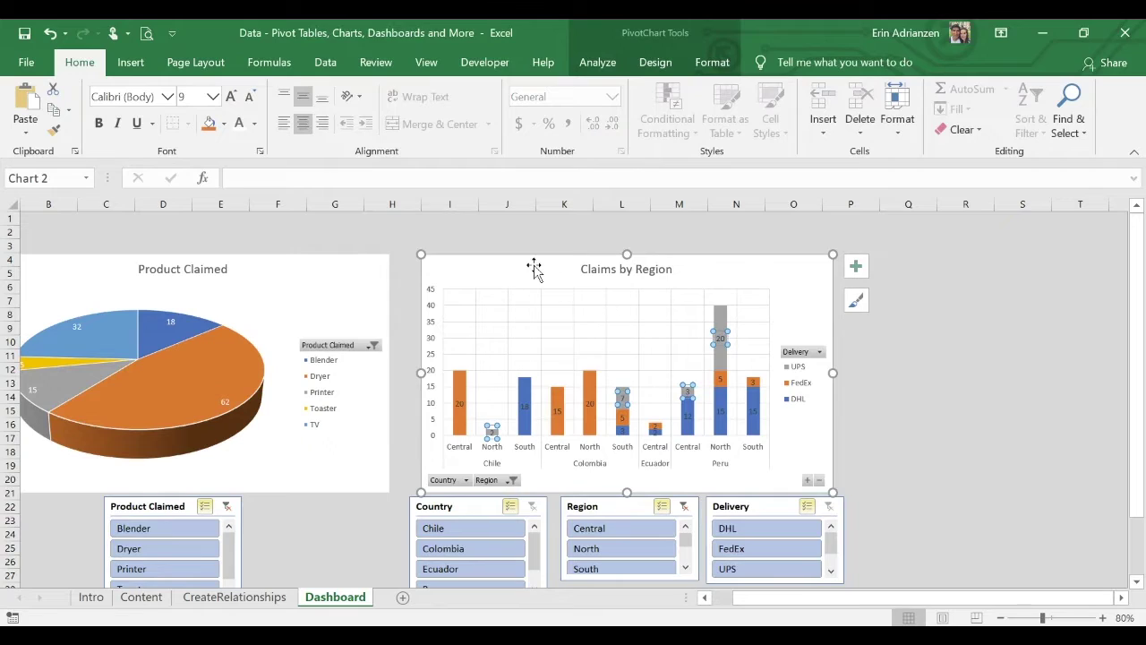
{"action": "left_click", "coordinate": [752, 410]}
{"action": "left_click", "coordinate": [237, 124]}
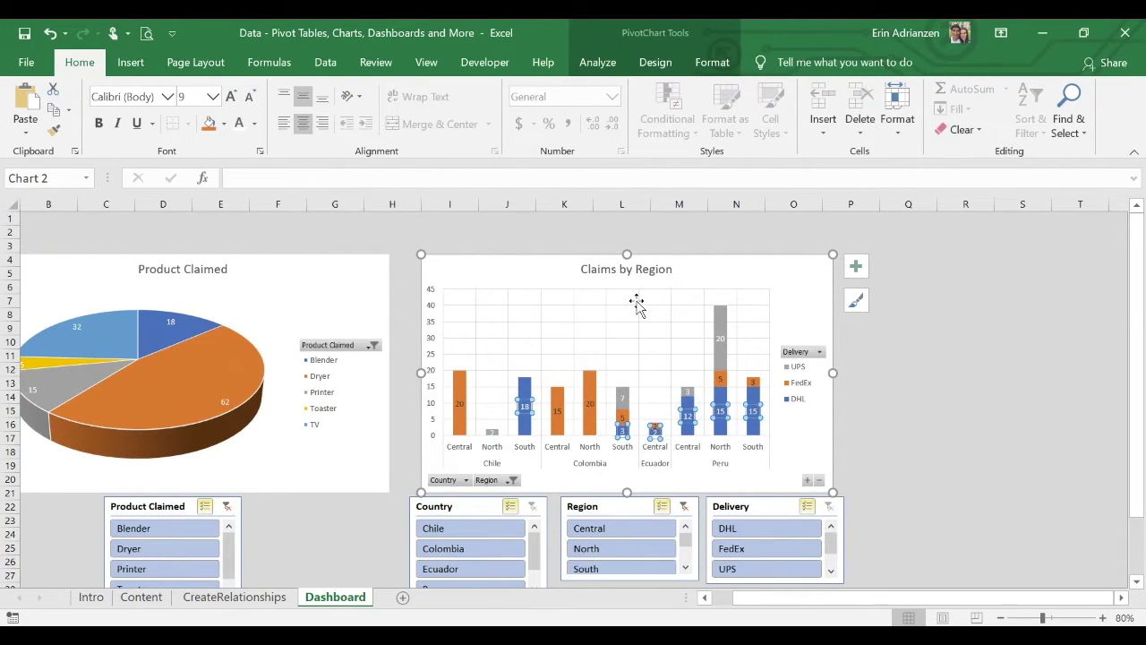
{"action": "left_click", "coordinate": [754, 383]}
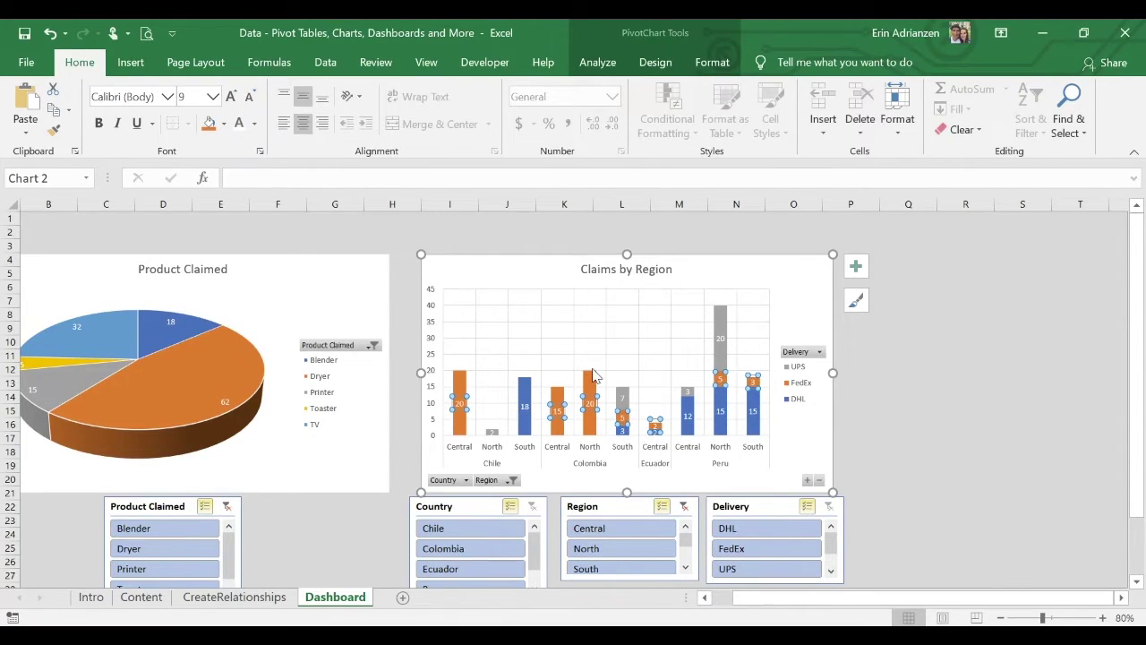
{"action": "left_click", "coordinate": [987, 417]}
Apply the light green slicer style to the Product Claimed, Country, Region and Delivery slicers together.
{"action": "scroll", "coordinate": [939, 350], "scroll_direction": "down", "scroll_amount": 1}
{"action": "scroll", "coordinate": [938, 349], "scroll_direction": "left", "scroll_amount": 1}
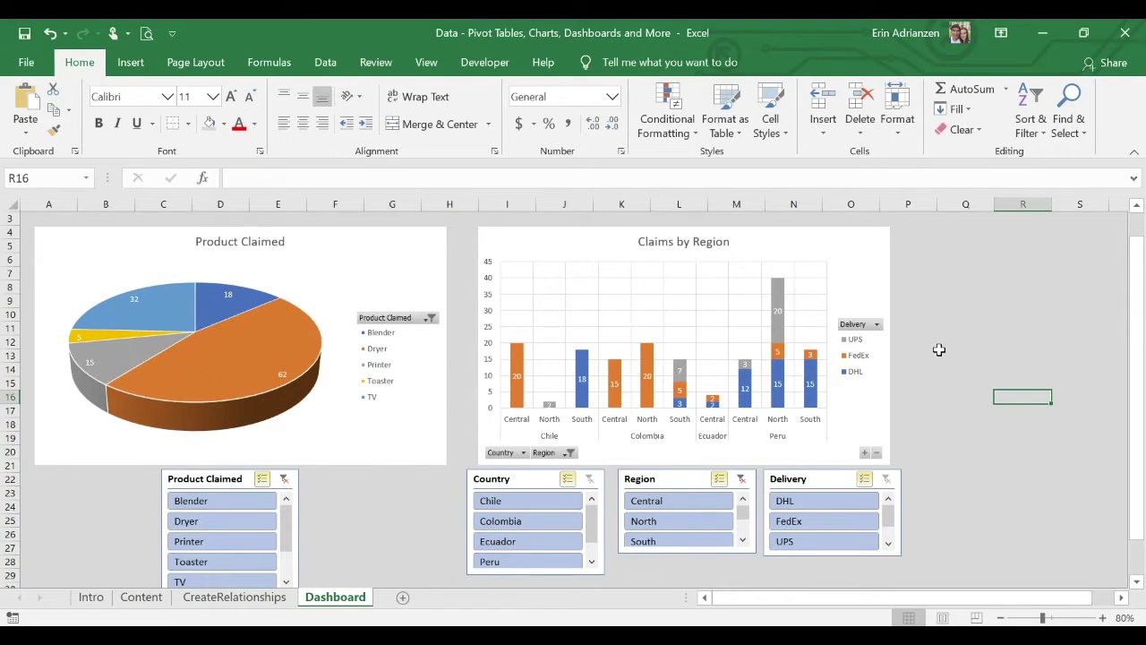
{"action": "left_click", "coordinate": [215, 479]}
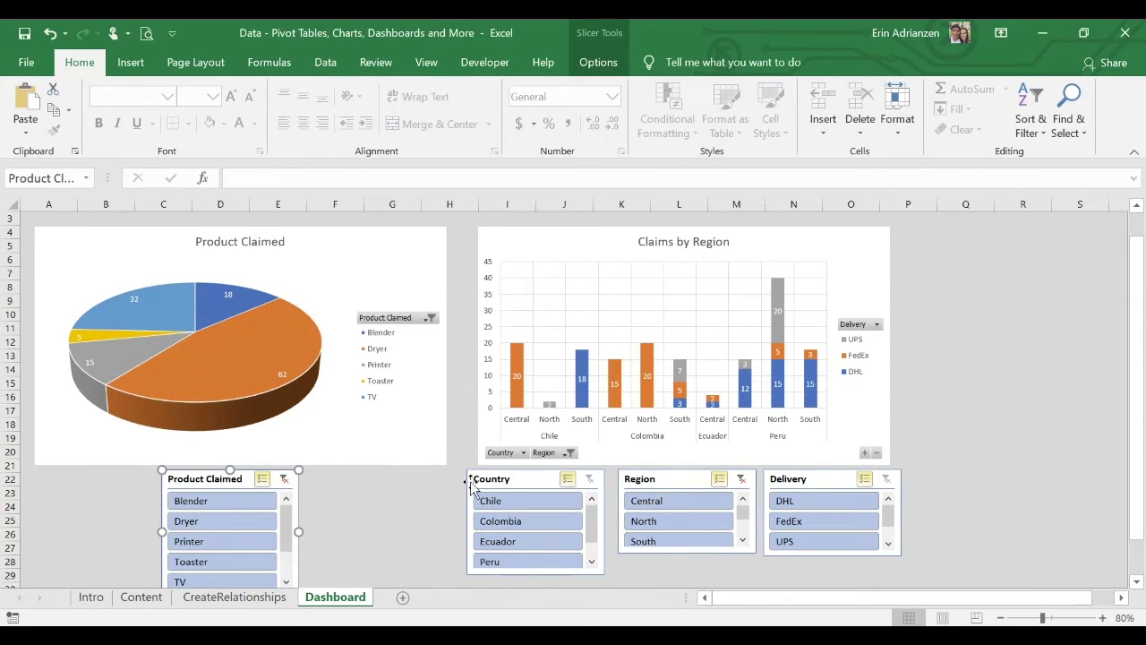
{"action": "left_click", "coordinate": [533, 482], "text": "ctrl"}
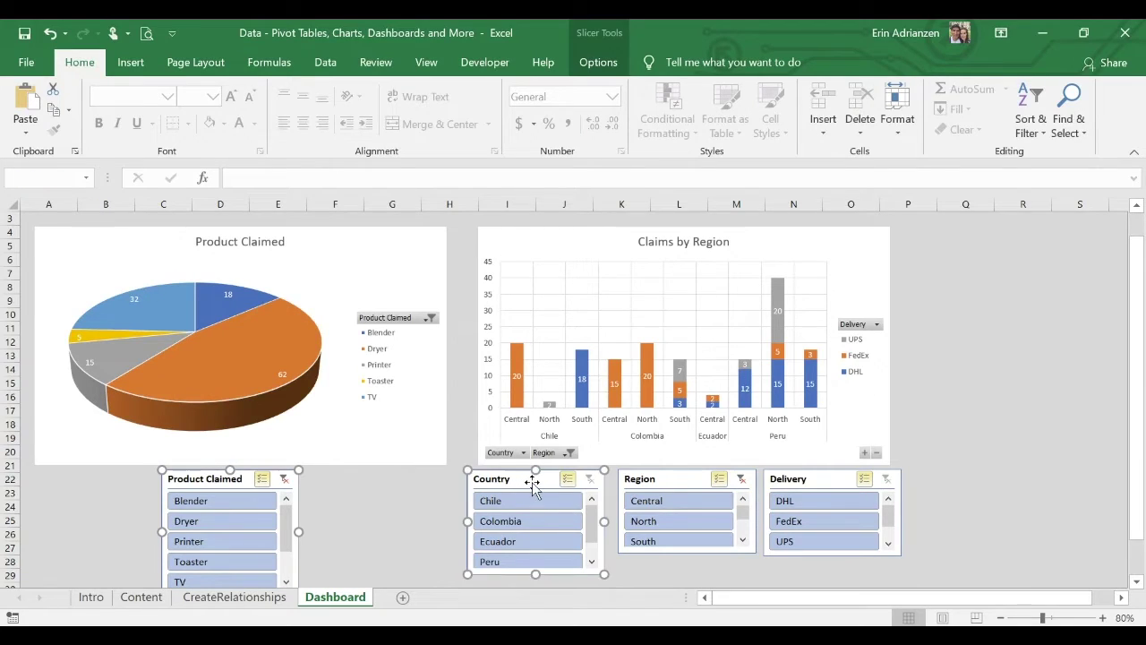
{"action": "left_click", "coordinate": [672, 481], "text": "ctrl"}
{"action": "left_click", "coordinate": [821, 479], "text": "ctrl"}
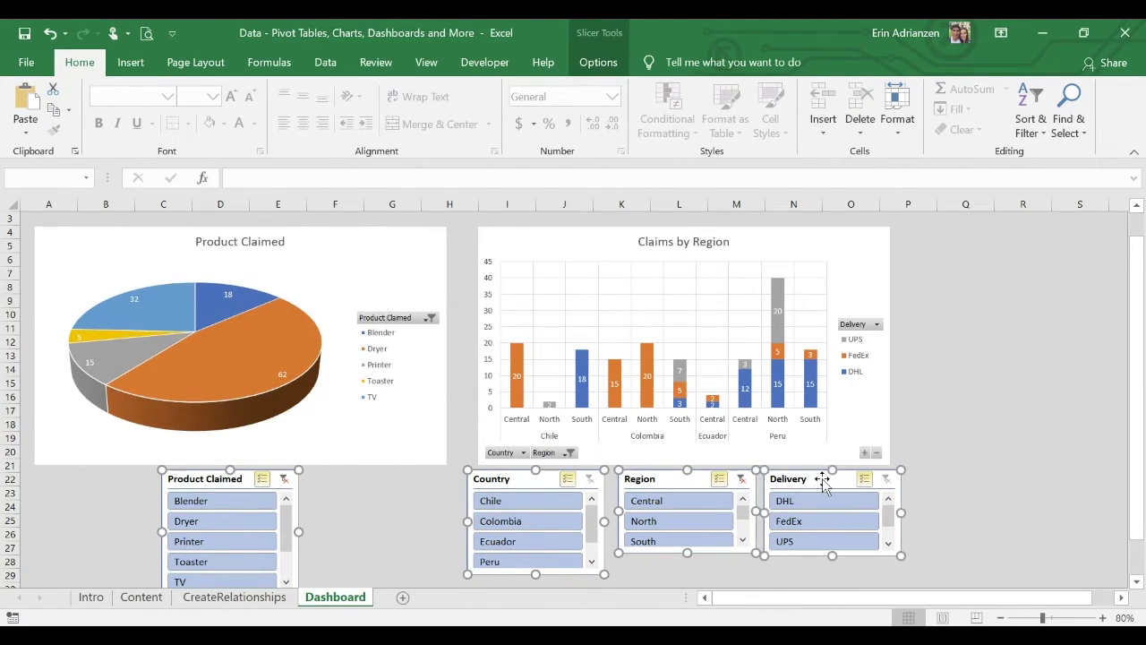
{"action": "left_click", "coordinate": [605, 64]}
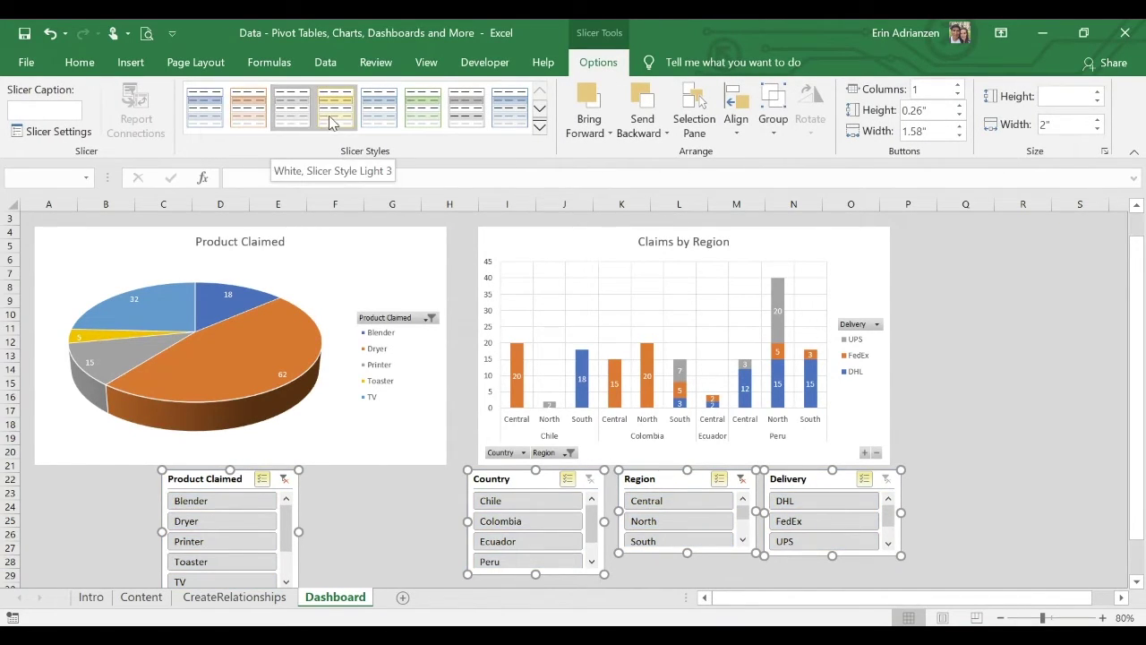
{"action": "left_click", "coordinate": [436, 127]}
{"action": "left_click", "coordinate": [997, 368]}
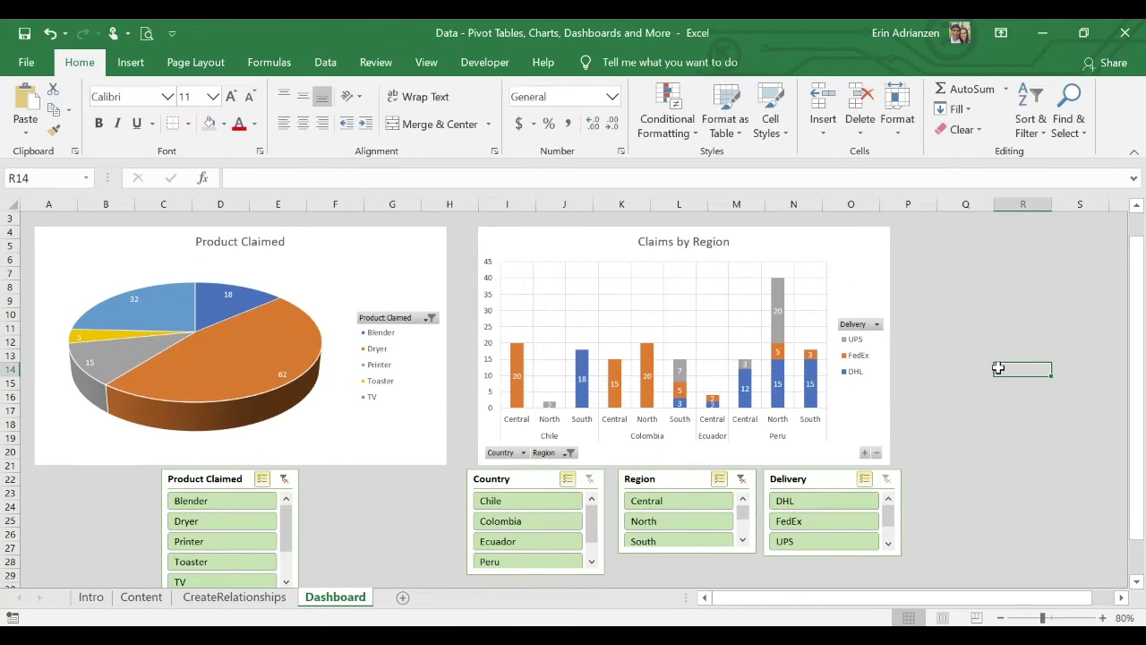